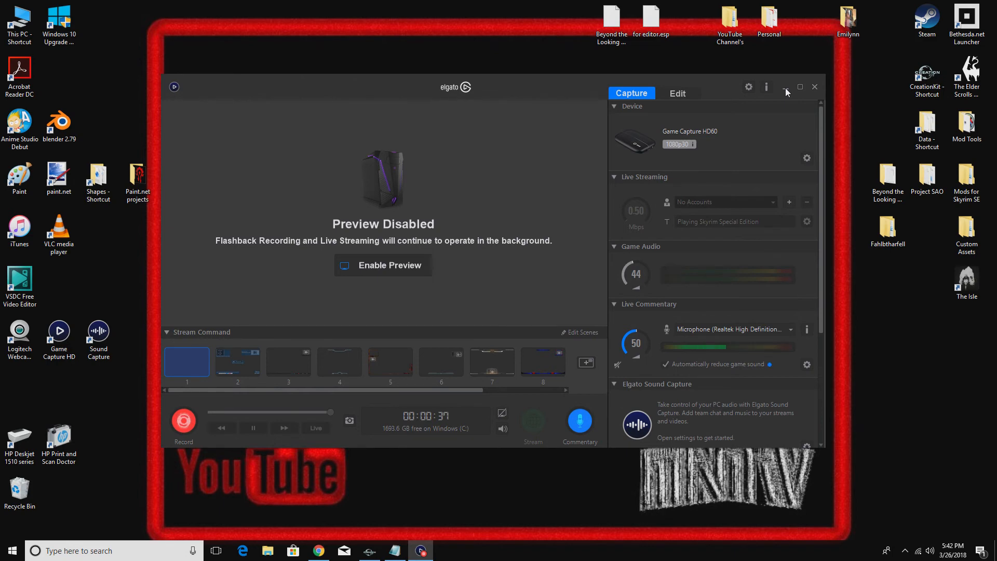
Switch to the Creation Kit and get a close view of the custom doomstone standing in the PlayerHomeCentral01 cell
left_click(365, 552)
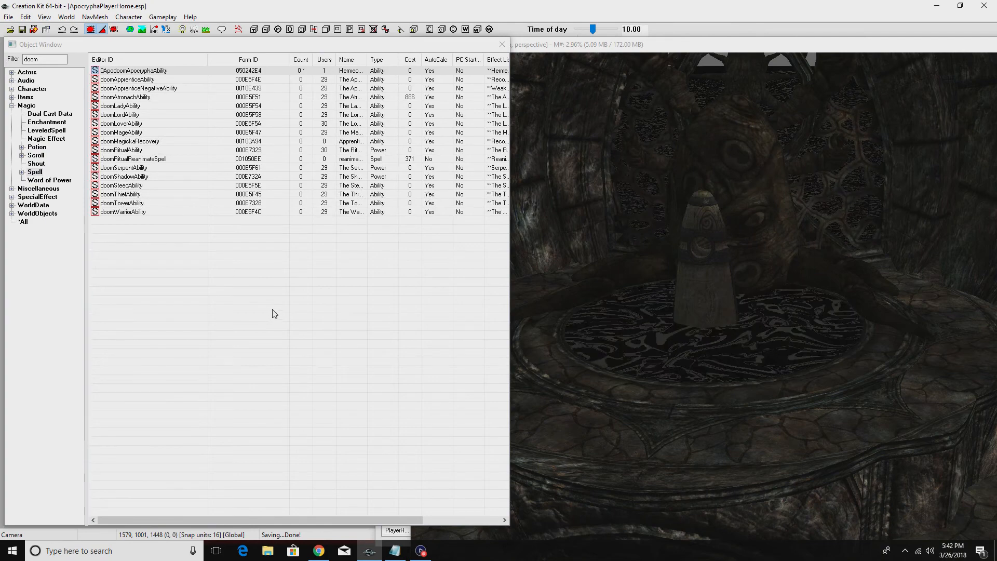
scroll(686, 337, "up", 2)
scroll(686, 340, "up", 4)
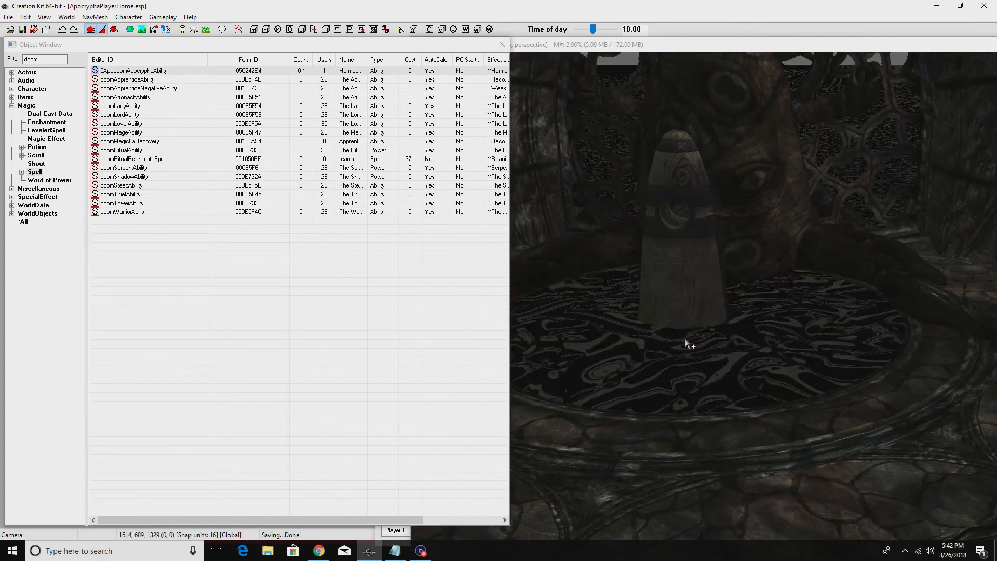
middle_click(693, 341)
scroll(669, 346, "up", 5)
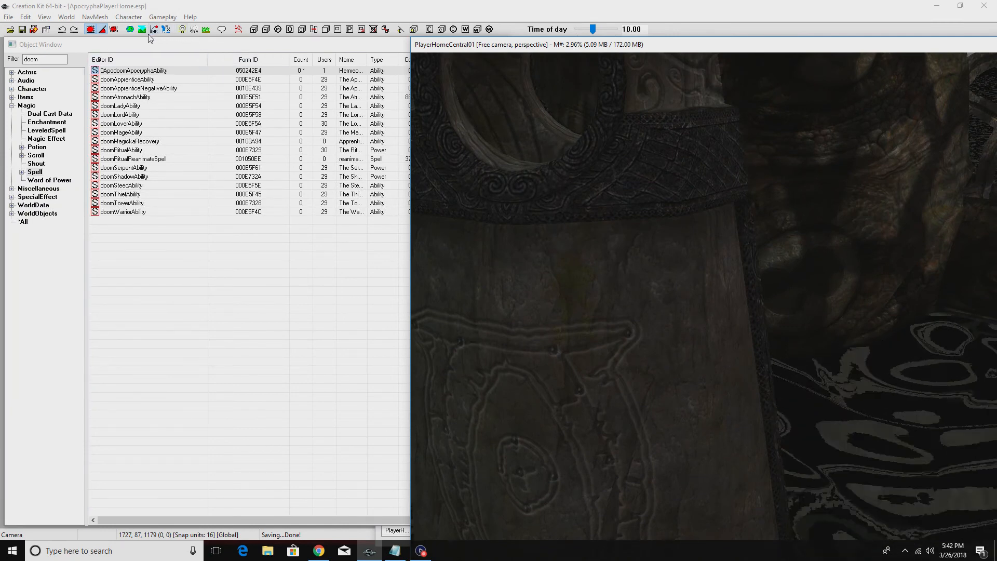
Turn on sky display in the render window, toggling the lights on and back off
left_click(181, 30)
left_click(195, 31)
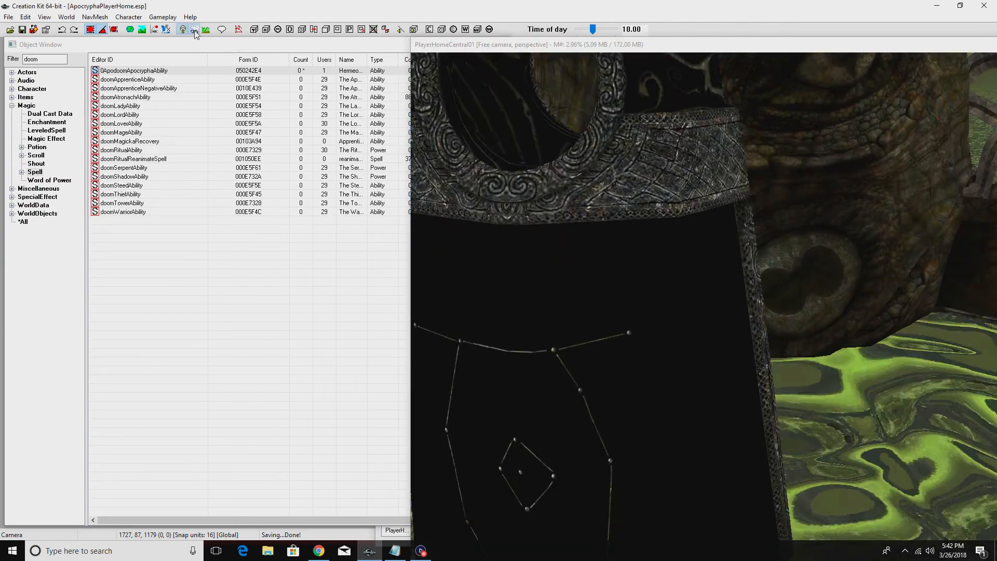
left_click(183, 31)
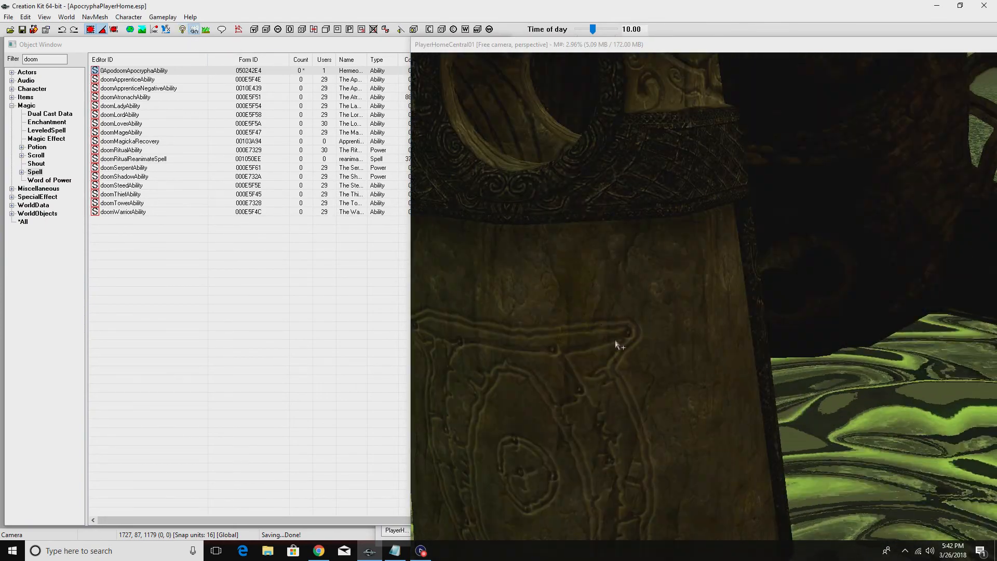
Examine the custom doomstone's carved symbol and crescent band up close and from several angles
scroll(631, 329, "up", 3)
scroll(621, 332, "down", 6)
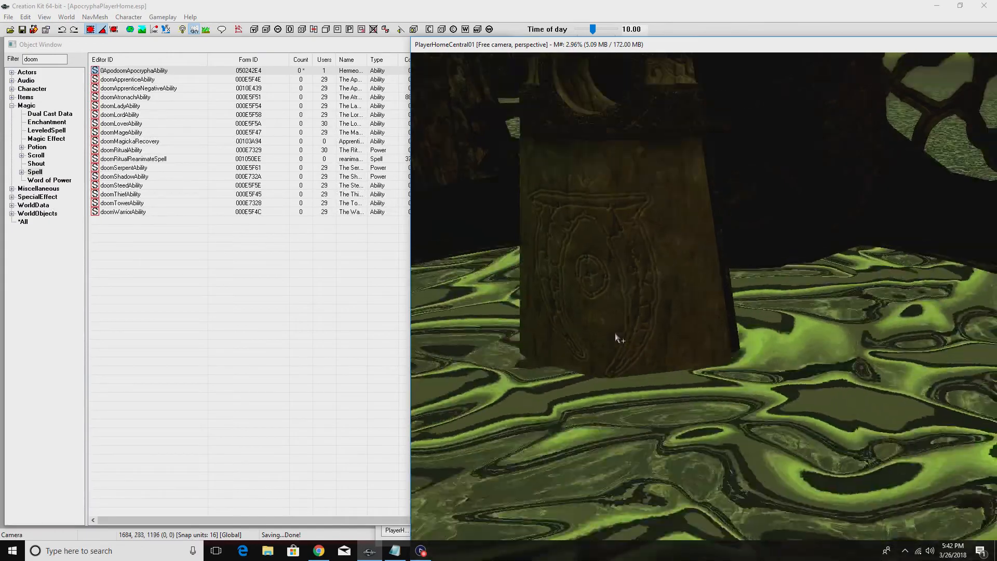
scroll(617, 338, "down", 2)
key("shift")
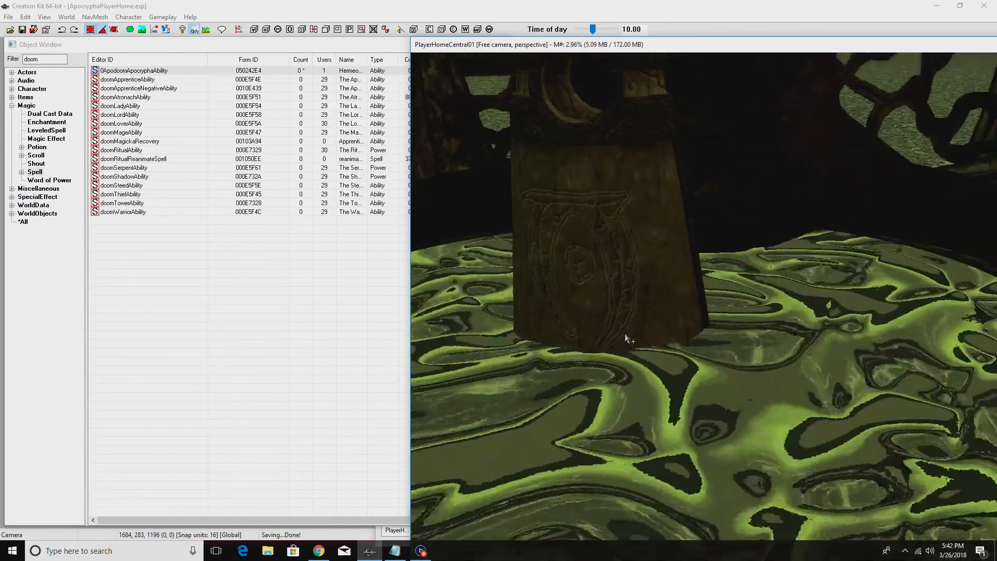
key("shift")
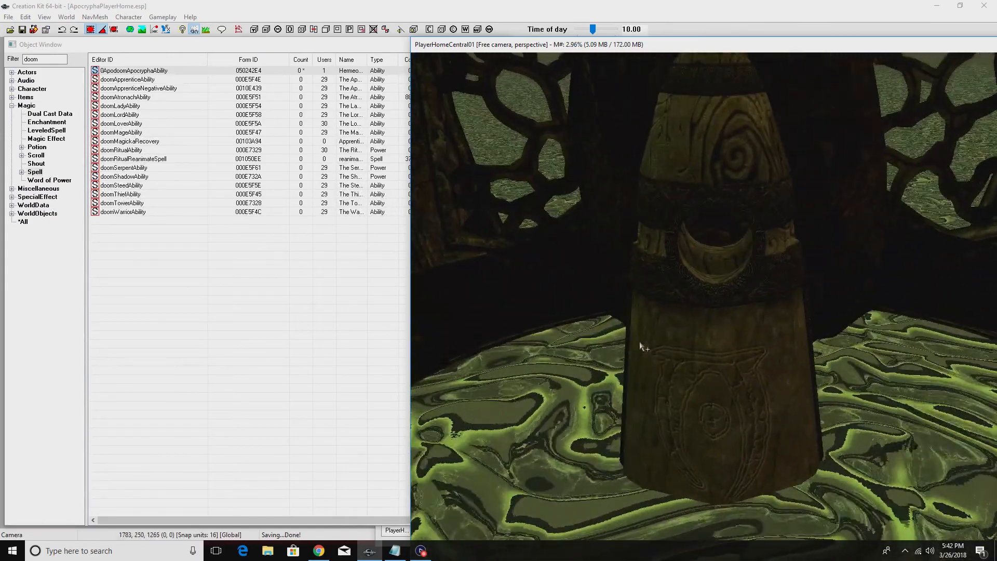
key("shift")
scroll(643, 351, "up", 5)
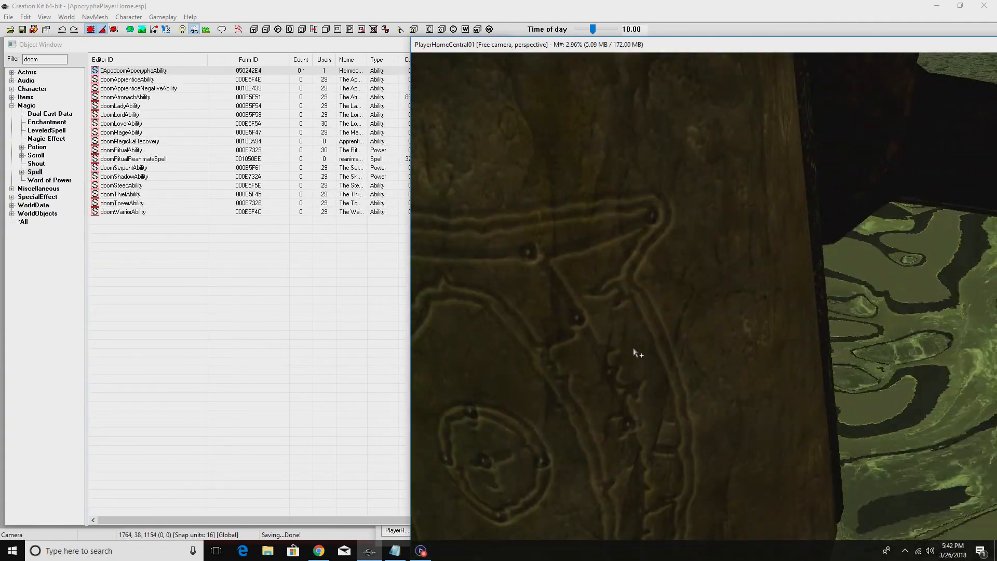
scroll(636, 354, "down", 3)
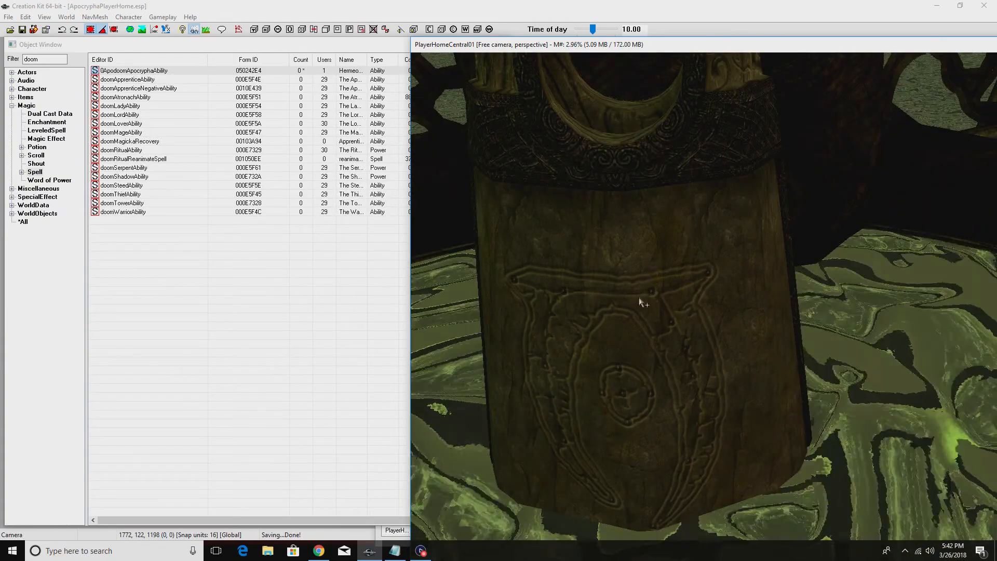
scroll(605, 271, "down", 2)
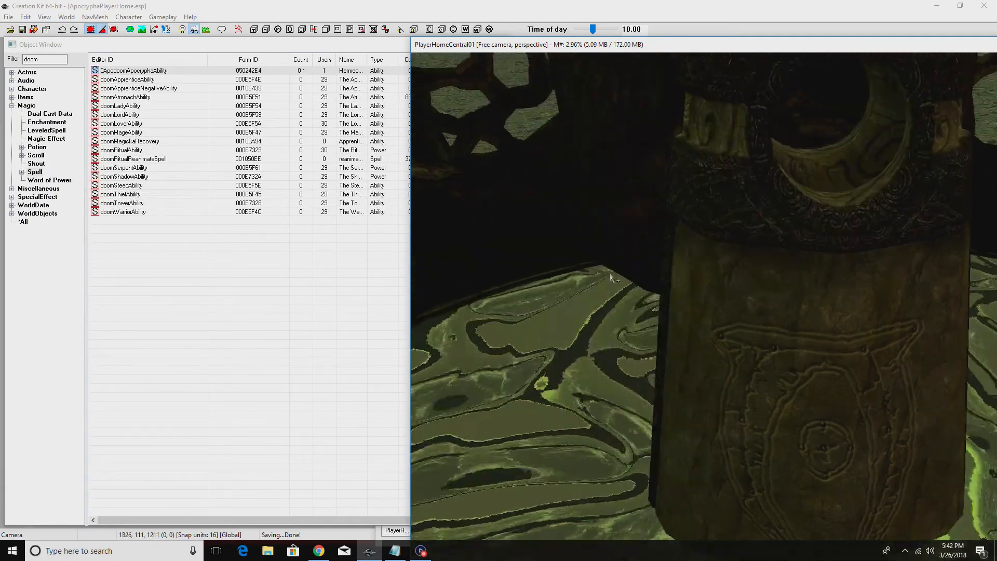
scroll(608, 275, "up", 2)
scroll(606, 278, "down", 2)
scroll(604, 276, "up", 1)
scroll(602, 275, "down", 1)
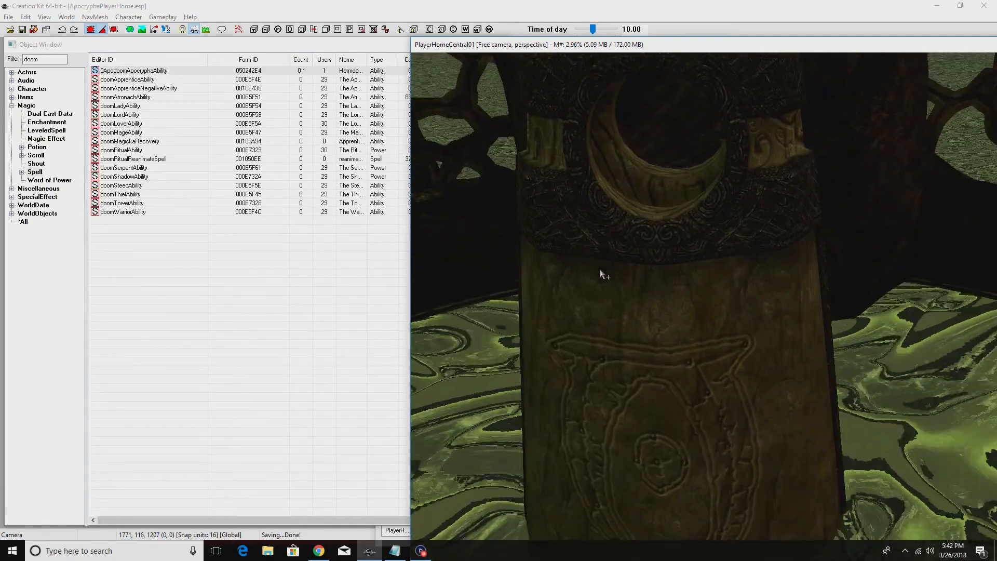
scroll(599, 269, "up", 2)
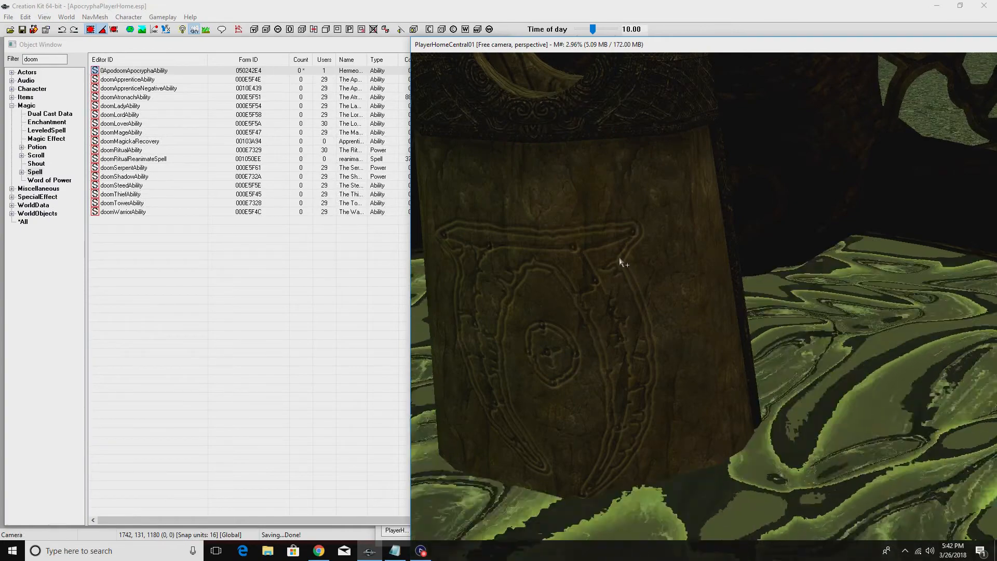
left_click_drag(619, 257, 621, 264)
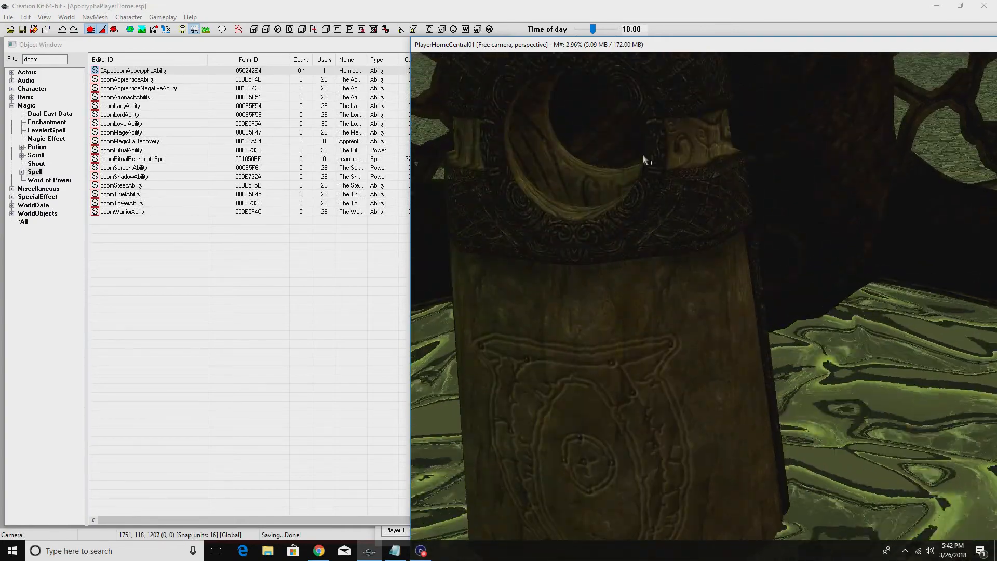
left_click_drag(560, 437, 563, 426)
scroll(558, 407, "down", 3)
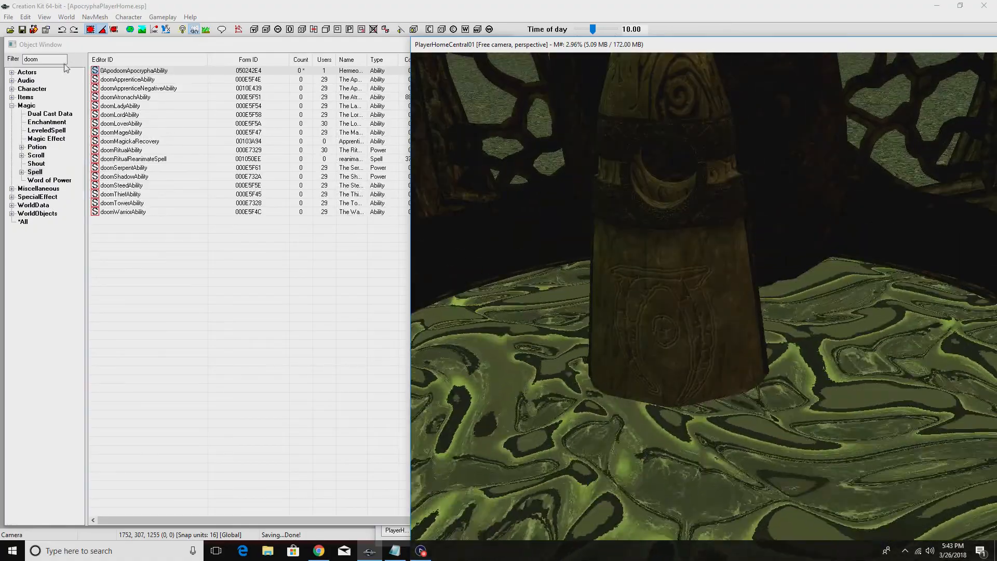
List every object type matching the "doom" filter and look through the doomstone activators, messages, effects, perks and spells
left_click(26, 222)
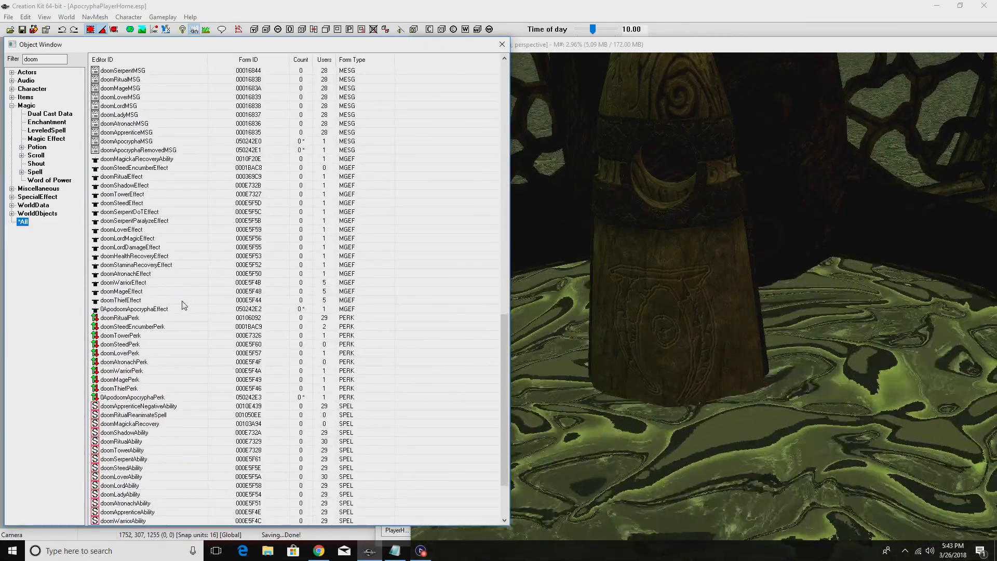
scroll(171, 308, "down", 3)
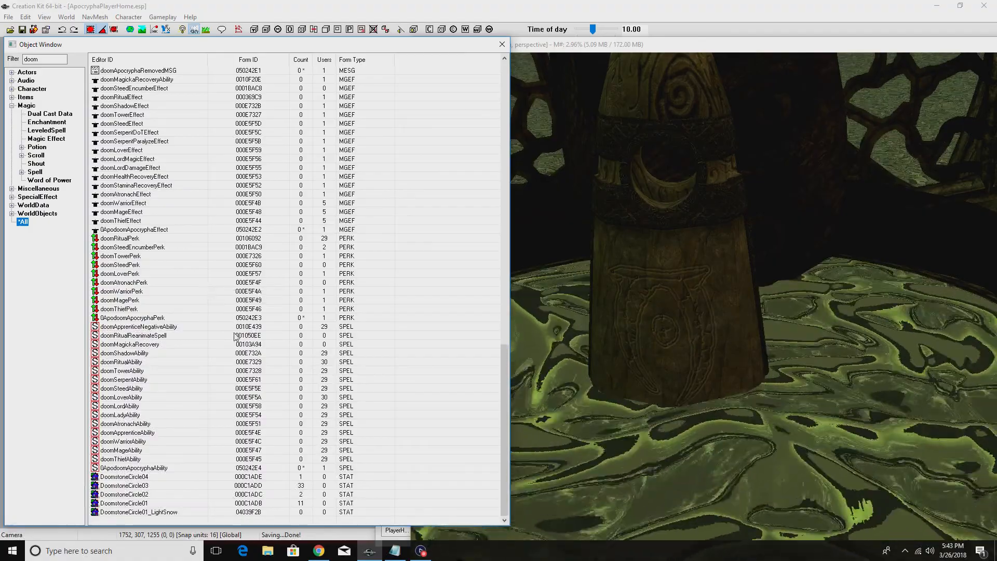
scroll(167, 353, "up", 3)
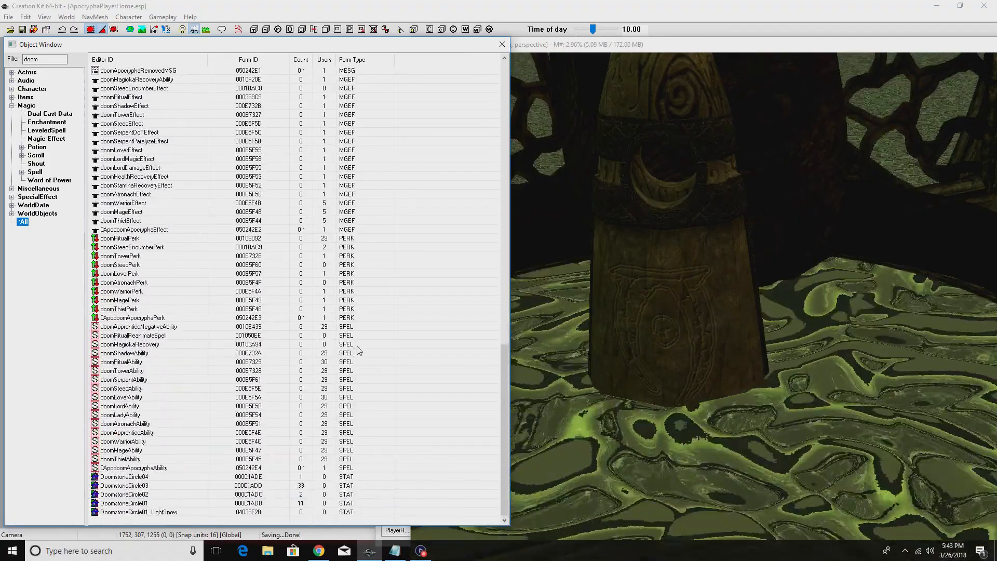
scroll(374, 332, "up", 14)
scroll(385, 291, "up", 11)
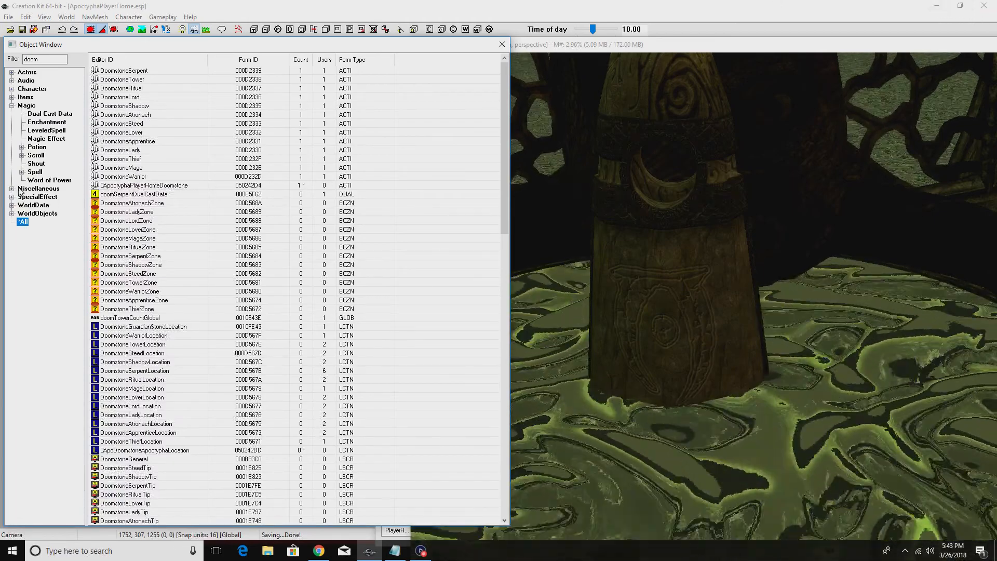
Preview the DoomstoneSerpent activator, examine its carved serpent symbol up close and as a whole, and close the preview
right_click(121, 159)
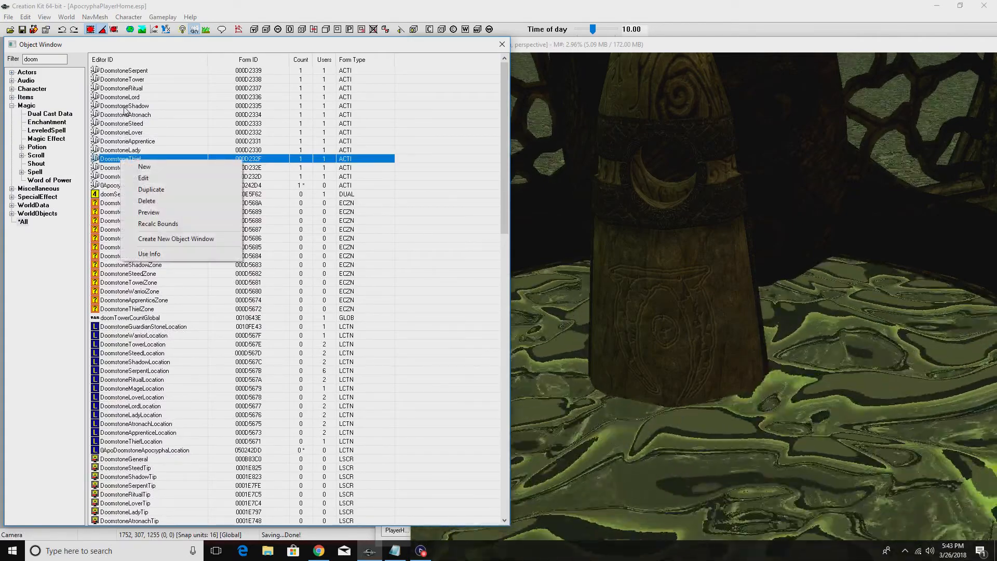
left_click(120, 73)
right_click(120, 73)
left_click(164, 123)
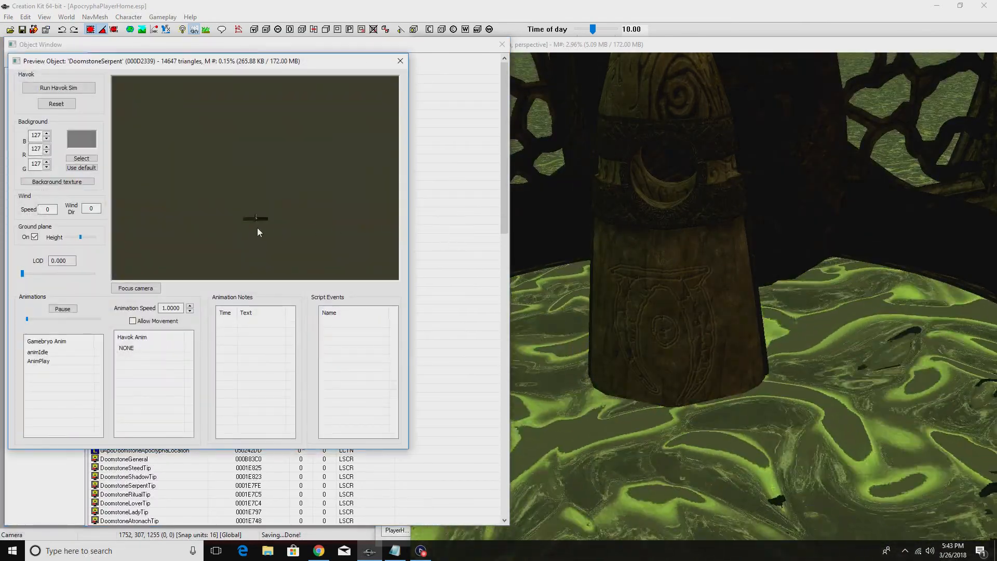
left_click_drag(281, 229, 251, 192)
scroll(288, 195, "up", 3)
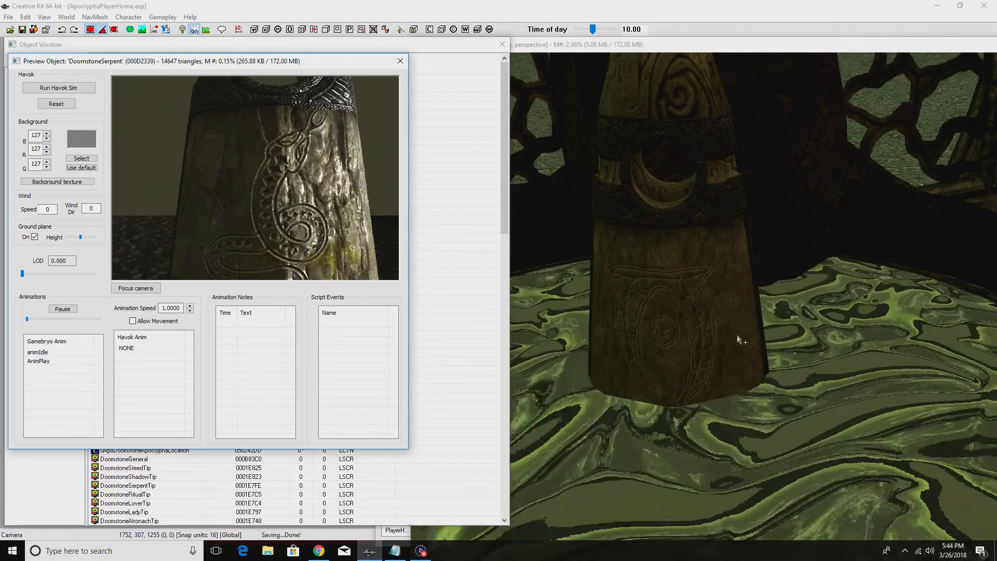
left_click(400, 63)
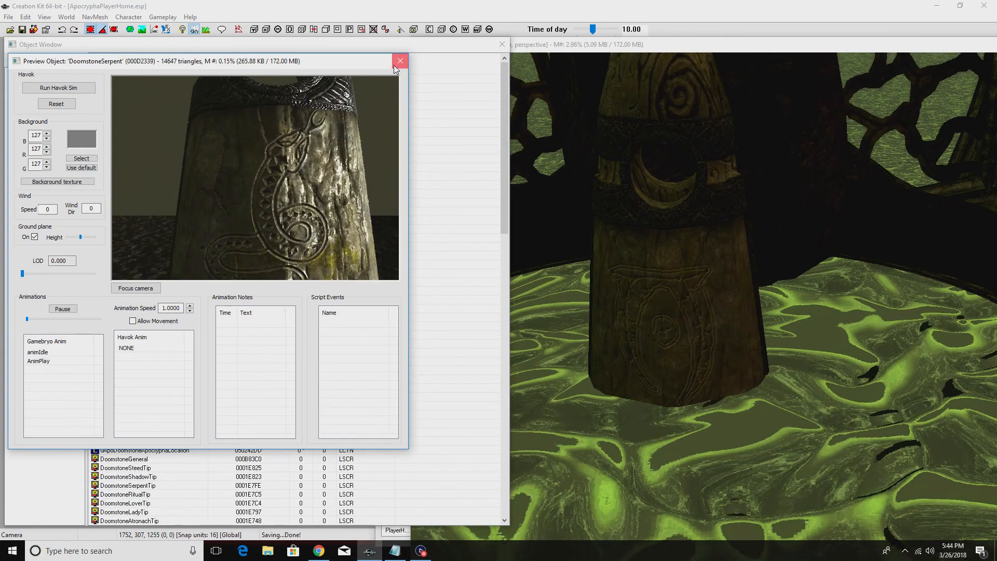
scroll(332, 153, "down", 5)
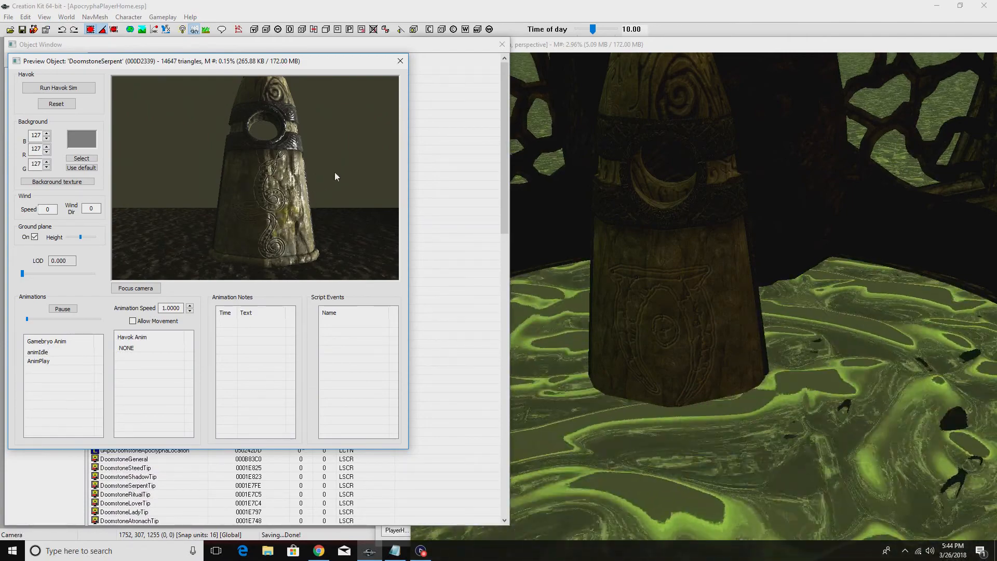
left_click(400, 61)
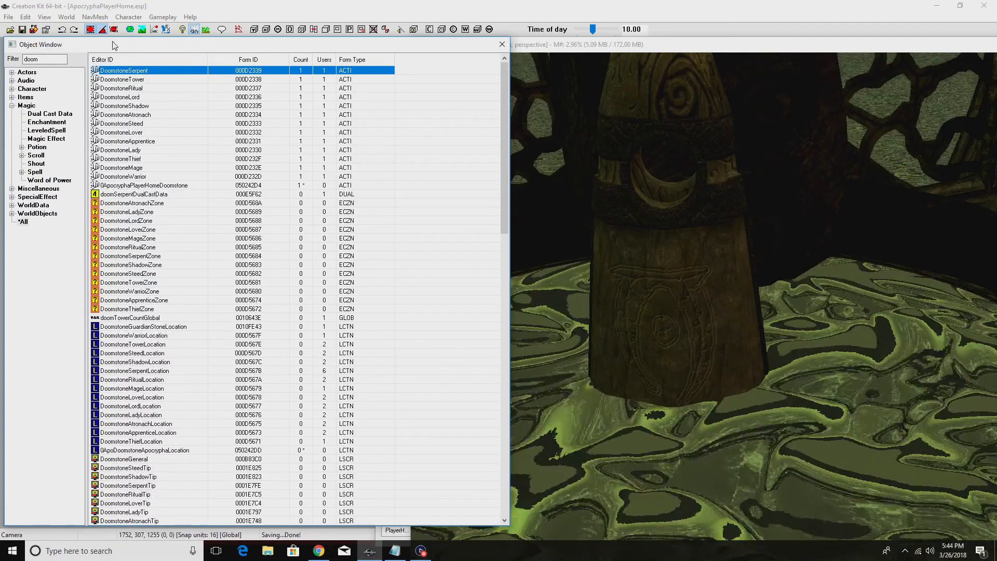
Minimize the Creation Kit, view the modding programs in the desktop's Mod Tools folder, and close that folder
left_click(936, 6)
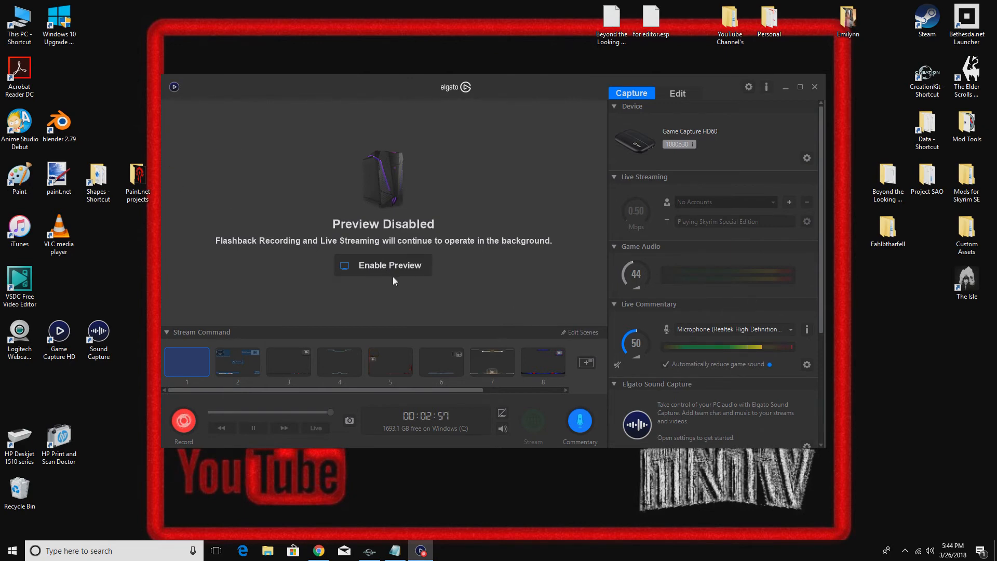
left_click(57, 179)
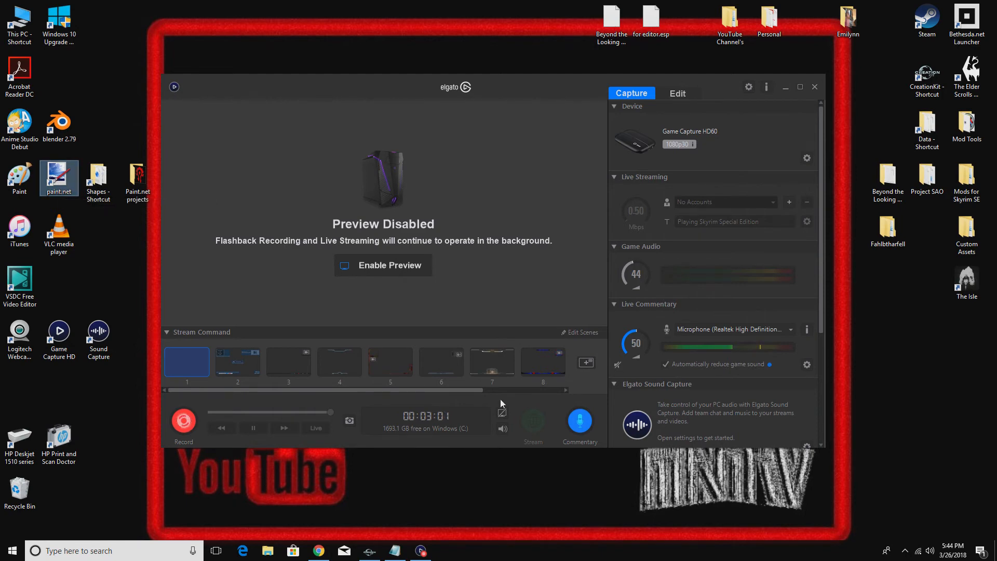
left_click(962, 137)
double_click(962, 138)
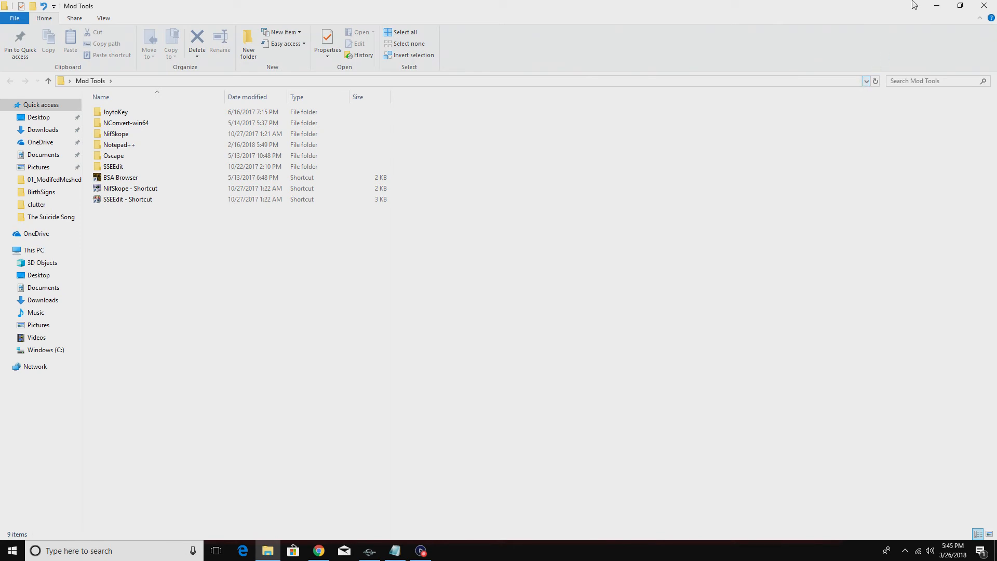
left_click(982, 8)
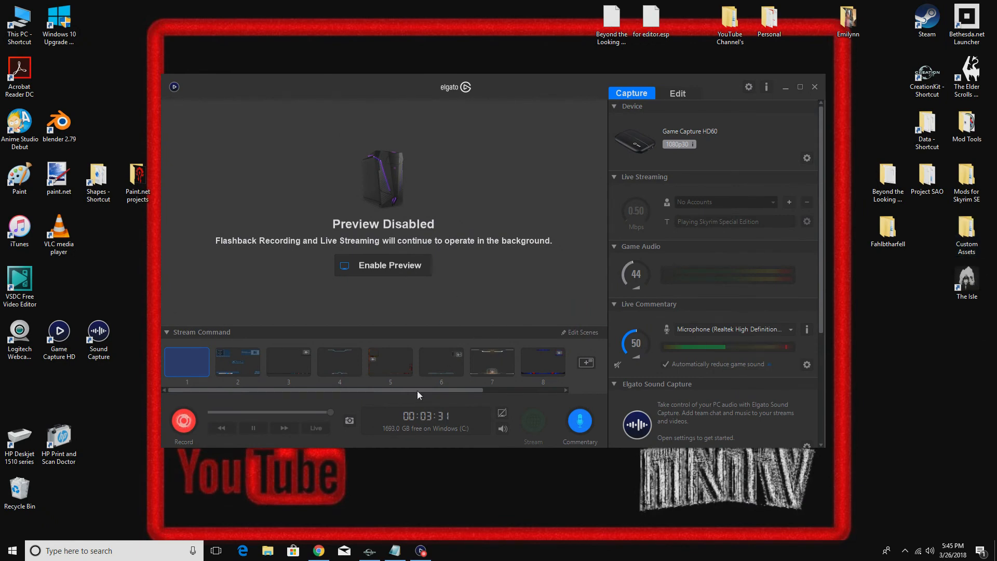
Open the textures\clutter folder within the Skyrim Special Edition Data folder and find the birthsign textures
double_click(925, 131)
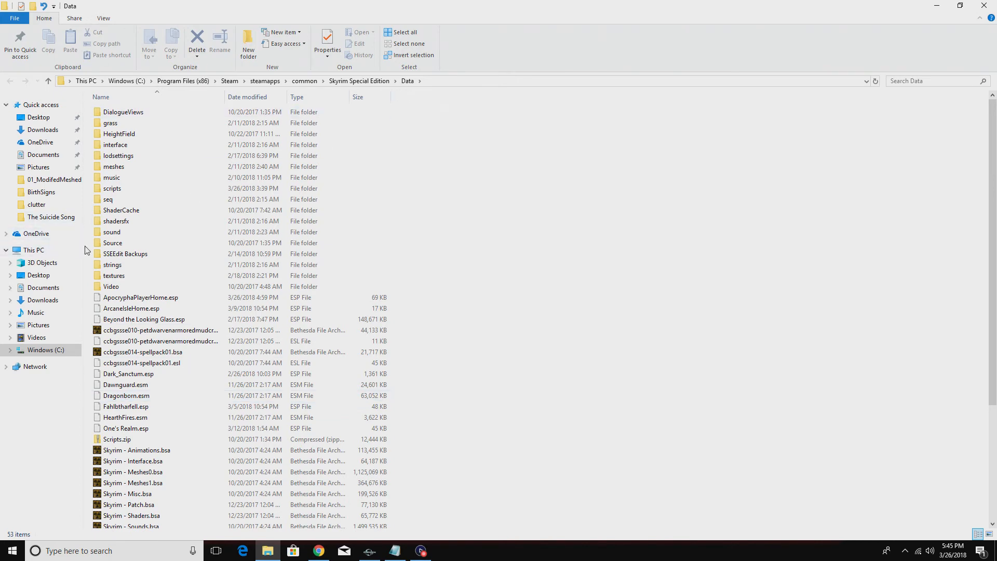
double_click(109, 275)
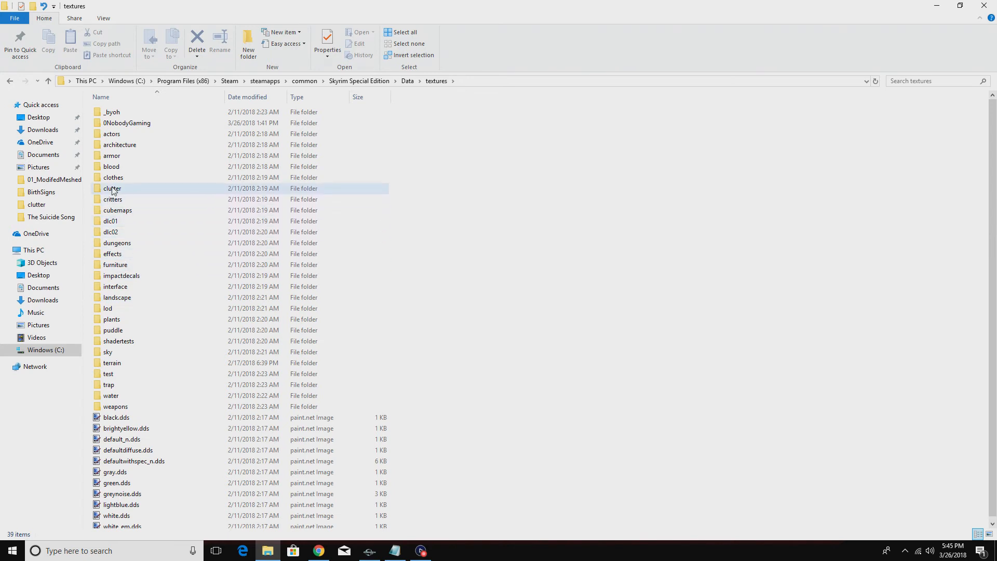
double_click(122, 289)
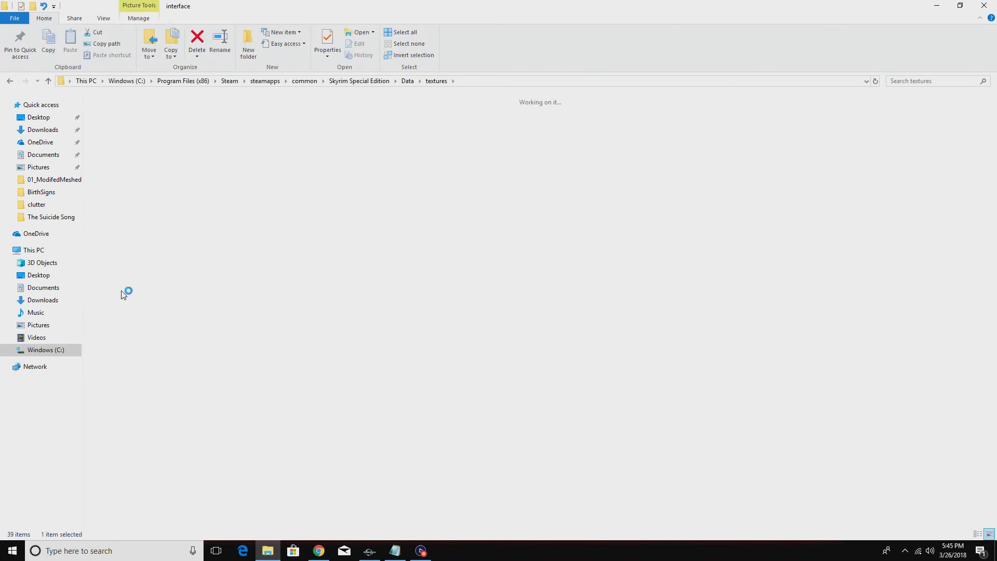
left_click(10, 83)
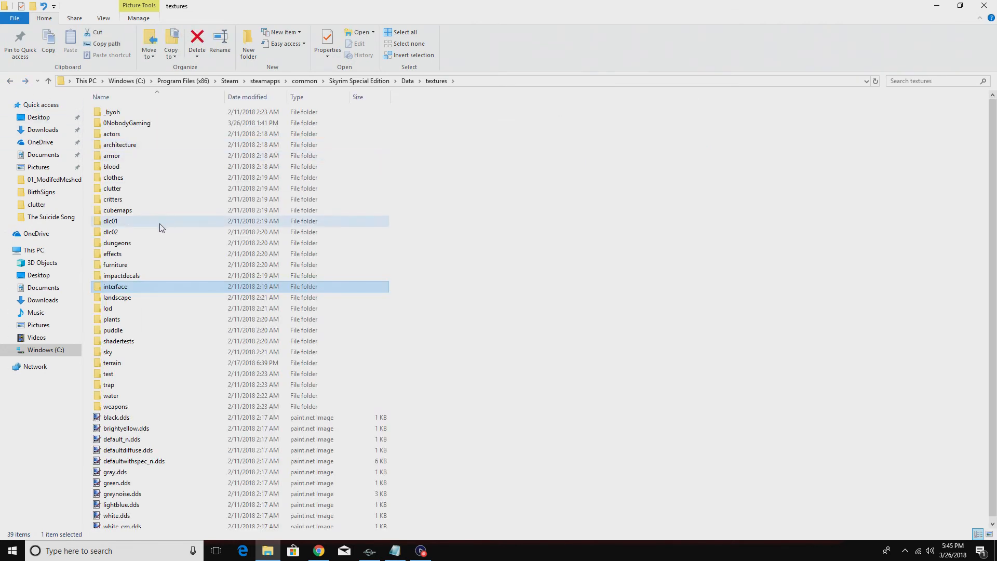
double_click(126, 190)
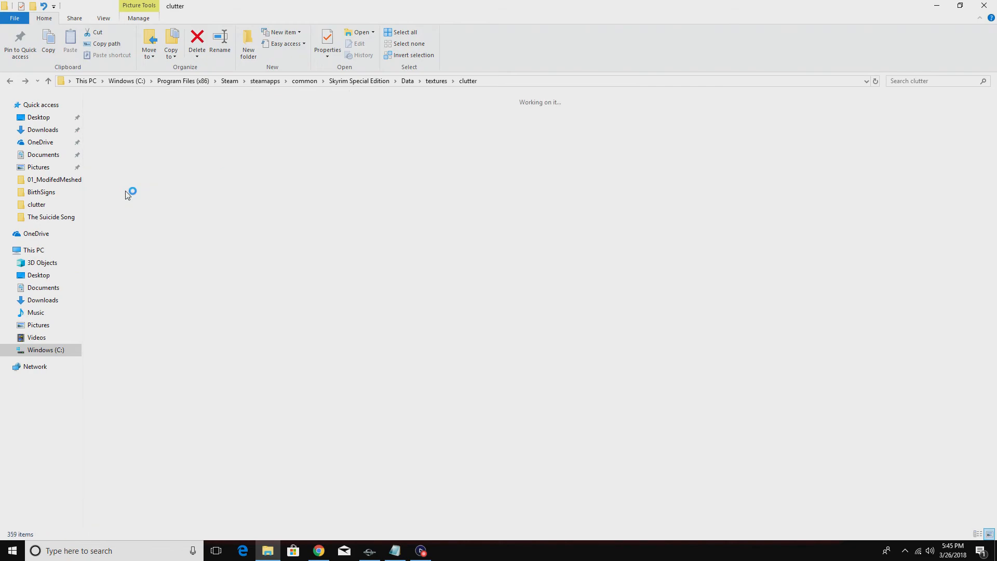
scroll(271, 262, "down", 3)
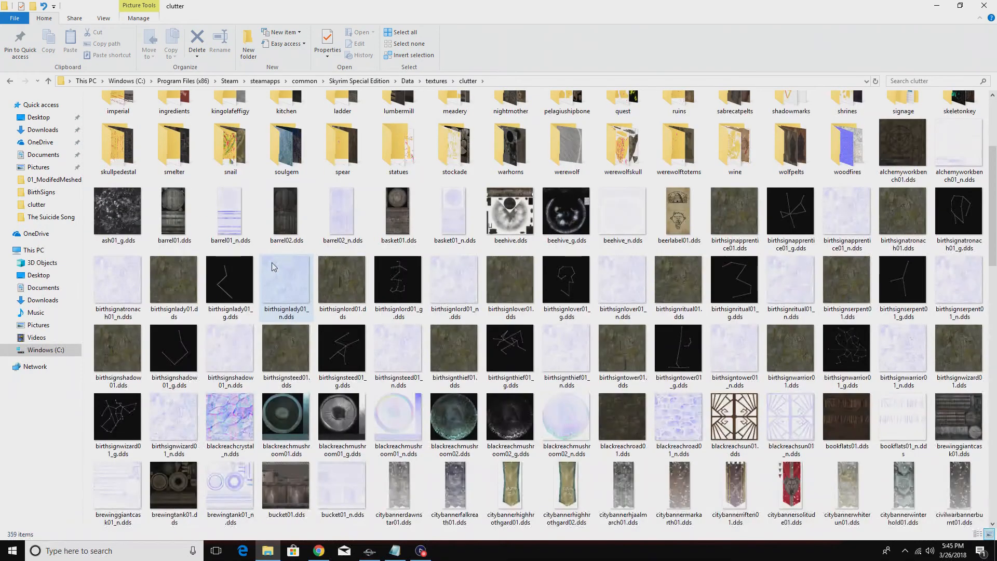
Look over the birthsign textures in the clutter folder, view birthsignserpent01.dds in paint.net, and close the image
scroll(519, 267, "down", 7)
scroll(695, 254, "up", 10)
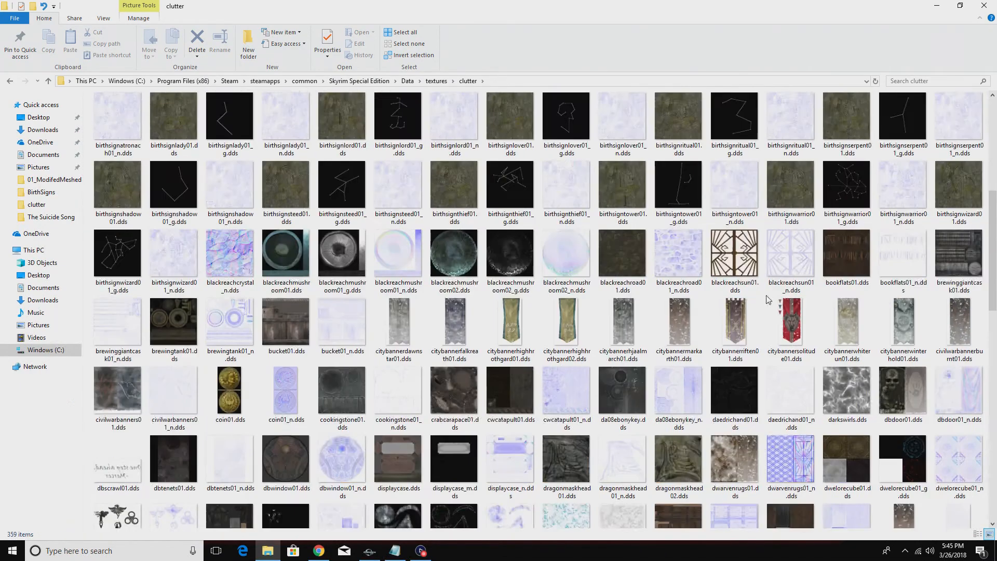
scroll(650, 383, "down", 3)
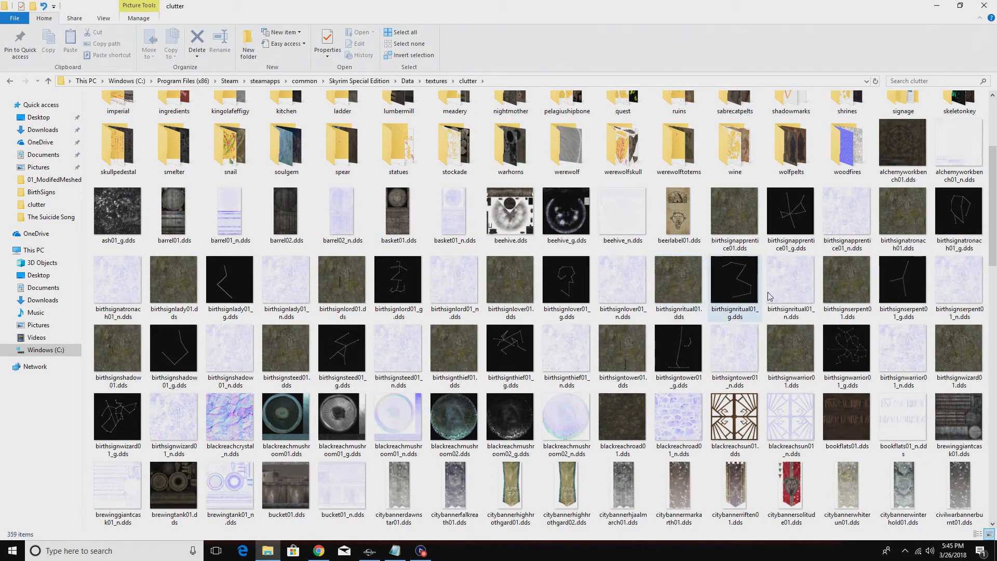
left_click(849, 291)
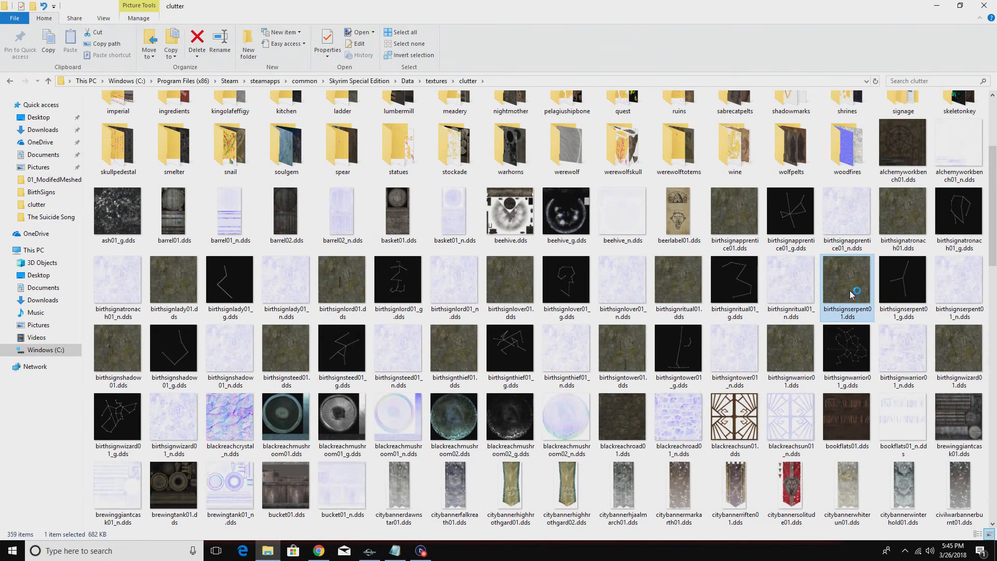
double_click(494, 337)
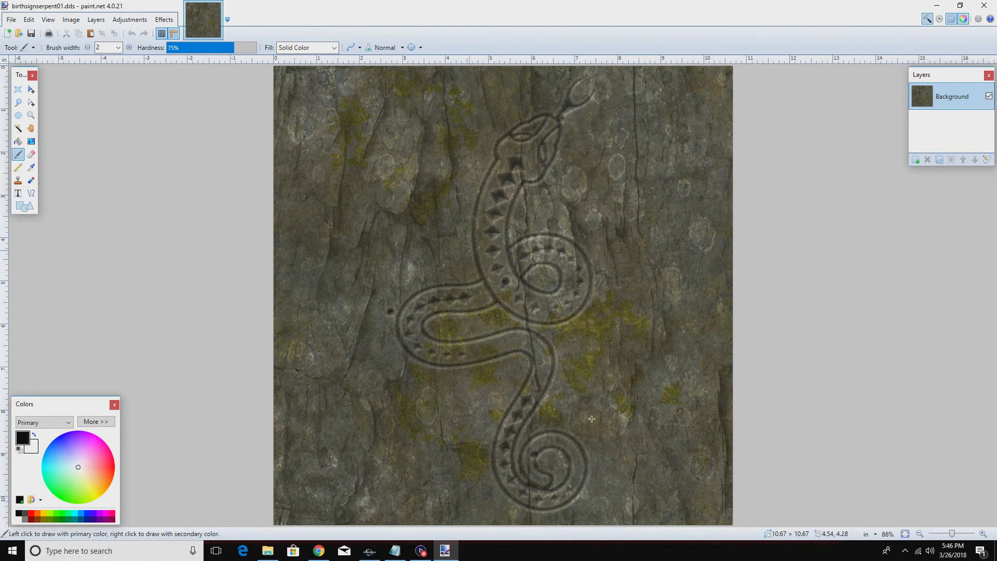
left_click(983, 6)
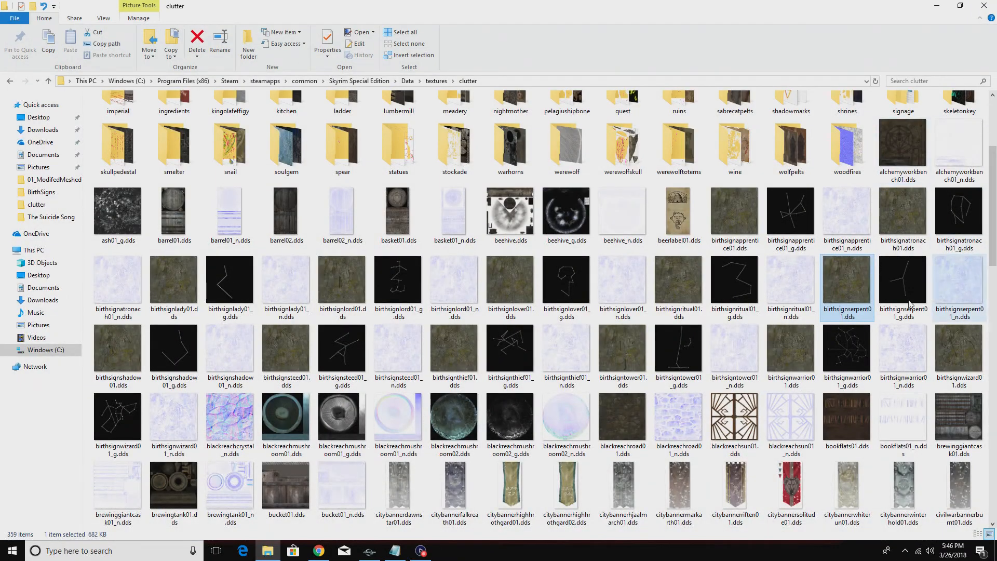
Close the game's clutter folder and open the desktop's Custom Assets\textures\clutter\BirthSigns folder
left_click(985, 5)
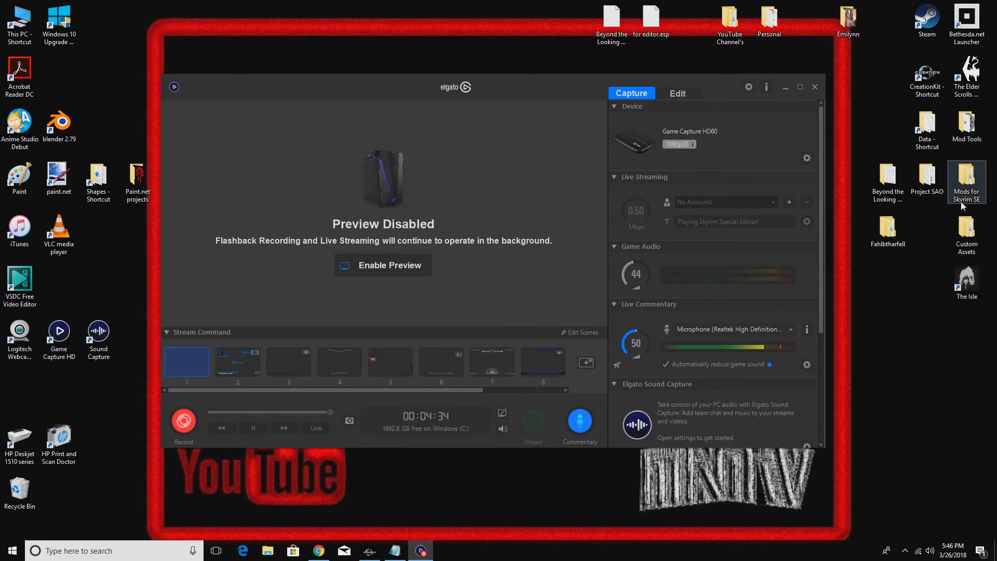
double_click(967, 236)
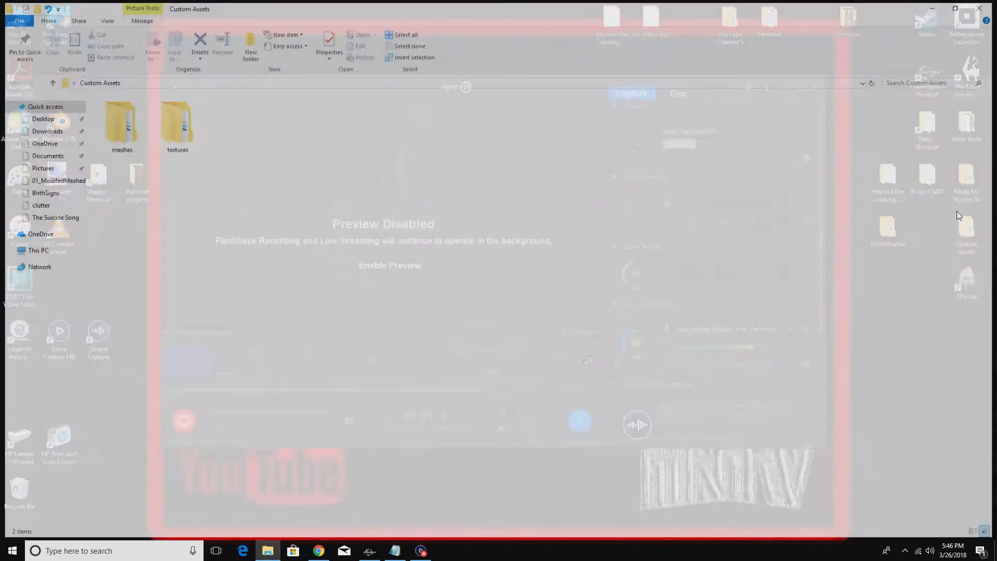
double_click(169, 130)
double_click(132, 115)
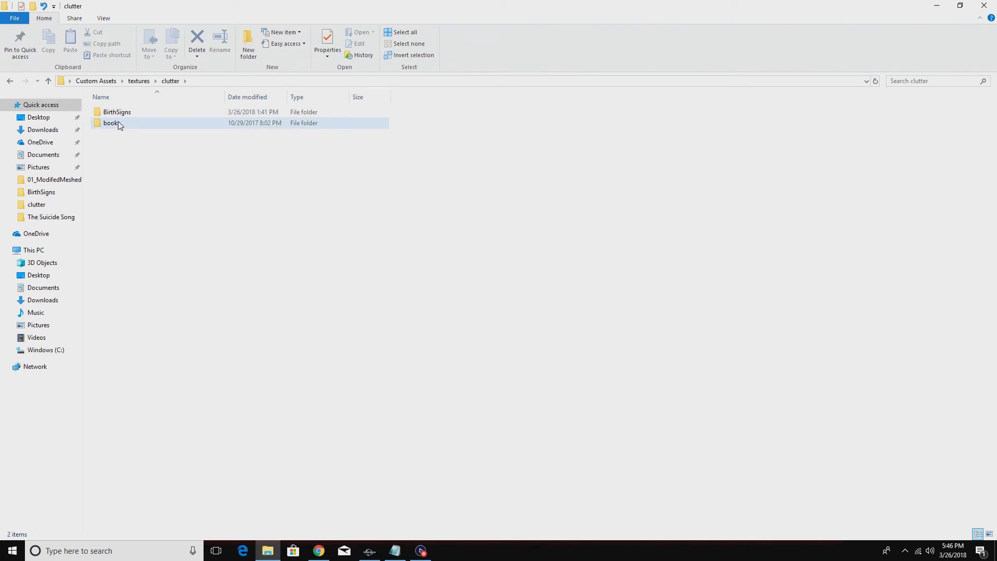
left_click(123, 114)
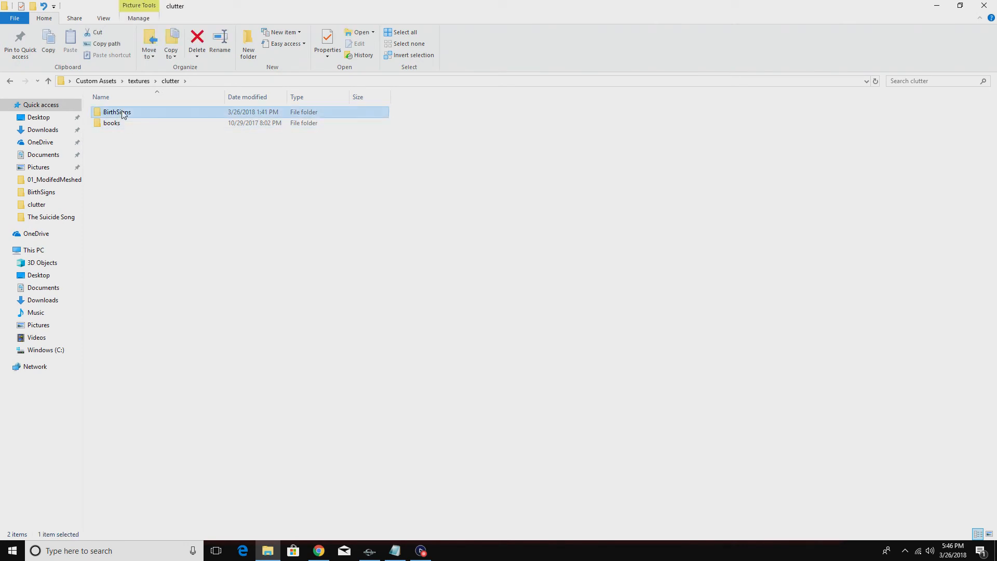
double_click(123, 114)
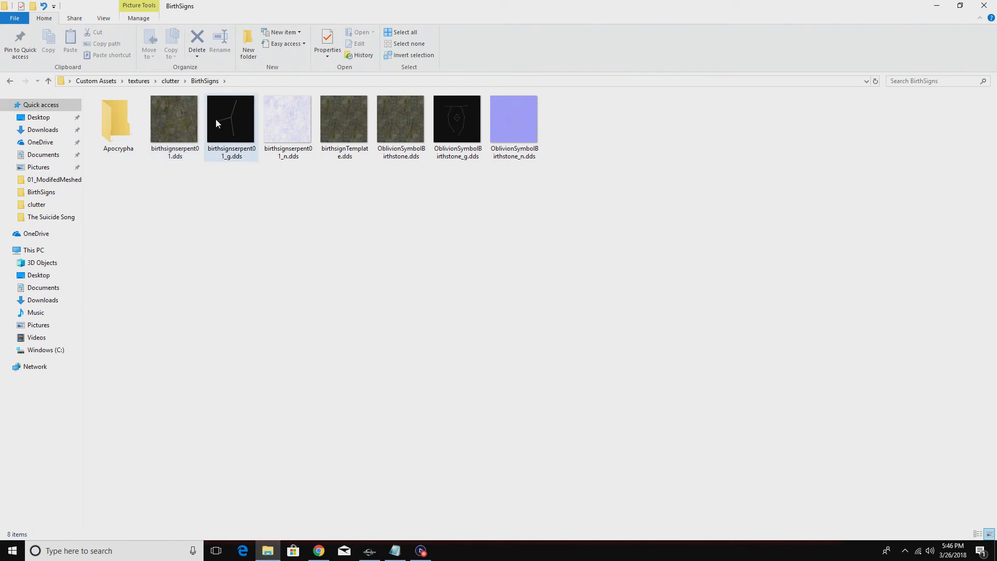
Examine the serpent's diffuse texture birthsignserpent01.dds and its glow map birthsignserpent01_g.dds, closing each image after viewing
double_click(176, 116)
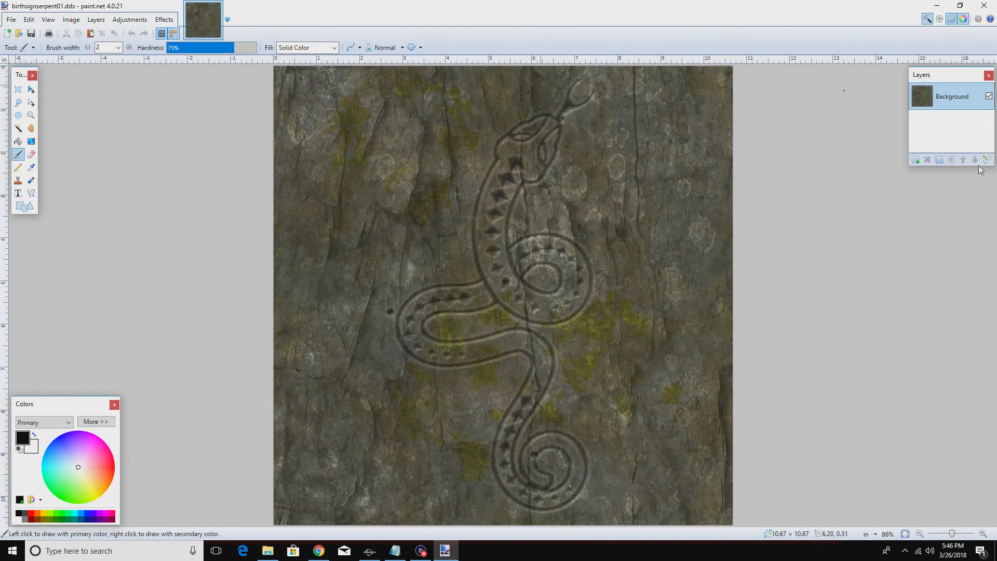
left_click(984, 9)
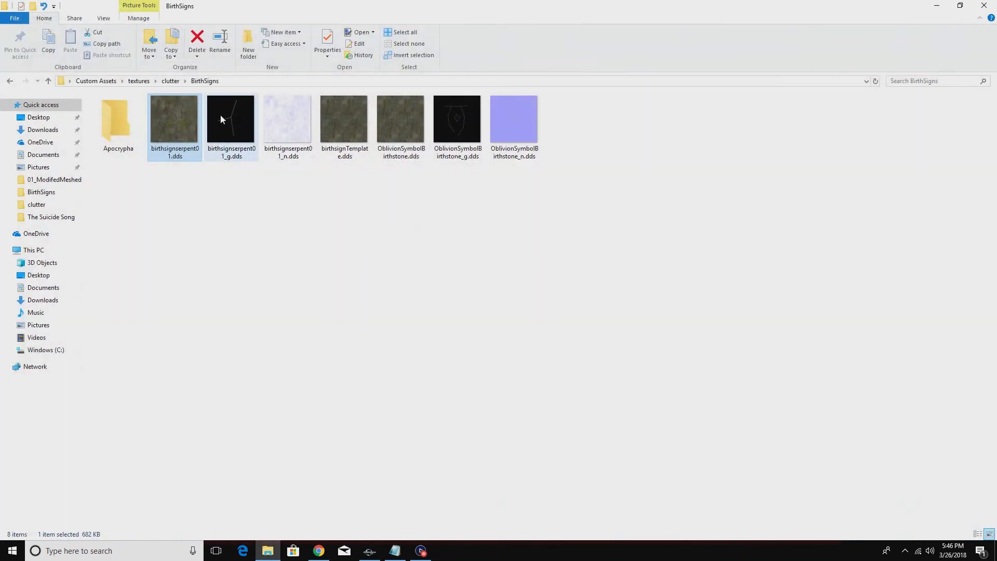
left_click(220, 118)
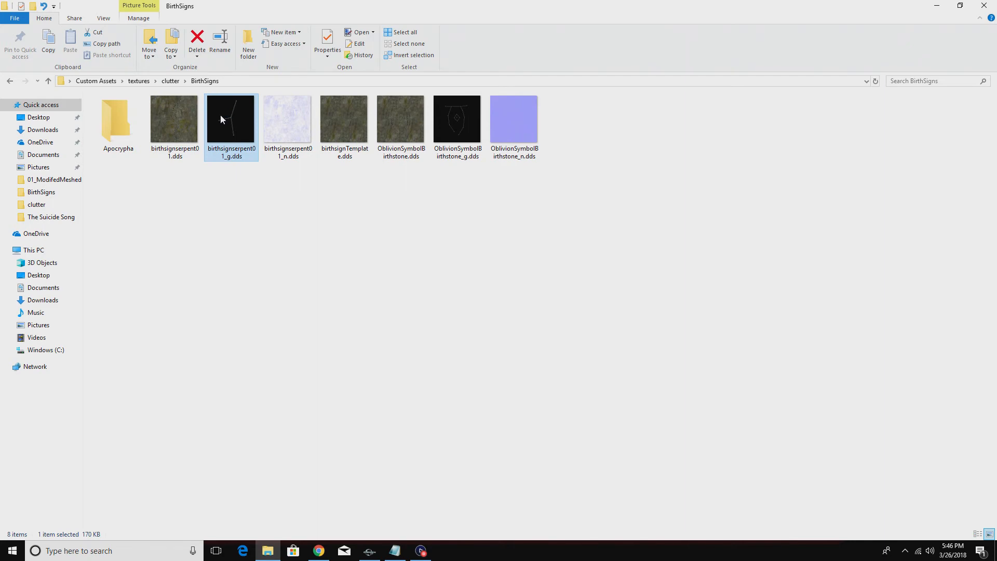
double_click(220, 118)
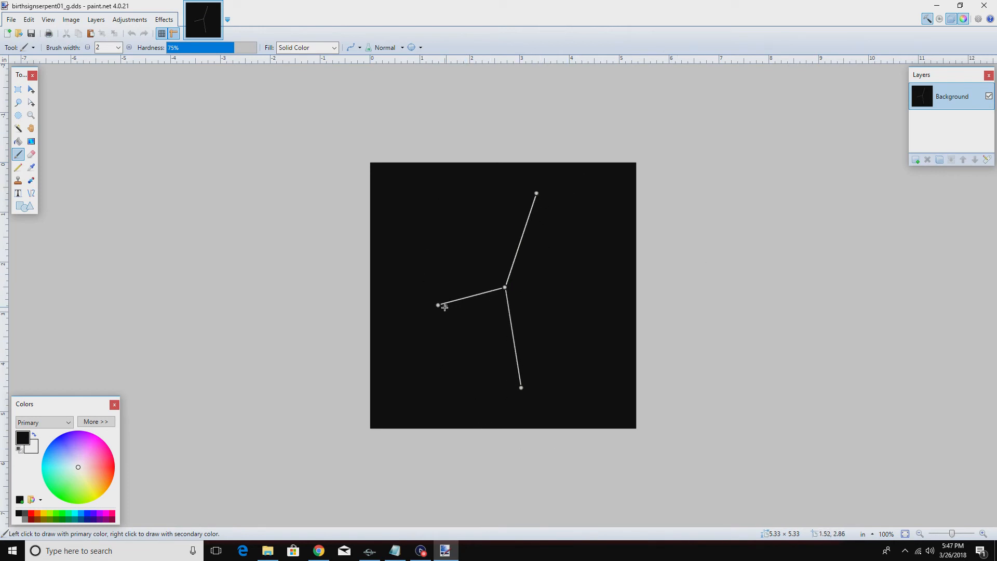
left_click(984, 5)
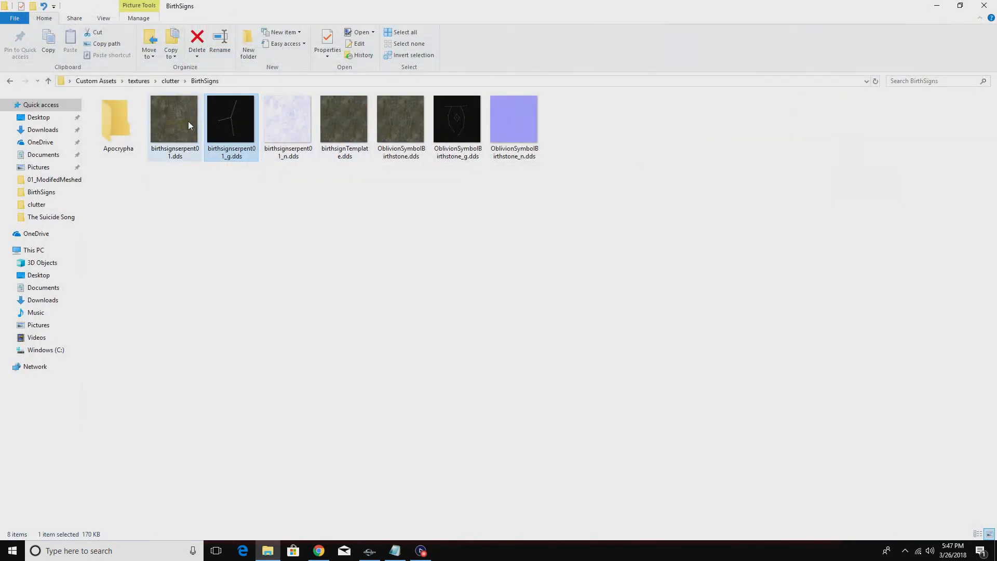
double_click(185, 128)
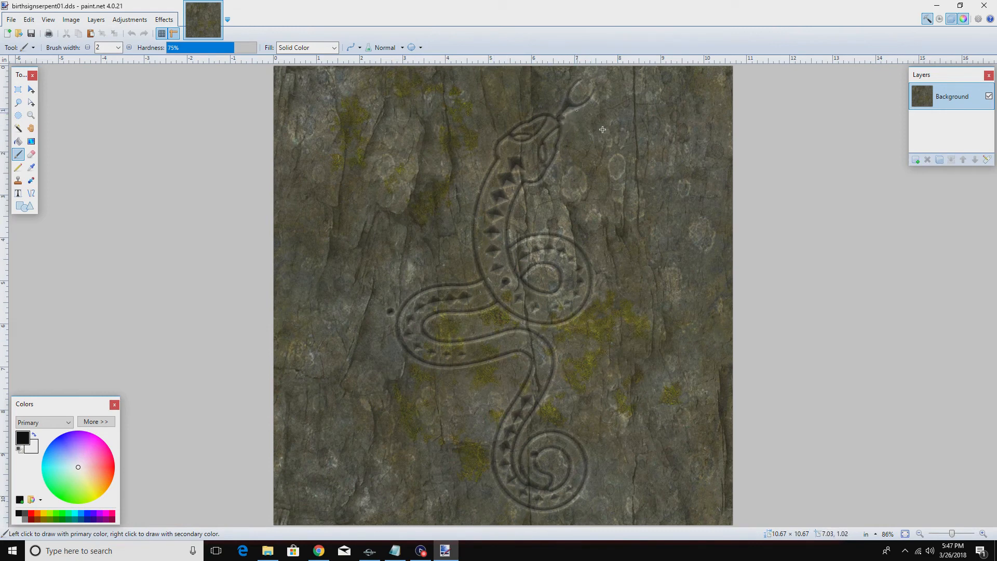
left_click(988, 7)
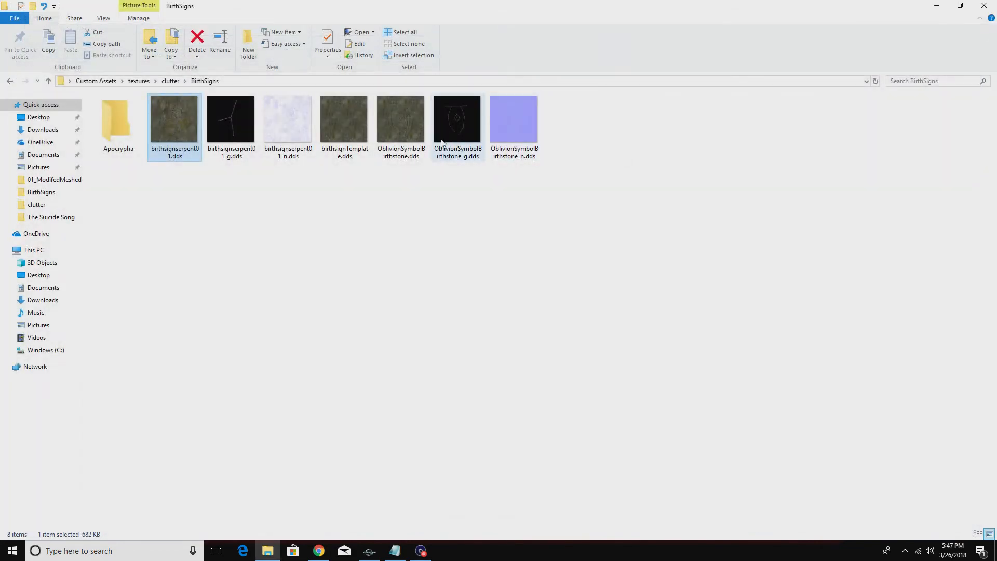
Examine the normal maps birthsignserpent01_n.dds and OblivionSymbolBirthstone_n.dds, closing each image after viewing
double_click(276, 133)
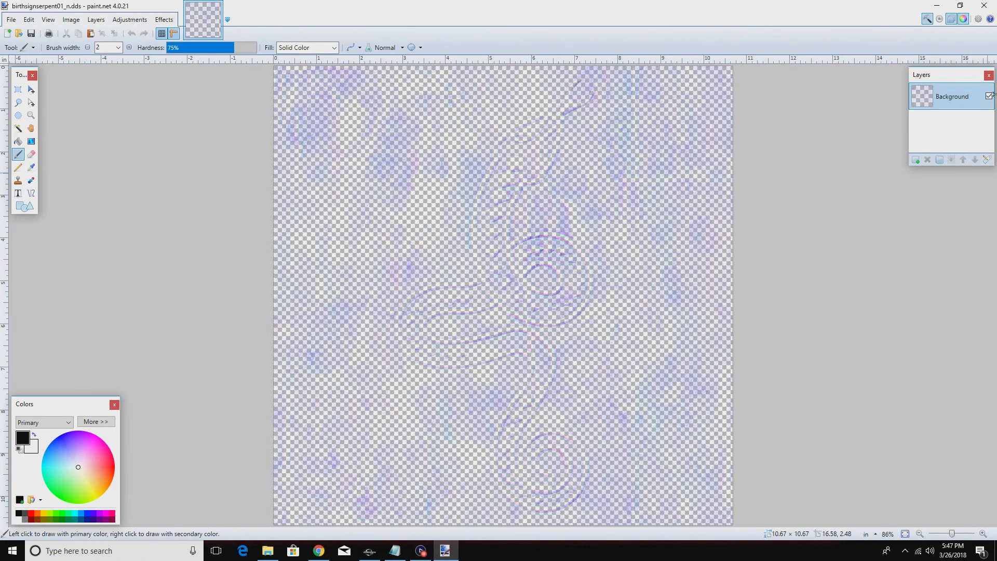
left_click(990, 6)
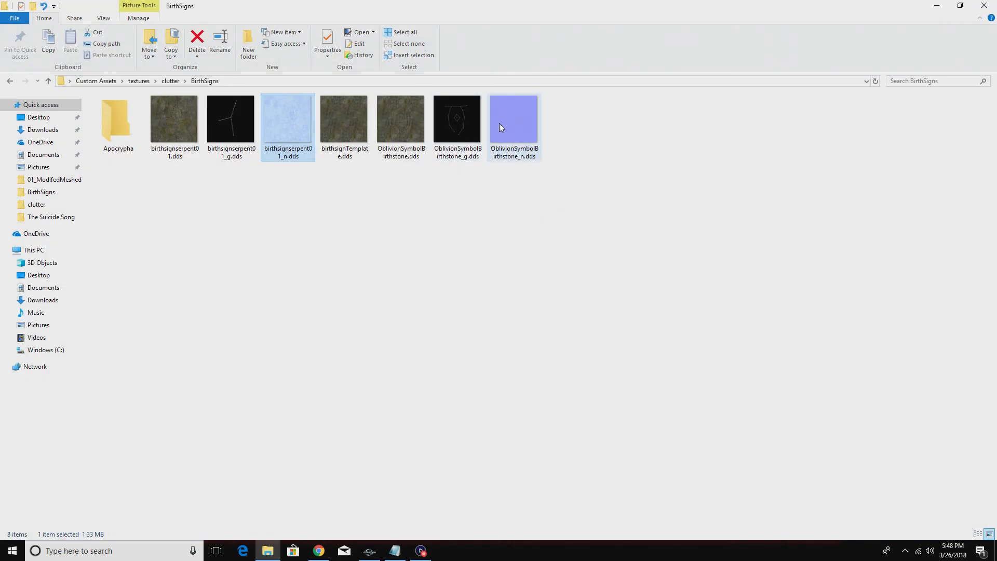
left_click(500, 122)
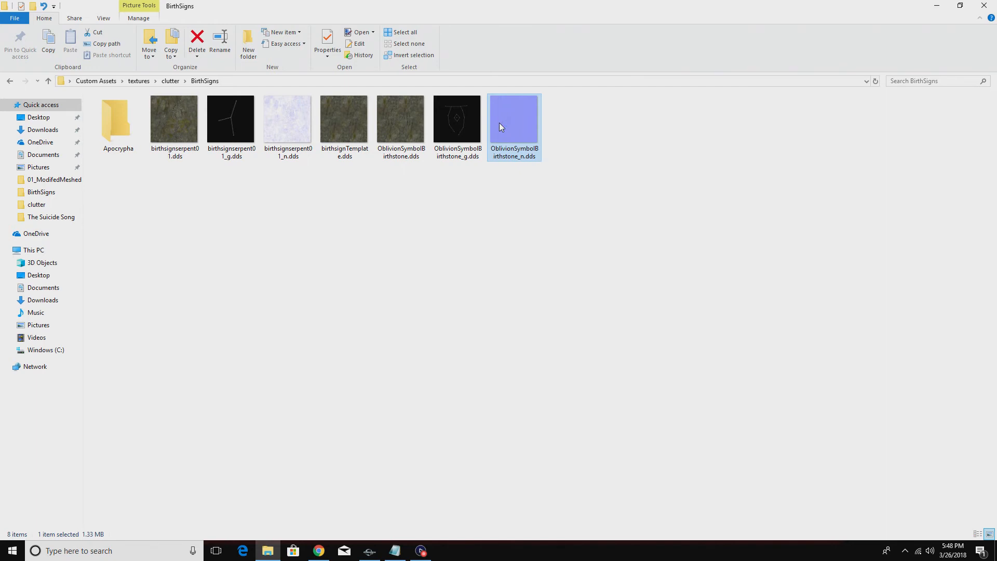
double_click(500, 122)
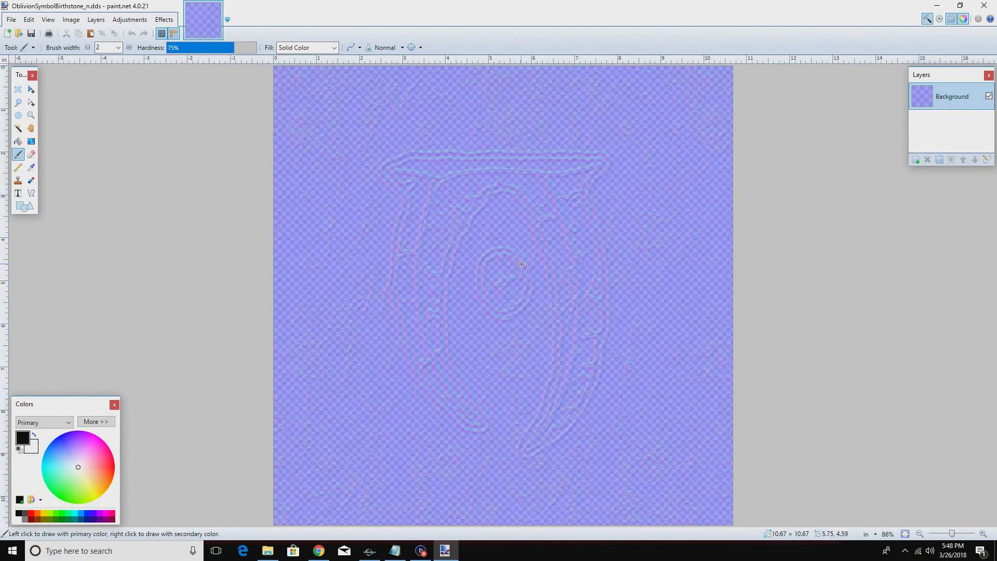
left_click(985, 6)
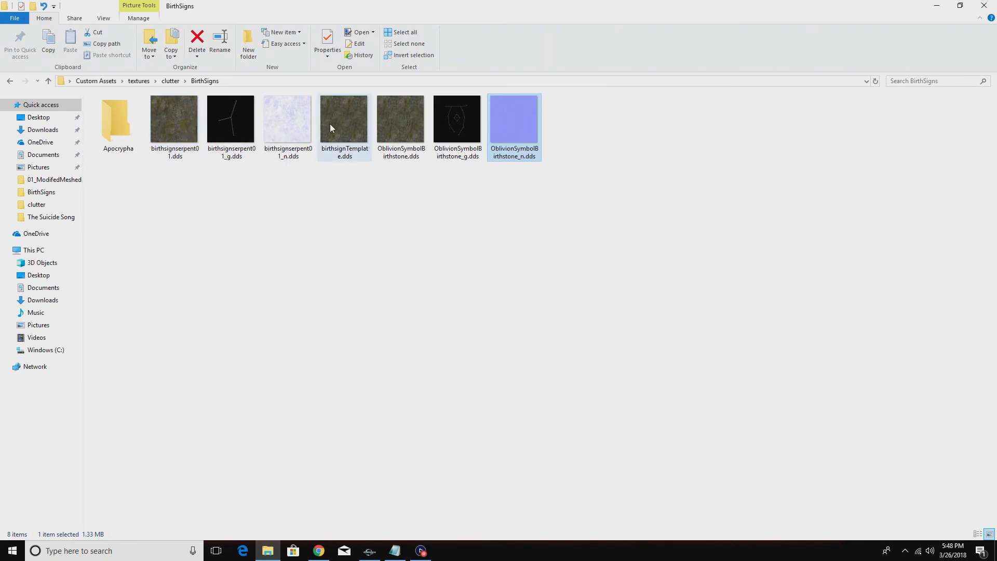
Open birthsignserpent01.dds in paint.net and select a full-height strip of plain stone about 2.38 in wide along the texture's left edge
left_click(176, 132)
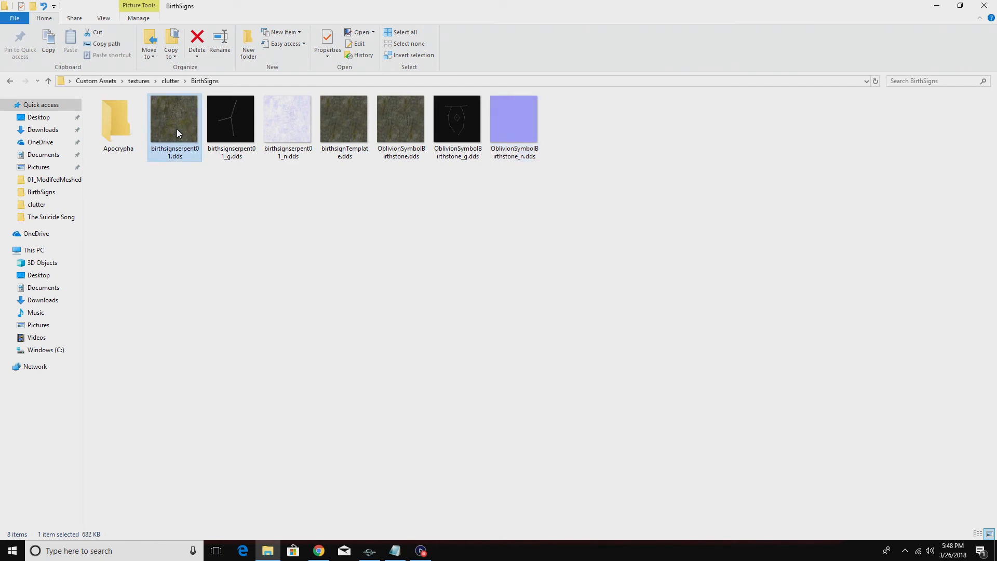
double_click(177, 133)
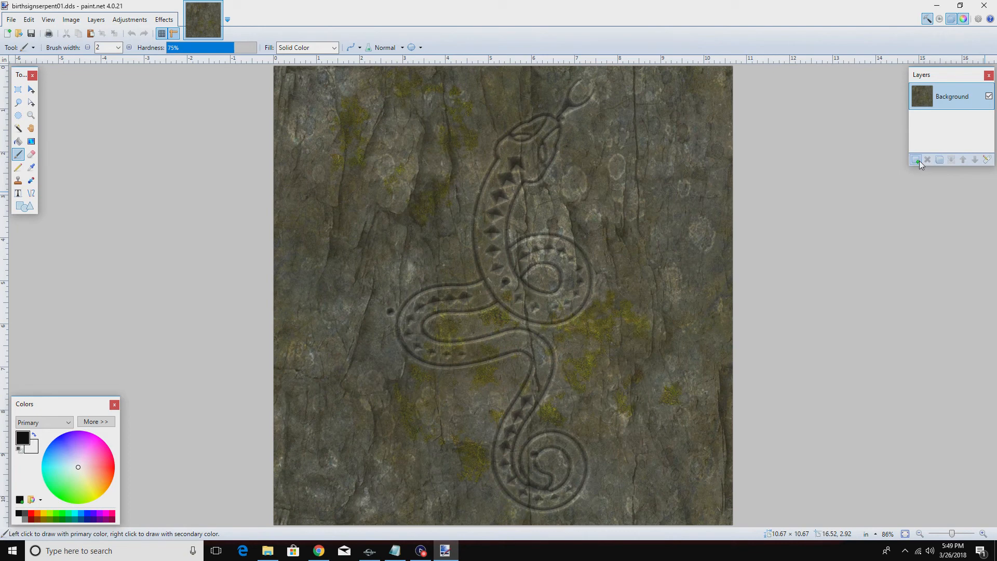
left_click(18, 90)
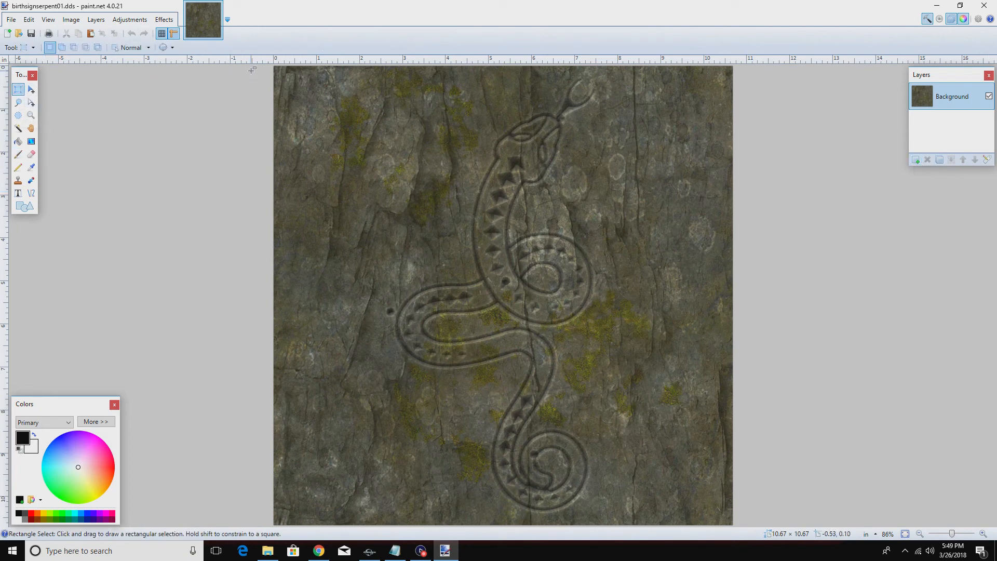
left_click_drag(257, 65, 376, 544)
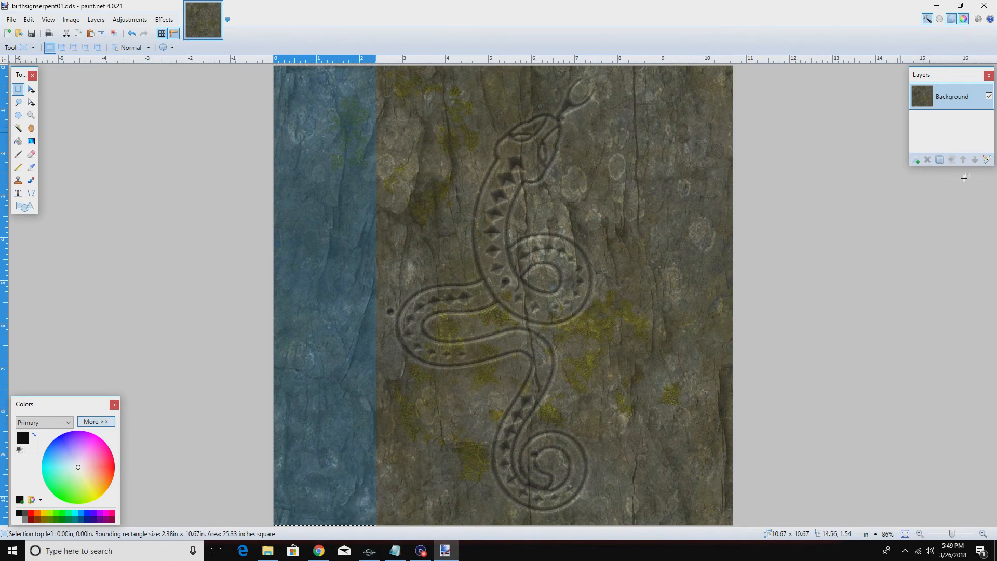
Place a copy of the selected stone strip on a new layer and rotate it about 180 degrees
left_click(916, 163)
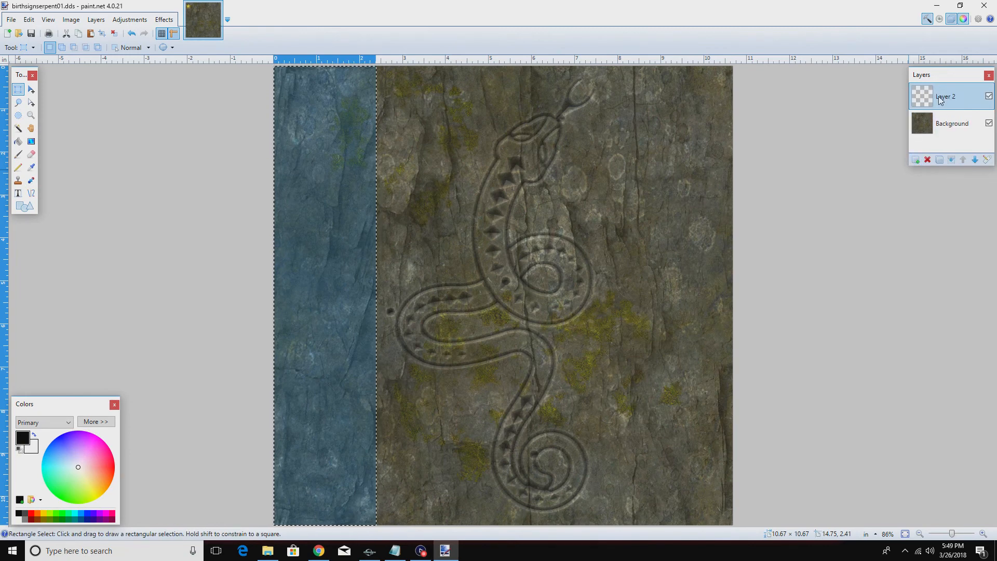
key("m")
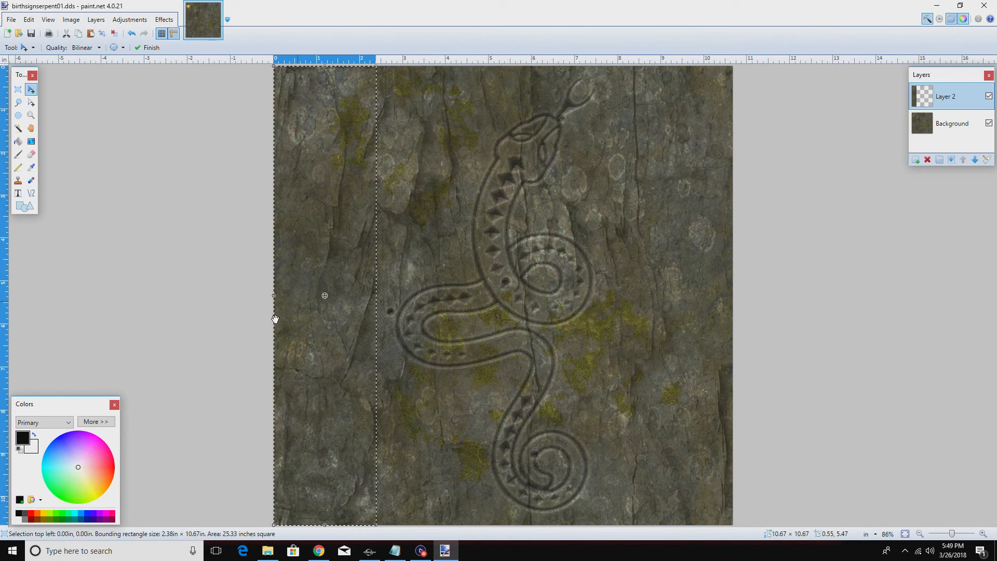
left_click_drag(329, 252, 320, 345)
key("ctrl+d")
left_click_drag(319, 344, 320, 346)
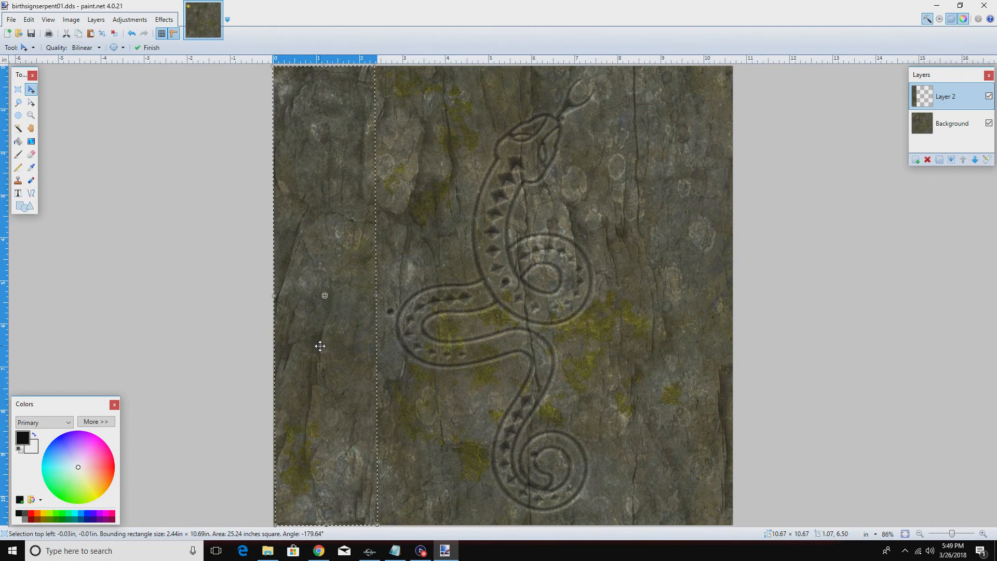
Move the rotated stone strip horizontally over the serpent's left bend, placing the strip's left edge about 1.67 in from the texture's left edge
key("Right")
key("Right")
key("Right")
key("Right")
key("Right")
key("Right")
key("Right")
key("Right")
key("Right")
key("Right")
key("Right")
key("Right")
key("Right")
key("Right")
key("Right")
key("Right")
key("Right")
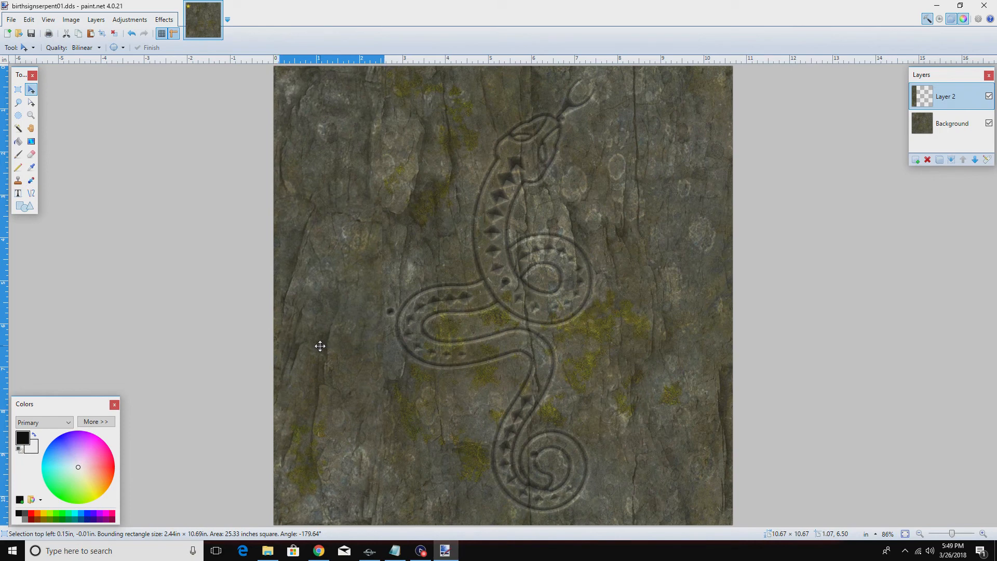
key("Right")
key("Right")
key("Right")
key("Right")
key("Right")
key("Right")
key("Right")
key("Right")
key("Right")
key("Right")
key("Right")
key("Right")
key("Right")
key("Right")
key("Right")
key("Right")
key("Right")
key("Right")
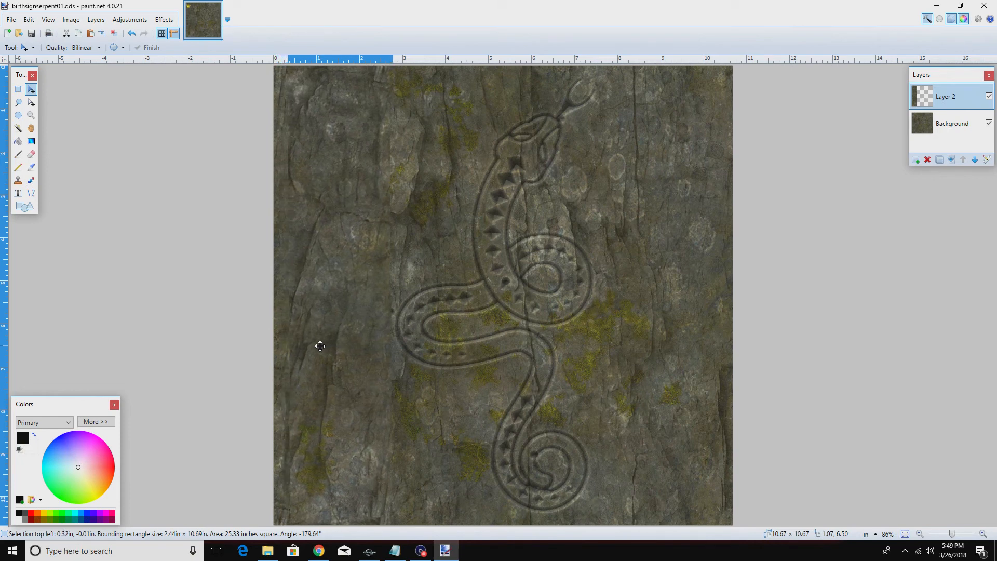
key("Right")
key("Right")
key("Right")
key("Right")
key("Right")
key("Right")
key("Right")
key("Right")
key("Right")
key("Right")
key("Right")
key("Right")
key("Right")
key("Right")
key("Right")
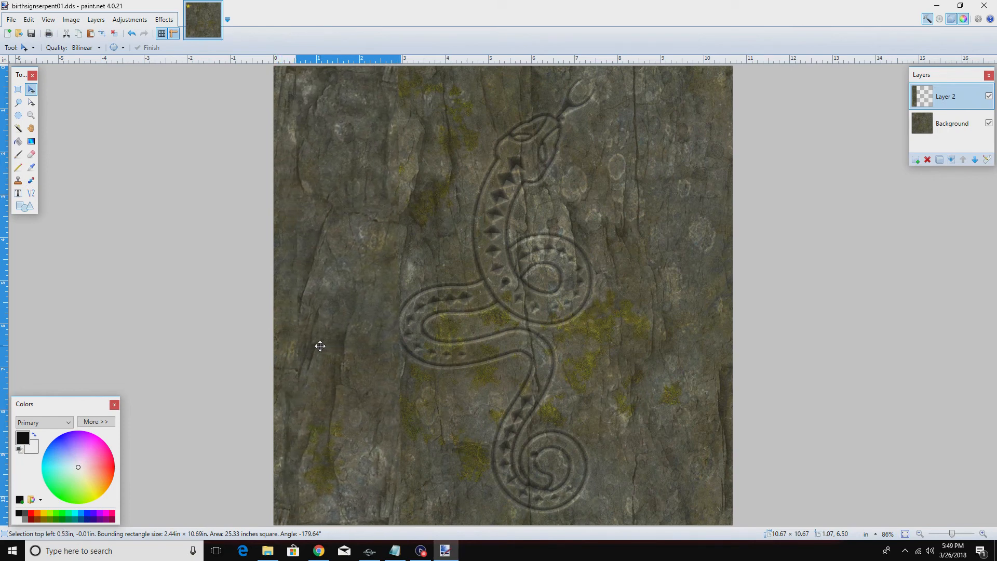
key("Right")
key("Right")
key("Right")
key("Right")
key("Right")
key("Right")
key("Right")
key("Right")
key("Right")
key("Right")
key("Right")
key("Right")
key("Right")
key("Right")
key("Right")
key("Right")
key("Right")
key("Right")
key("Right")
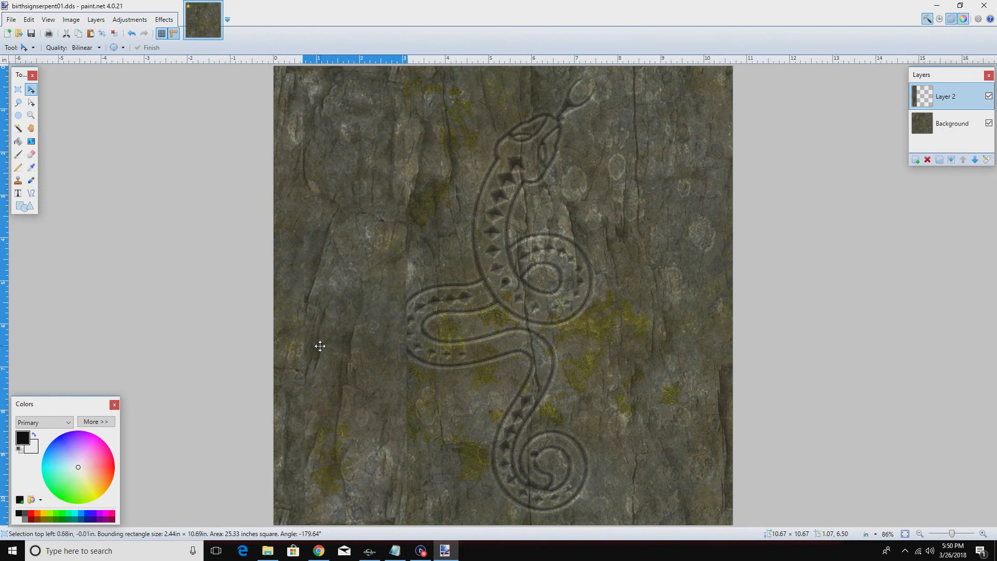
key("Right")
key("Right")
key("Right")
key("Right")
key("Right")
key("Right")
key("Right")
key("Right")
key("Right")
key("Right")
key("Right")
key("Right")
key("Right")
key("Right")
key("Right")
key("Right")
key("Right")
key("Right")
key("Right")
key("Right")
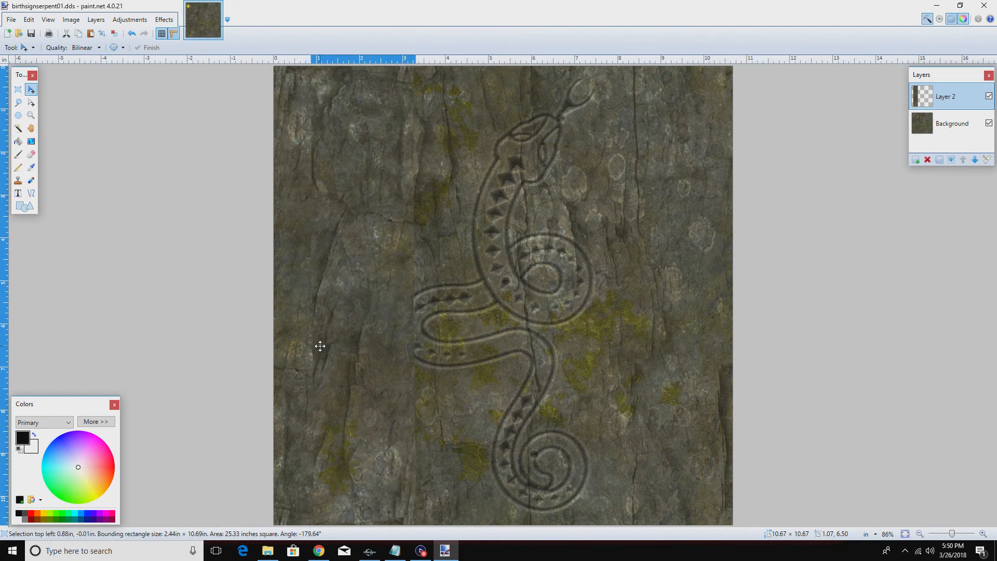
key("Right")
key("Right")
key("Right")
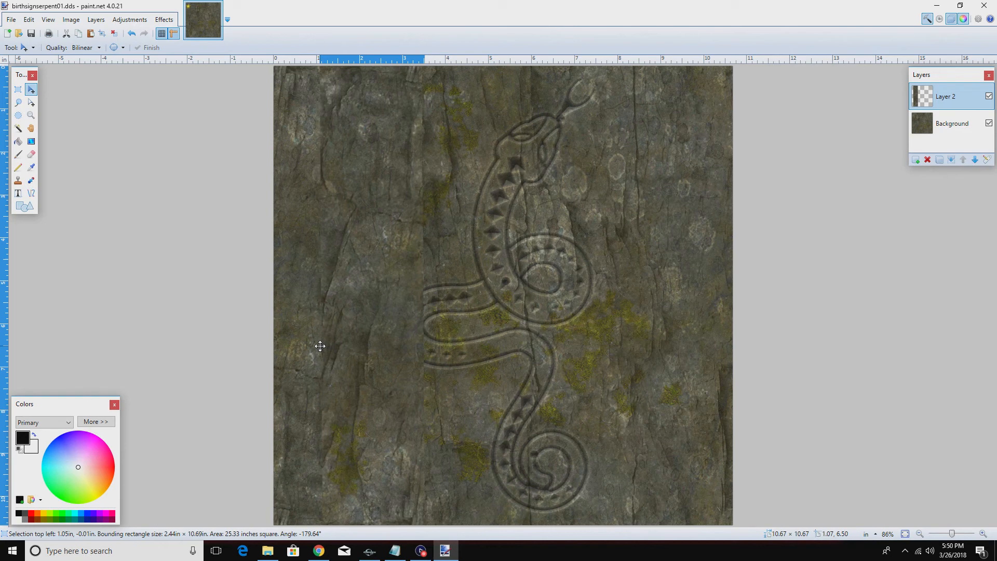
key("Right")
key("Right")
key("Right")
key("Right")
key("Right")
key("Right")
key("Right")
key("Right")
key("Right")
key("Right")
key("Right")
key("Right")
key("Right")
key("Right")
key("Right")
key("Right")
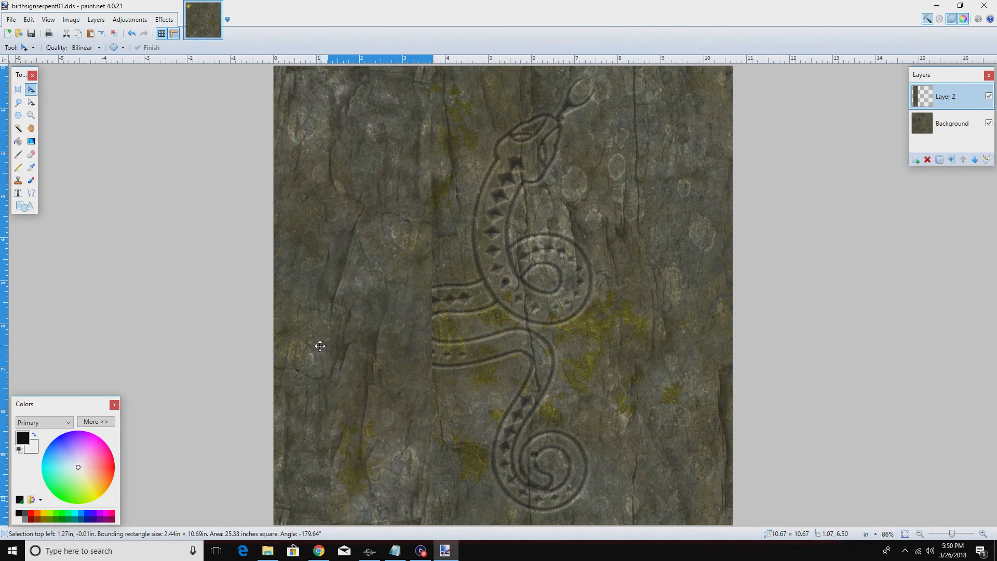
key("Right")
key("Right")
key("Right")
key("Right")
key("Right")
key("Right")
key("Right")
key("Right")
key("Right")
key("Right")
key("Right")
key("Right")
key("Right")
key("Right")
key("Right")
key("Right")
key("Right")
key("Right")
key("Right")
key("Right")
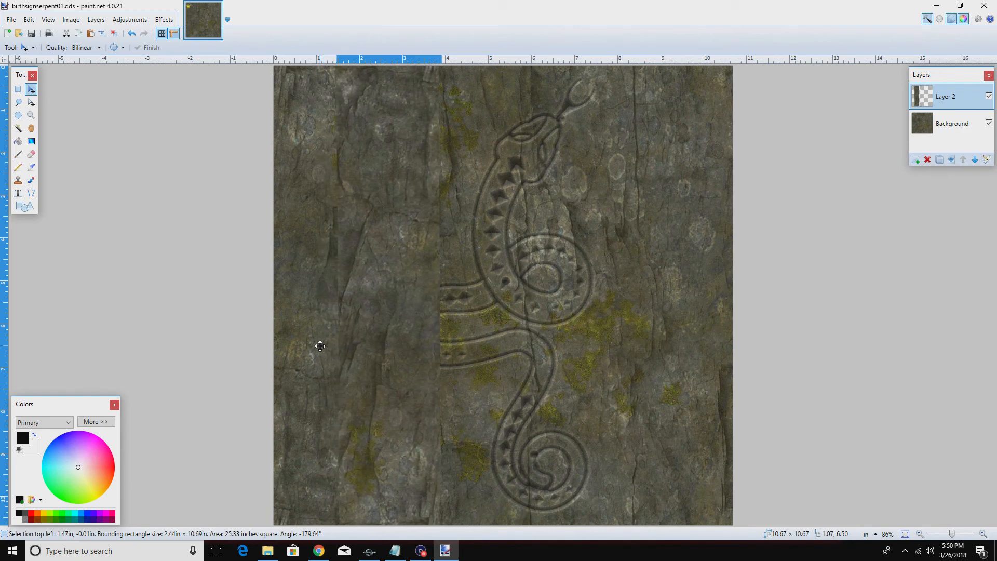
key("Right")
key("Right")
key("Right")
key("Right")
key("Right")
key("Right")
key("Right")
key("Right")
key("Right")
key("Right")
key("Right")
key("Right")
key("Right")
key("Right")
key("Right")
key("Right")
key("Right")
key("Right")
key("Right")
key("Right")
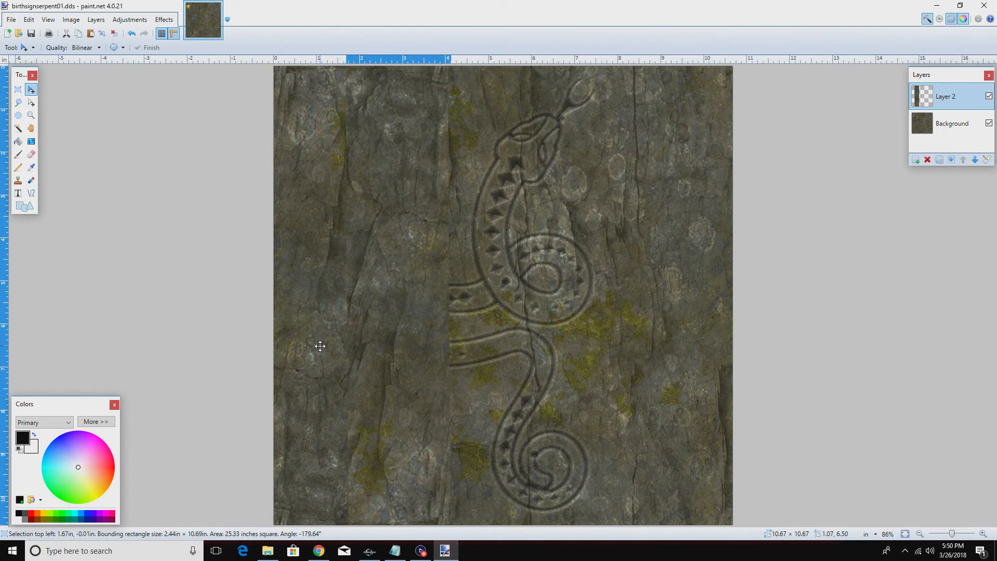
Move the rotated stone strip horizontally toward the serpent's body, placing the strip's left edge about 2.39 in from the texture's left edge
key("Right")
key("Right")
key("Right")
key("Right")
key("Right")
key("Right")
key("Right")
key("Right")
key("Right")
key("Right")
key("Right")
key("Right")
key("Right")
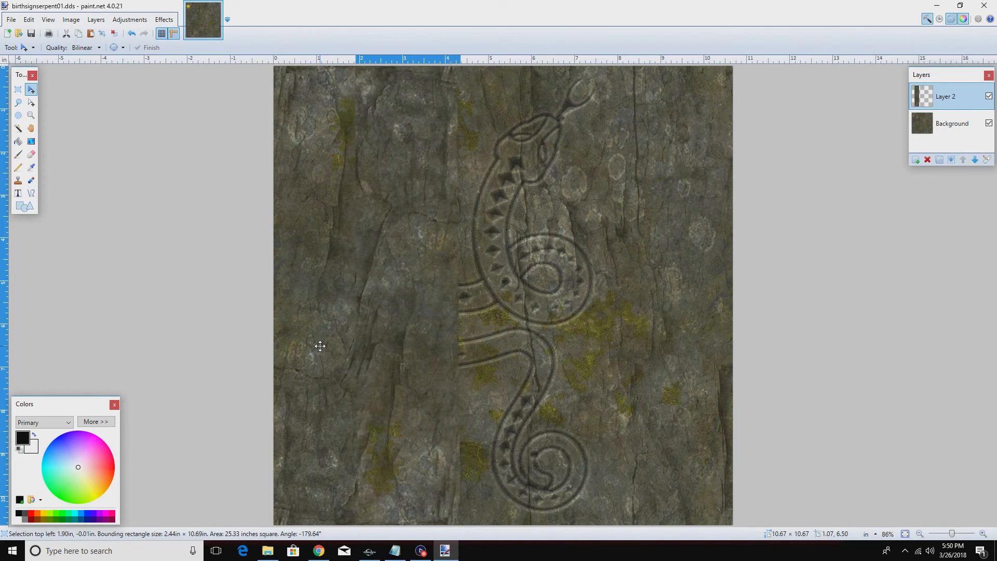
key("Right")
key("Right")
key("Right")
key("Right")
key("Right")
key("Right")
key("Right")
key("Right")
key("Right")
key("Right")
key("Right")
key("Right")
key("Right")
key("Right")
key("Right")
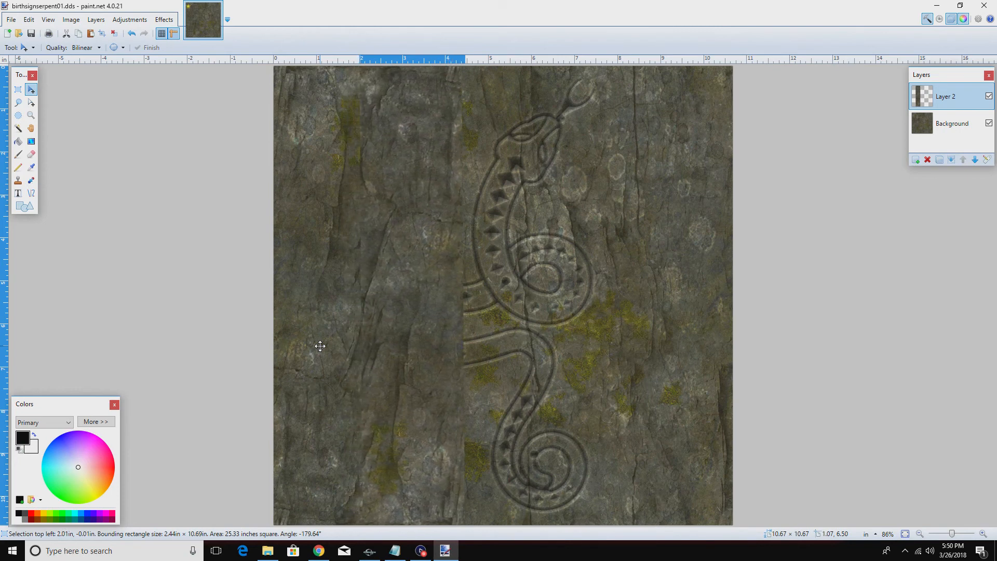
key("Right")
key("Right")
key("Right")
key("Right")
key("Right")
key("Right")
key("Right")
key("Right")
key("Right")
key("Right")
key("Right")
key("Right")
key("Right")
key("Right")
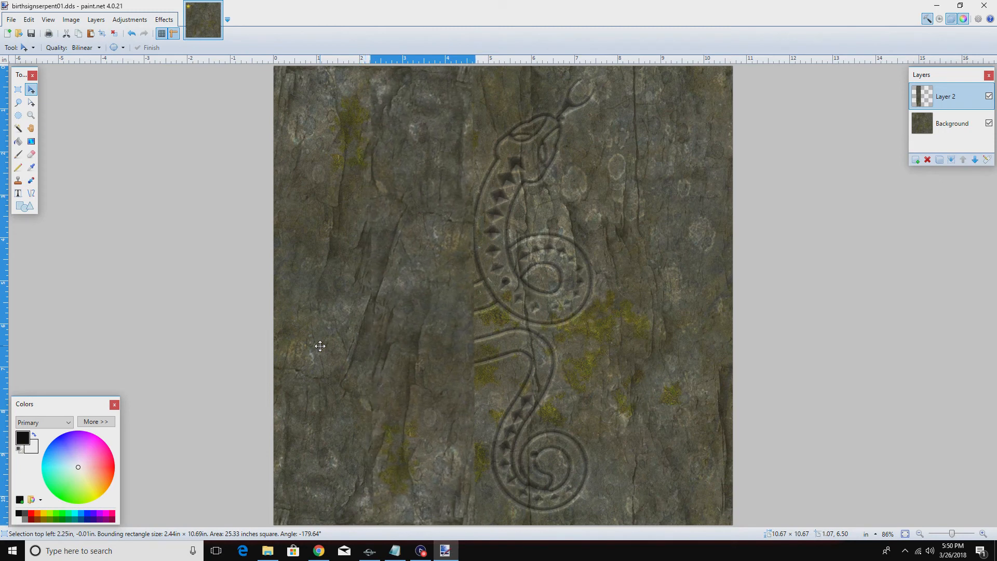
key("Right")
key("Right")
key("Right")
key("Right")
key("Right")
key("Right")
key("Right")
key("Right")
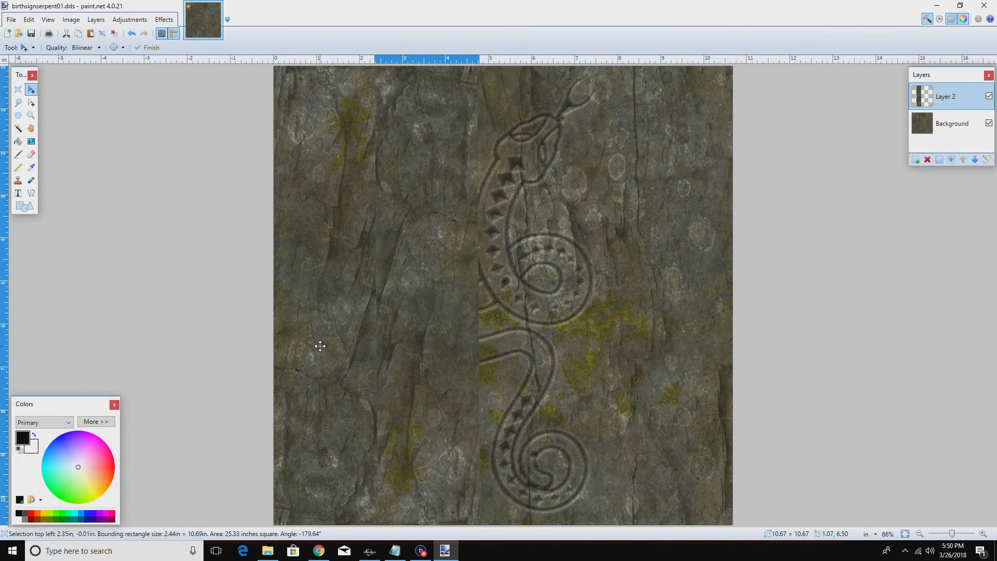
key("Right")
key("Right")
key("Right")
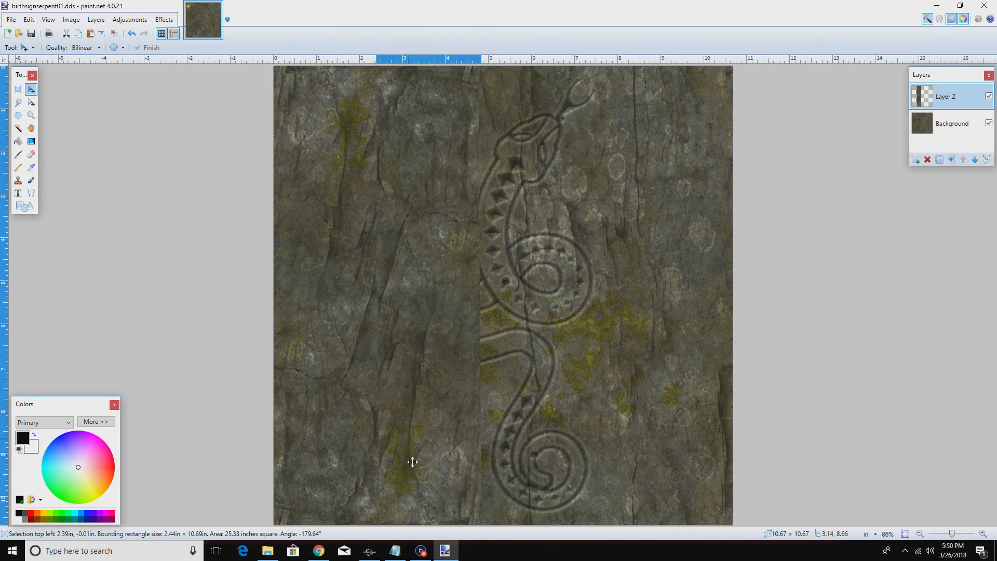
Apply Blur Selection Edge to the selected stone strip
left_click(164, 19)
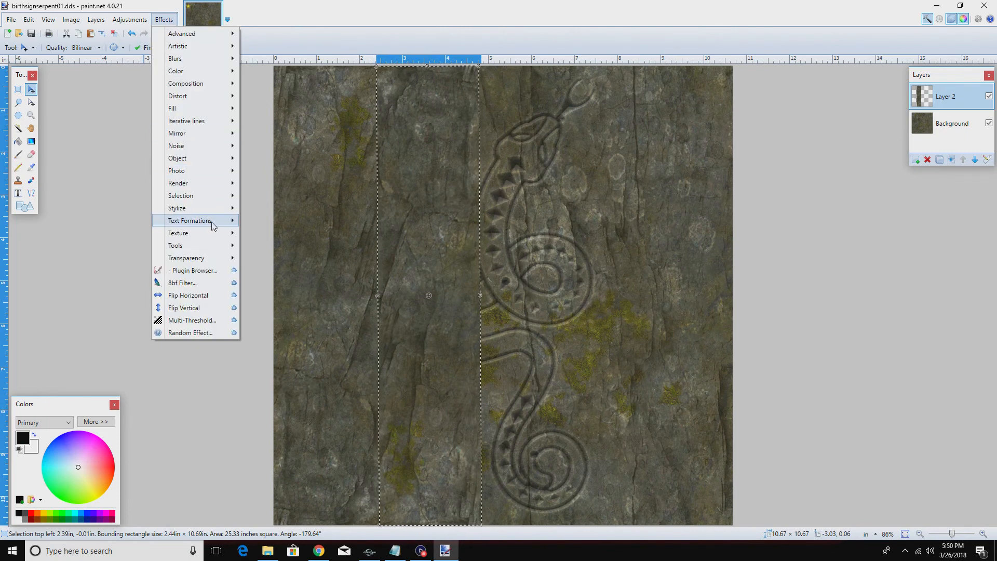
mouse_move(183, 198)
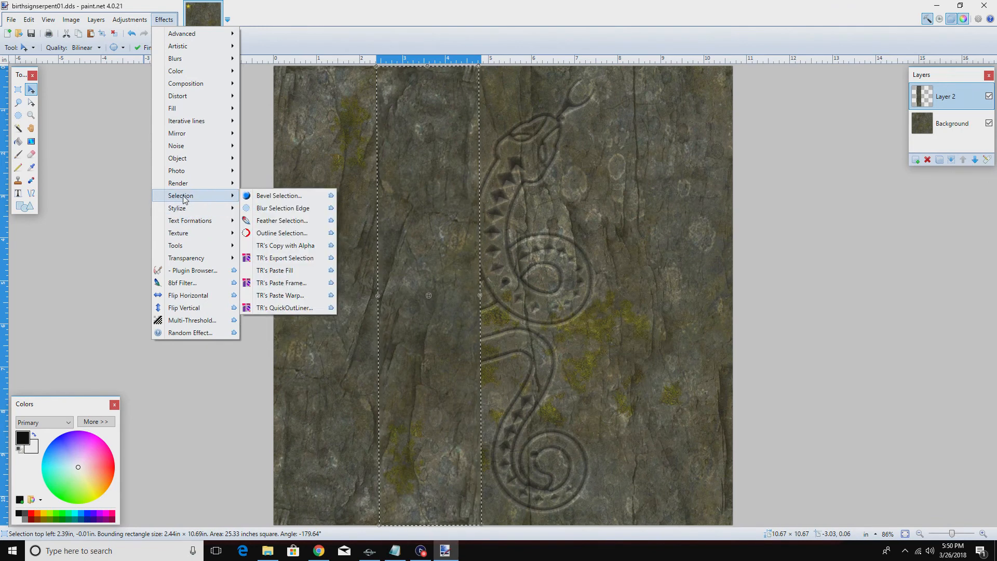
left_click(281, 209)
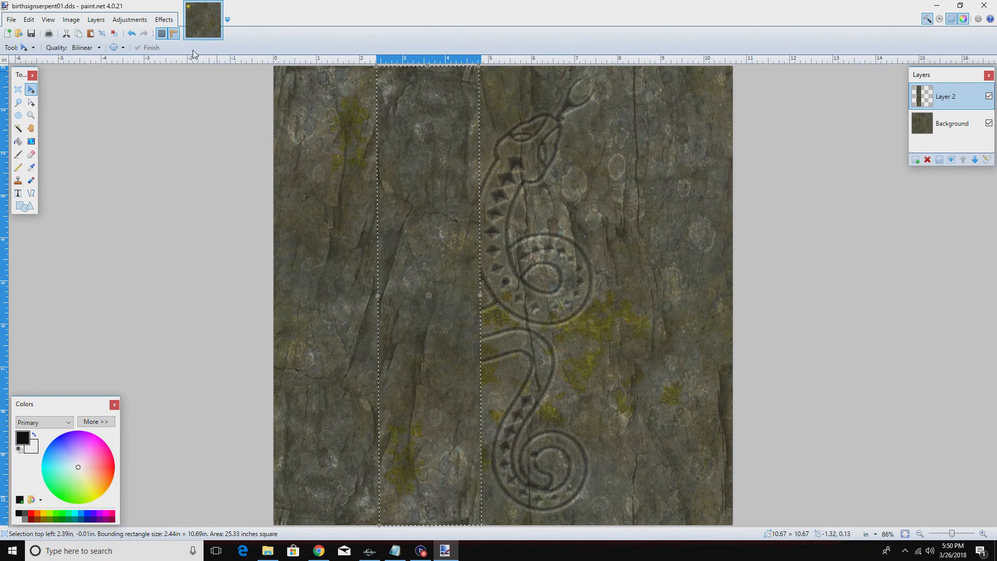
Feather the stone strip's selection with a radius of 10 and deselect it
left_click(165, 20)
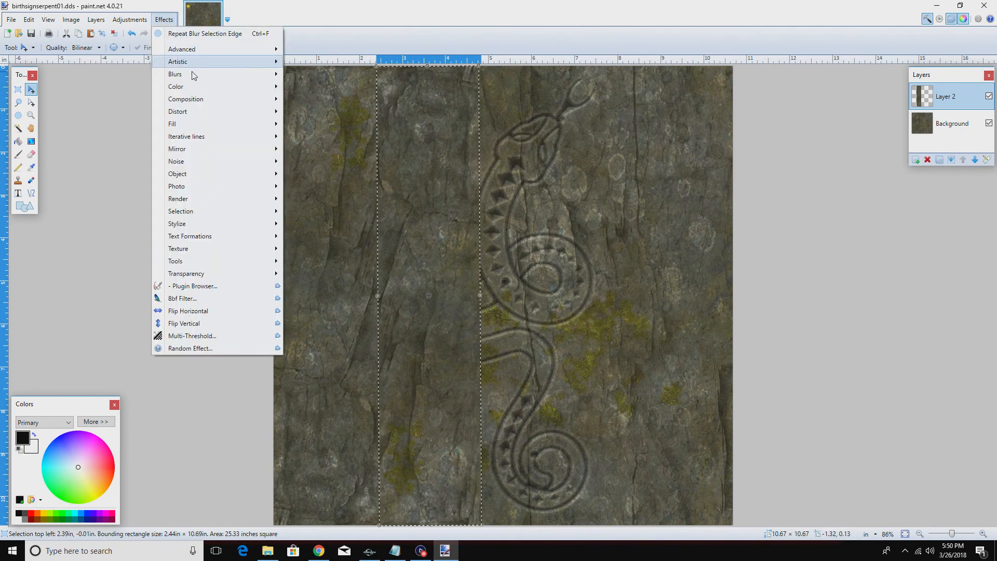
mouse_move(211, 235)
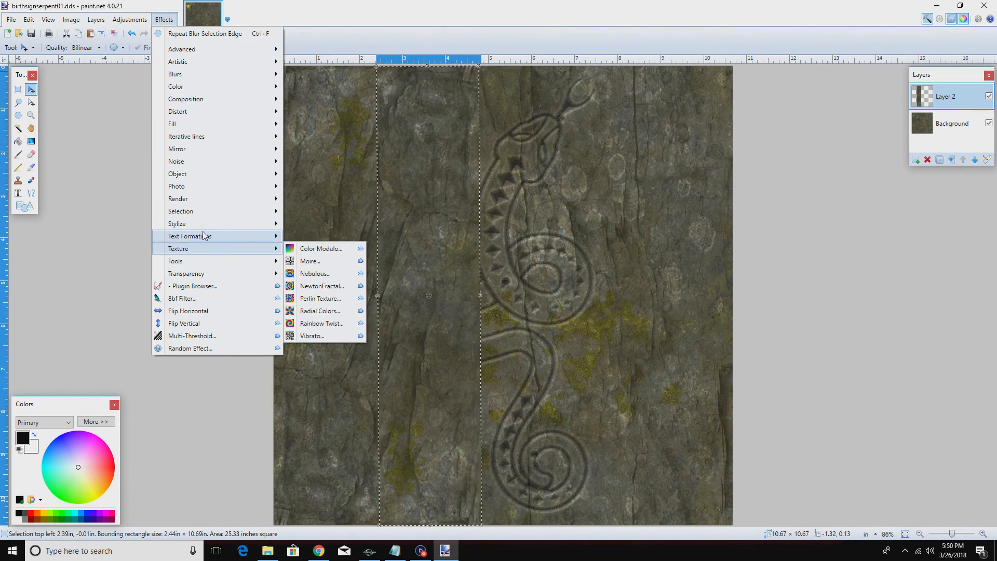
mouse_move(249, 212)
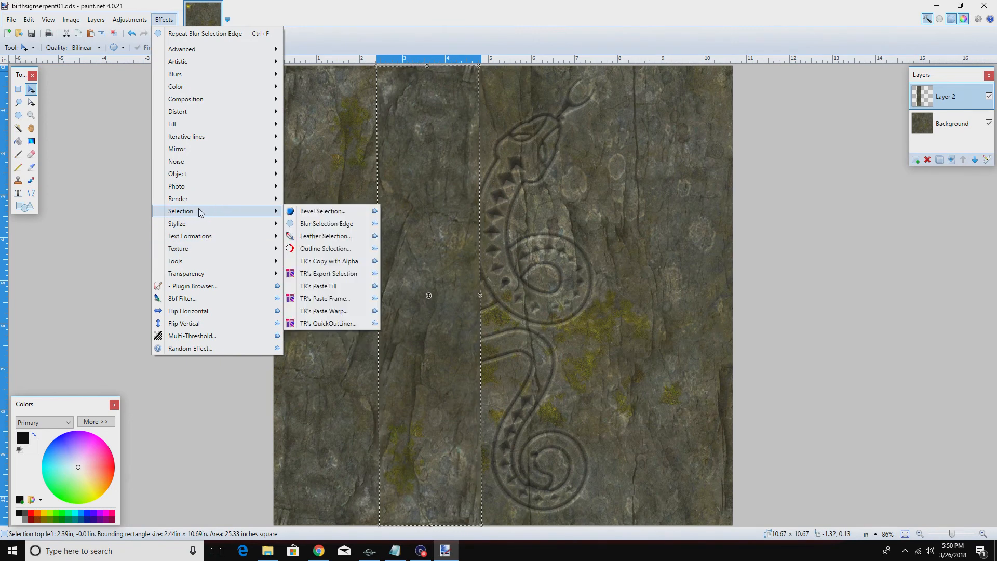
left_click(314, 235)
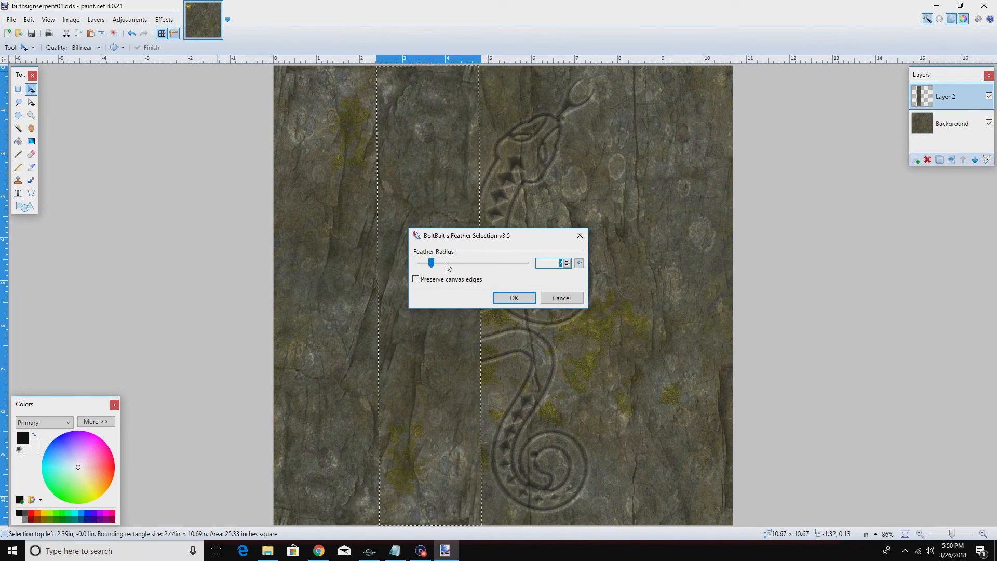
left_click_drag(435, 266, 571, 262)
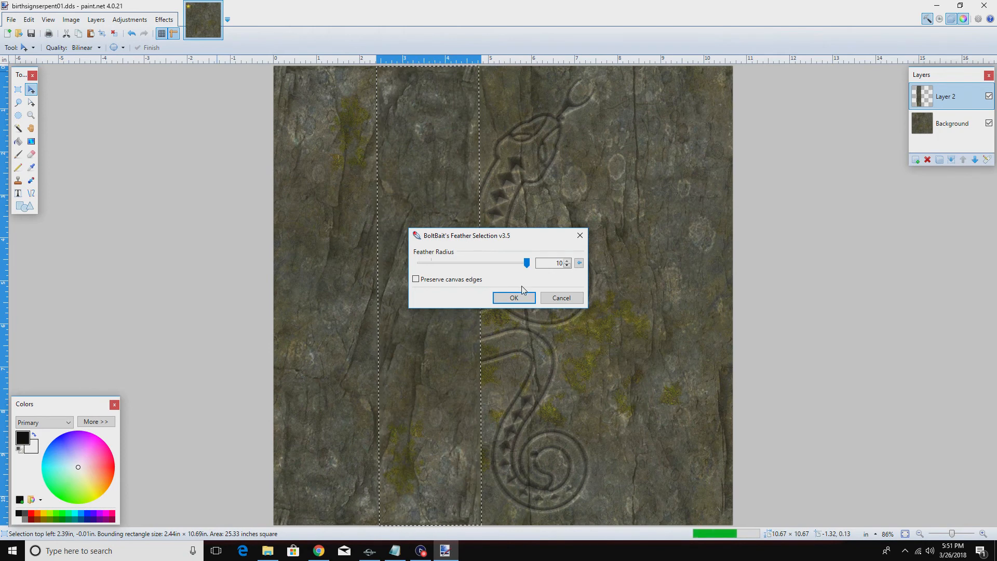
left_click(514, 298)
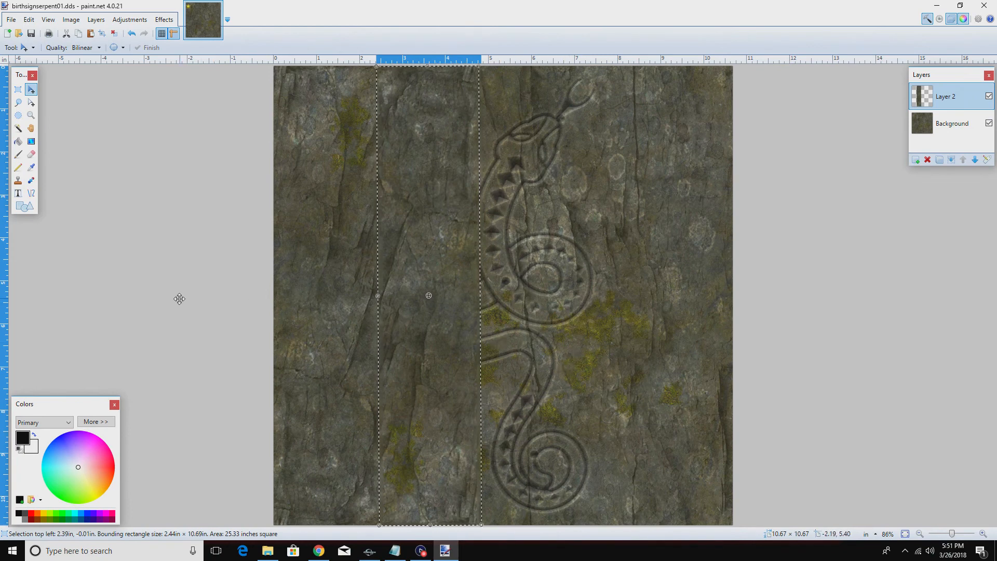
left_click(161, 294)
left_click(18, 89)
left_click(132, 145)
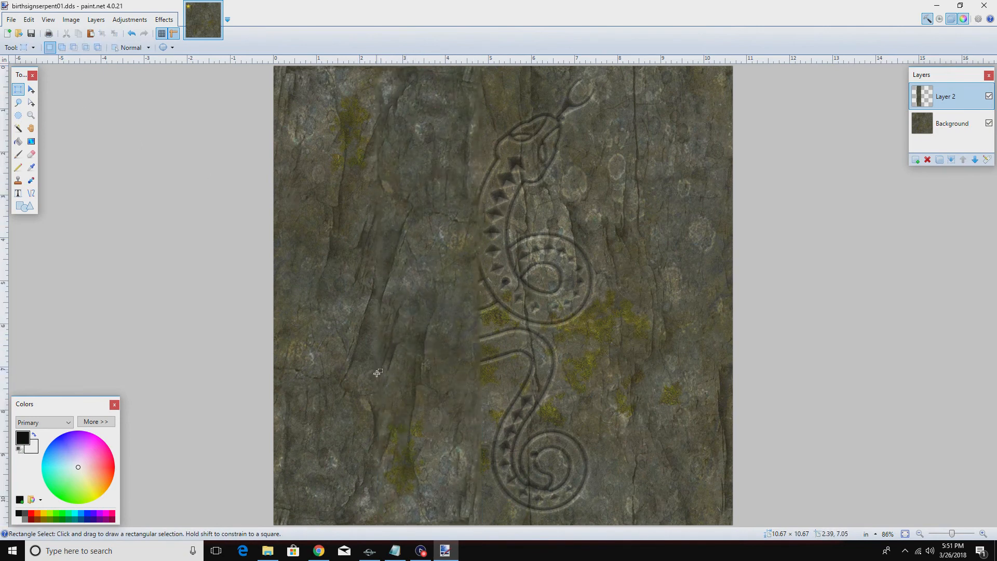
Restore the stone strip's selection and tilt the strip to an angle of about 166 degrees
left_click(133, 34)
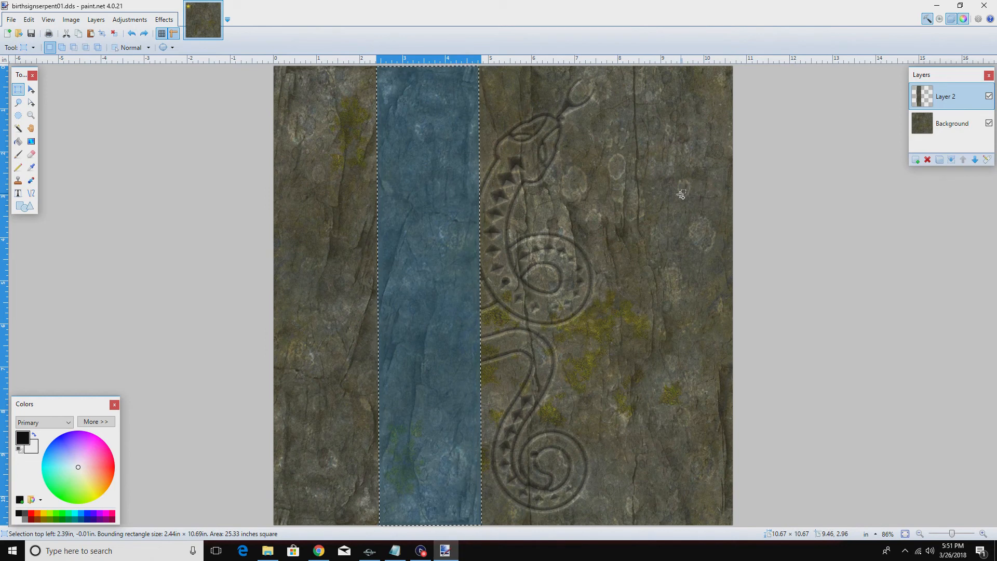
key("m")
key("ctrl+d")
mouse_move(447, 281)
left_mouse_down()
mouse_move(389, 296)
mouse_move(355, 323)
left_mouse_up()
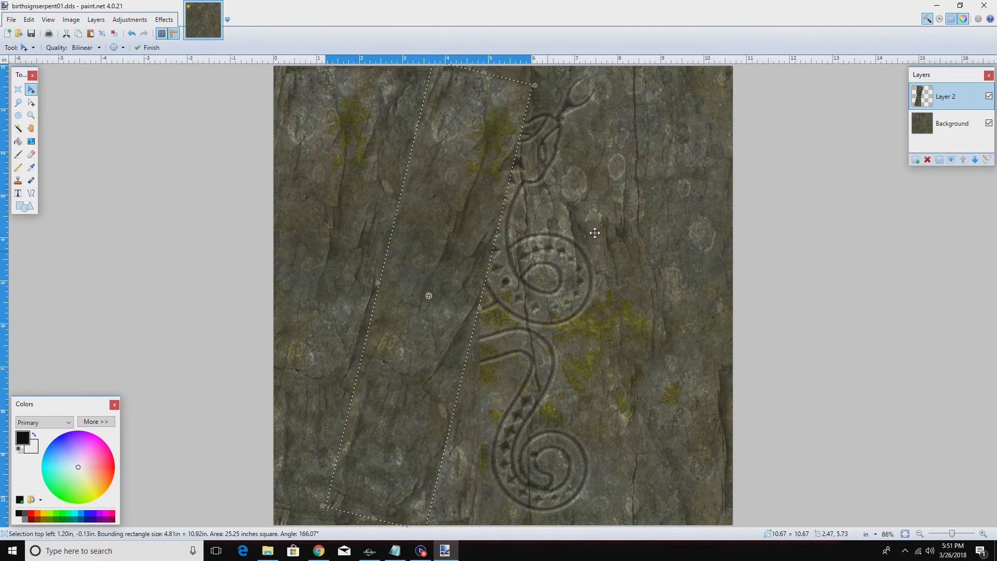
Close birthsignserpent01.dds without saving and open birthsignTemplate.dds from the BirthSigns folder
left_click(984, 6)
left_click(476, 347)
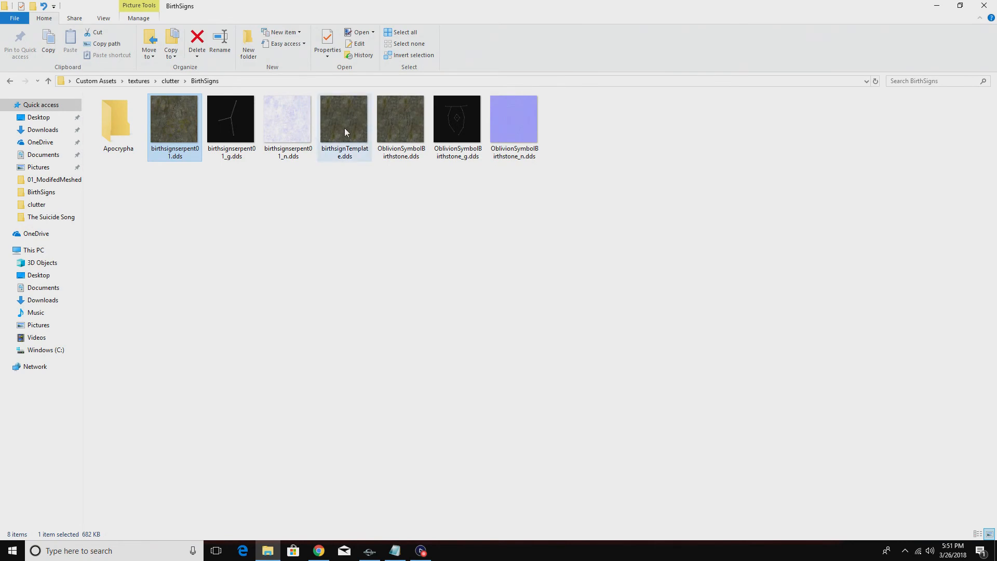
left_click(342, 133)
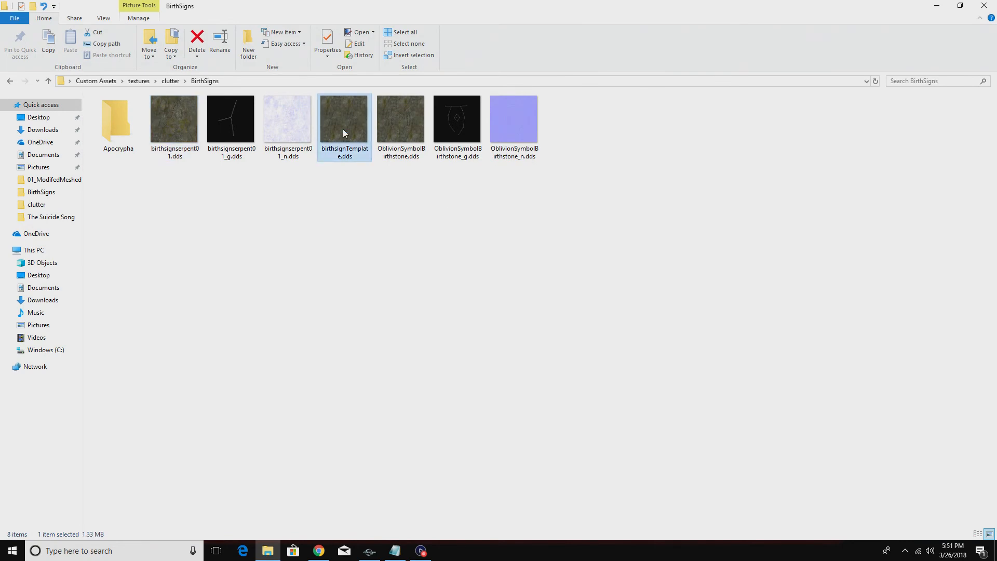
double_click(343, 130)
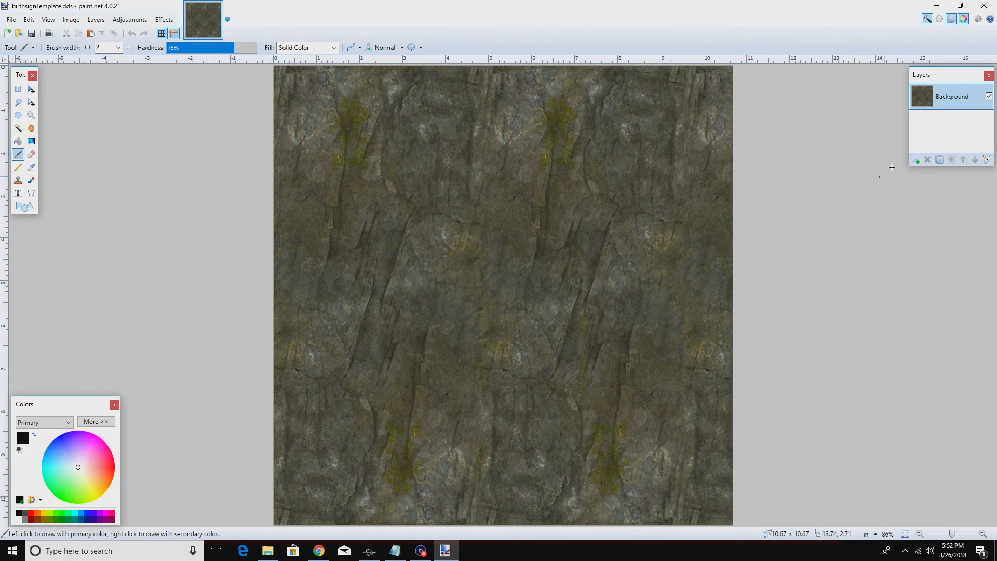
Add a new layer to birthsignTemplate.dds and look through the built-in and custom shapes of the Shapes tool
left_click(914, 161)
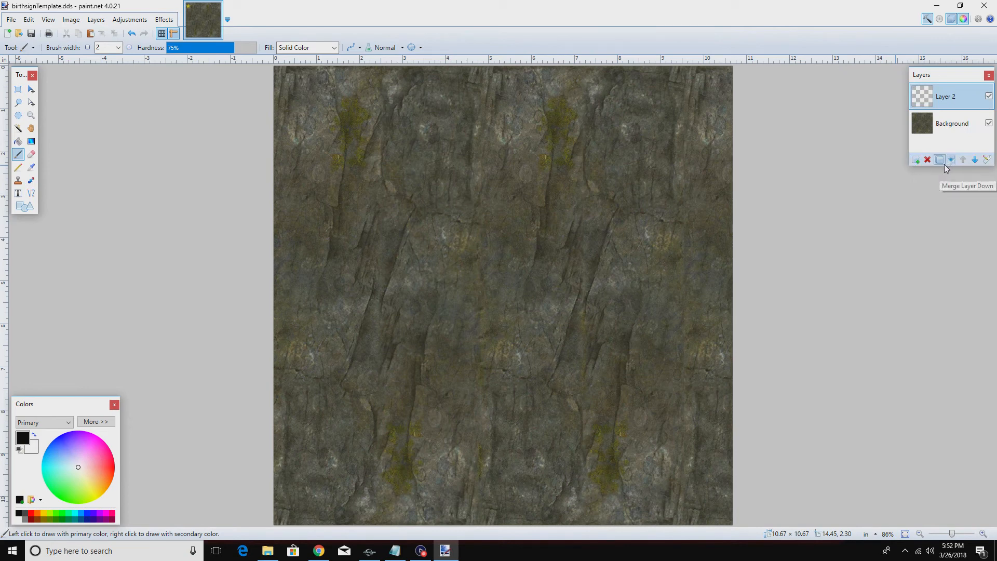
left_click(33, 208)
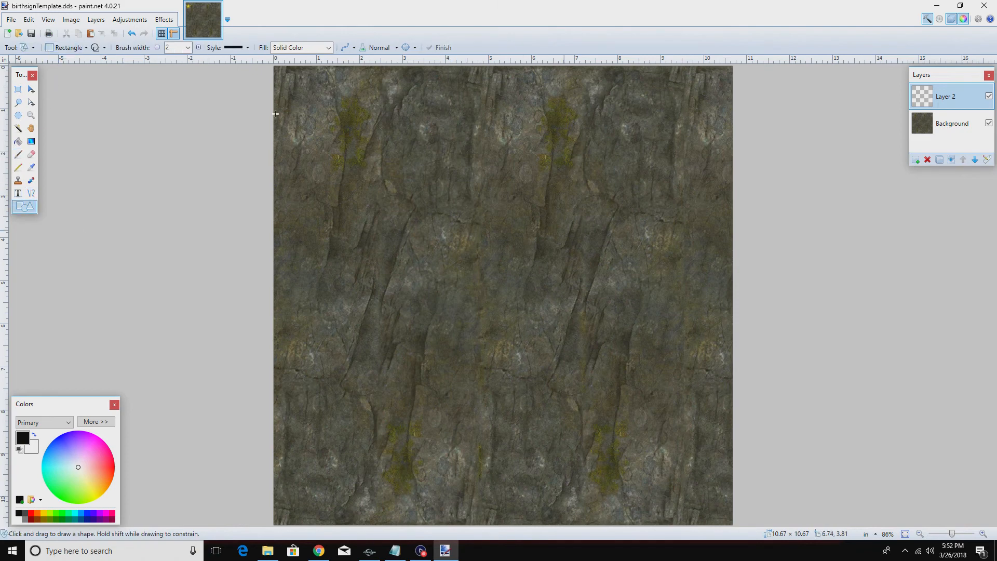
left_click(64, 47)
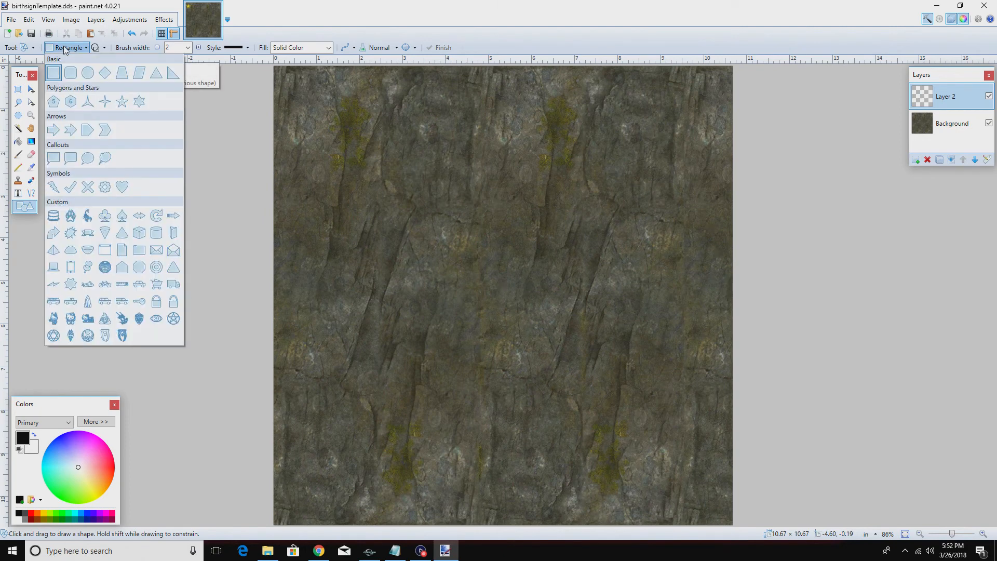
left_click(65, 48)
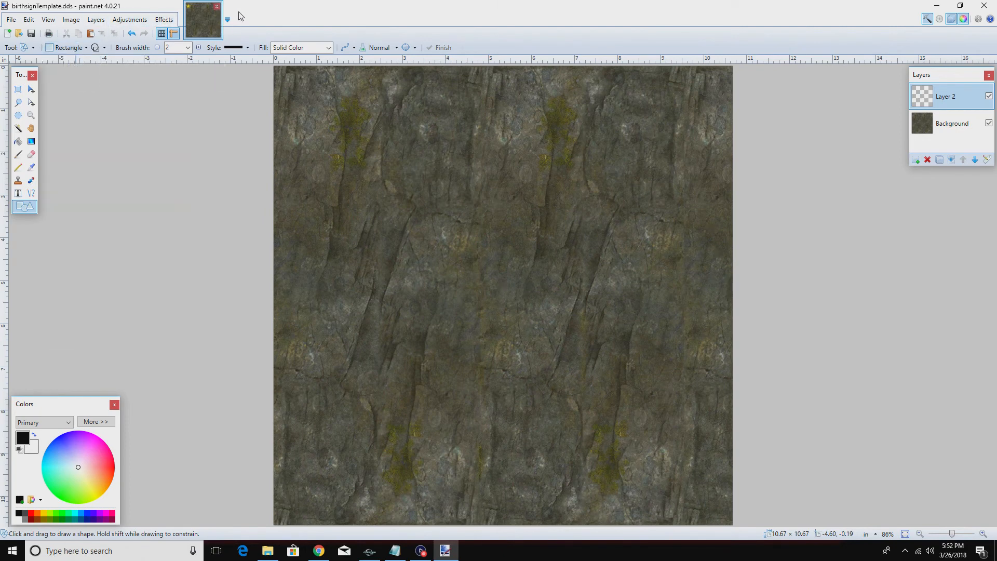
Open Hermaeus Mora picture.png in paint.net from the 01. Raw folder of the desktop's Paint.net projects
mouse_move(448, 553)
left_click(445, 550)
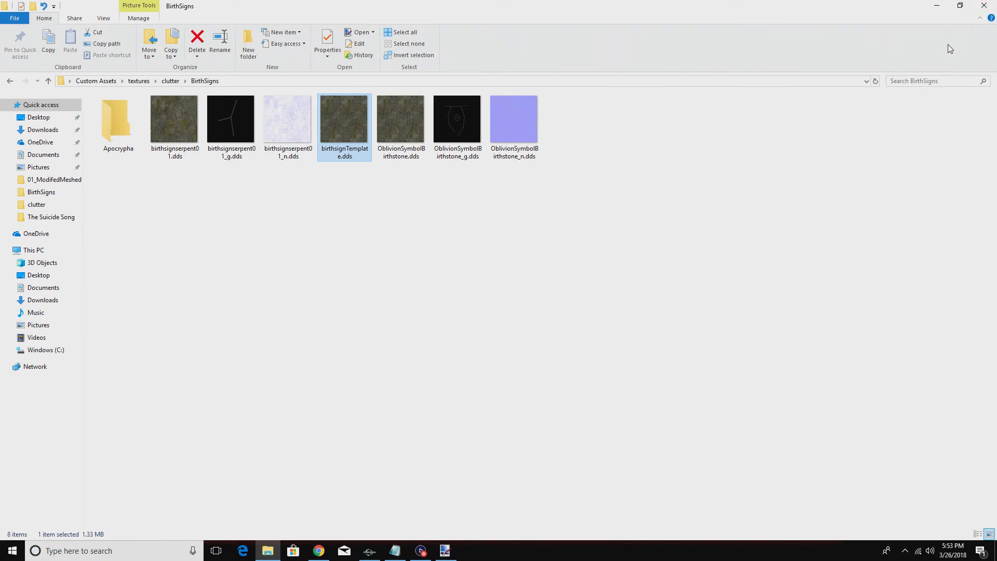
left_click(936, 5)
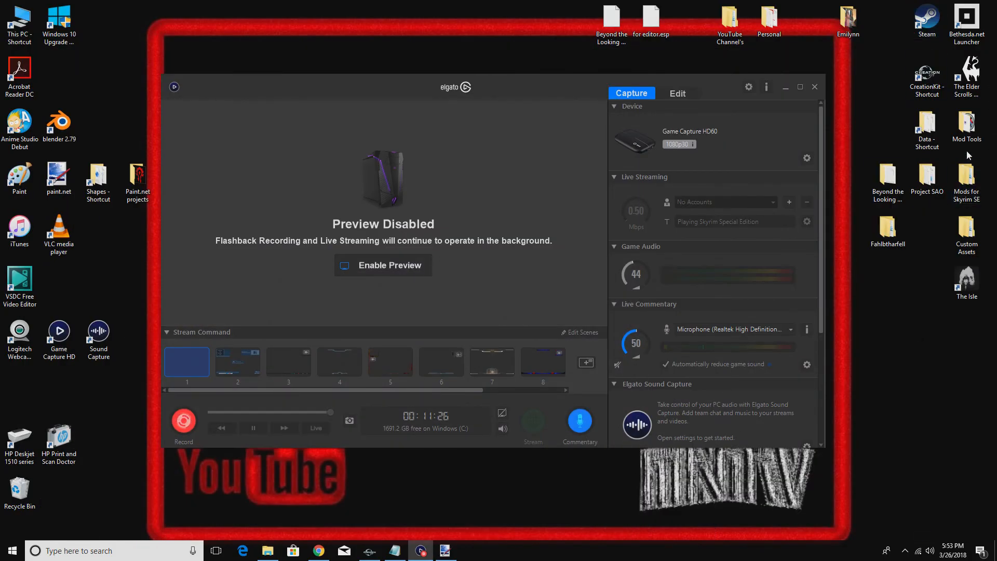
double_click(136, 182)
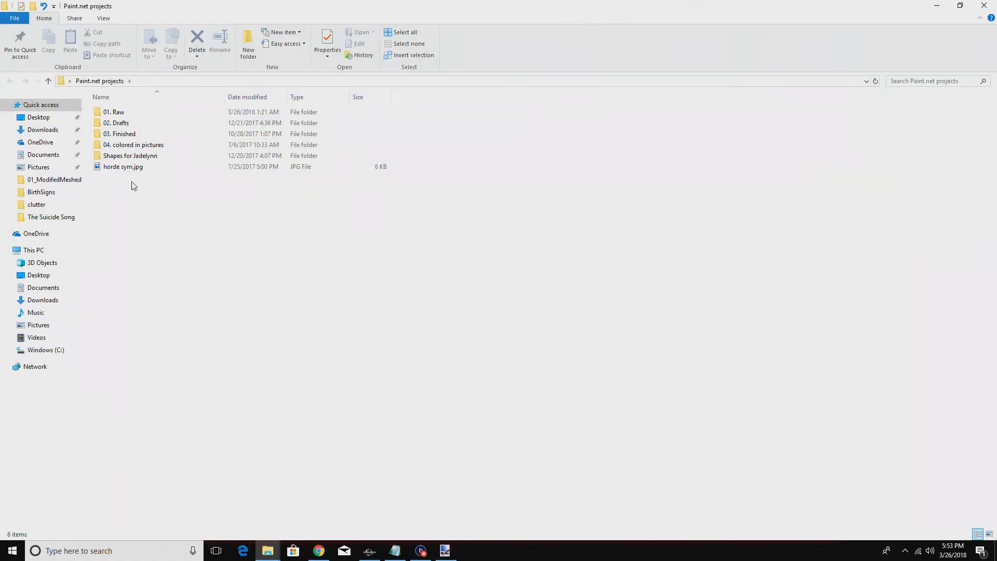
double_click(125, 114)
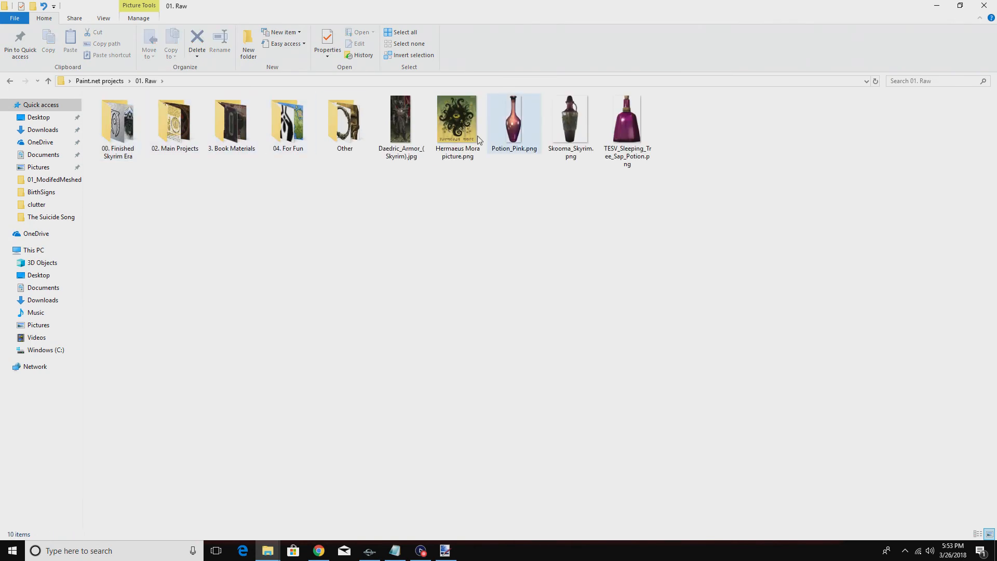
double_click(457, 131)
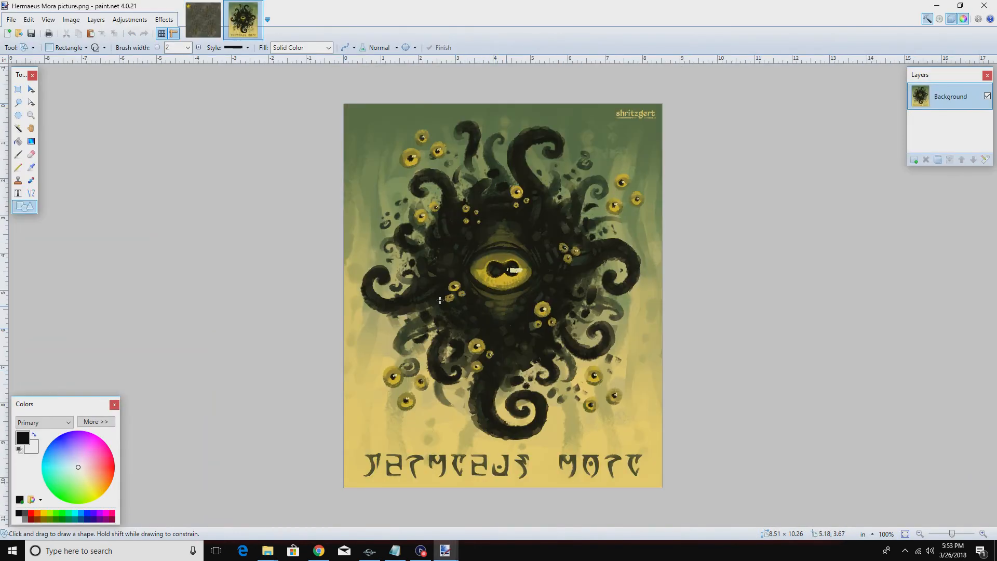
Try tracing the picture's large upper tentacle in ShapeMaker with a Cubic Bezier path linked to the previous line
left_click(164, 20)
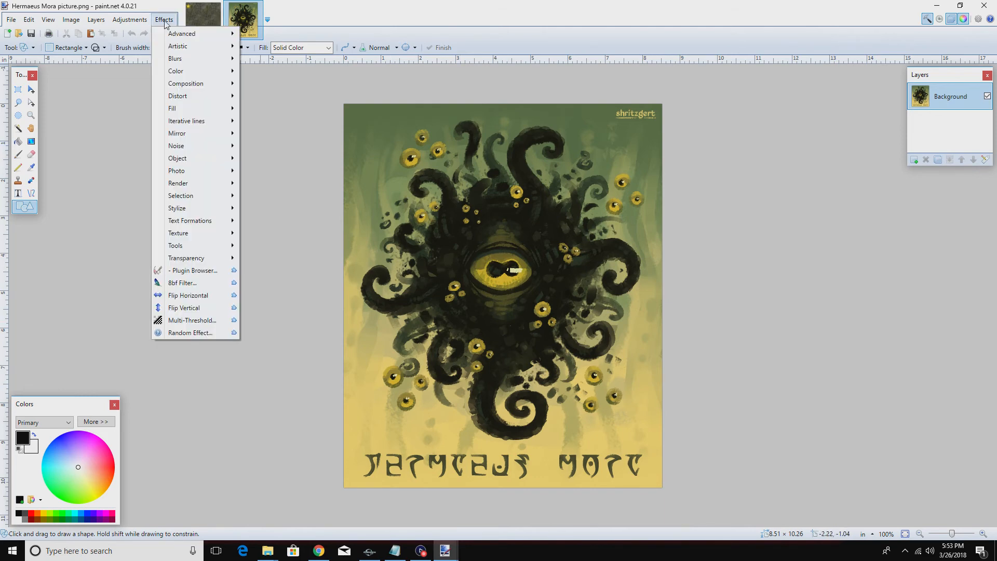
mouse_move(182, 33)
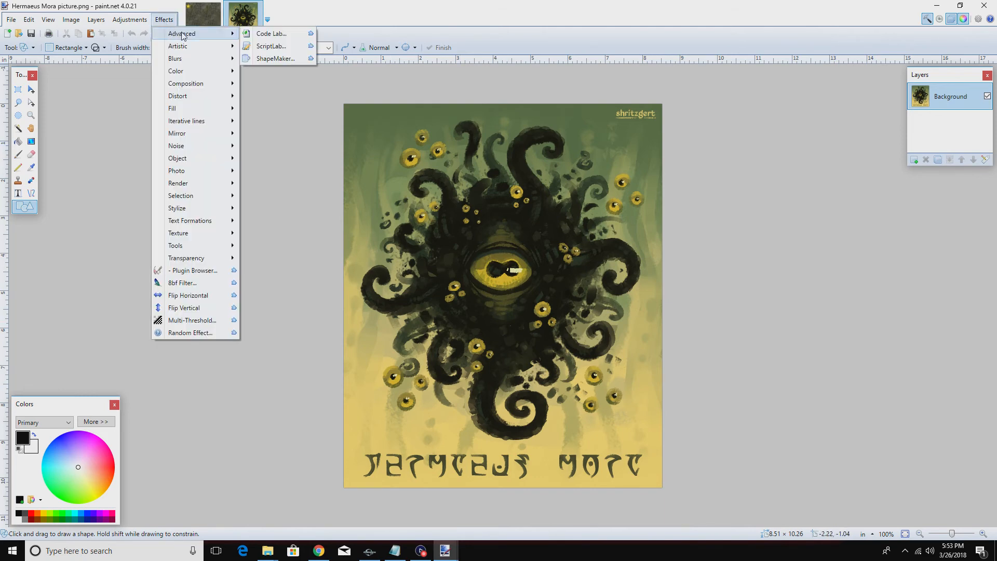
left_click(282, 61)
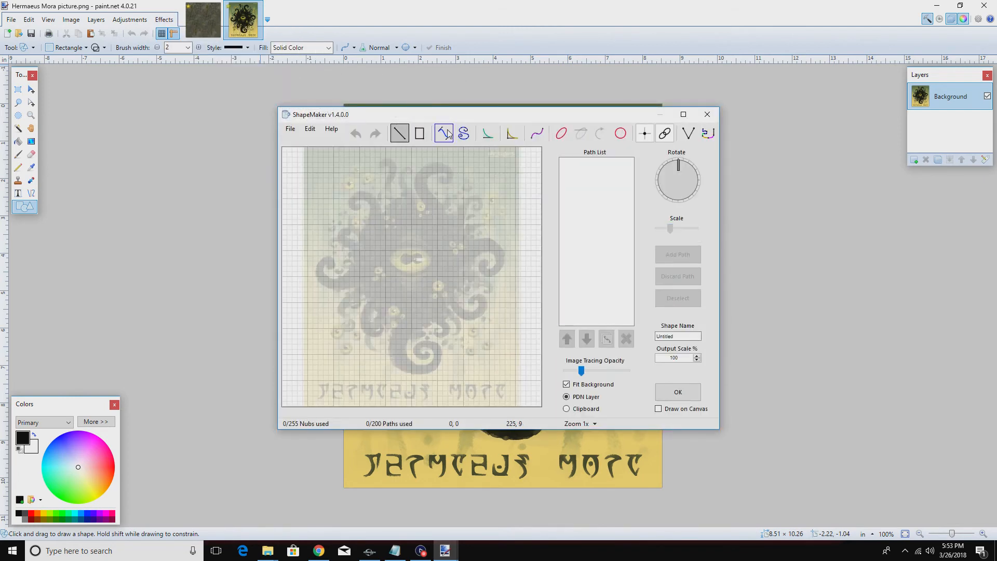
left_click(443, 133)
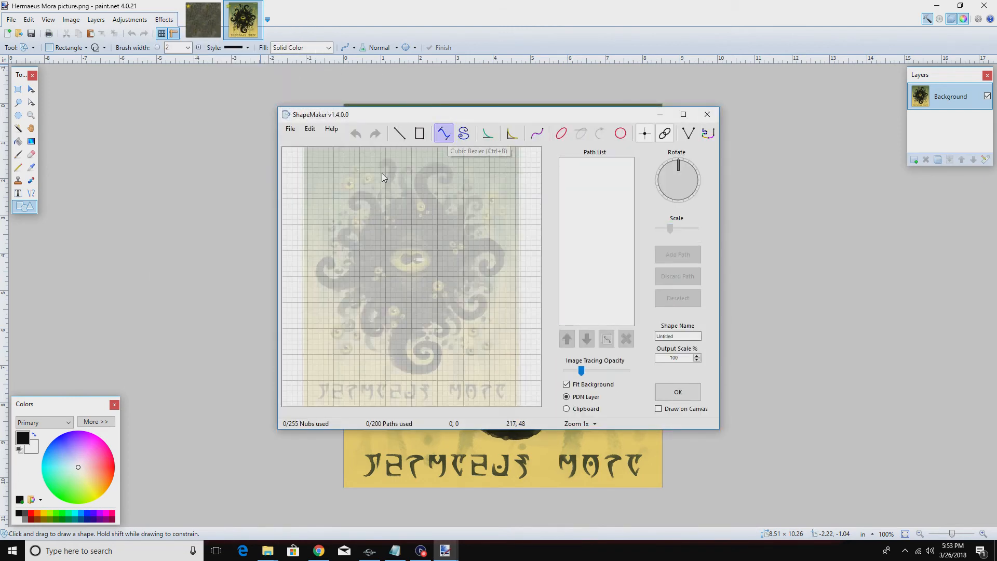
left_click(665, 135)
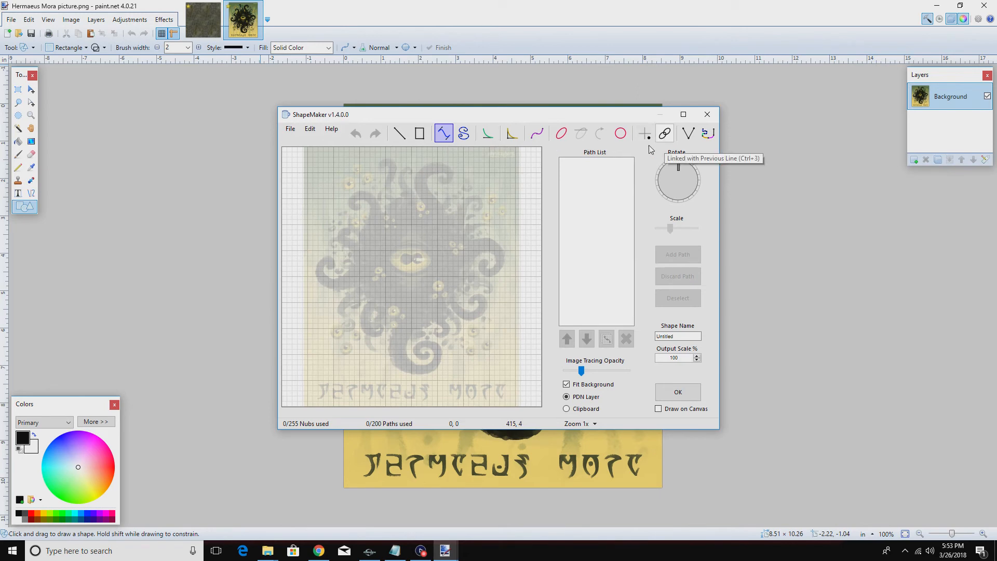
left_click(442, 164)
left_click(416, 178)
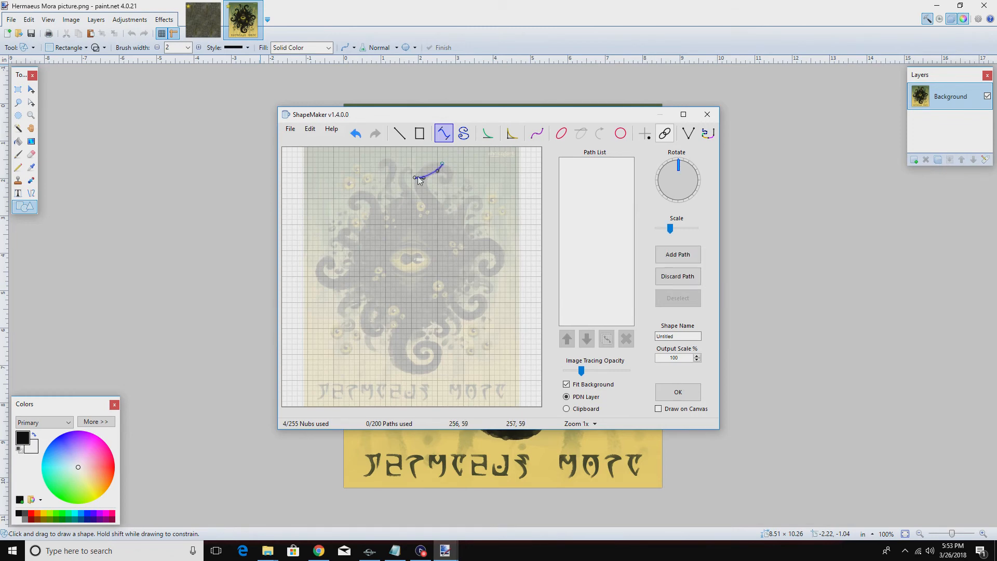
left_click_drag(431, 169, 423, 166)
left_click(707, 121)
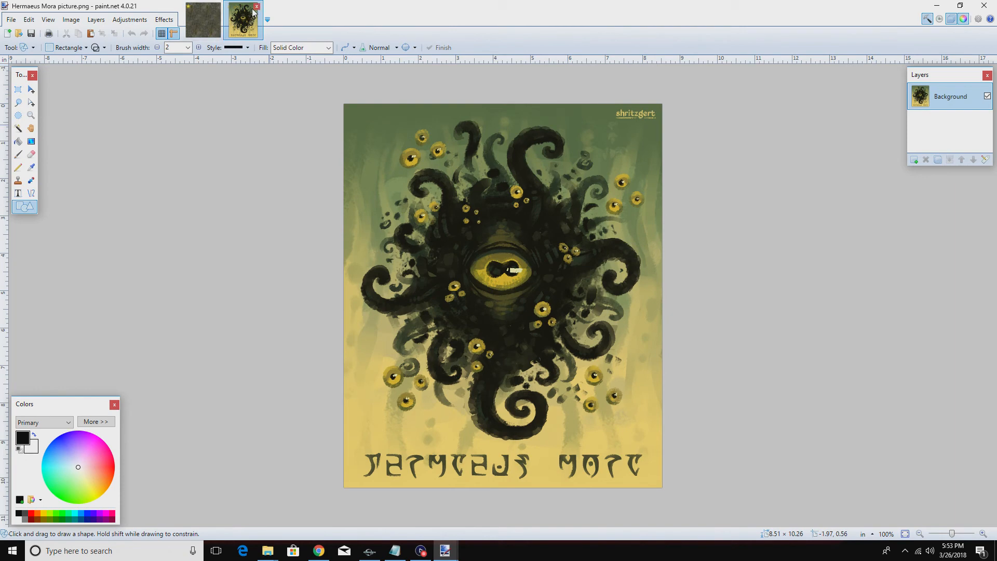
Close Hermaeus Mora picture.png and draw the Oblivion Symbol 02 shape about 4.55 by 6.54 inches in the middle of birthsignTemplate.dds's Layer 2
left_click(257, 7)
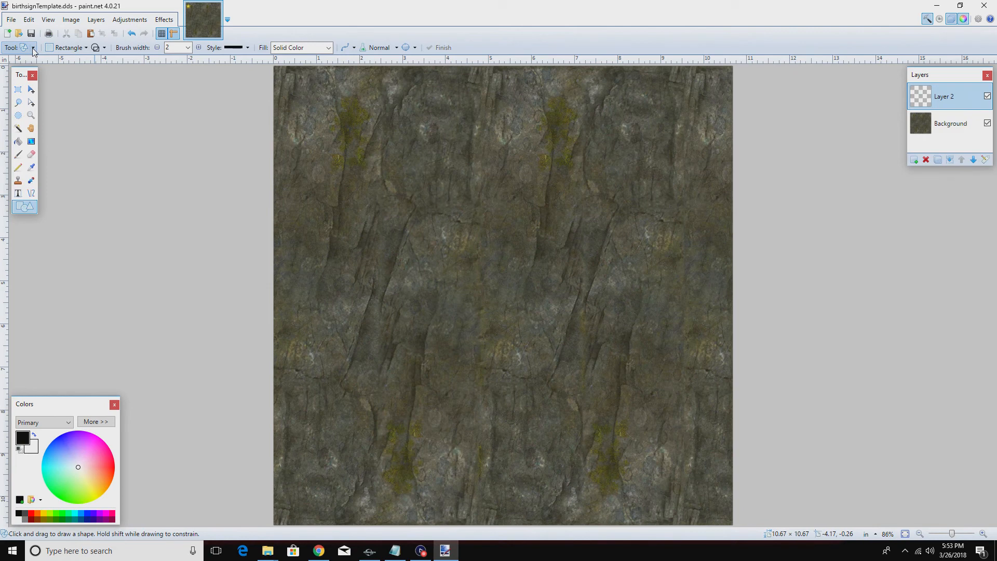
left_click(85, 49)
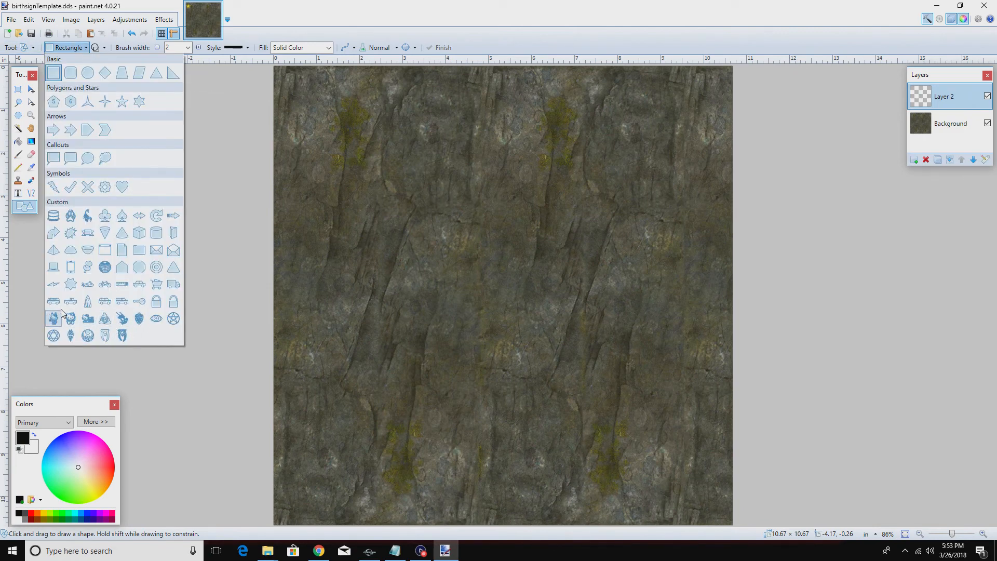
left_click(122, 337)
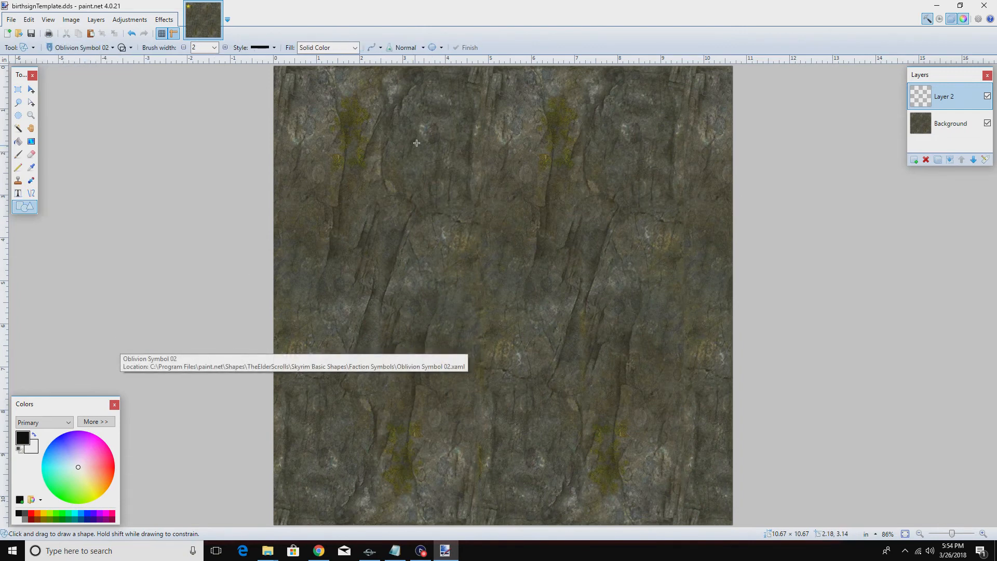
left_click_drag(398, 158, 592, 440)
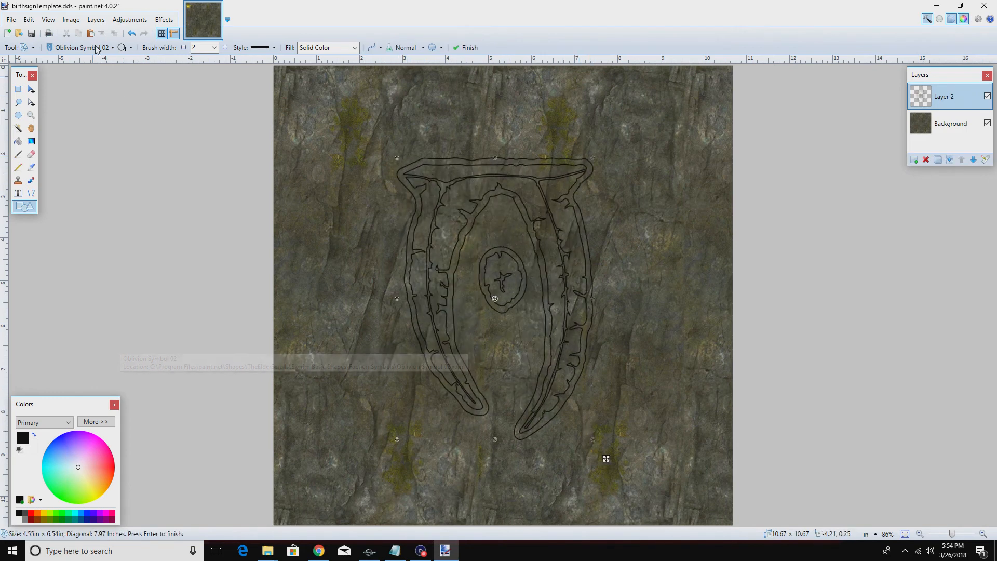
Try Nightingale01 and Hylian Shield OOT as the drawn shape, and settle on Empire Symbol 01
left_click(111, 48)
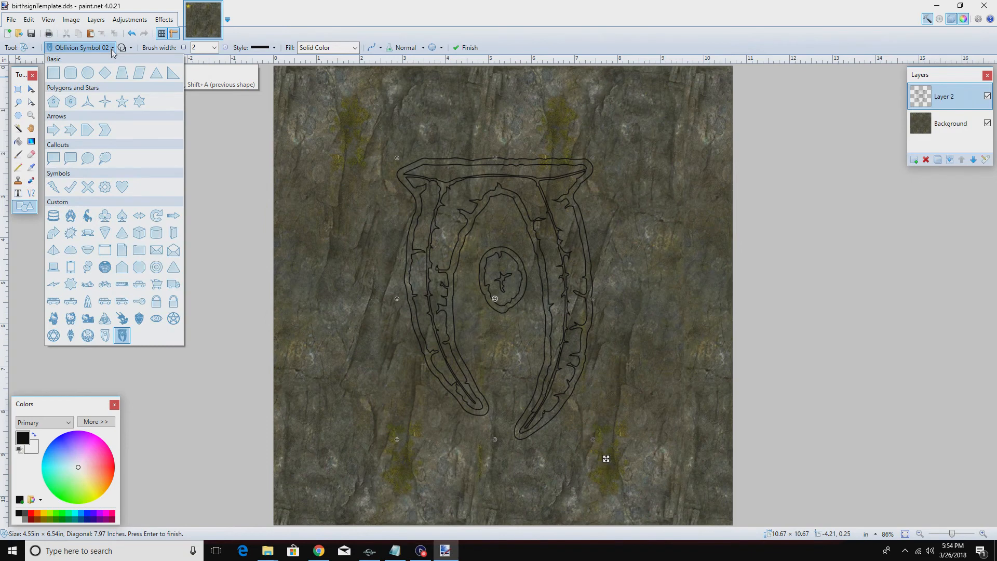
left_click(95, 338)
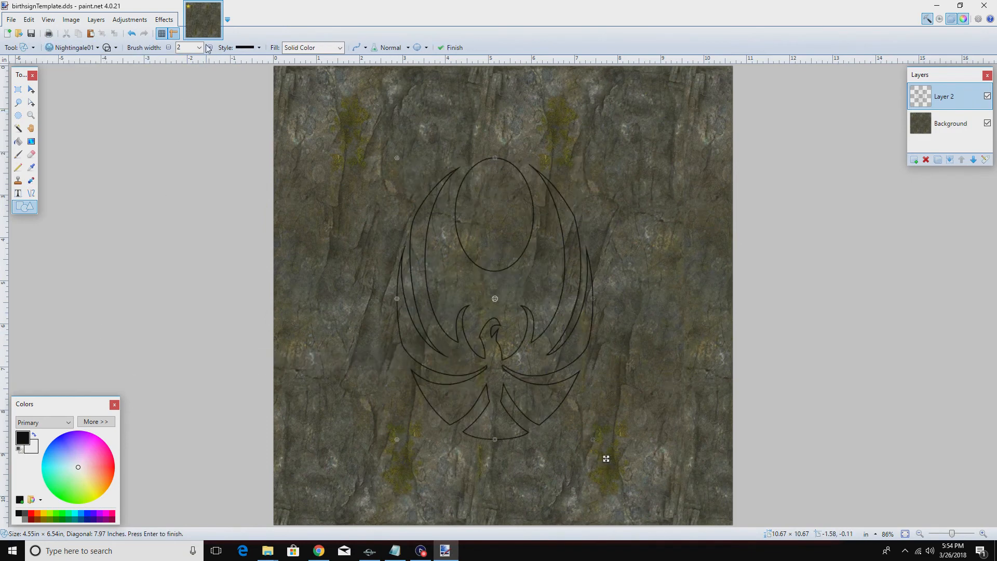
left_click(111, 47)
left_click(73, 47)
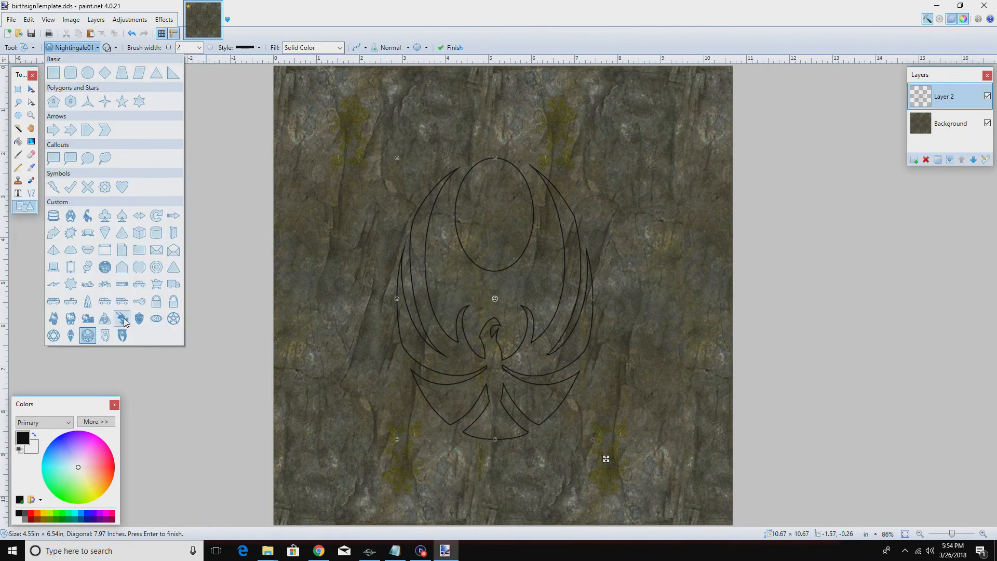
left_click(139, 323)
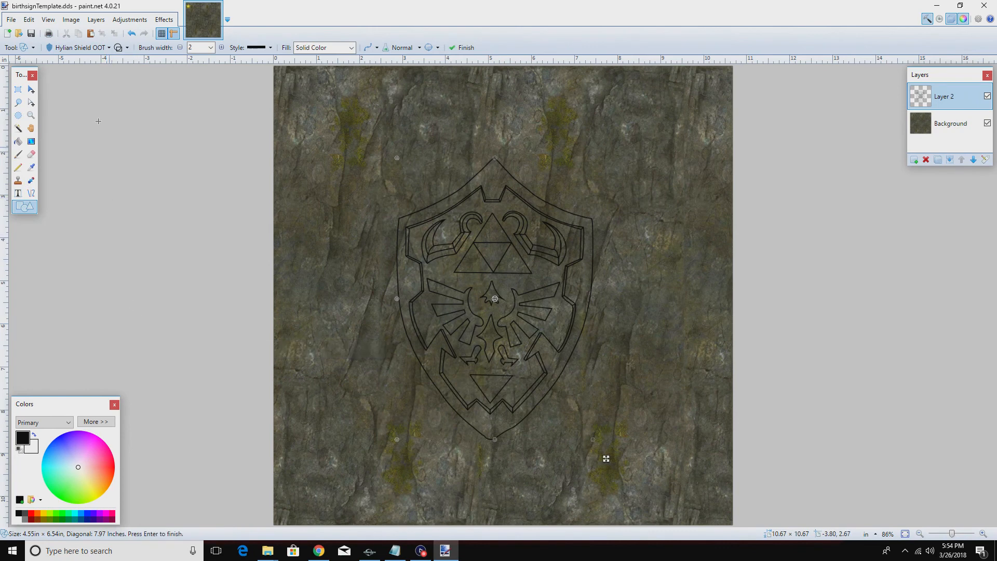
left_click(110, 48)
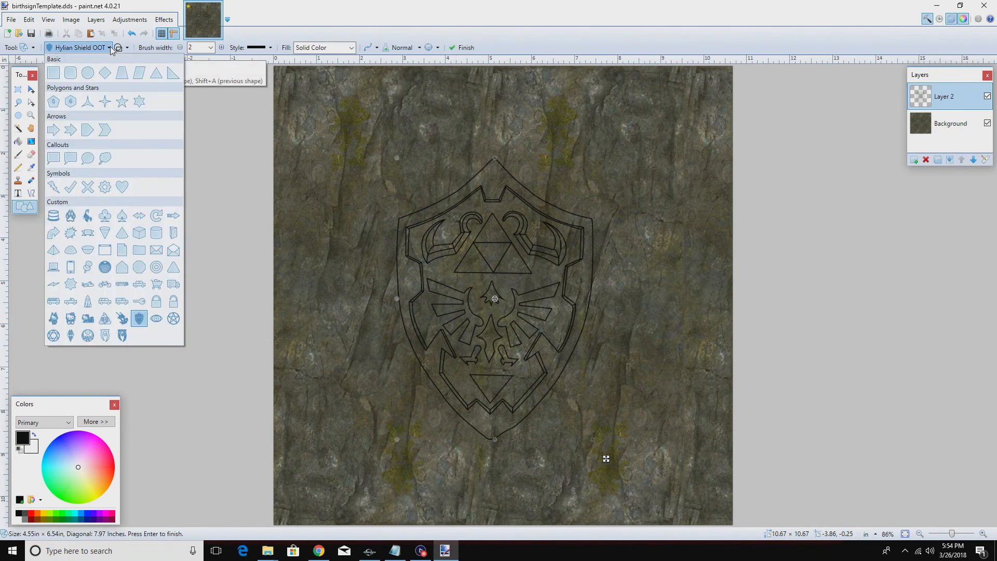
left_click(70, 334)
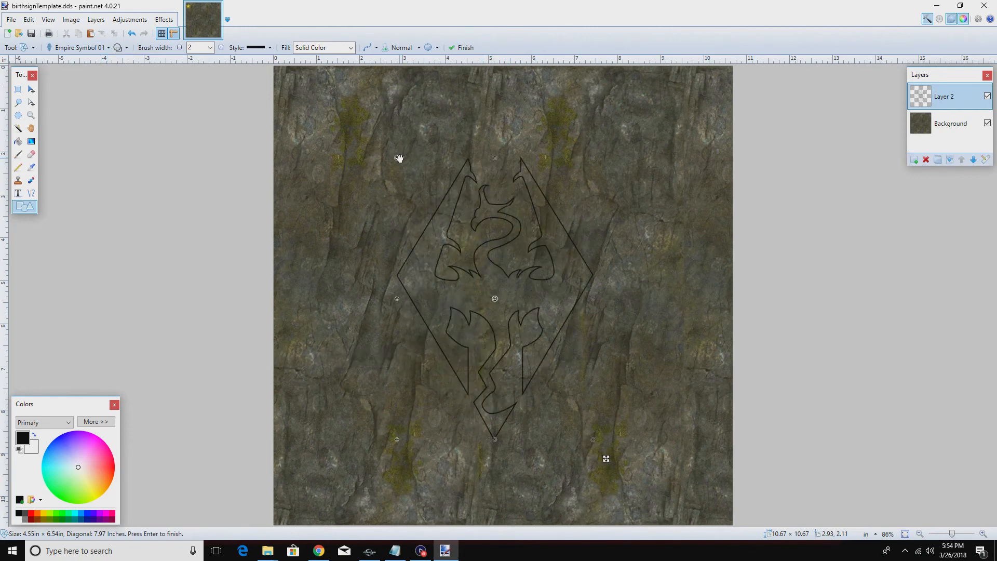
Resize the Empire symbol to about 4.41 by 7.73 inches, move it slightly lower and set its brush width to 5
left_click_drag(399, 159, 405, 107)
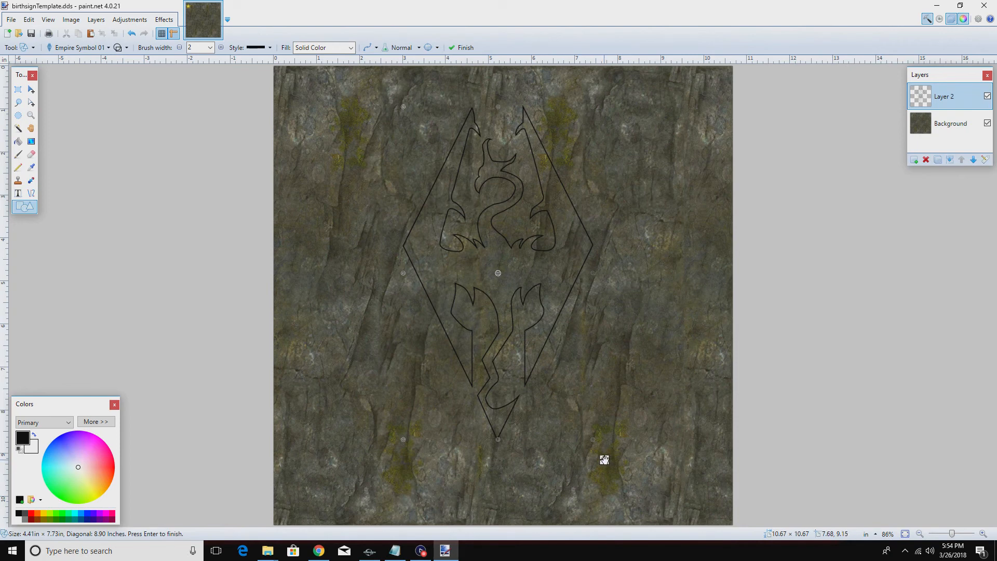
left_click_drag(516, 275, 516, 297)
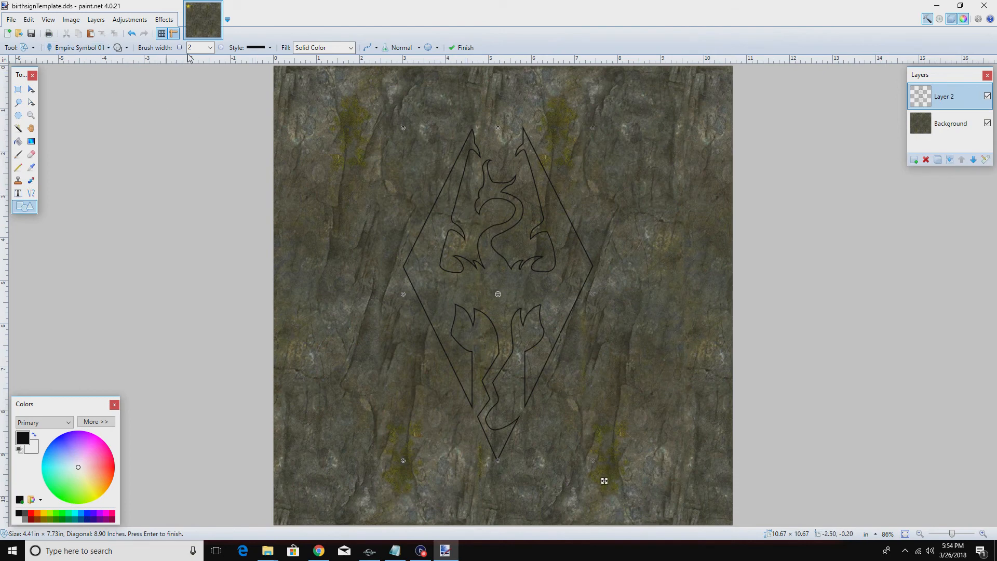
left_click(220, 47)
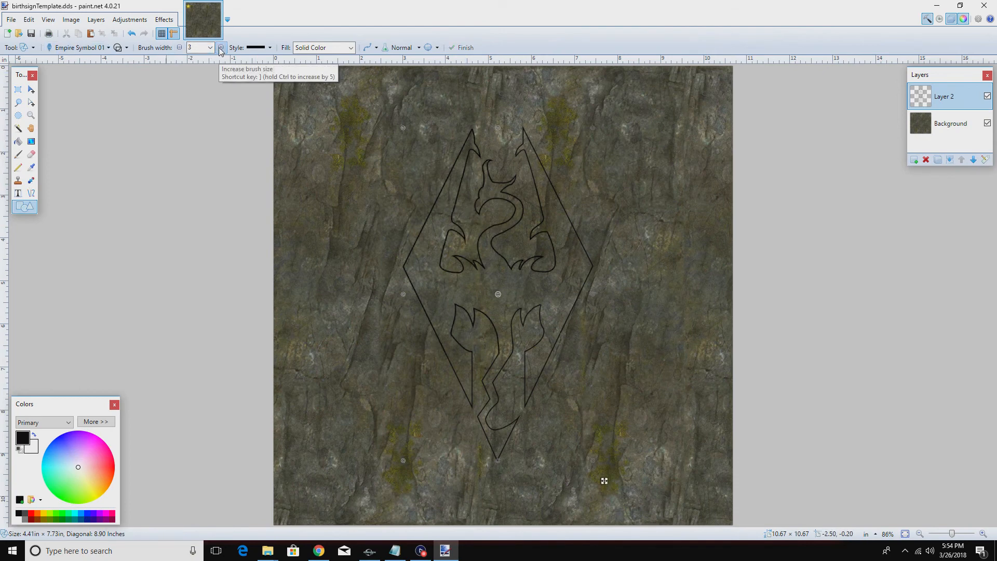
left_click(220, 48)
left_click(220, 48)
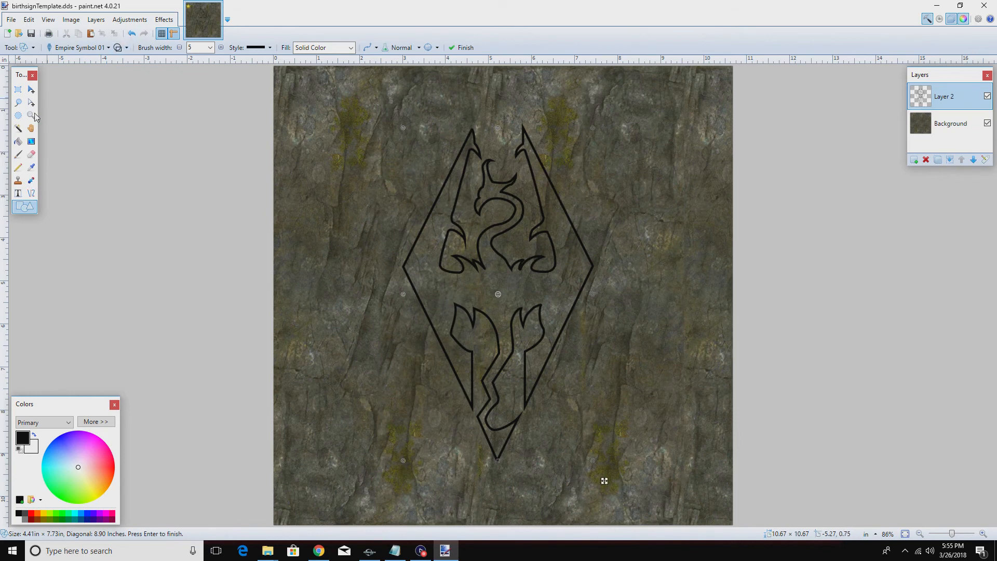
Select the transparent area around the symbol's lines with the Magic Wand at 50% tolerance and start the Bevel Selection effect on it
left_click(18, 130)
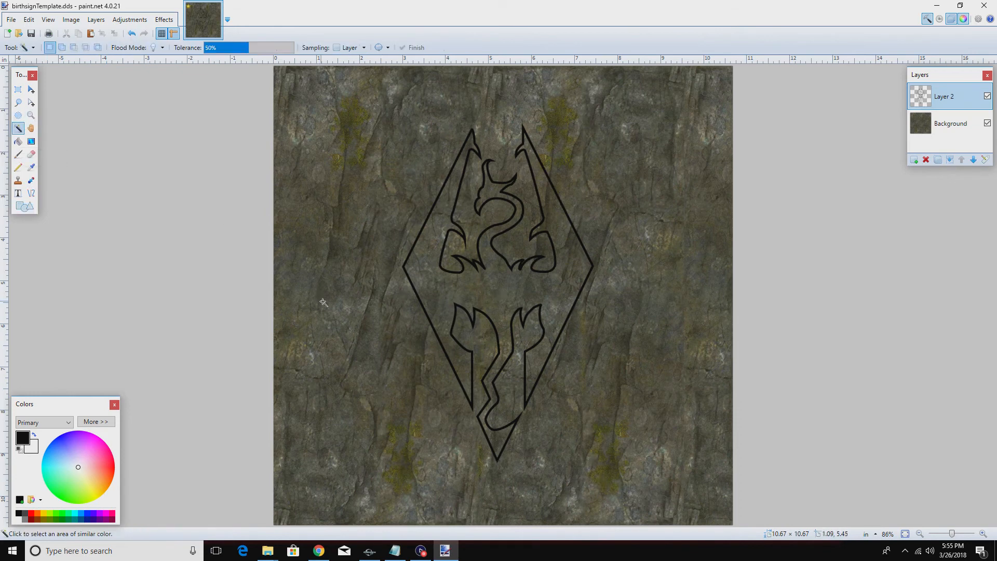
left_click(427, 343)
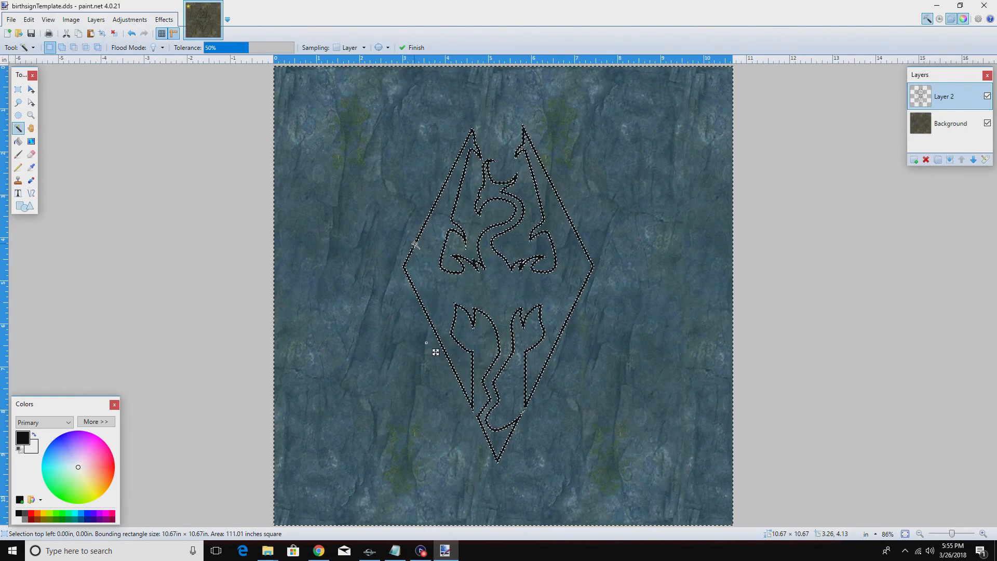
left_click(164, 19)
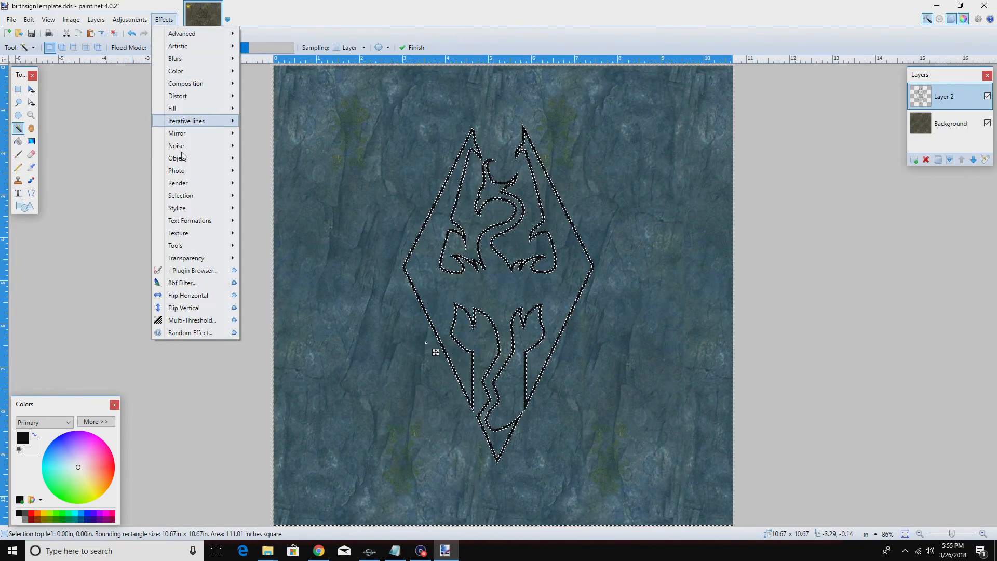
mouse_move(195, 197)
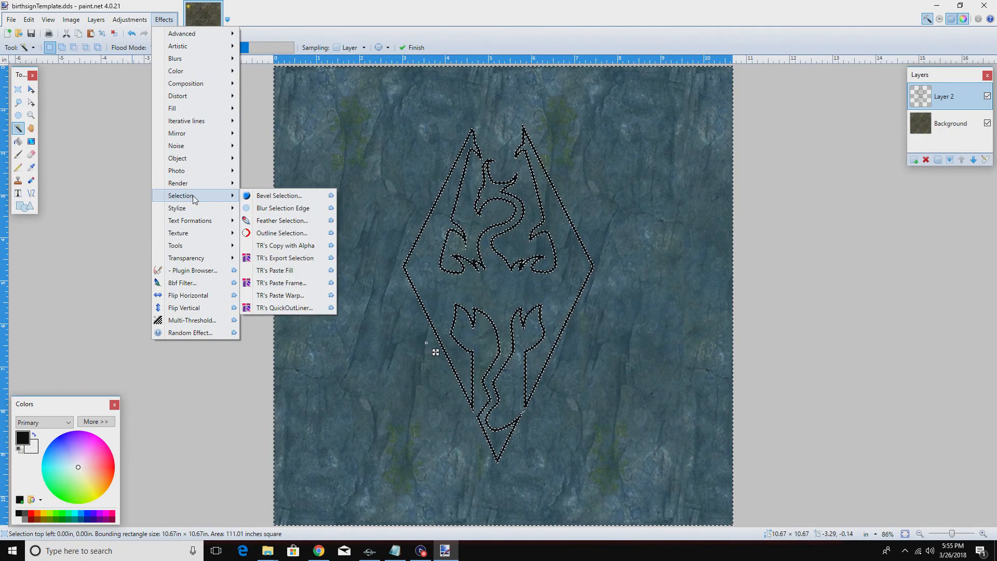
left_click(253, 197)
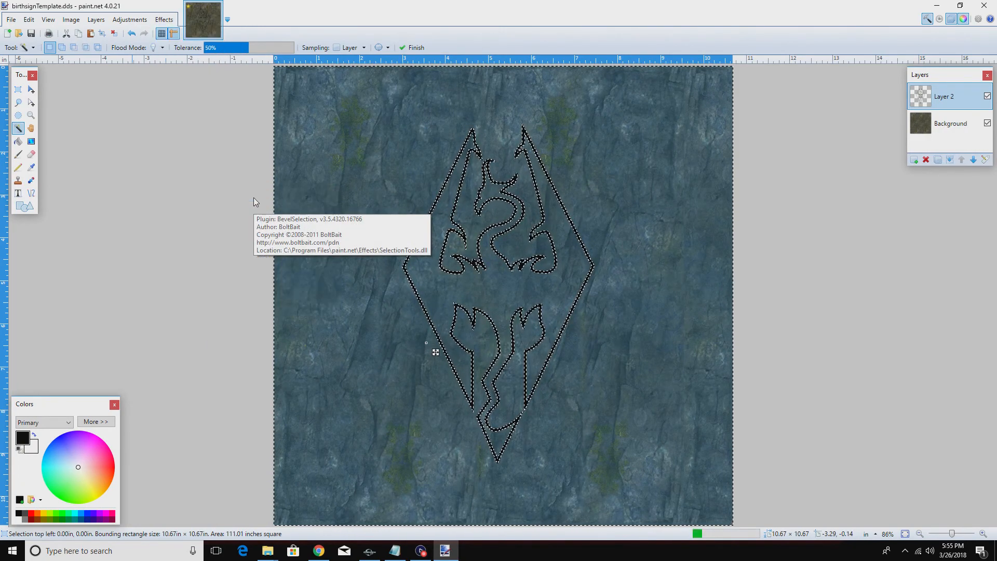
left_click_drag(464, 162, 180, 136)
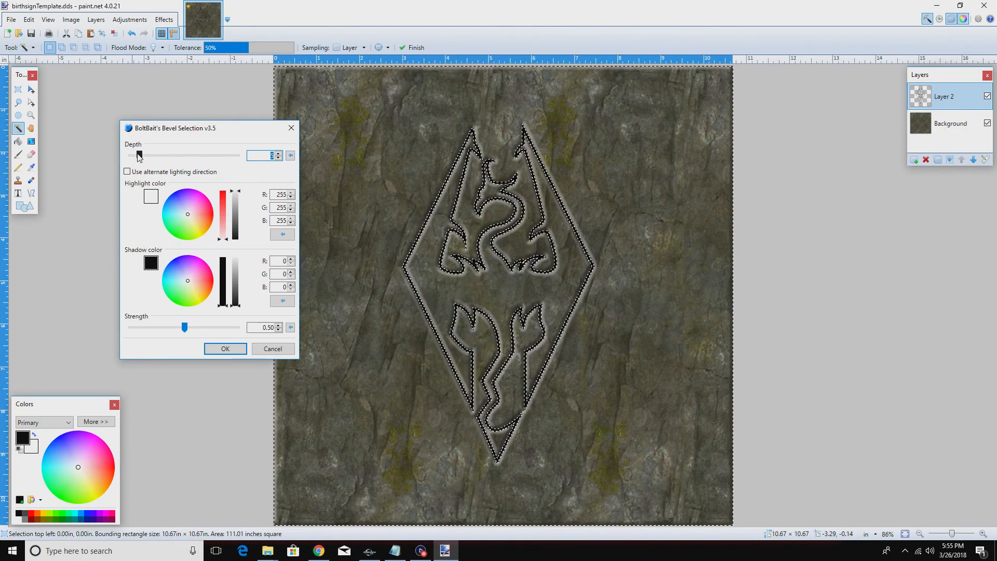
Try several bevel settings and apply the bevel with a depth of 4 and a strength of 0.40
left_click_drag(139, 156, 134, 155)
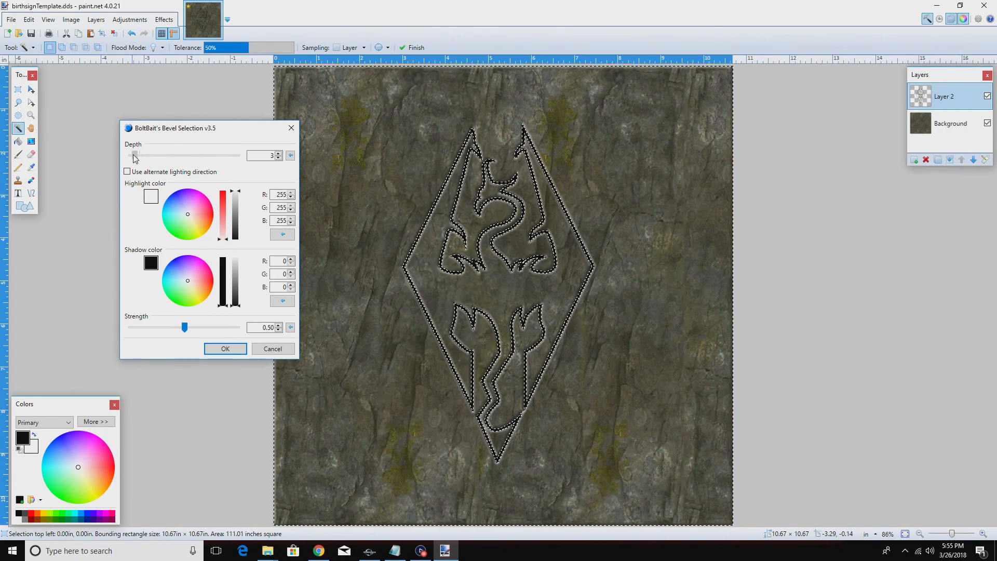
left_click_drag(133, 157, 131, 156)
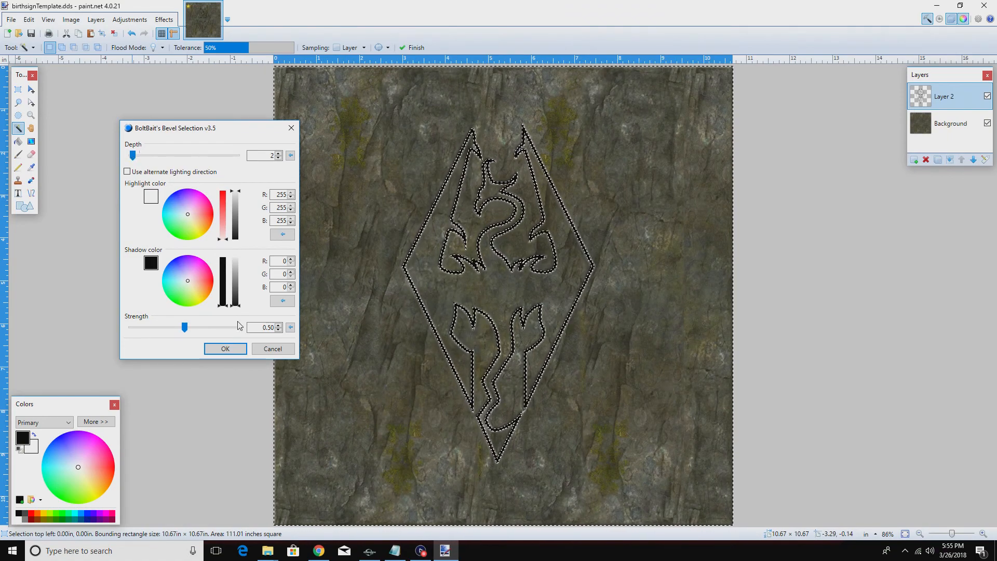
left_click_drag(180, 332, 150, 332)
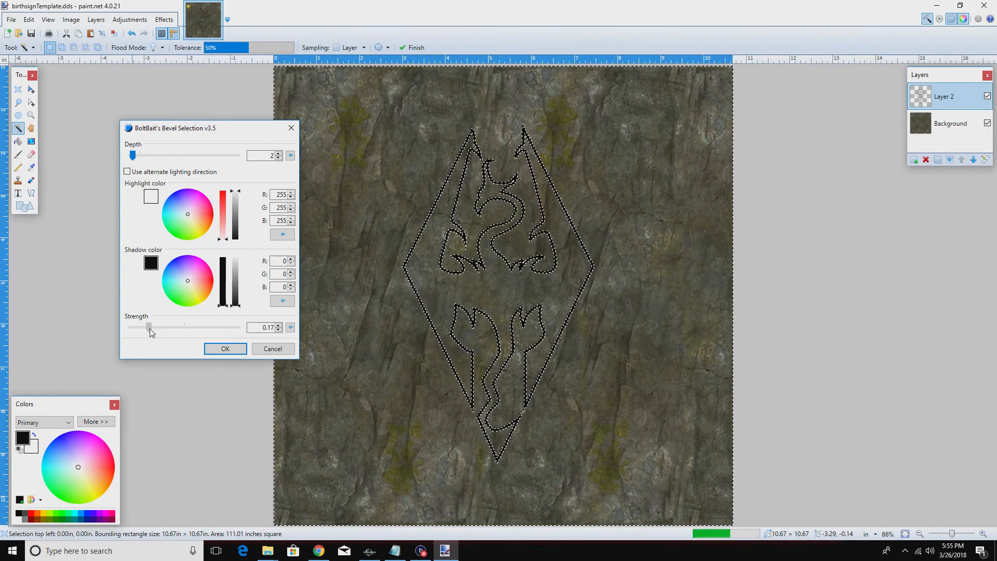
left_click_drag(134, 157, 144, 157)
left_click_drag(149, 330, 172, 334)
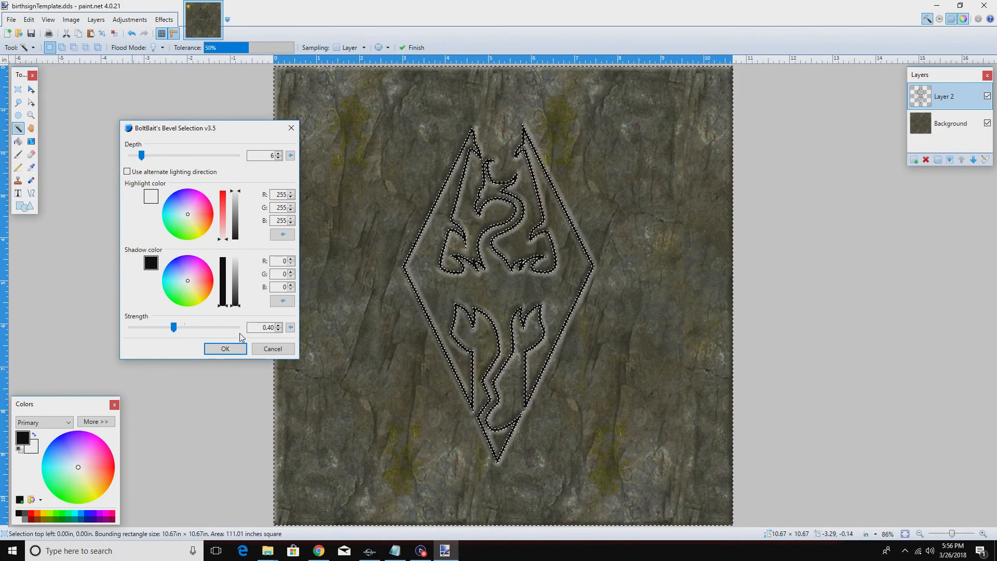
left_click(126, 172)
left_click_drag(140, 155, 136, 162)
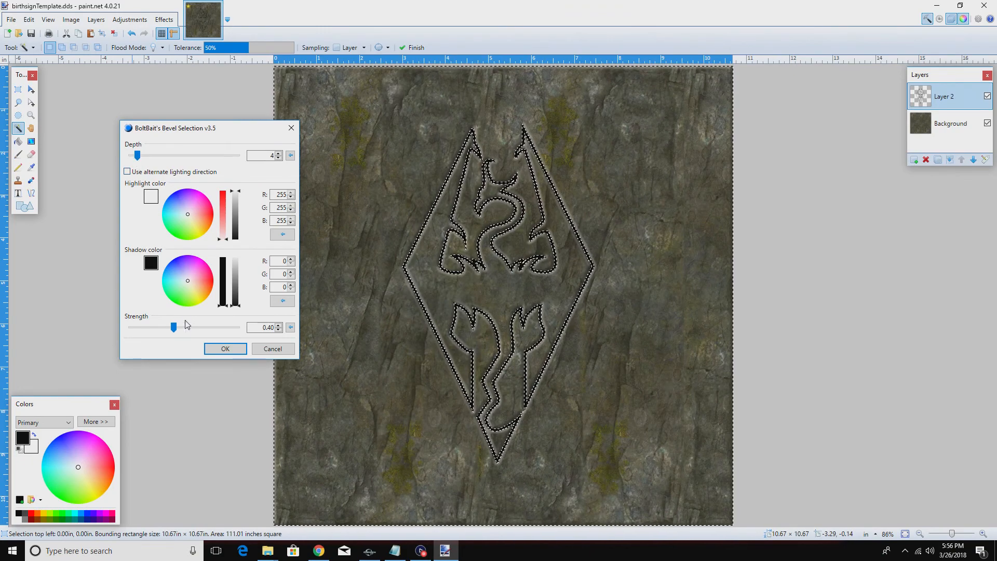
left_click(225, 349)
Select the black lines of the Empire symbol on Layer 2 with the Magic Wand at 50% tolerance
left_click_drag(951, 533, 957, 534)
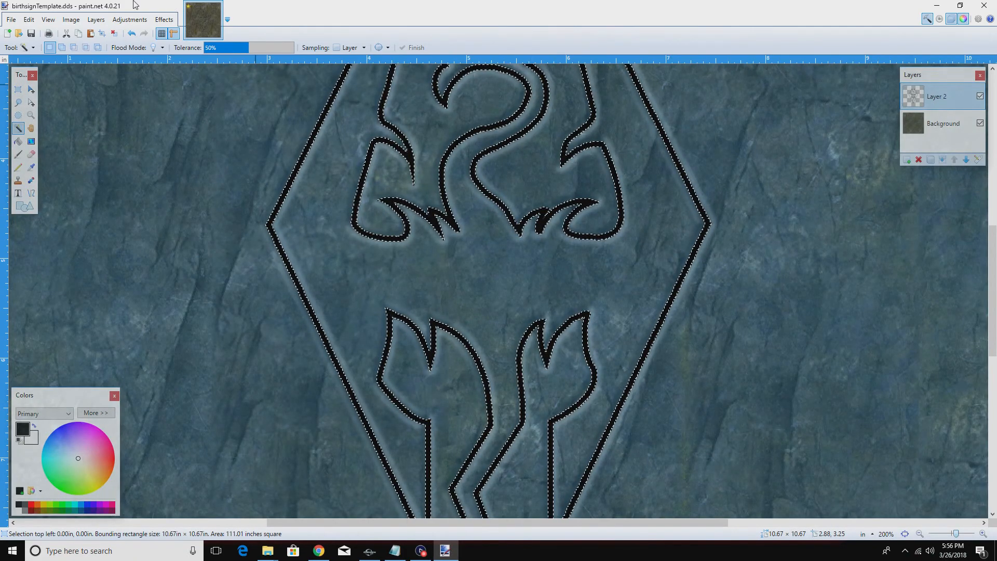
left_click(436, 223)
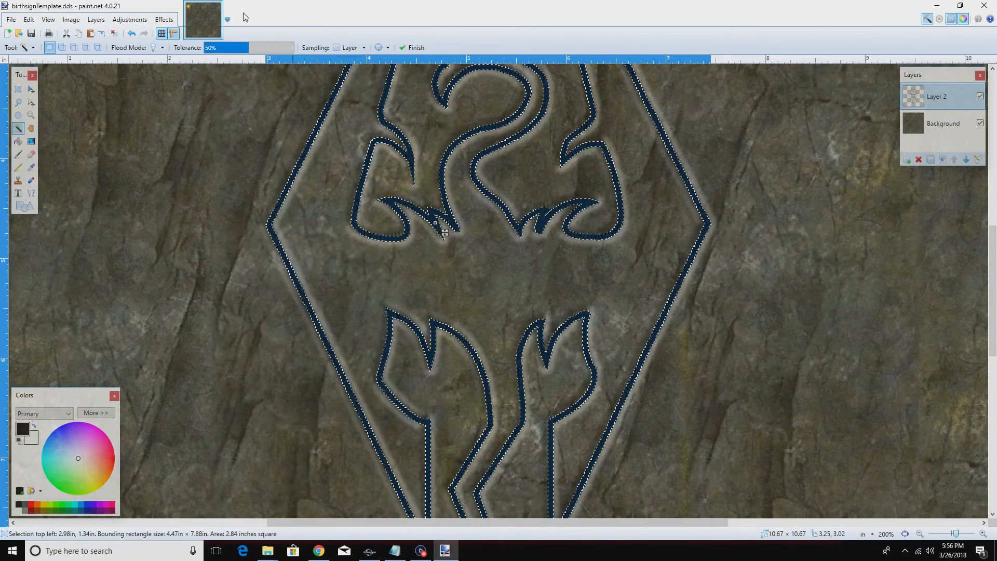
Try a Bevel Selection on the symbol's lines with depth 4, a white shadow color and strengths such as 0.26, 0.51 and 0.35
left_click(164, 19)
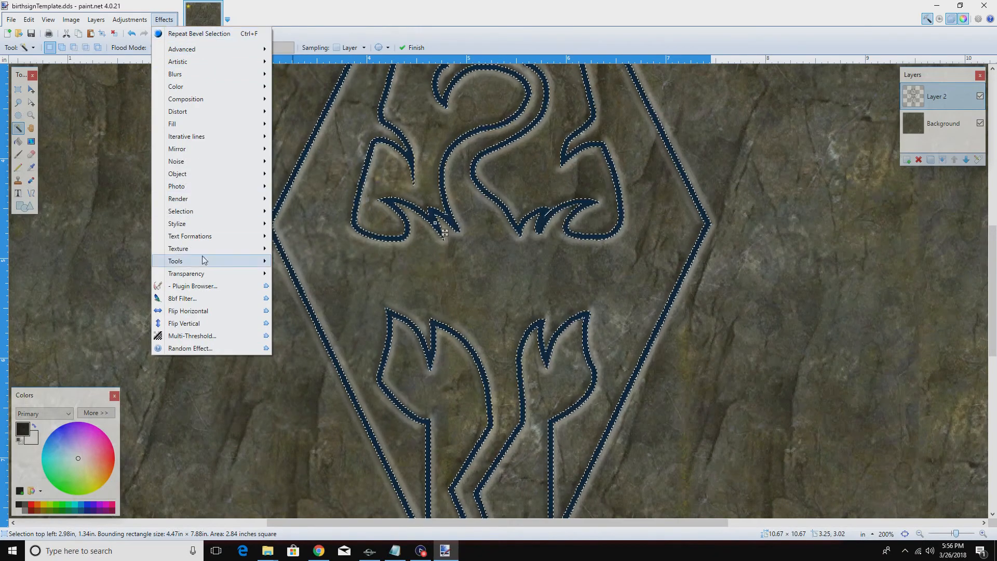
mouse_move(202, 217)
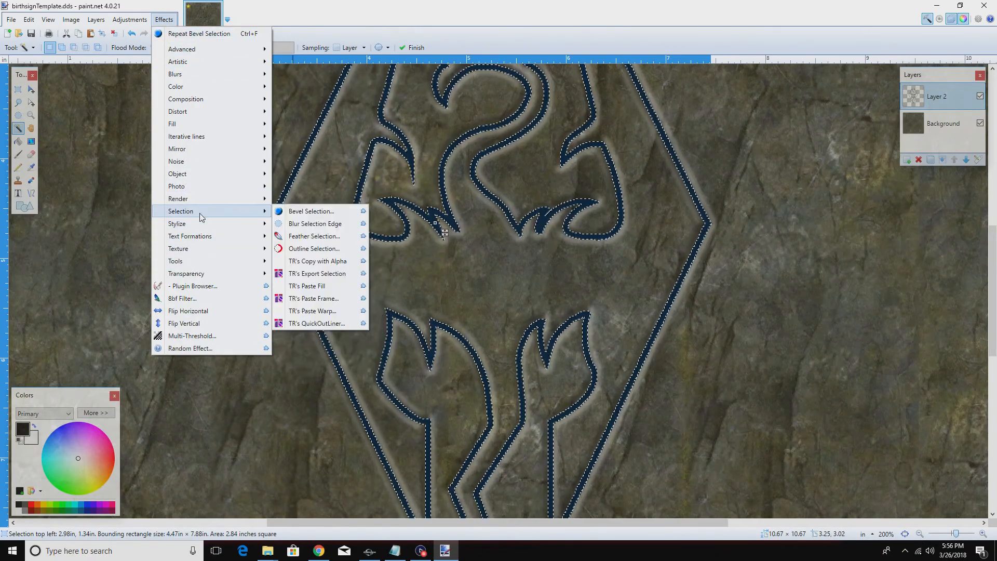
left_click(294, 212)
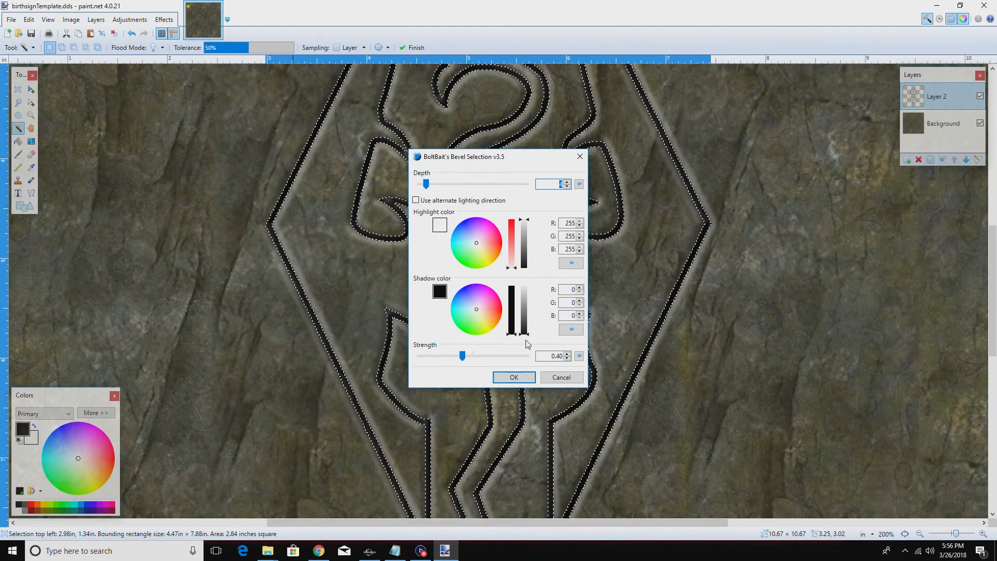
left_click_drag(528, 333, 530, 284)
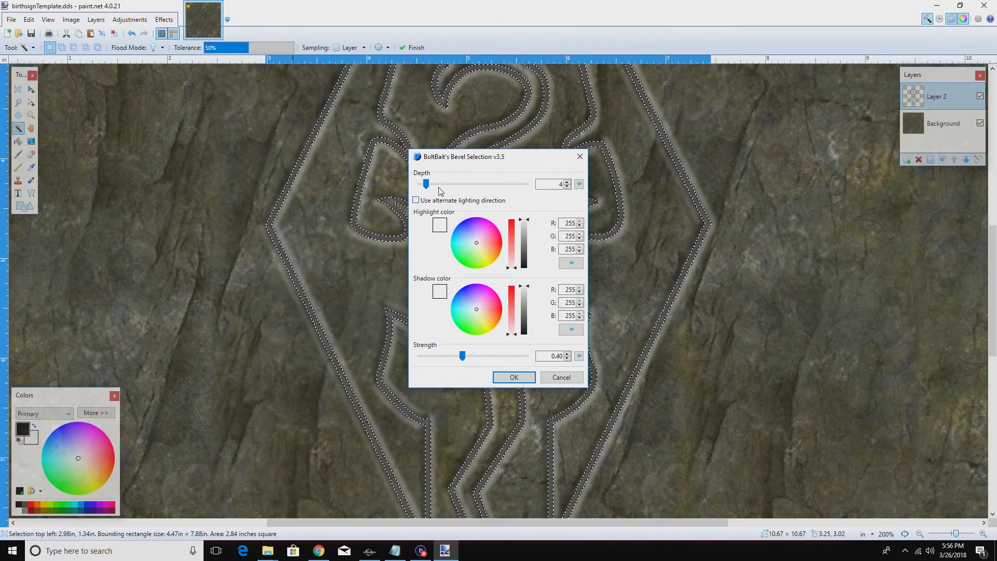
left_click_drag(462, 356, 449, 356)
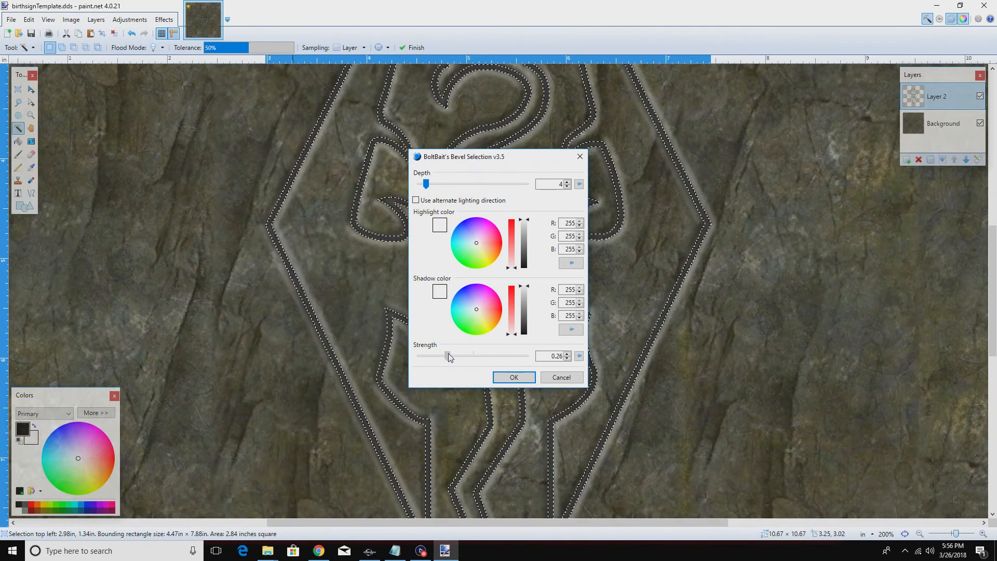
left_click_drag(449, 357, 472, 350)
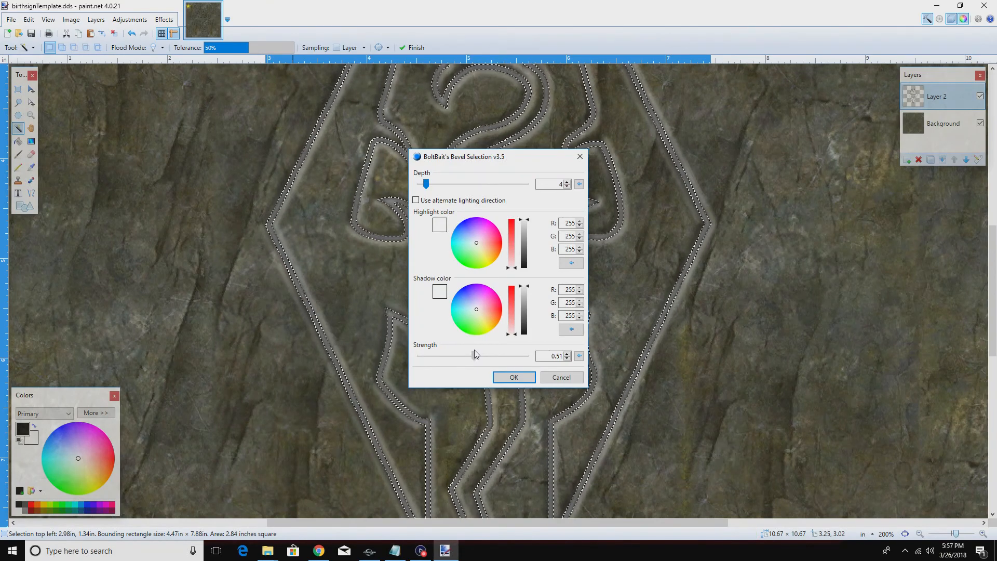
mouse_move(471, 351)
left_mouse_down()
mouse_move(515, 348)
mouse_move(460, 355)
left_mouse_up()
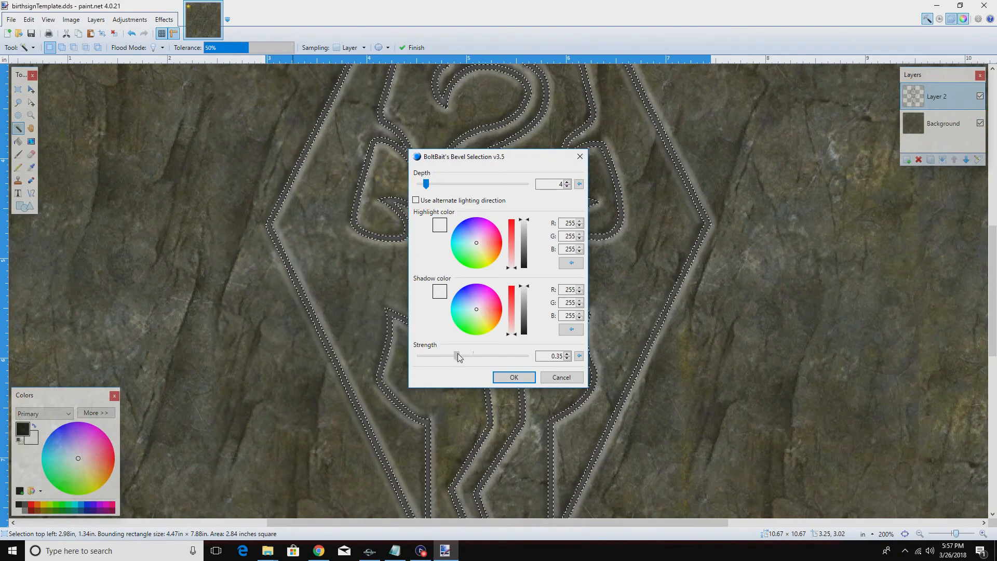
left_click_drag(457, 358, 454, 357)
left_click(553, 380)
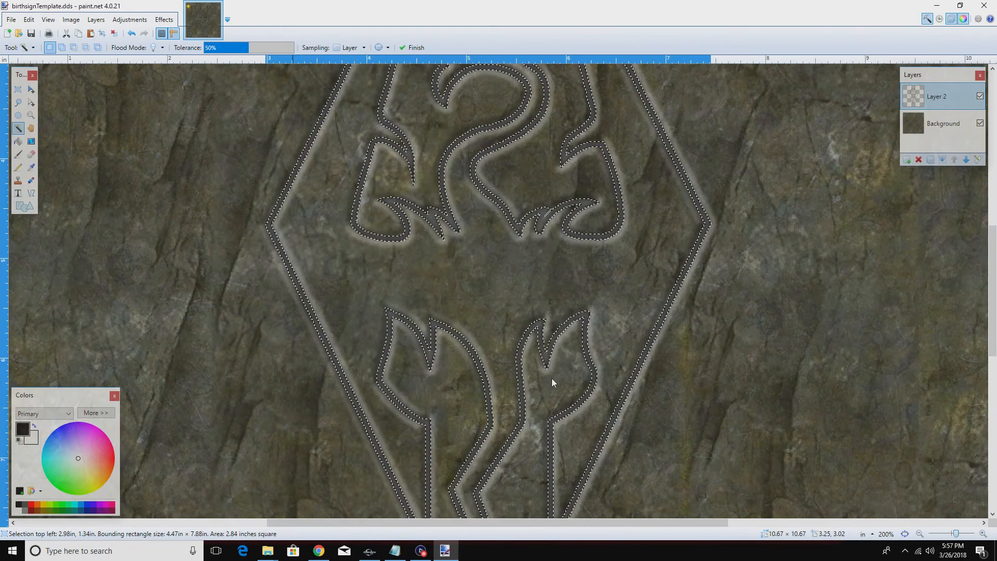
Apply the Blur Selection Edge effect to the selected symbol lines
left_click(164, 20)
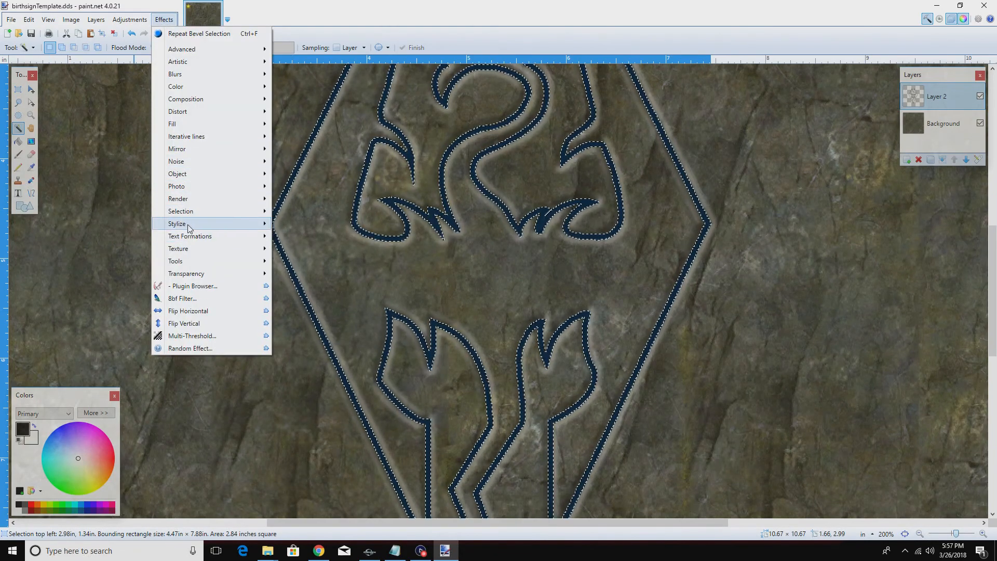
mouse_move(188, 224)
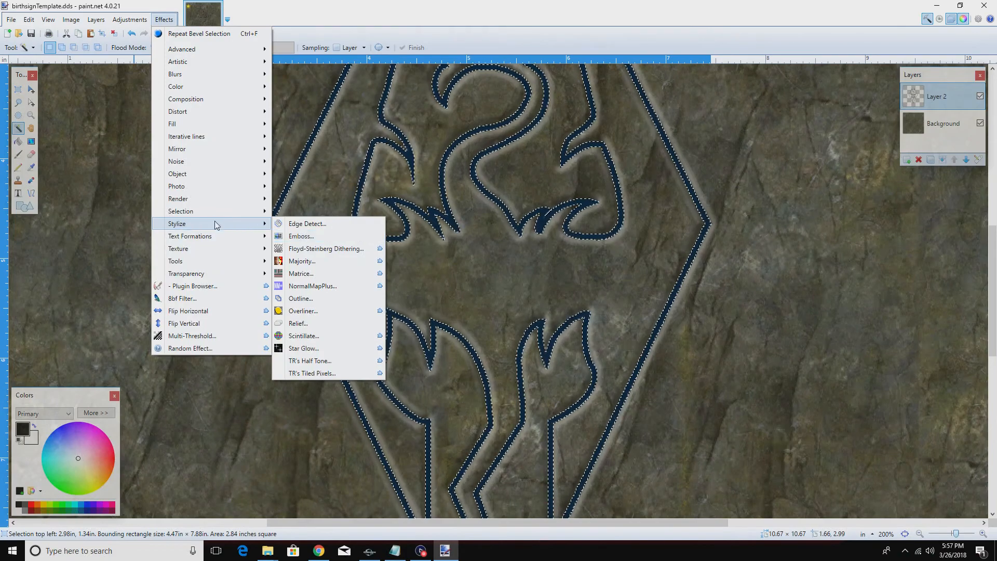
mouse_move(258, 218)
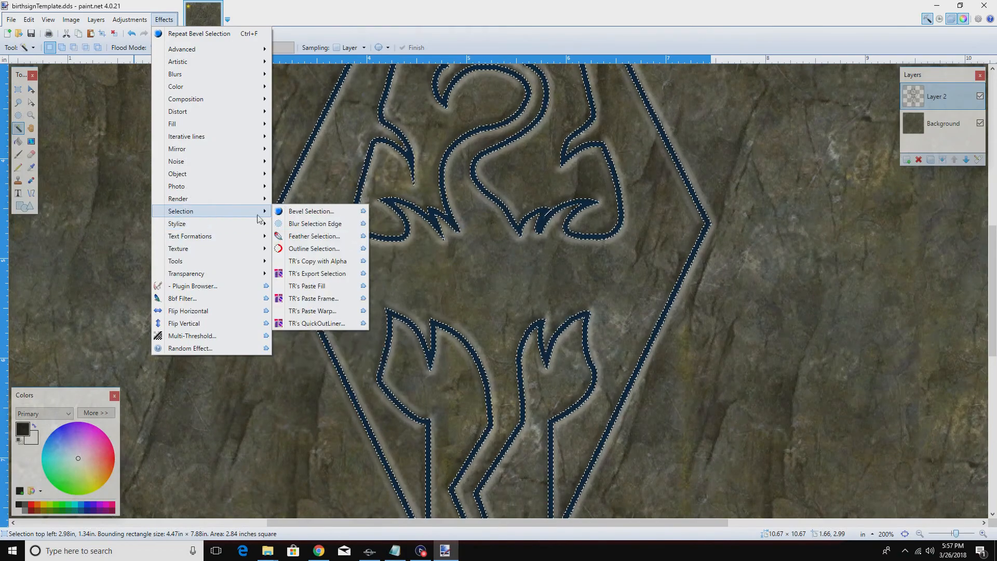
left_click(304, 224)
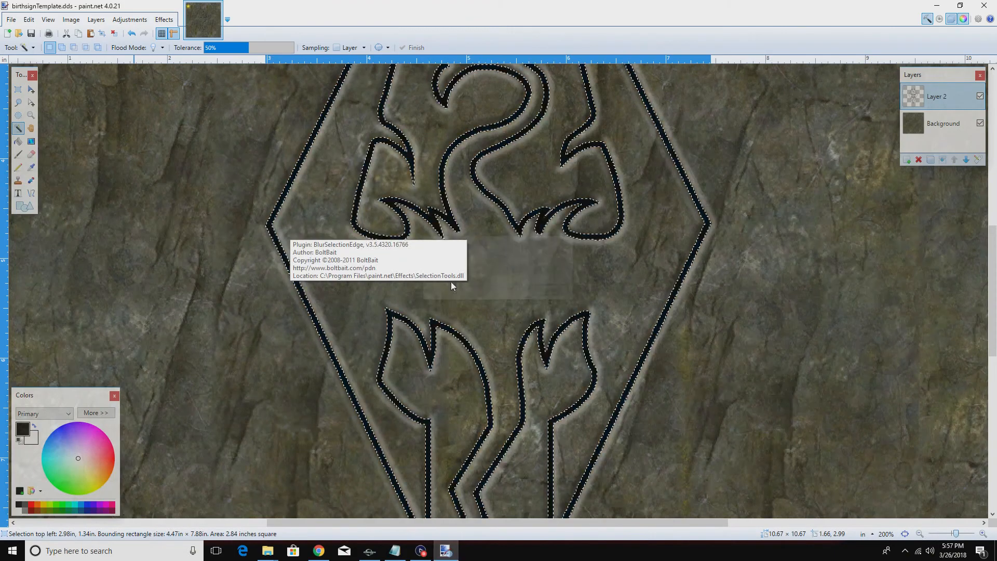
Feather the selected symbol lines with a feather radius of 5 and clear the selection
left_click(162, 24)
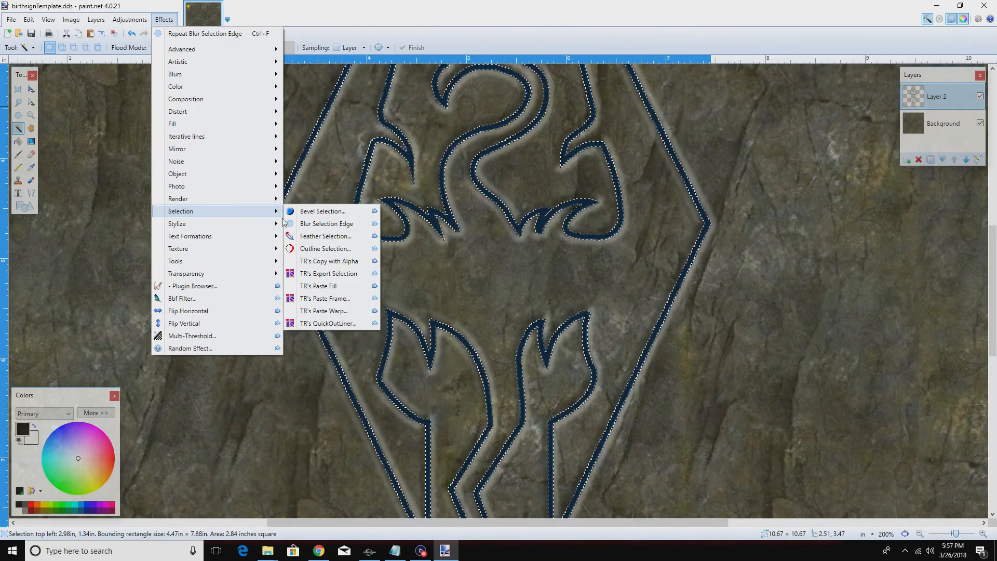
left_click(329, 238)
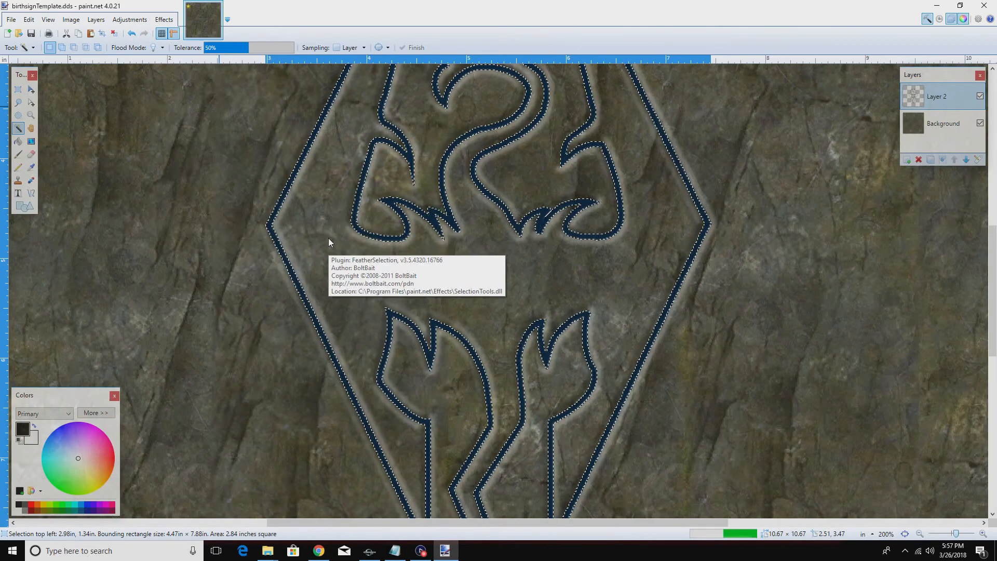
left_click_drag(432, 266, 480, 267)
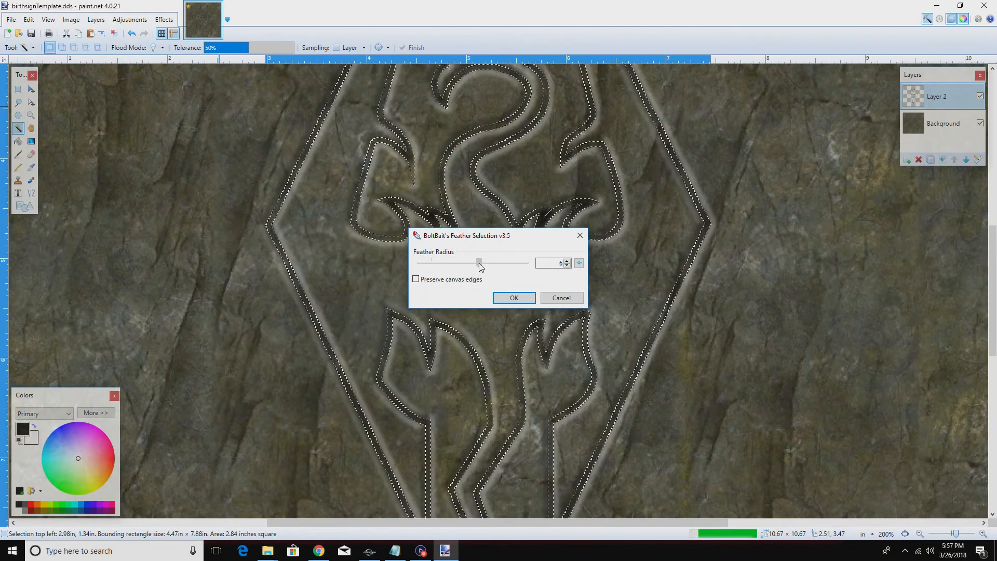
mouse_move(487, 267)
left_mouse_down()
mouse_move(500, 267)
mouse_move(472, 269)
left_mouse_up()
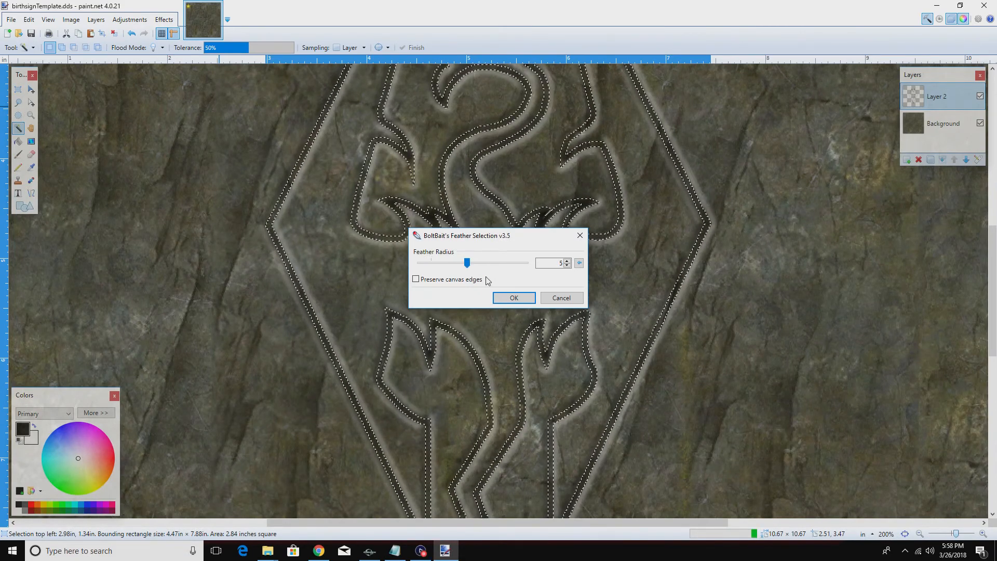
left_click(514, 298)
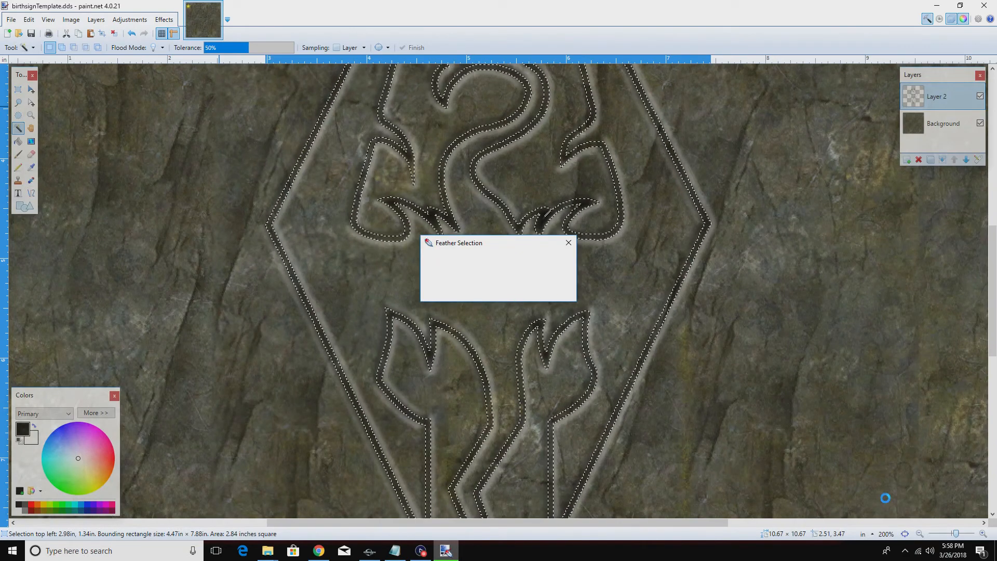
left_click_drag(955, 535, 951, 535)
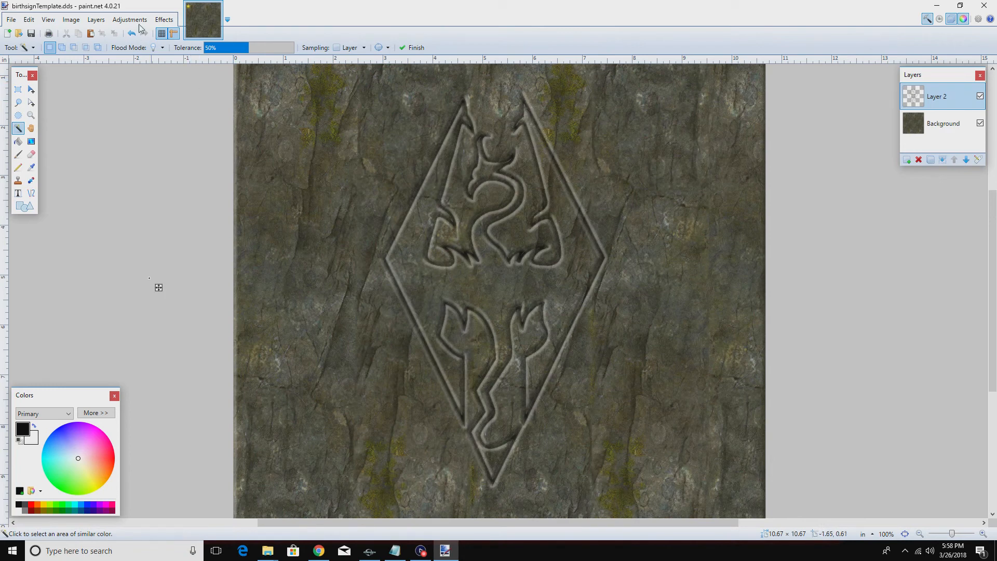
Try selecting the interior of the Empire symbol with the Magic Wand
left_click(18, 90)
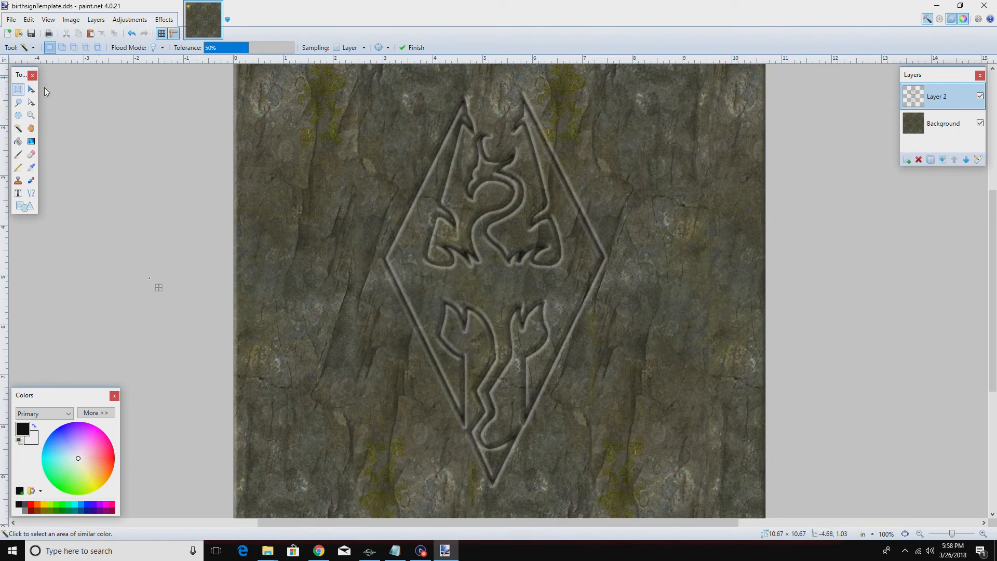
left_click(17, 128)
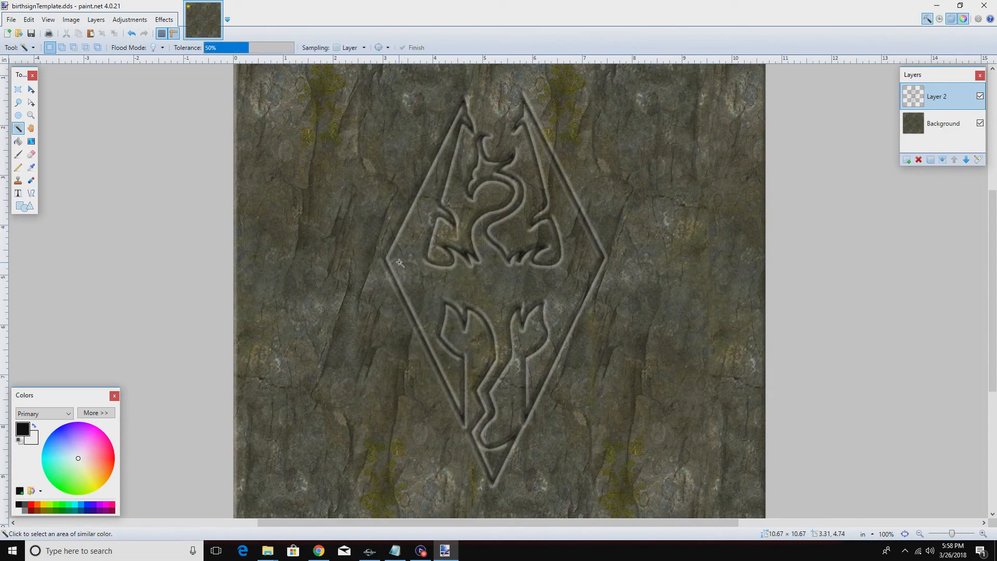
left_click(398, 238)
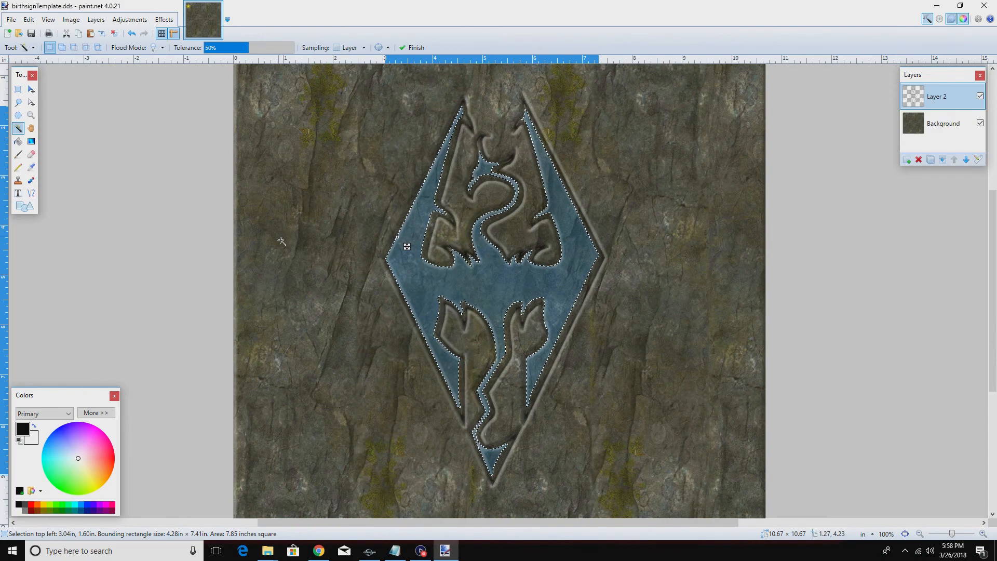
left_click(72, 251)
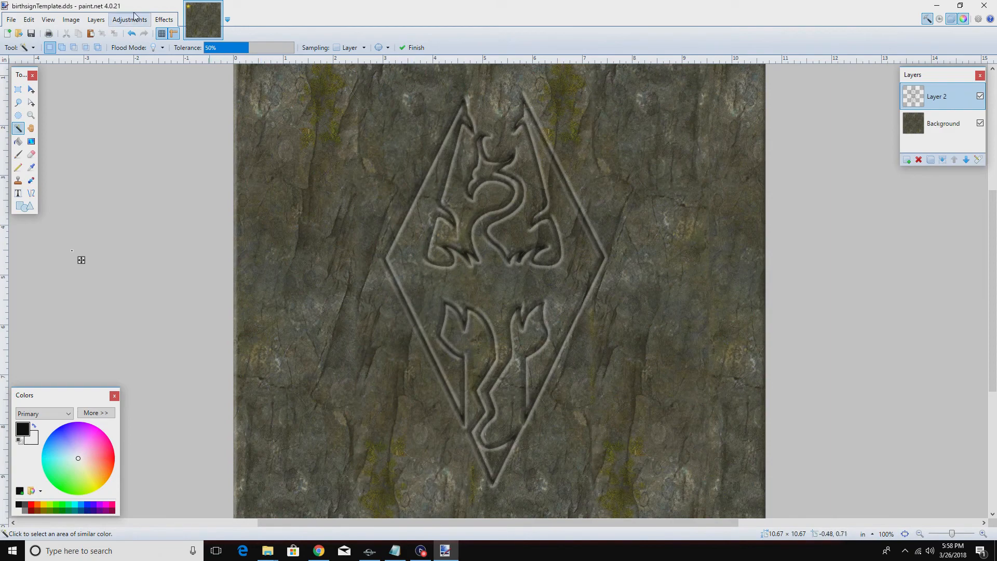
left_click(174, 22)
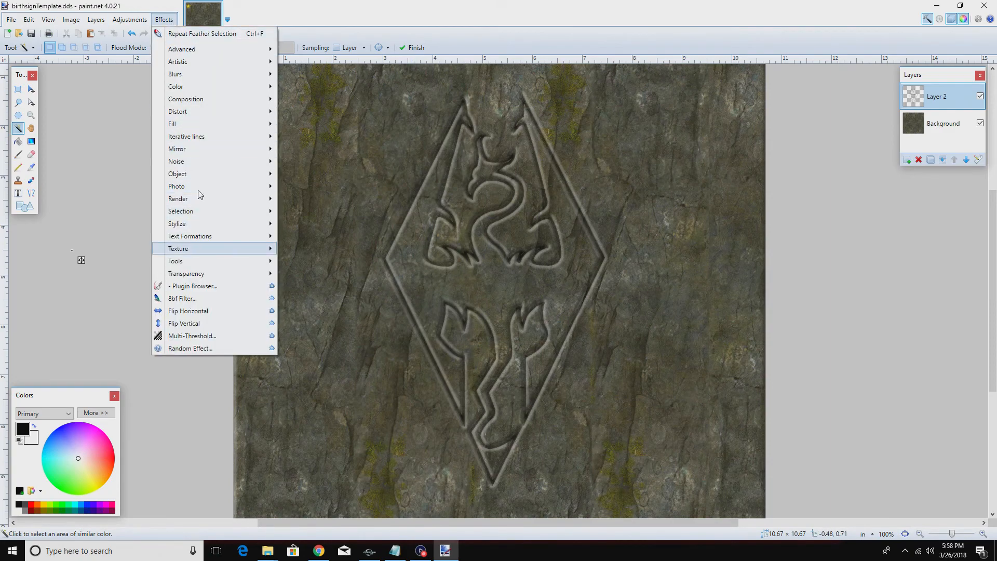
mouse_move(130, 20)
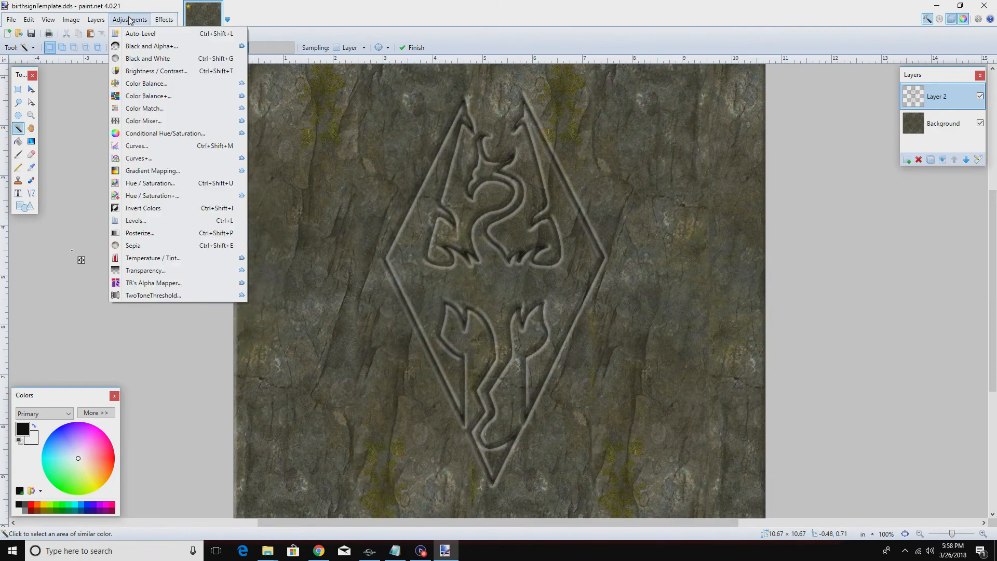
left_click(151, 258)
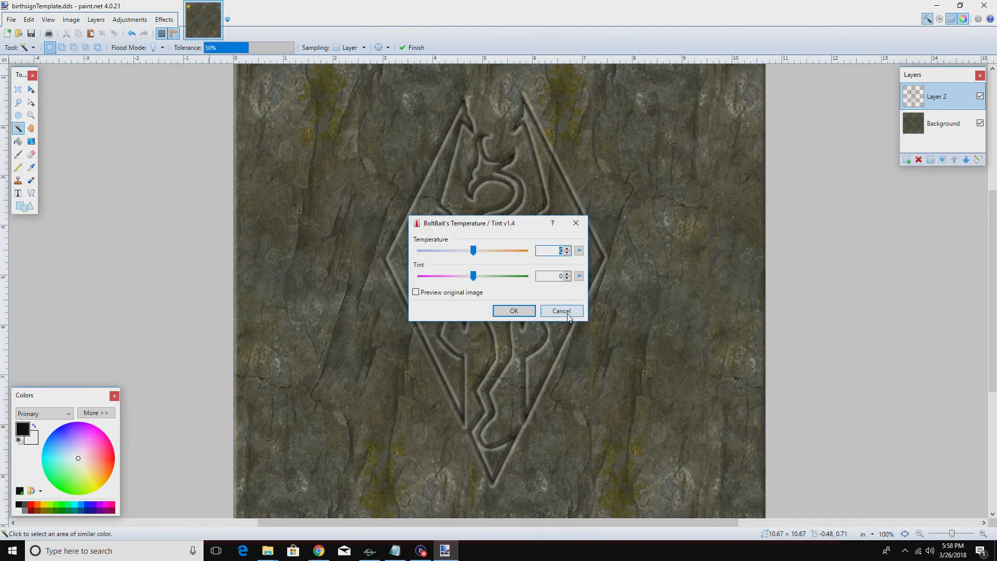
left_click(514, 311)
Try a Transparency adjustment of -6 on Layer 2 while ignoring transparent pixels
left_click(130, 20)
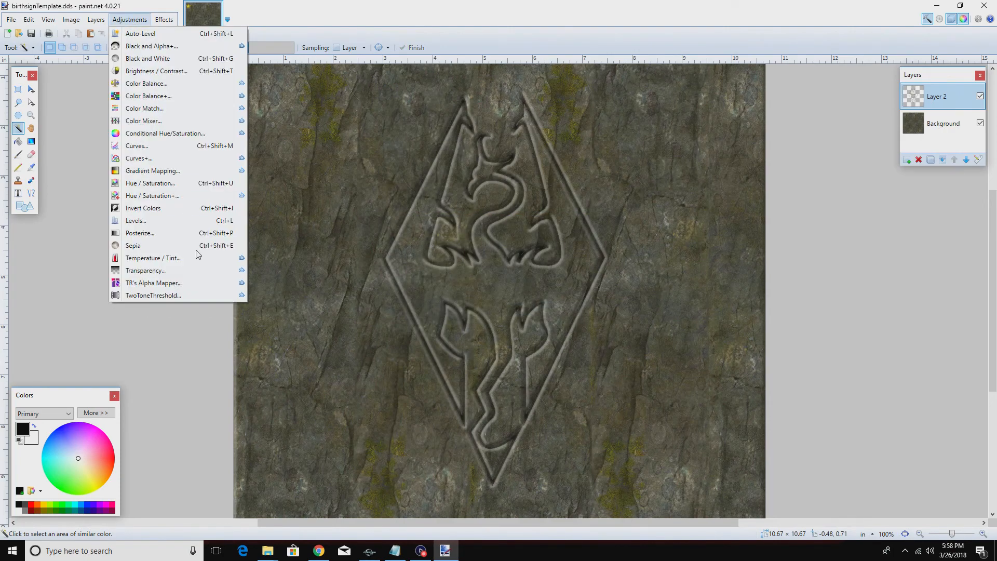
left_click(189, 268)
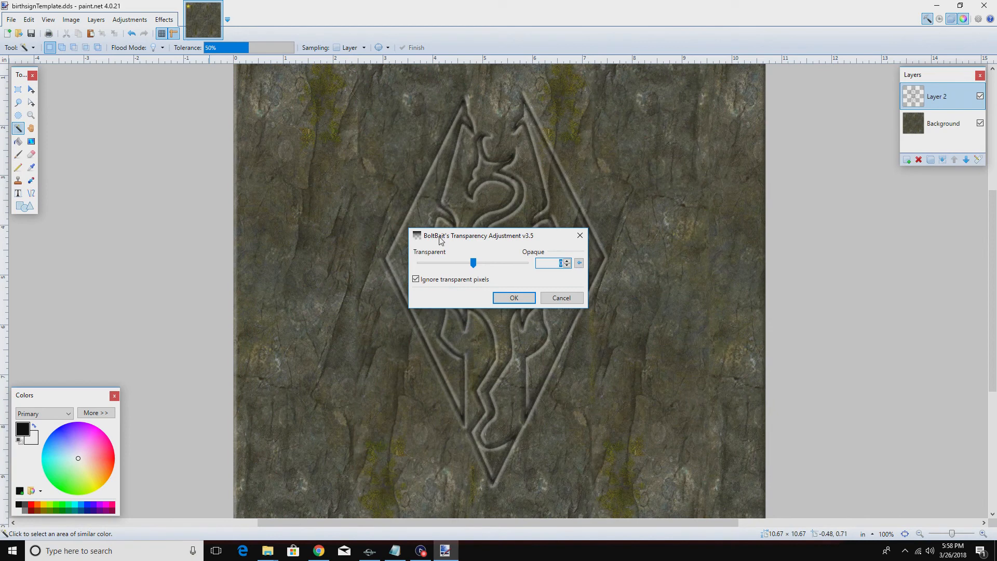
left_click_drag(442, 234, 179, 209)
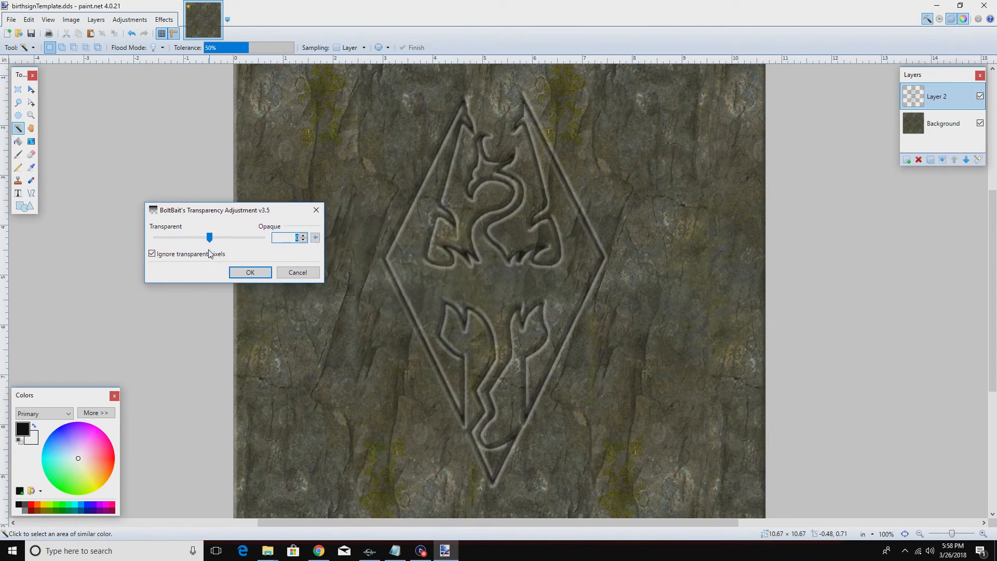
mouse_move(210, 239)
left_mouse_down()
mouse_move(185, 244)
mouse_move(205, 252)
left_mouse_up()
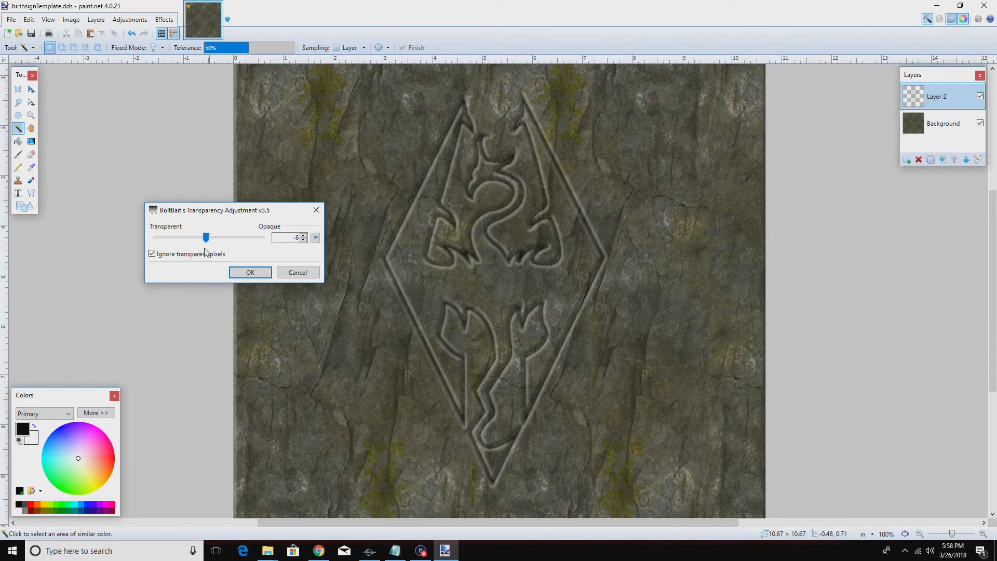
left_click(296, 272)
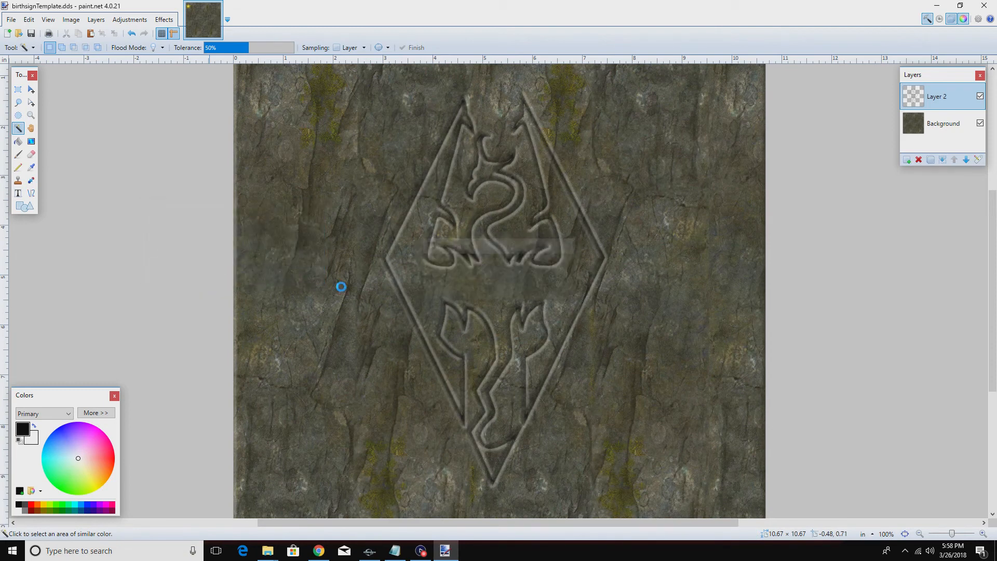
Select the area inside and around the feathered symbol lines on Layer 2 with the Magic Wand at 50% tolerance
left_click(414, 313)
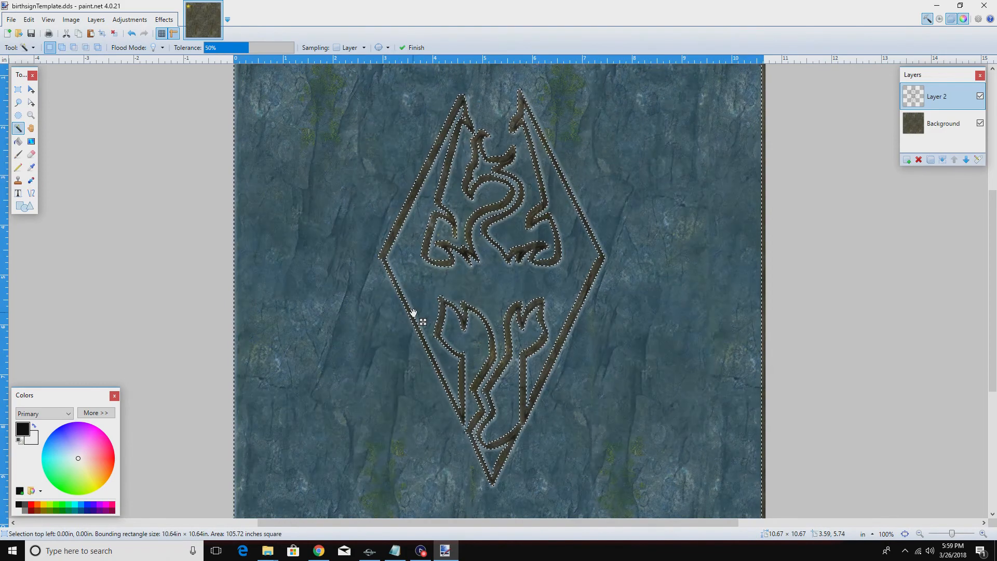
key("ctrl+d")
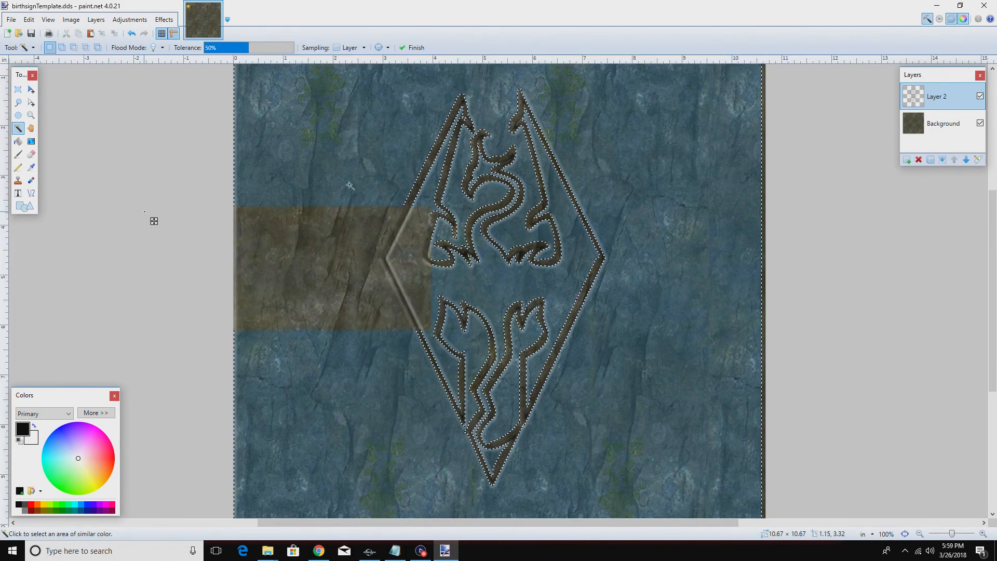
left_click(402, 230)
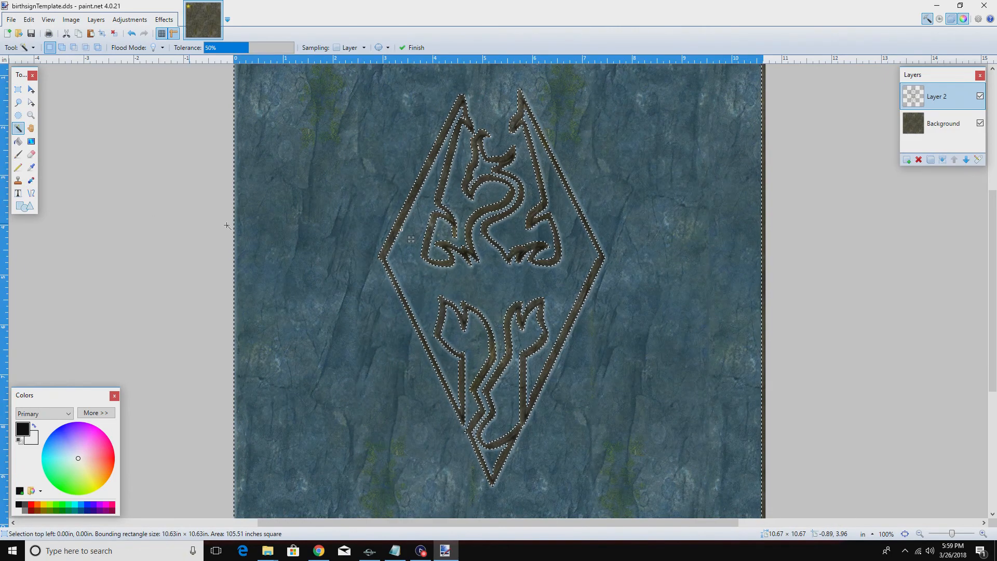
Try inverting the selection to the symbol lines and reselecting from inside the symbol with the Magic Wand, leaving nothing selected
key("ctrl+i")
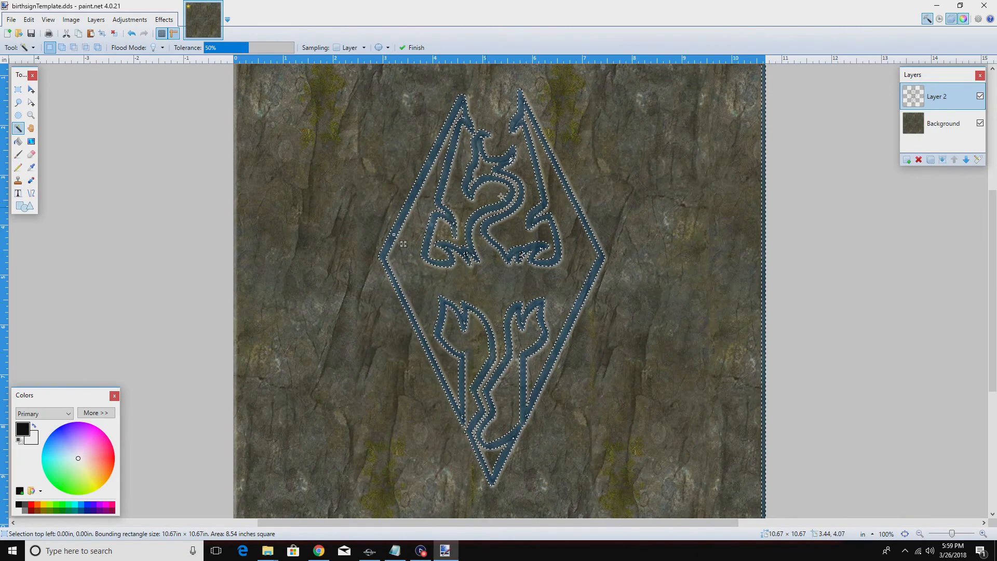
left_click(568, 181)
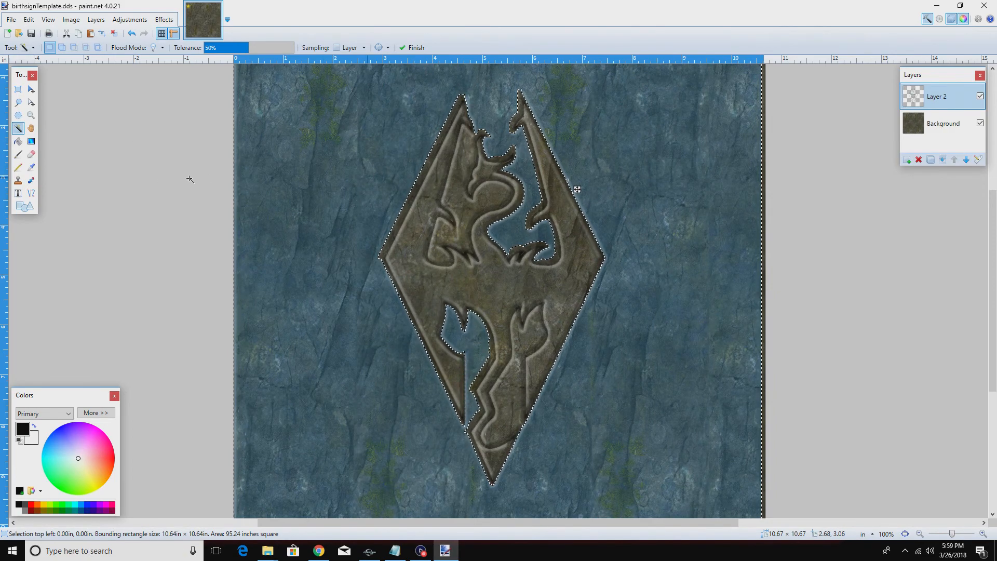
left_click(143, 187)
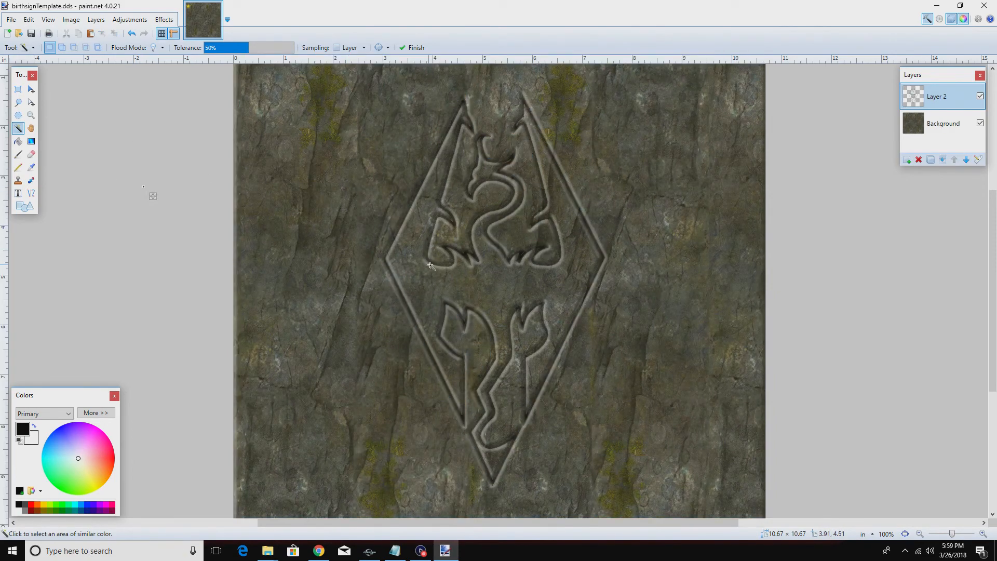
Try the Soften Portrait effect on Layer 2 with softness 7, lighting -20 and warmth 0
left_click(164, 20)
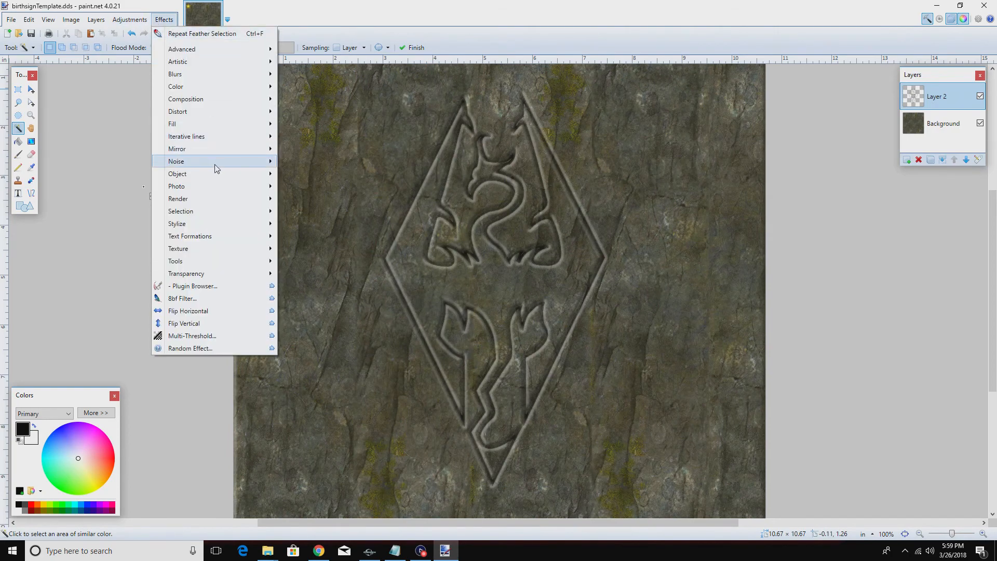
mouse_move(202, 189)
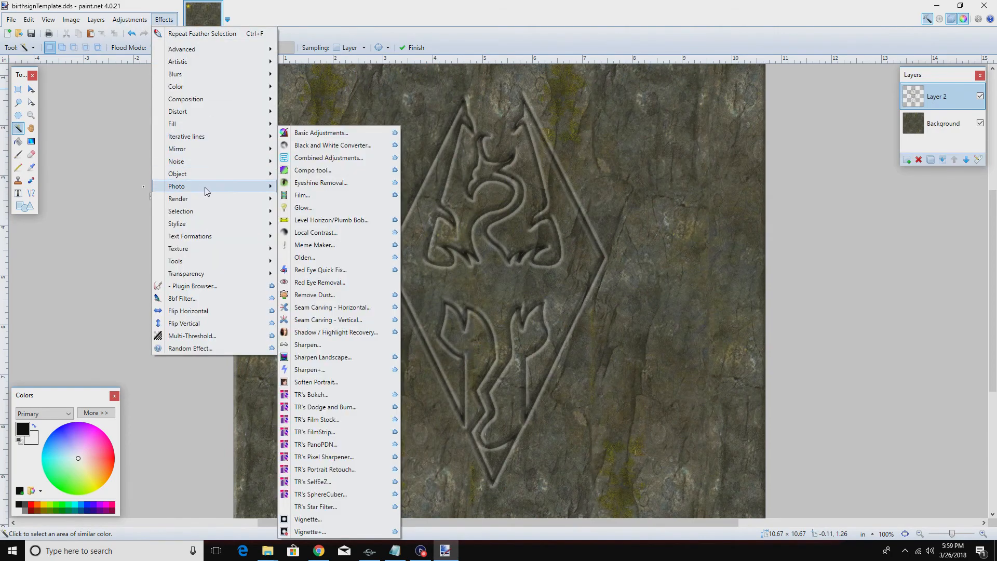
left_click(336, 385)
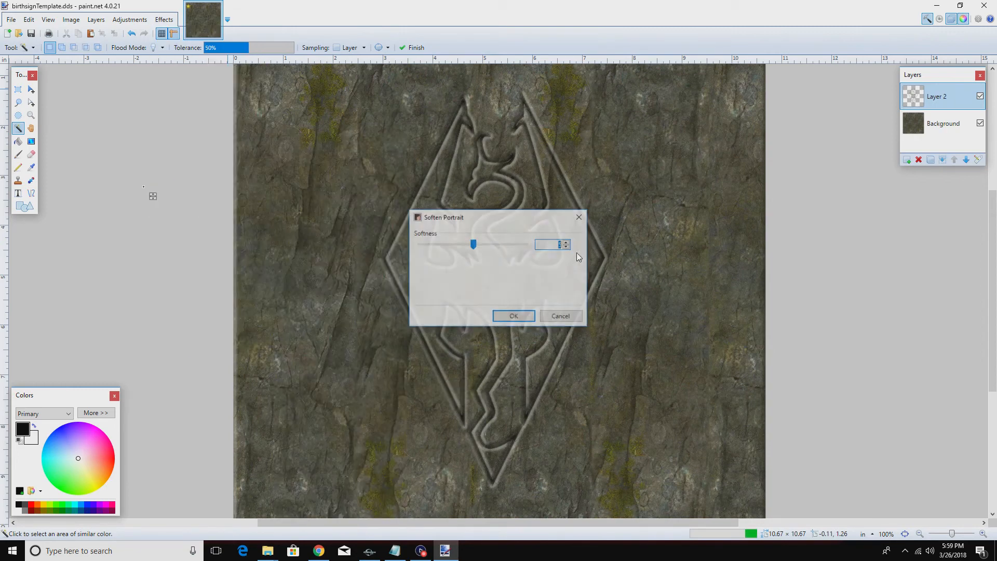
left_click_drag(507, 217, 146, 207)
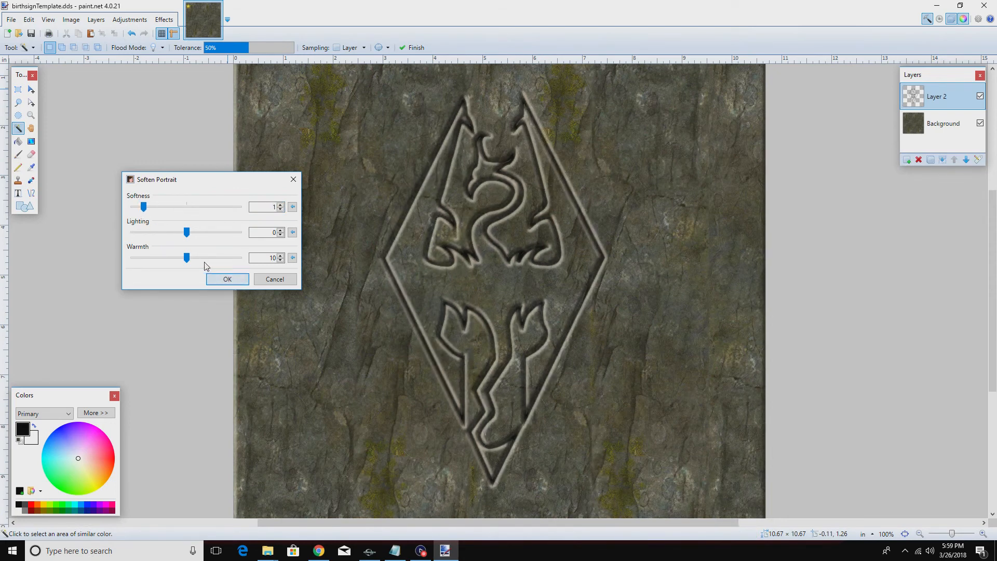
left_click_drag(187, 258, 104, 256)
left_click_drag(185, 233, 125, 238)
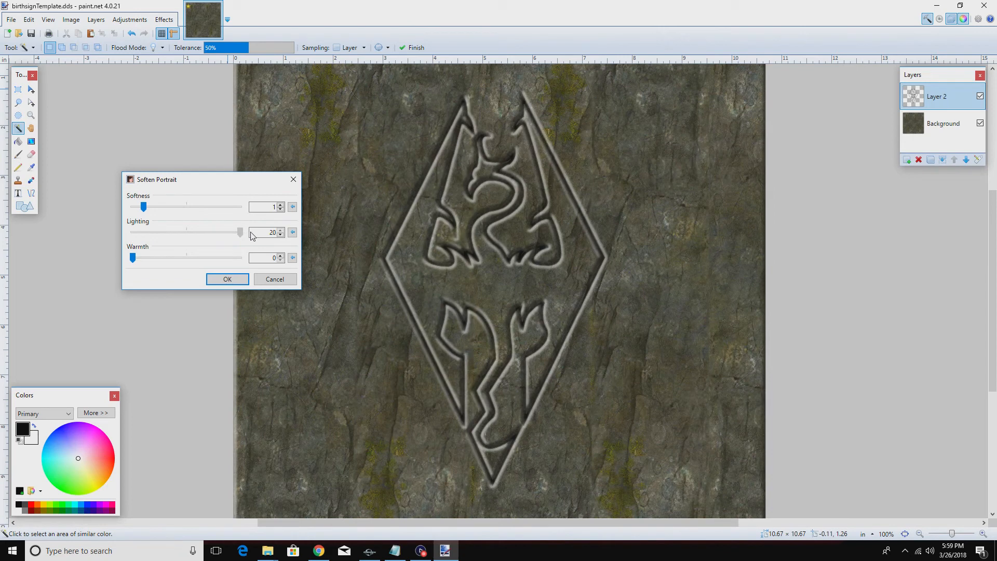
left_click_drag(142, 208, 227, 211)
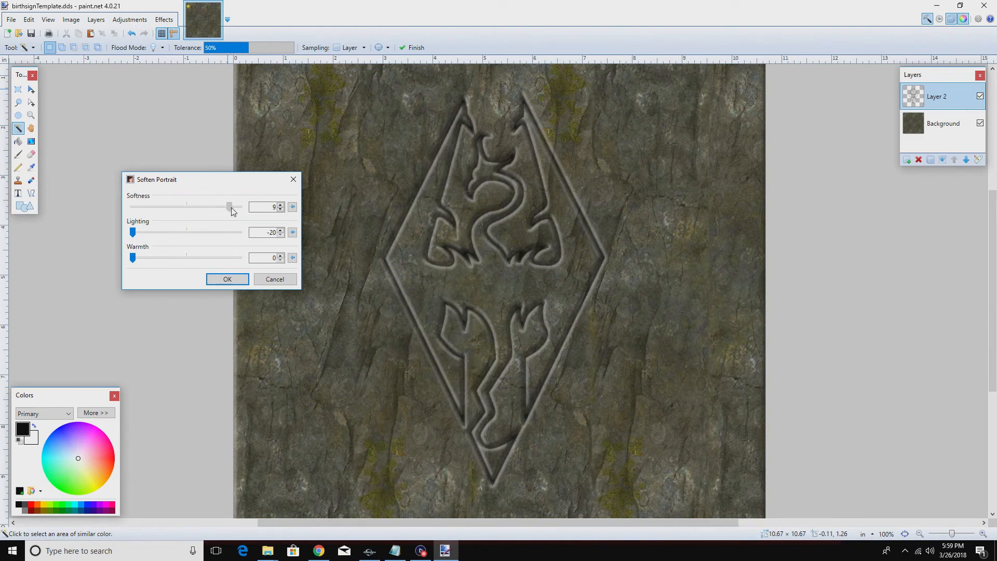
mouse_move(225, 212)
left_mouse_down()
mouse_move(147, 214)
mouse_move(210, 215)
left_mouse_up()
left_click(275, 280)
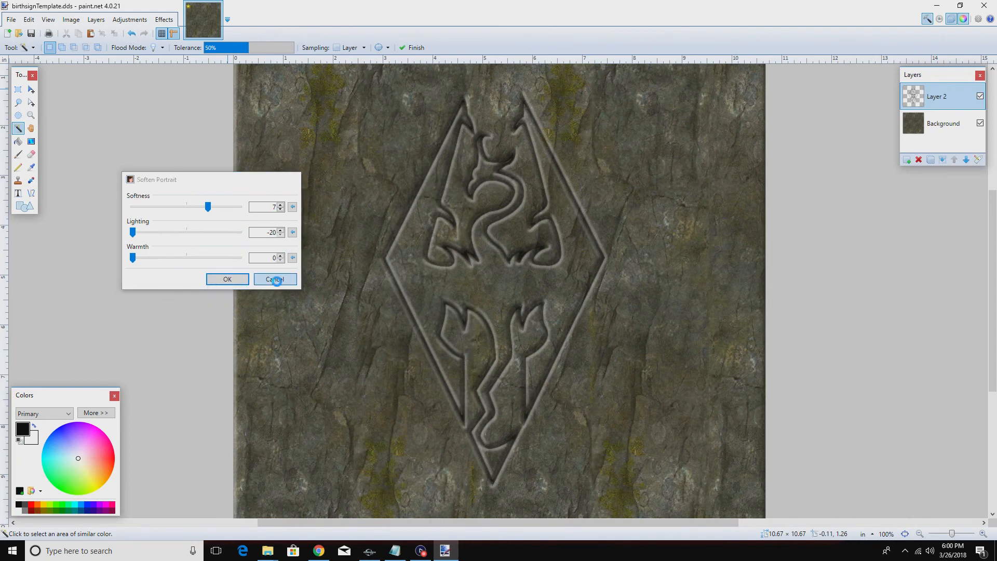
Apply the Grain noise effect to Layer 2 with an amount of 200 and a shadows-highlights balance of 85
left_click(164, 19)
mouse_move(177, 163)
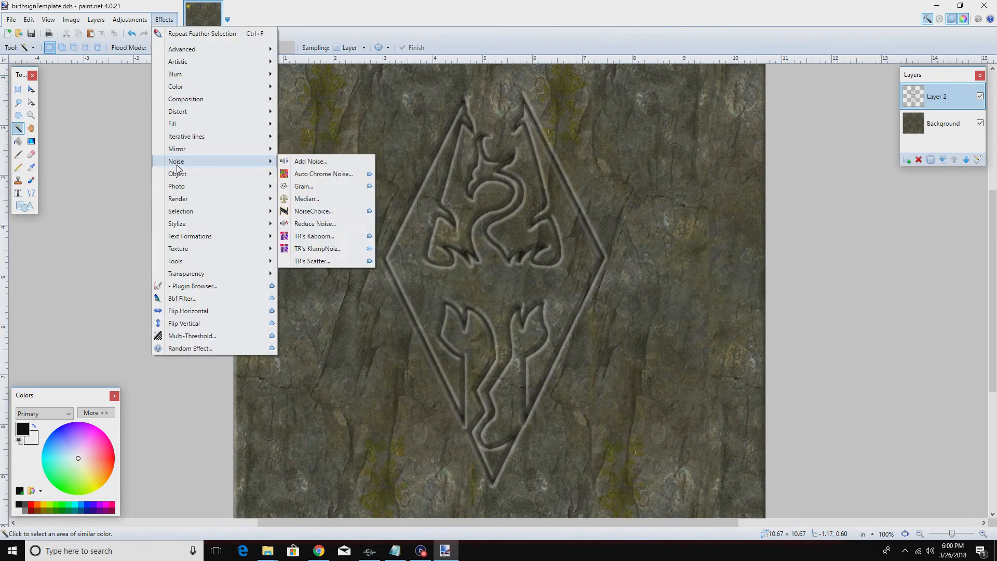
left_click(294, 188)
left_click_drag(486, 229, 270, 224)
left_click_drag(190, 241, 258, 242)
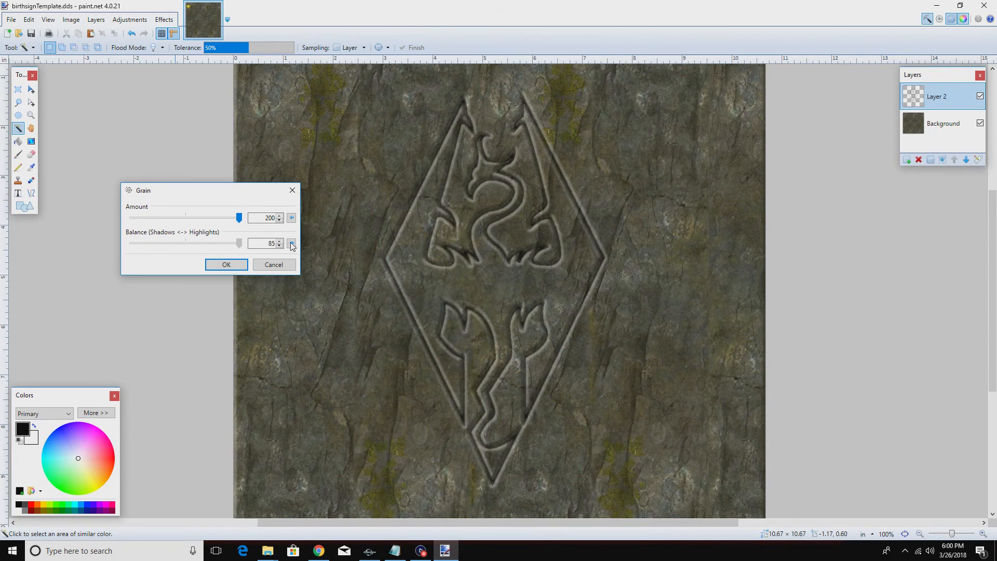
left_click(229, 265)
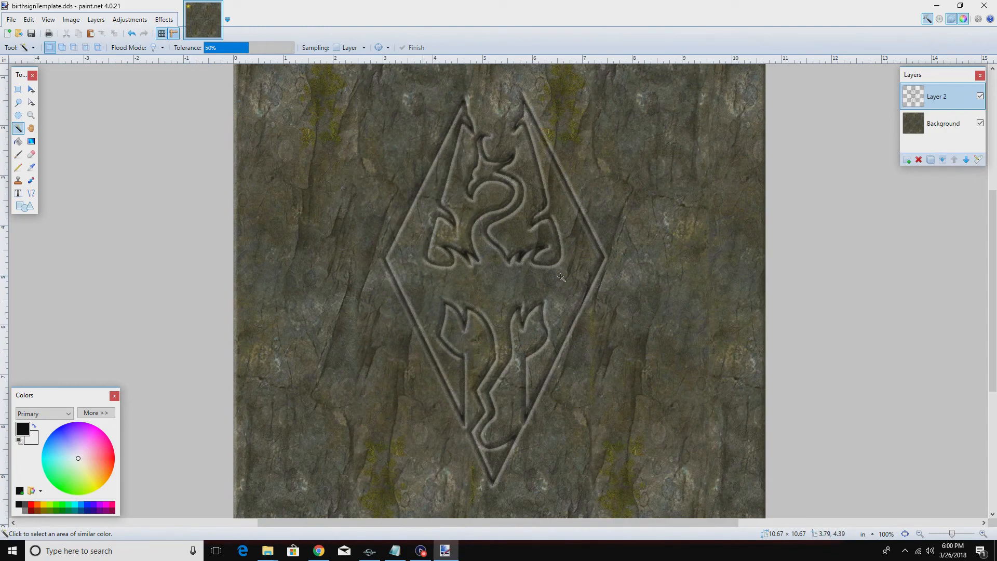
Clear a trial Magic Wand selection of the symbol's interior and merge Layer 2 down into the Background layer
left_click(400, 285)
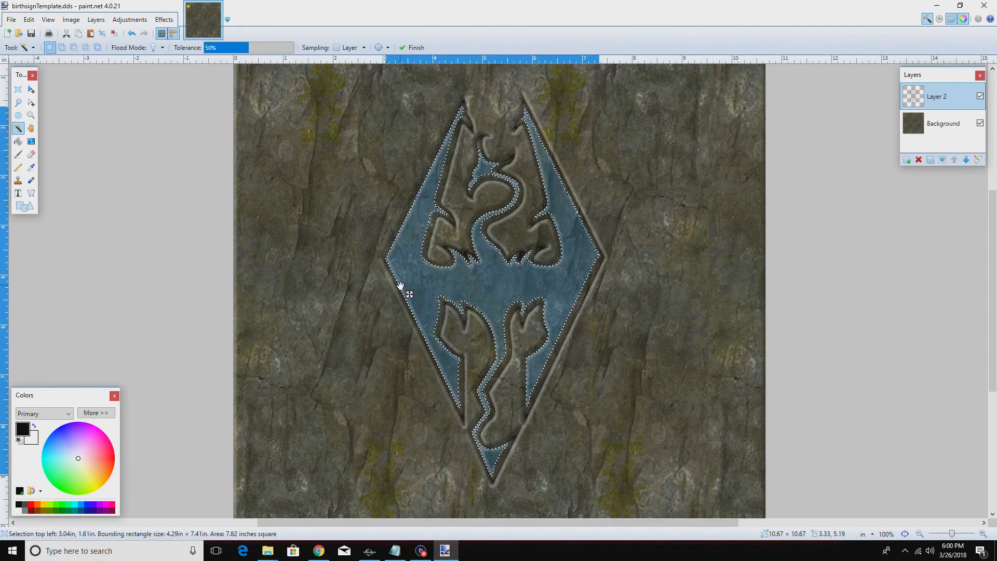
key("ctrl+d")
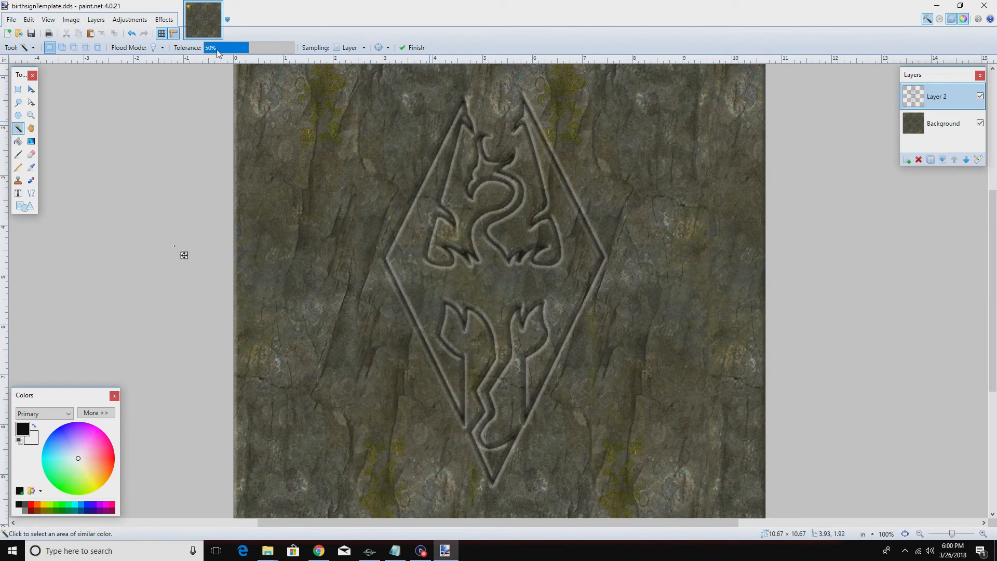
left_click(942, 161)
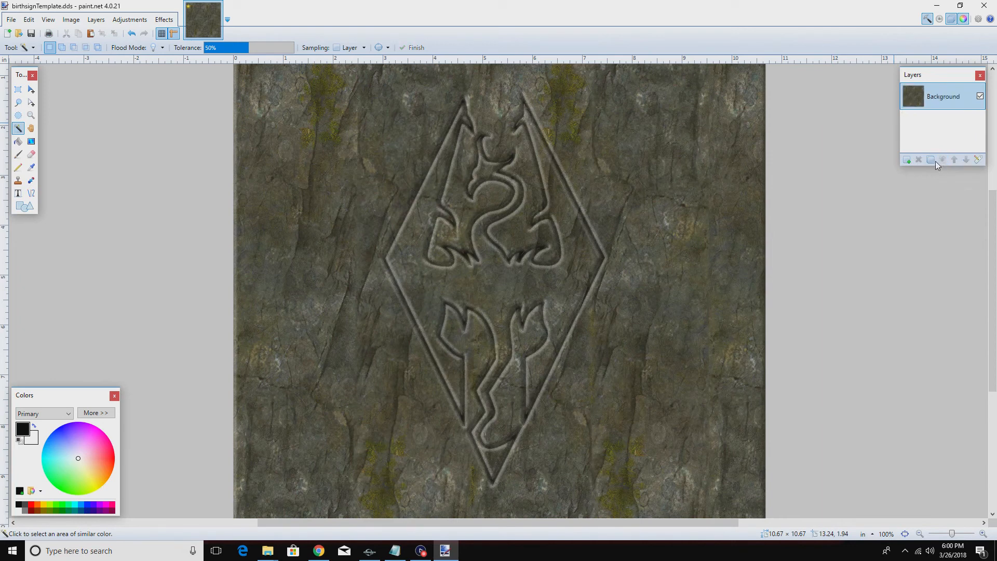
Save the merged image as EmpireSymbolBirthsign.dds in the BirthSigns folder, using DXT5 (Interpolated Alpha), cluster fit and generated mip maps
left_click(10, 21)
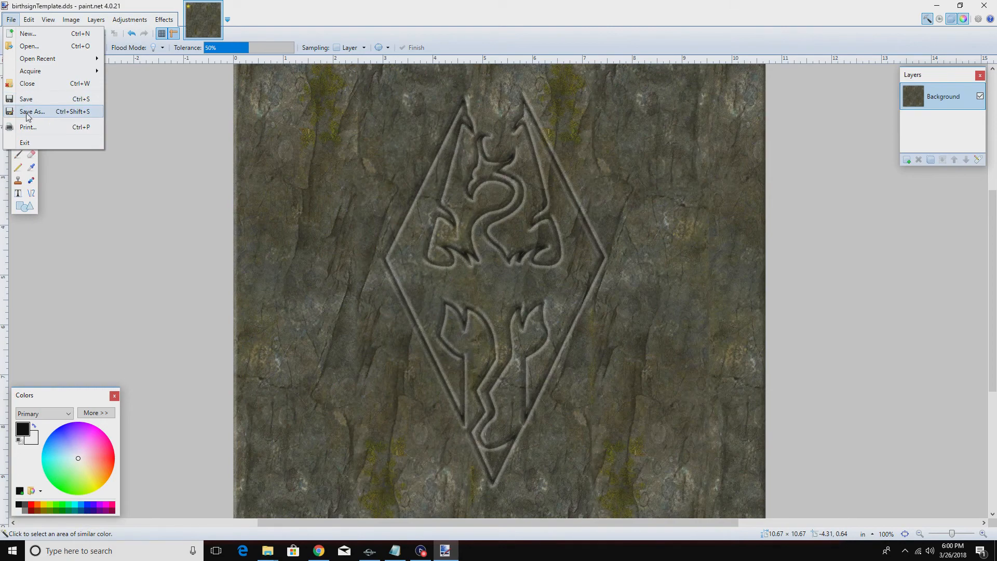
left_click(28, 113)
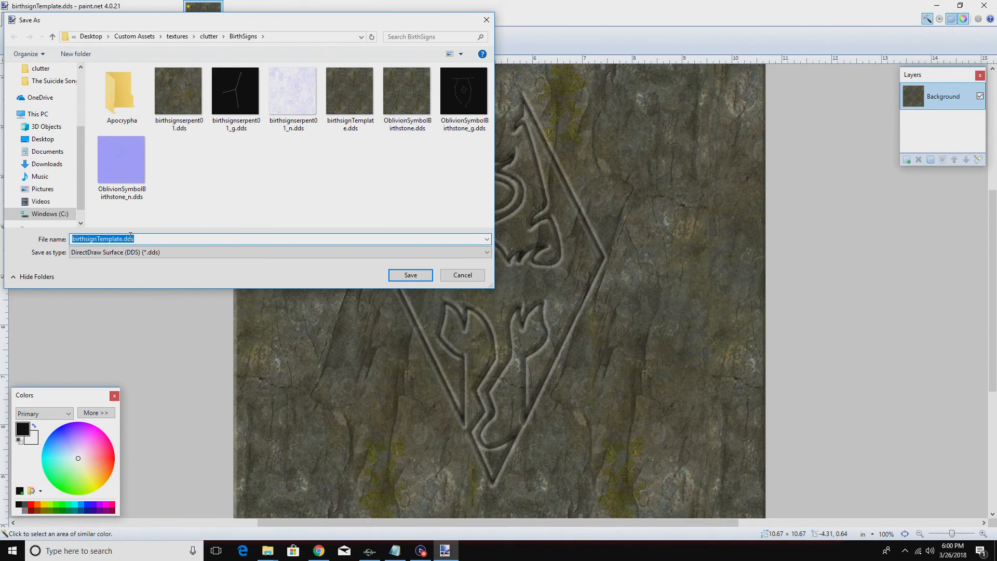
left_click_drag(122, 239, 17, 246)
type("EmpireSymbolBirth")
left_click(414, 280)
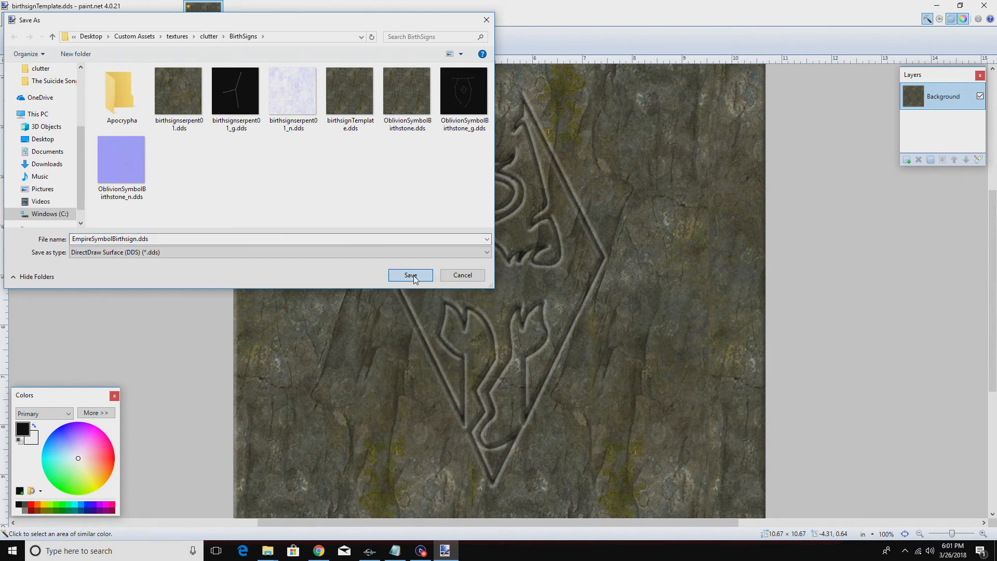
left_click(415, 278)
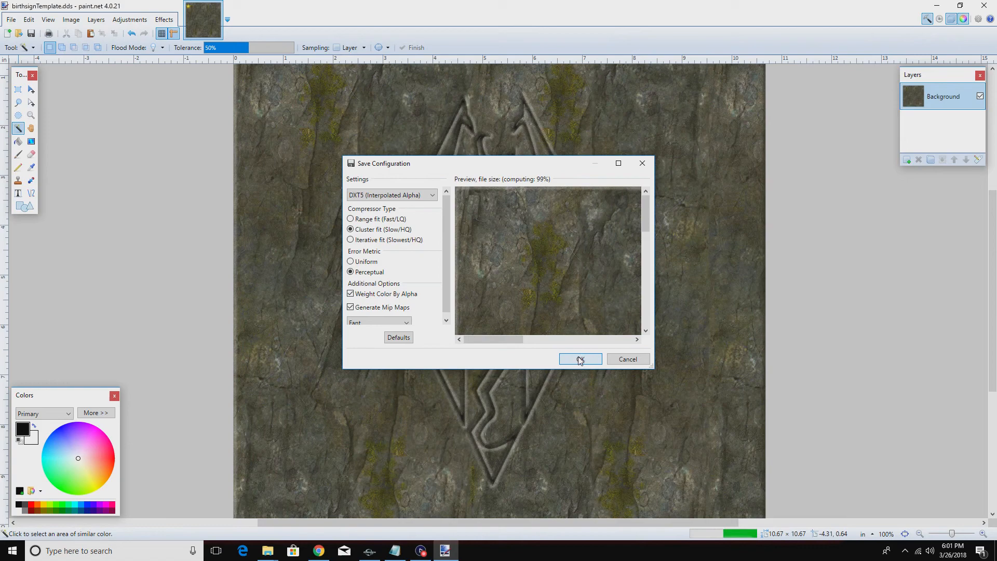
left_click(581, 359)
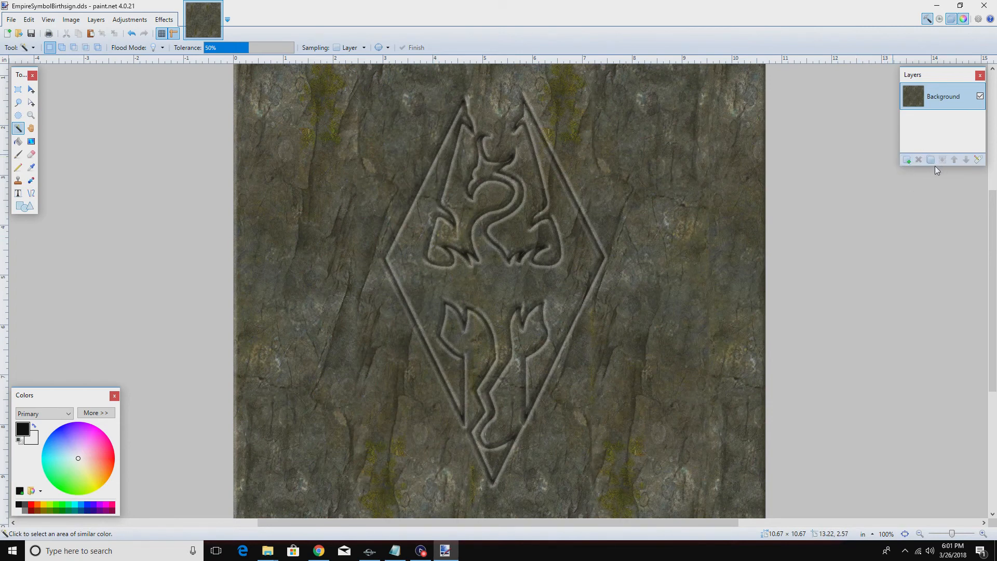
Undo the layer merge and apply the NormalMapPlus effect to Layer 2 with X and Y at 1.000 and Z raised
left_click(132, 34)
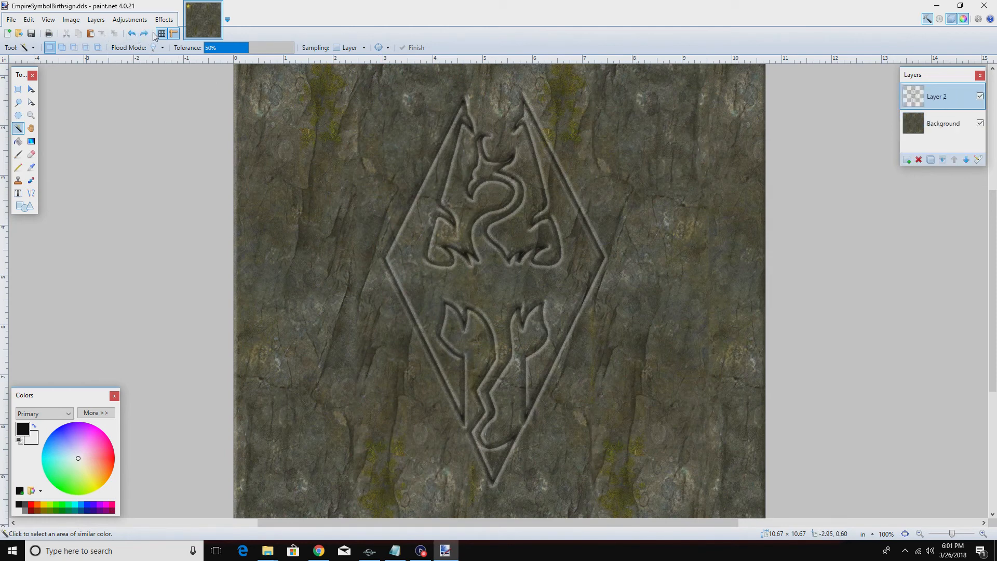
left_click(164, 20)
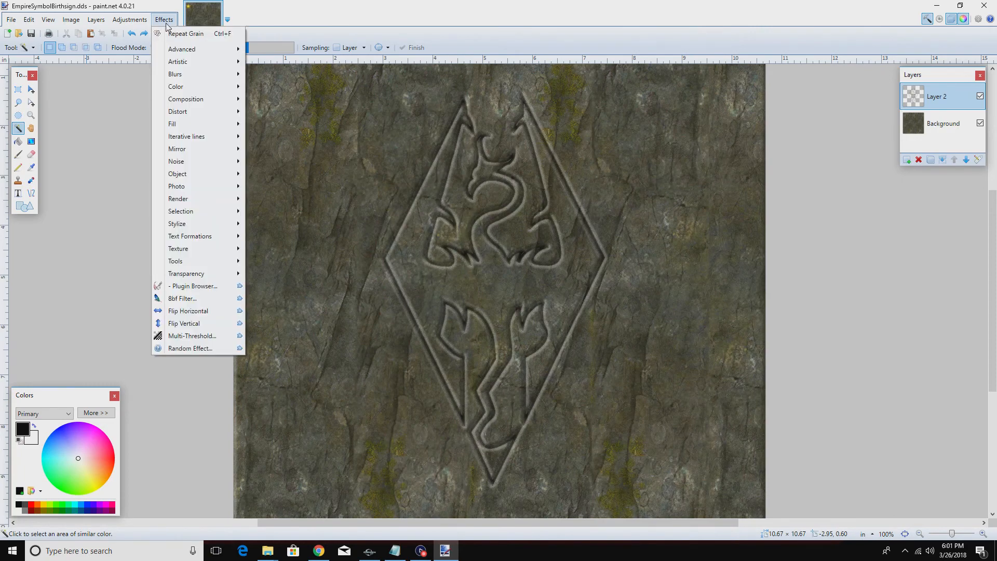
mouse_move(202, 269)
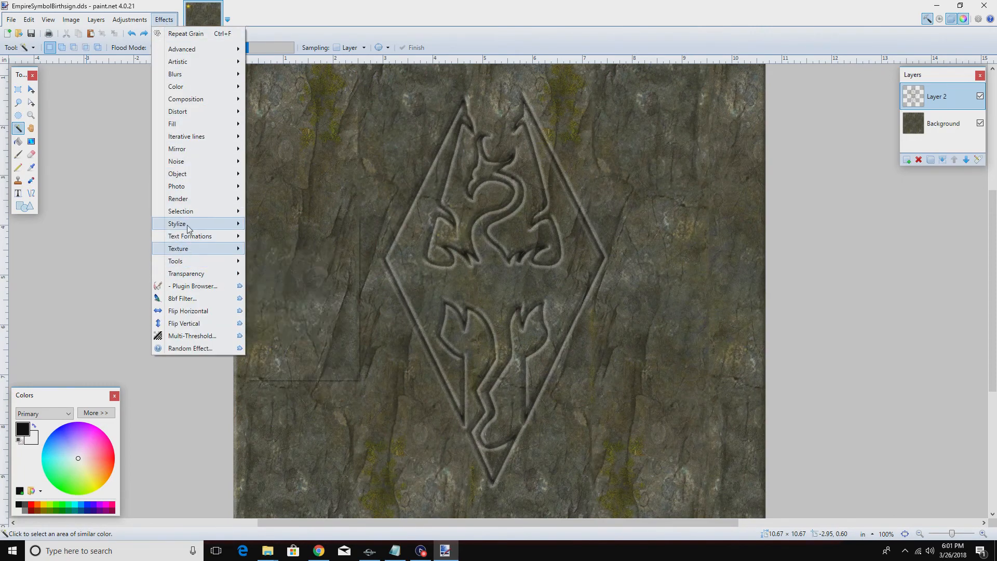
mouse_move(188, 229)
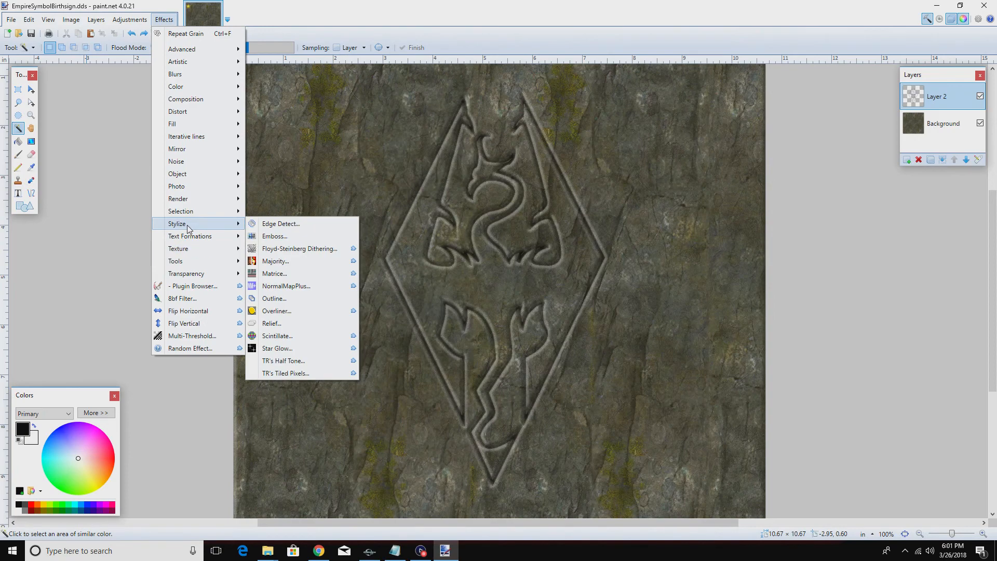
left_click(280, 287)
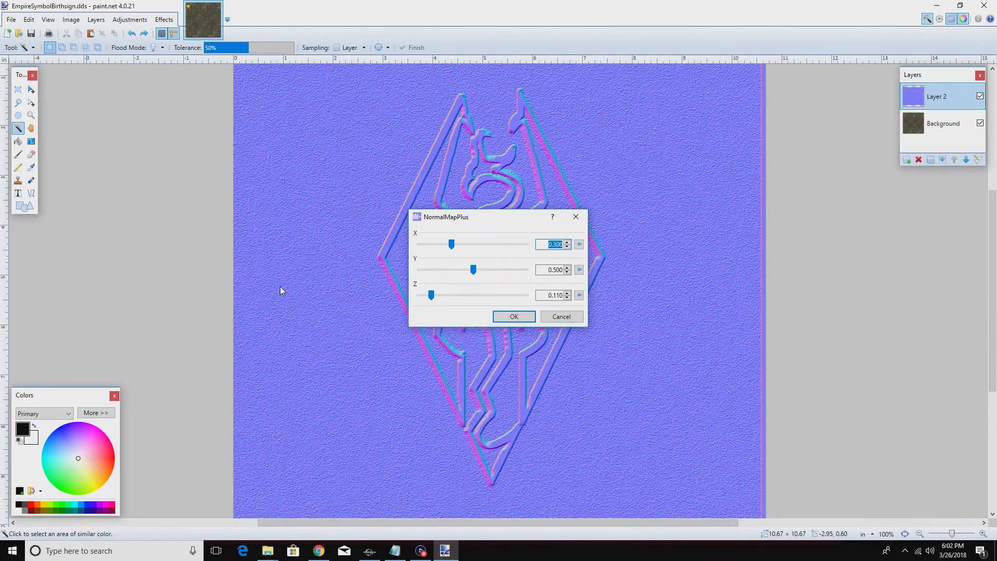
left_click_drag(451, 248, 548, 267)
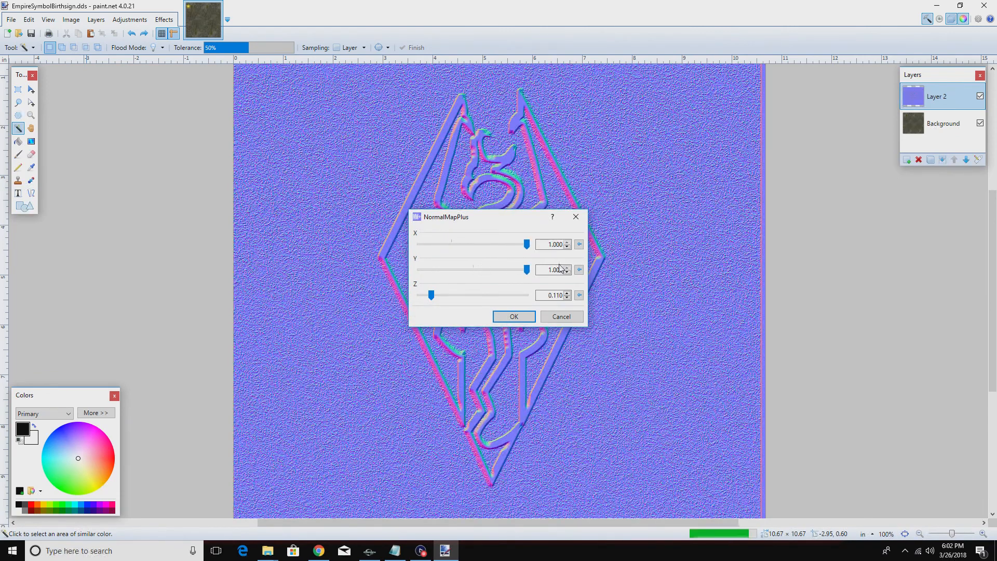
left_click_drag(514, 299, 575, 295)
left_click(514, 317)
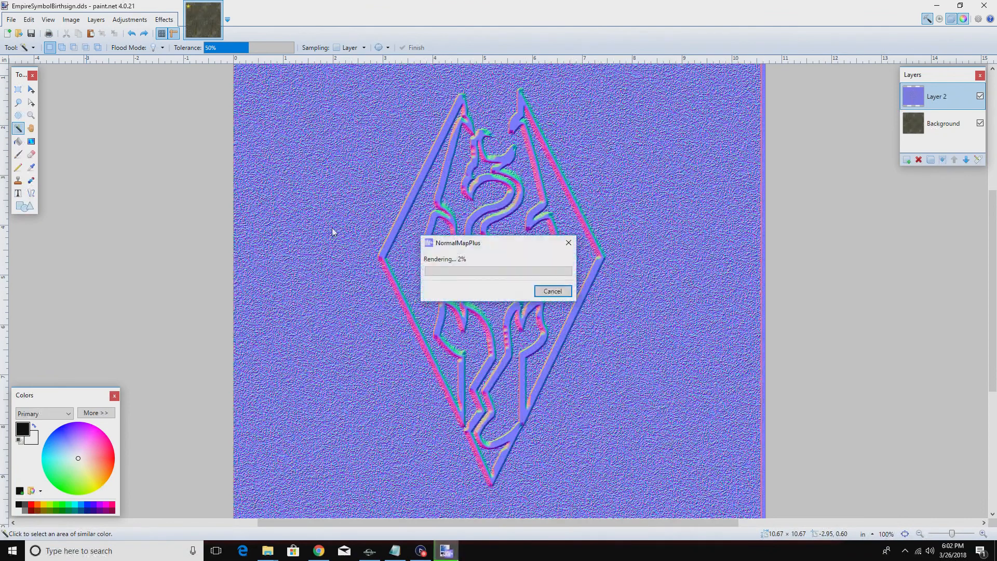
Select the normal-map texture surrounding the Empire symbol on Layer 2 with the Magic Wand and delete it
left_click(300, 237)
left_click(349, 309)
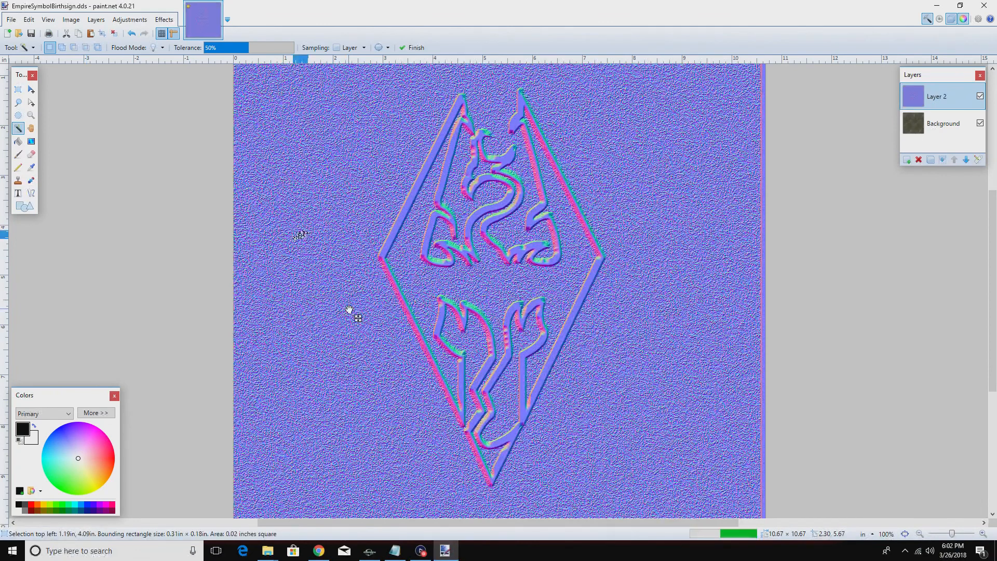
left_click(18, 91)
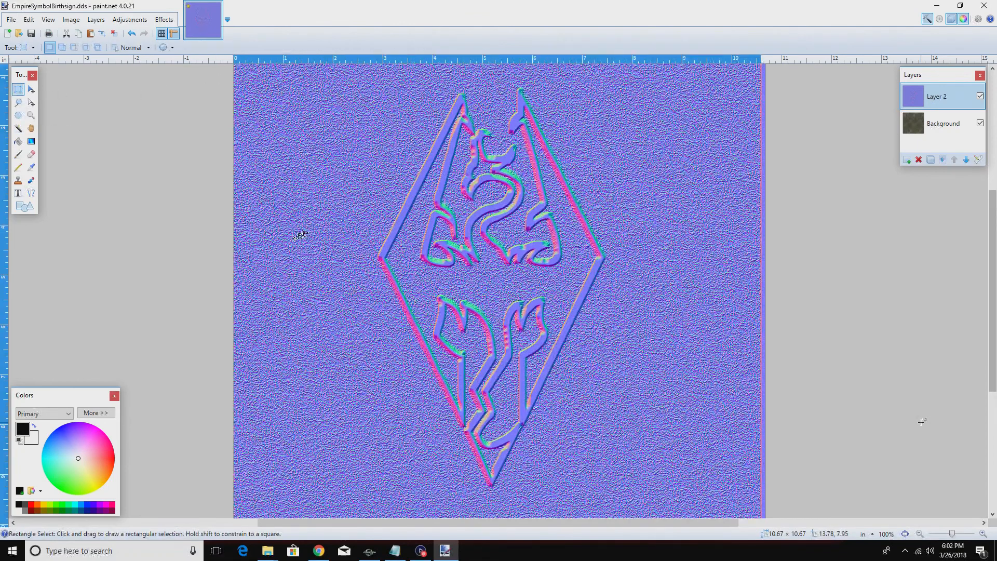
left_click_drag(951, 534, 950, 534)
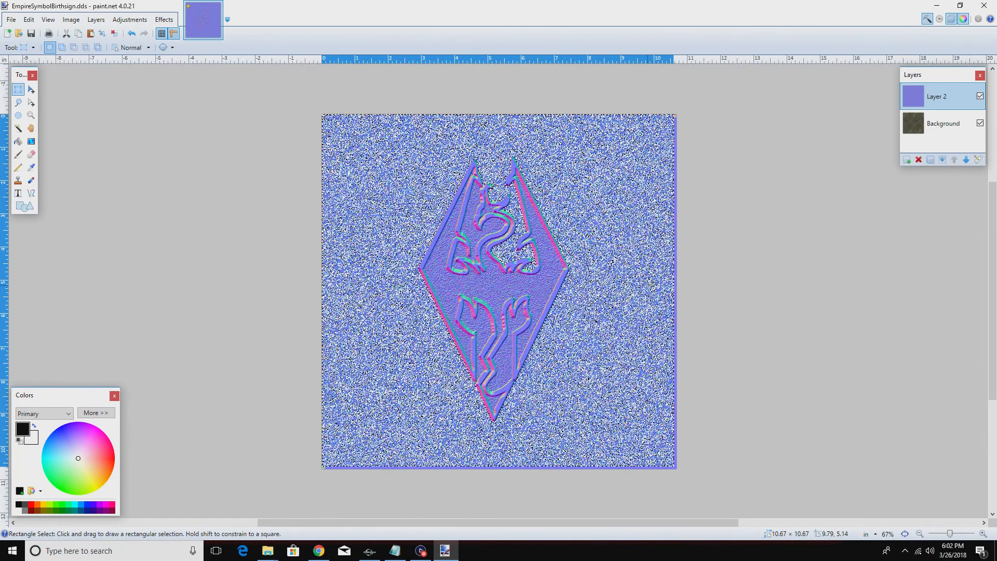
key("Delete")
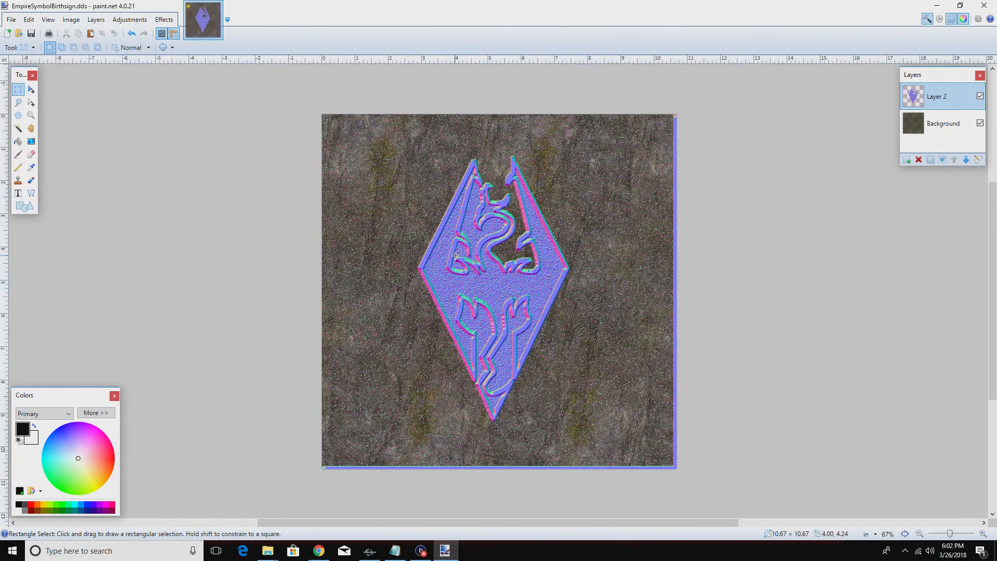
Try selecting the normal-map texture inside the Empire symbol with the Magic Wand, and clear the selection
left_click(18, 129)
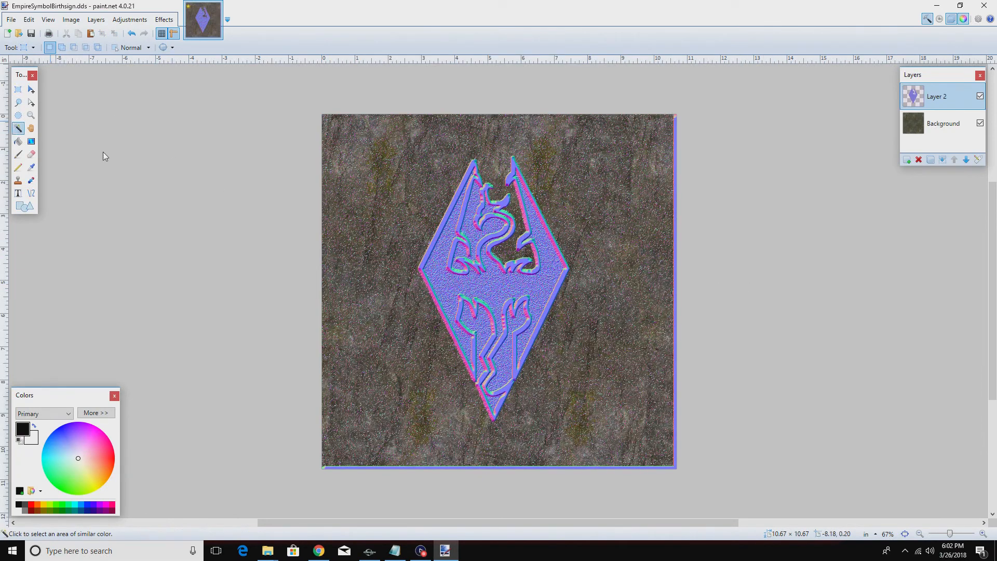
left_click(475, 235)
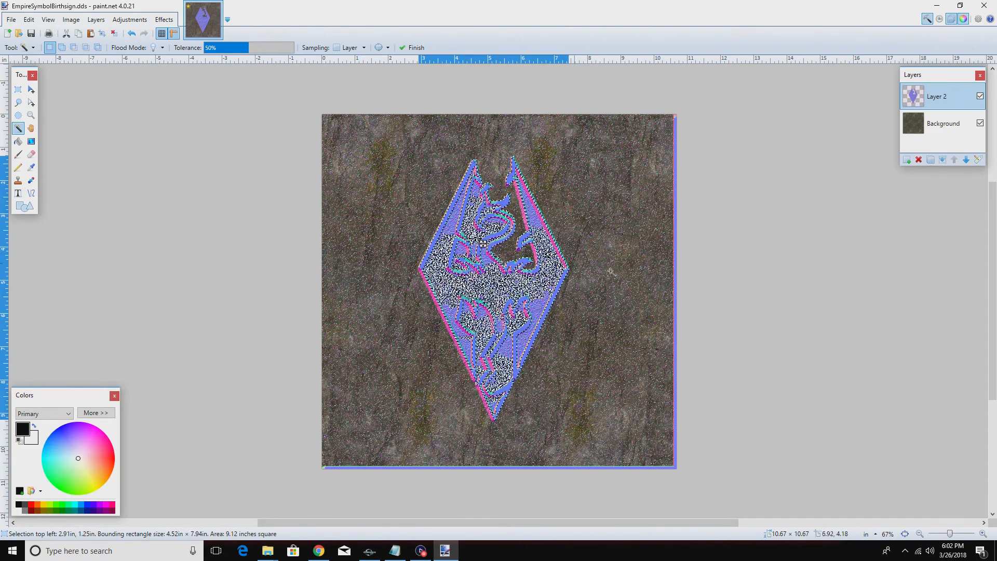
key("ctrl+d")
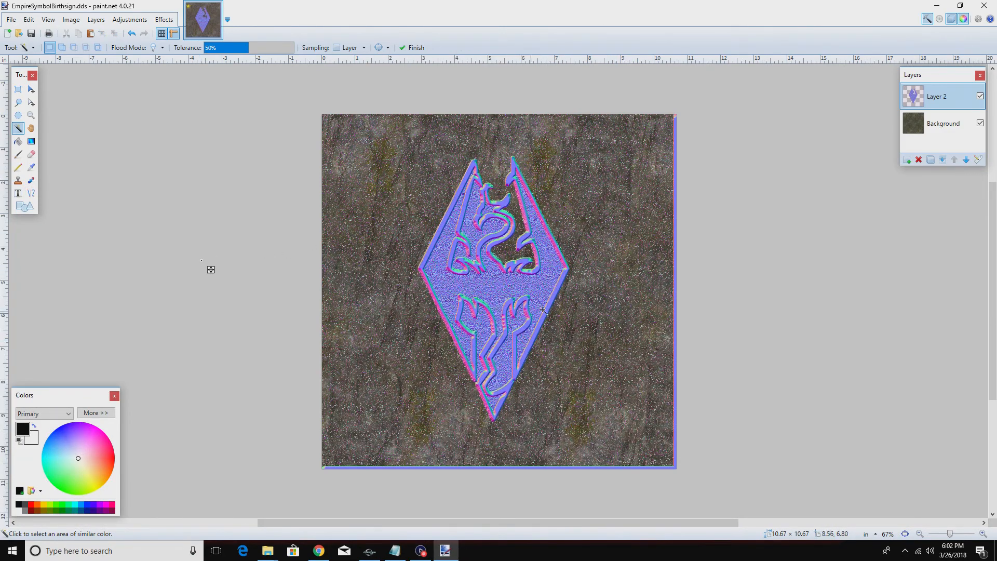
Delete the normal-map fill inside the Empire symbol on Layer 2 and lower the layer's opacity with the Transparency adjustment to about -52
left_click(485, 330)
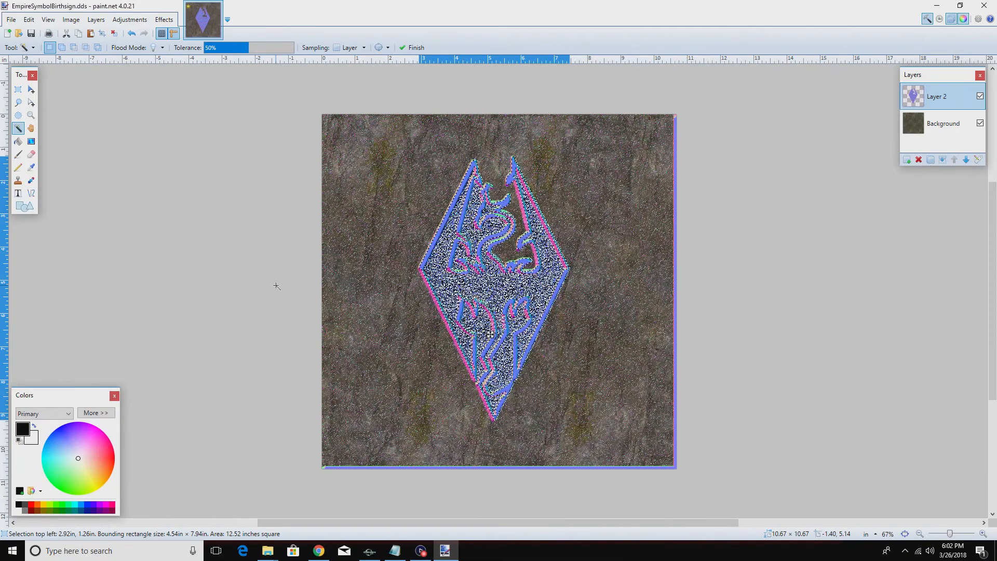
key("Delete")
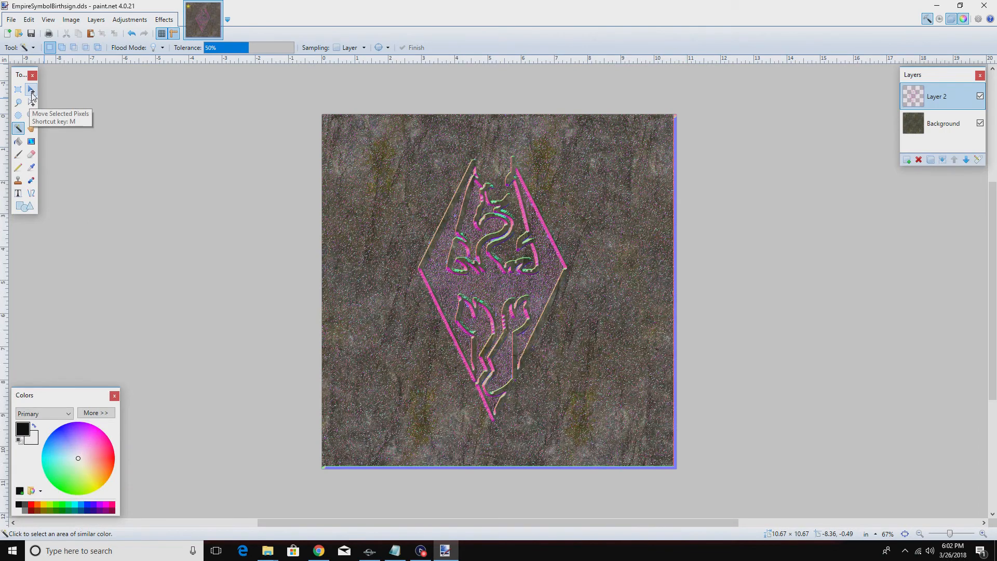
left_click(132, 20)
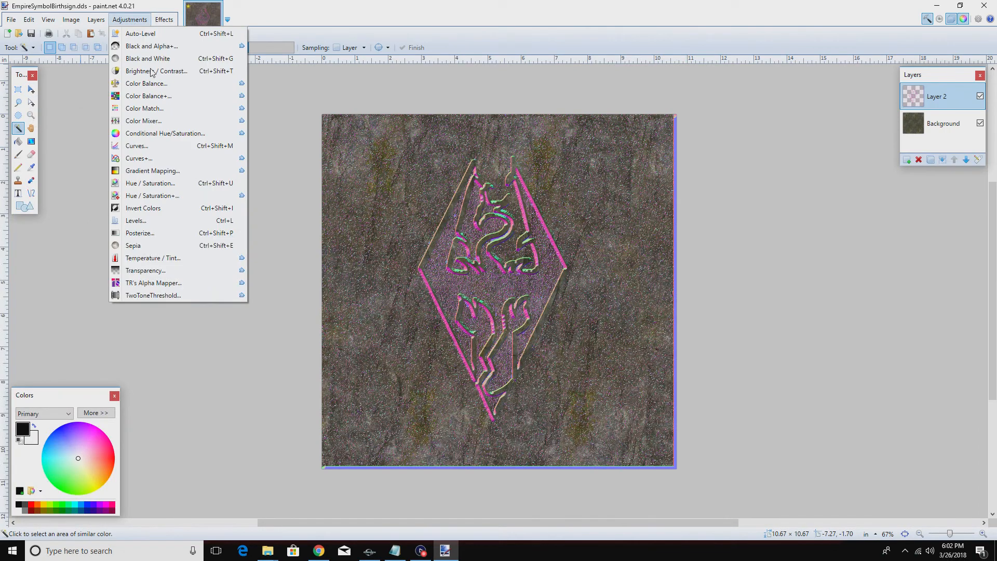
left_click(165, 274)
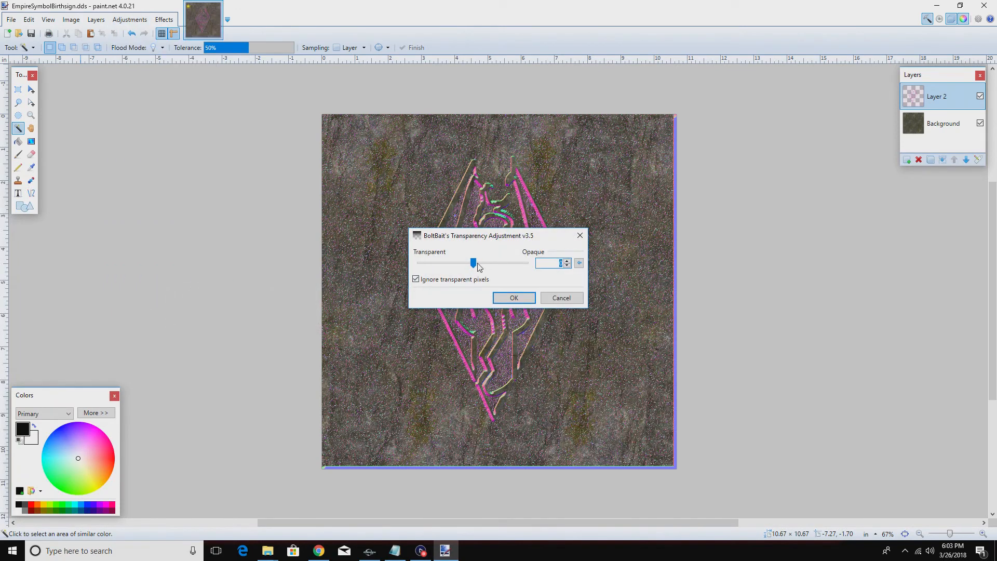
left_click_drag(470, 266, 455, 268)
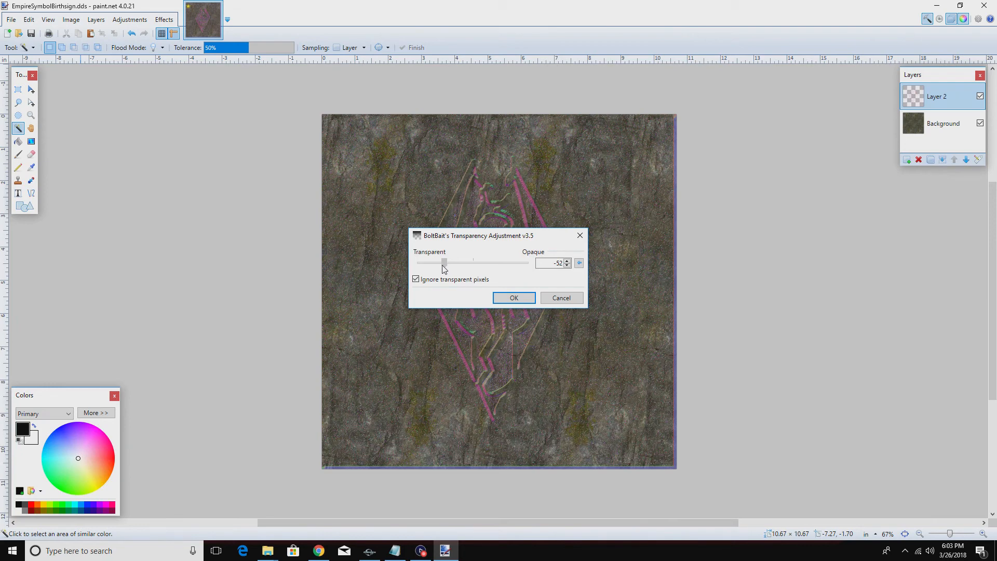
left_click(519, 304)
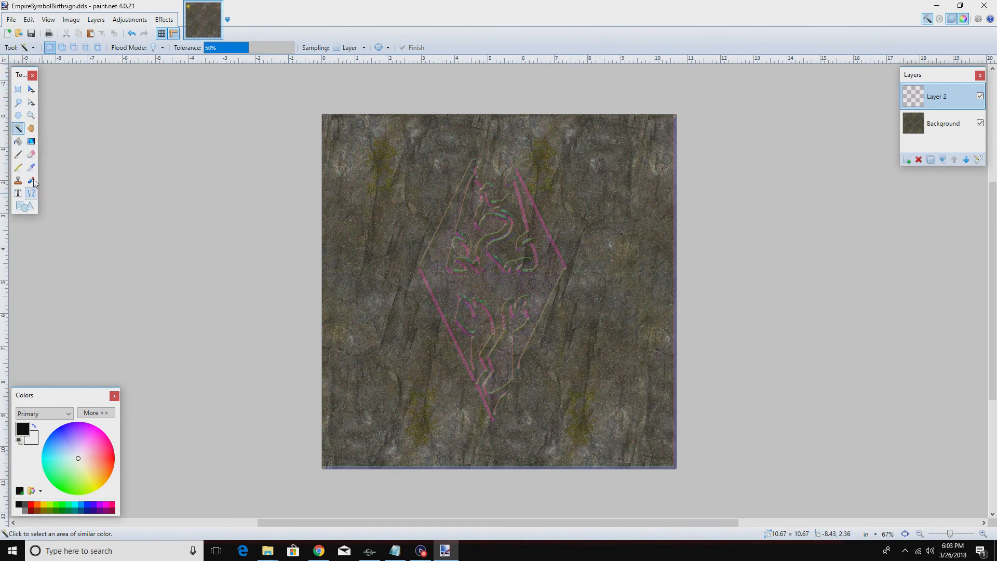
Erase the speckles and coloured edge strips around the Empire symbol on Layer 2 along the canvas borders, using an 850-wide eraser
left_click(31, 155)
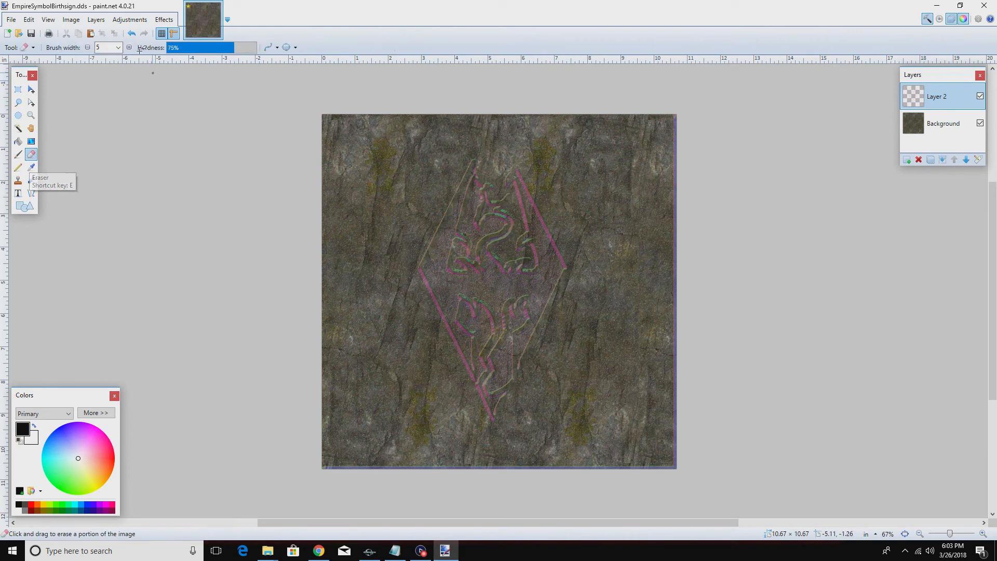
left_click(117, 47)
left_click_drag(135, 145, 133, 270)
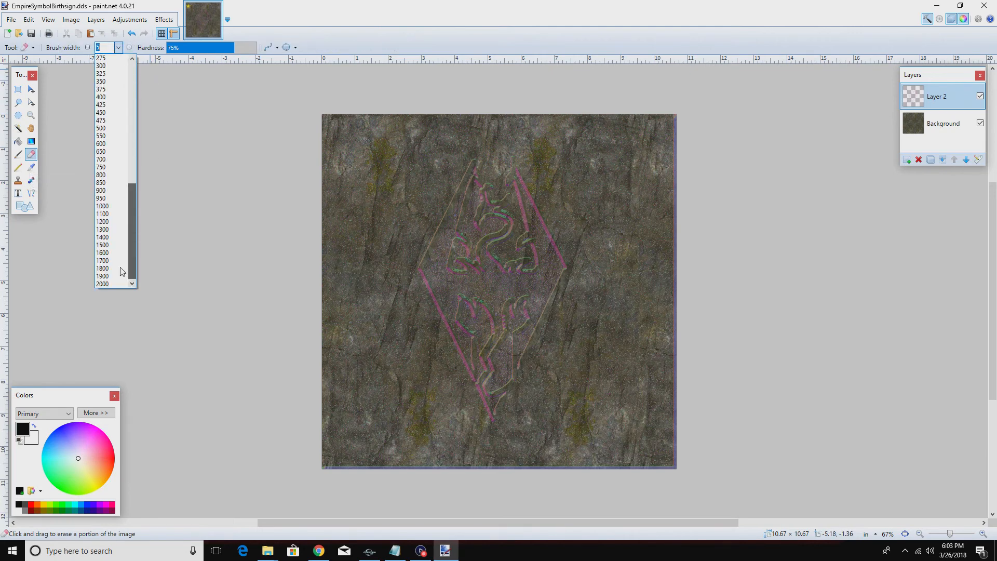
left_click(110, 182)
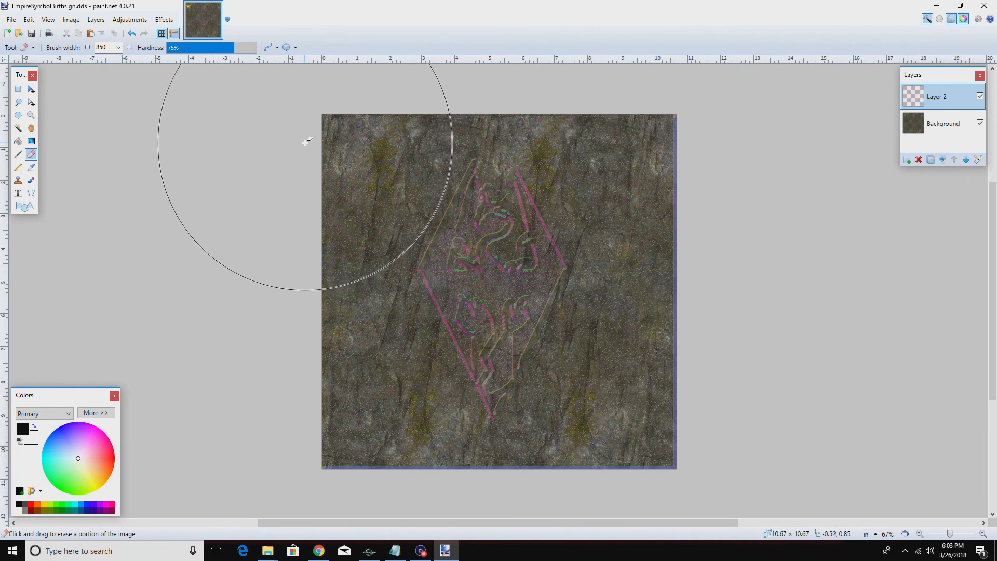
left_click_drag(306, 142, 276, 185)
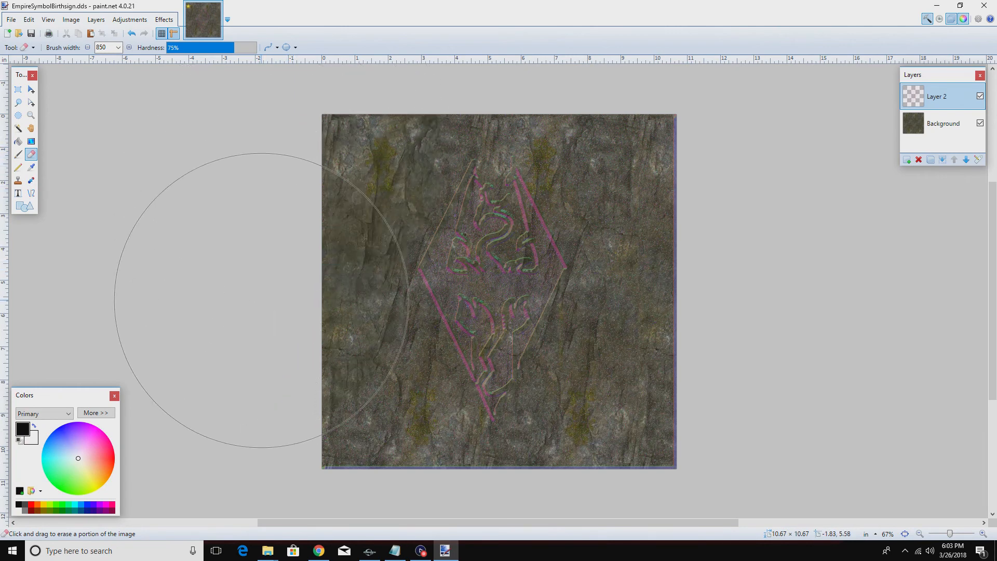
mouse_move(296, 392)
left_mouse_down()
mouse_move(336, 469)
mouse_move(393, 534)
left_mouse_up()
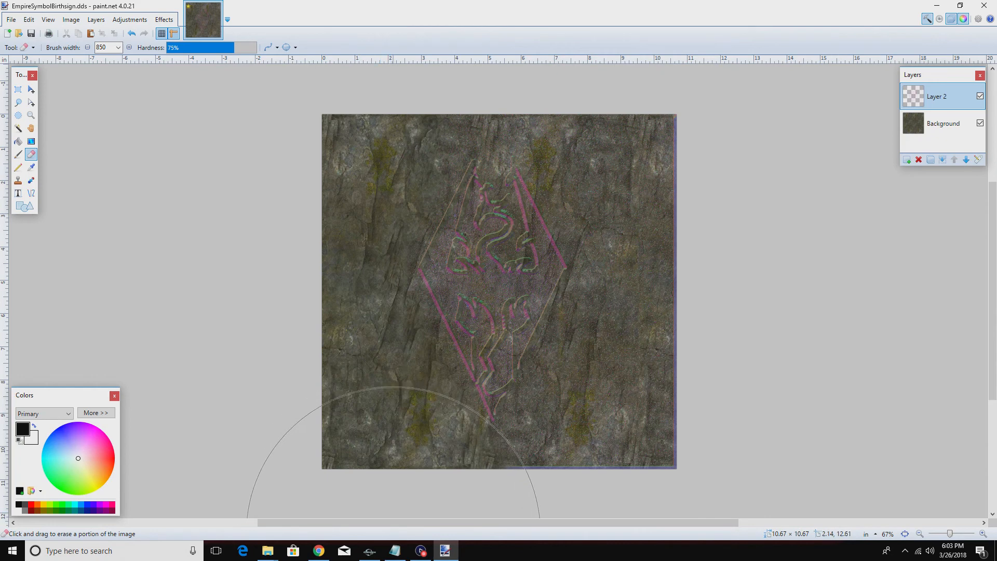
mouse_move(641, 467)
left_mouse_down()
mouse_move(676, 429)
mouse_move(694, 425)
mouse_move(726, 287)
left_mouse_up()
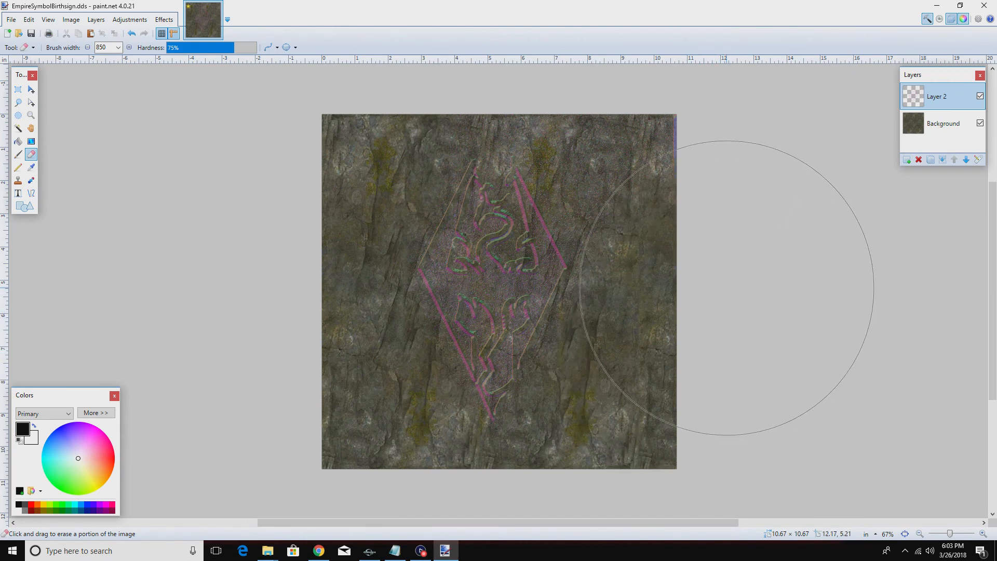
left_click(677, 127)
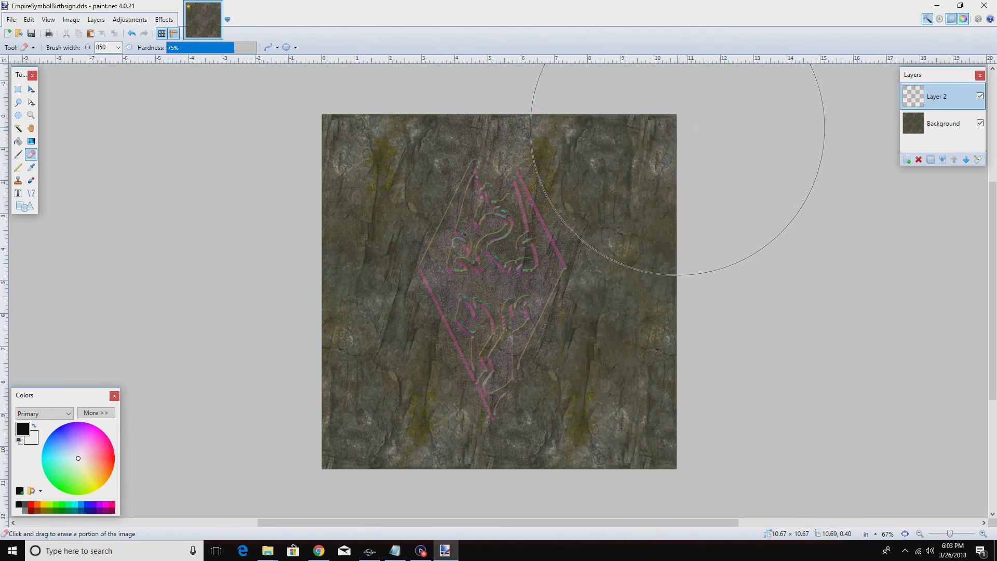
Erase stray marks near the upper tip of the Empire symbol on Layer 2, using an eraser with a brush width of 7
left_click(118, 47)
left_click(109, 76)
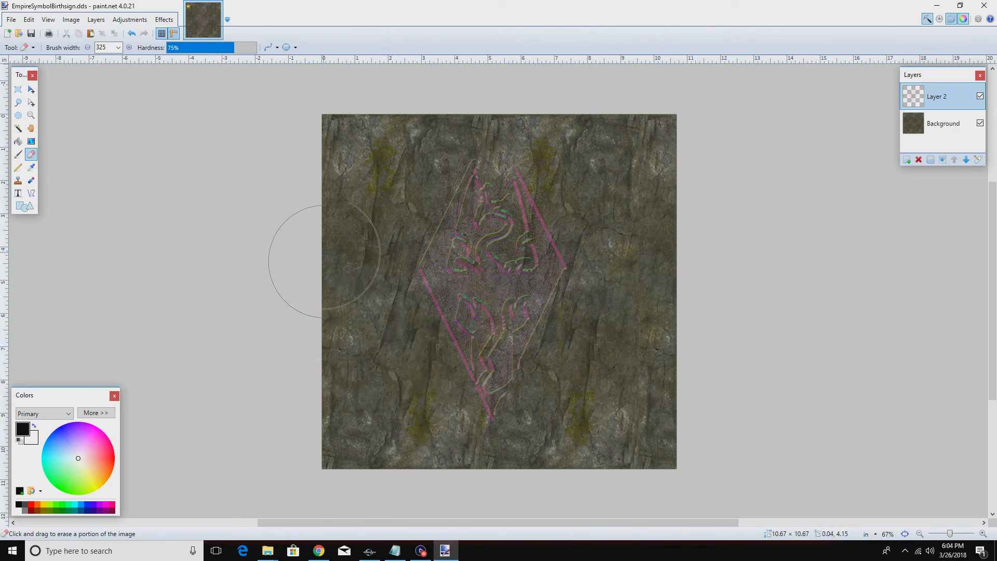
left_click(119, 48)
left_click_drag(131, 194, 144, 74)
left_click(103, 106)
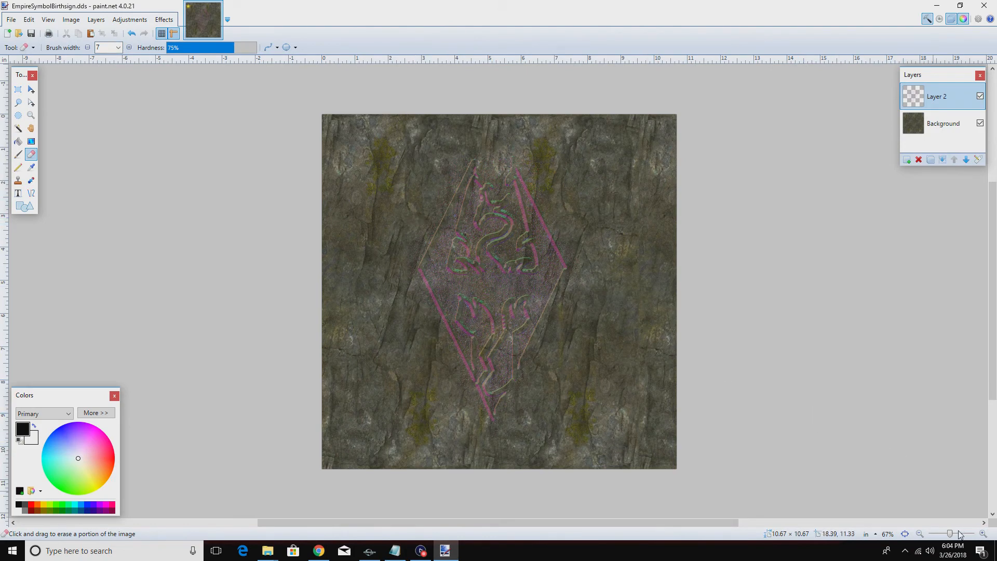
left_click_drag(949, 538, 958, 537)
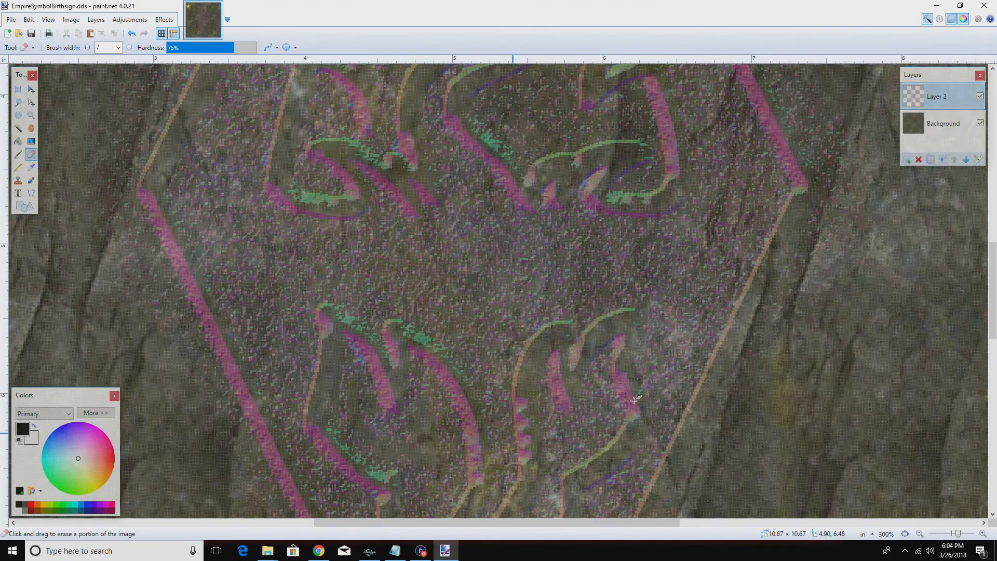
left_click_drag(993, 322, 994, 383)
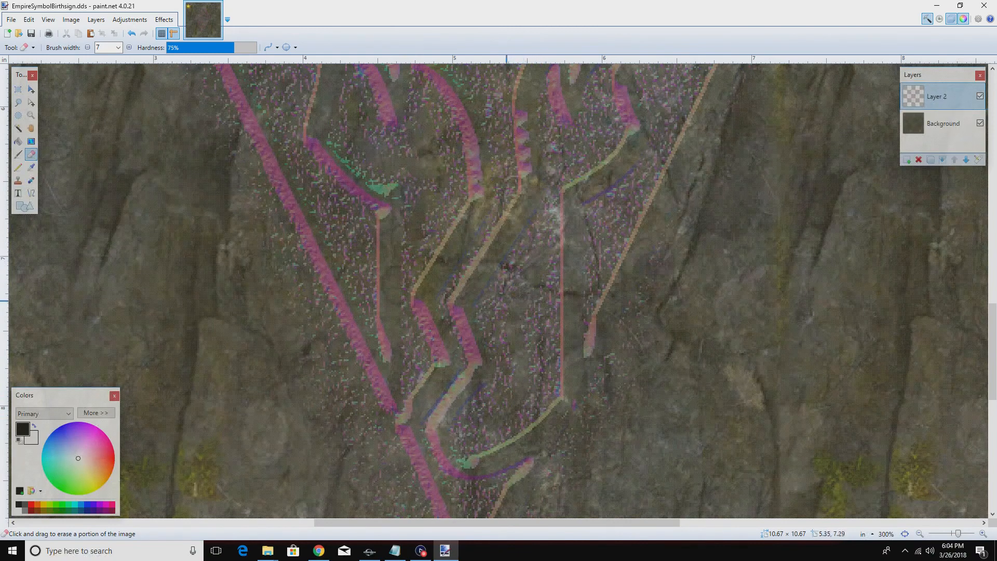
left_click_drag(993, 386, 993, 295)
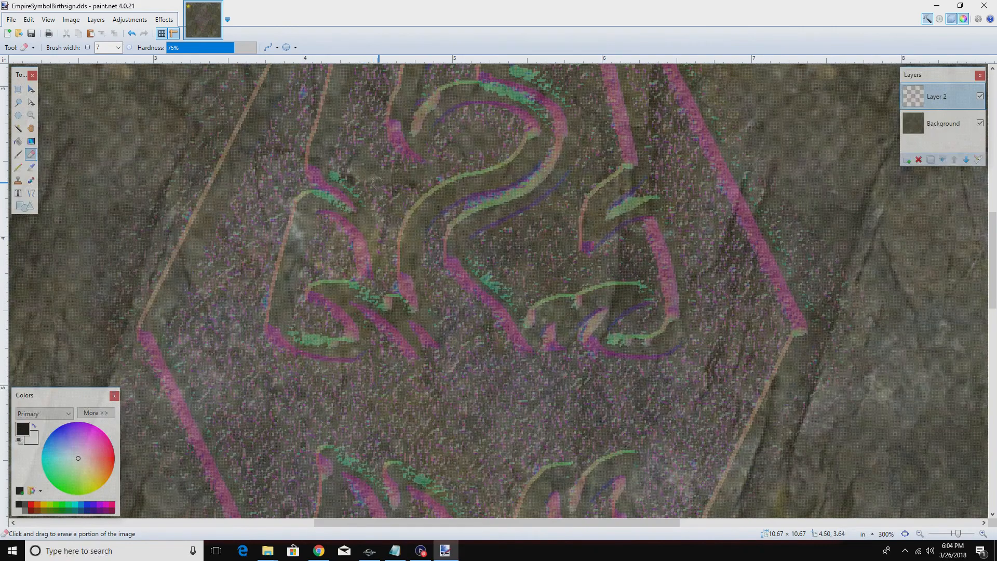
left_click_drag(995, 288, 995, 241)
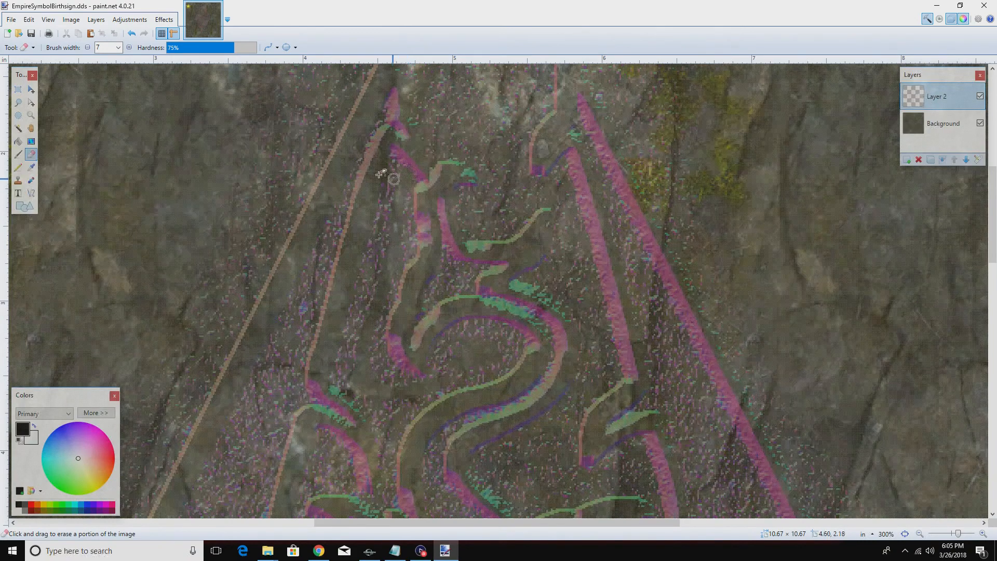
mouse_move(391, 154)
left_mouse_down()
mouse_move(399, 150)
mouse_move(419, 172)
mouse_move(391, 158)
mouse_move(368, 275)
left_mouse_up()
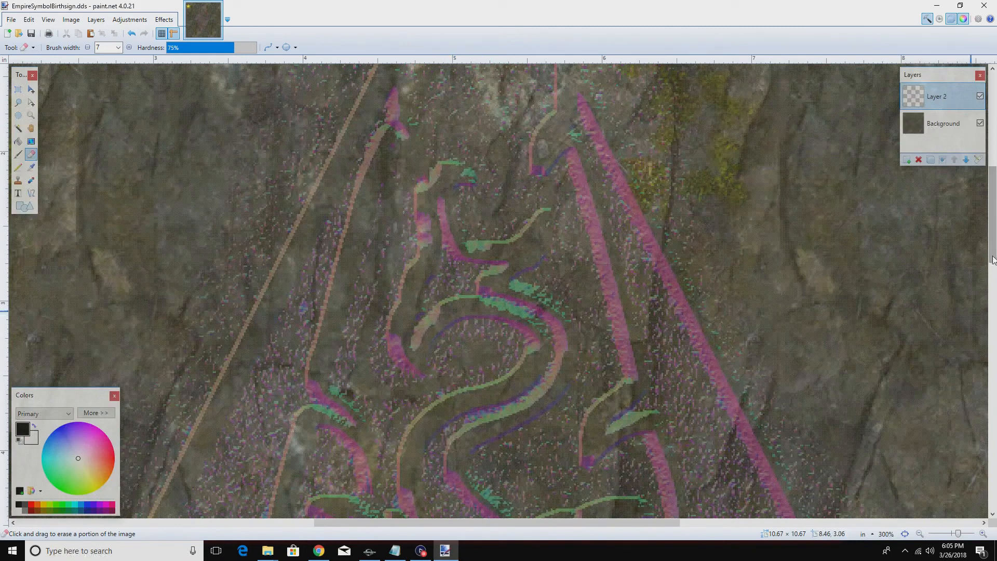
Merge Layer 2 down into the Background layer
left_click_drag(958, 534, 952, 536)
scroll(992, 297, "down", 3)
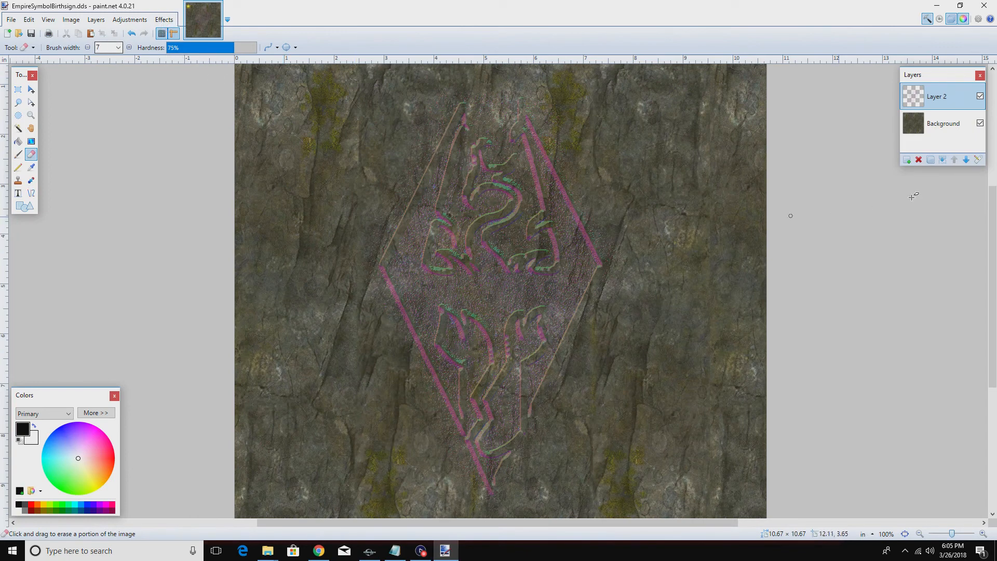
key("ctrl+m")
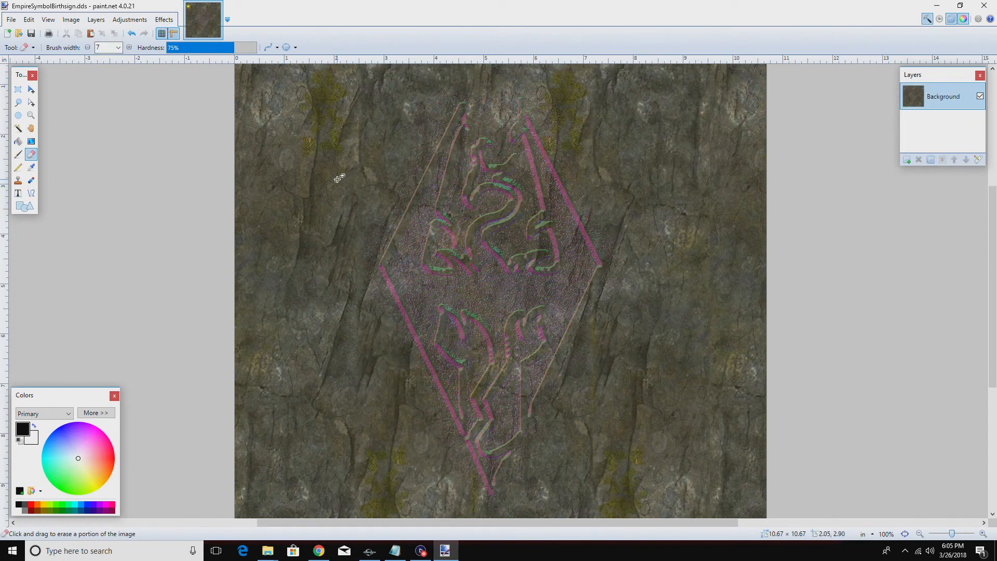
Try the NormalMapPlus effect on the merged image with X 1.000, Y 0.820 and Z 0.141, cancel it and undo the layer merge
left_click(164, 20)
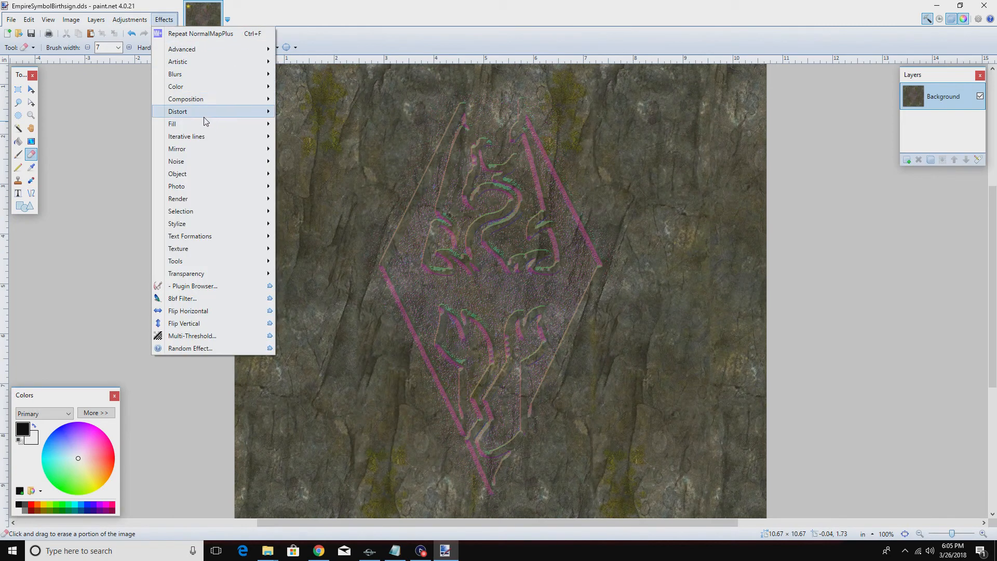
mouse_move(184, 190)
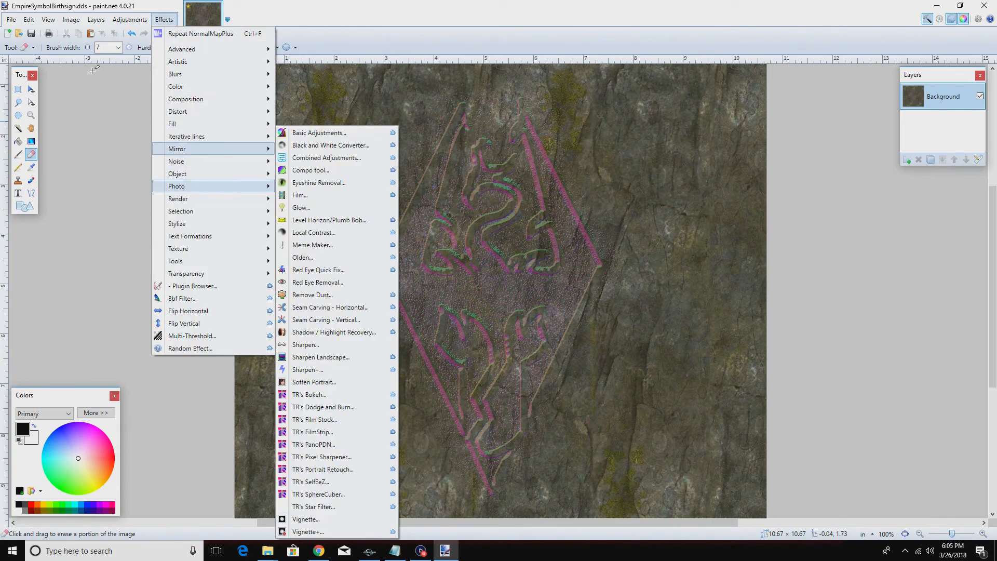
mouse_move(192, 237)
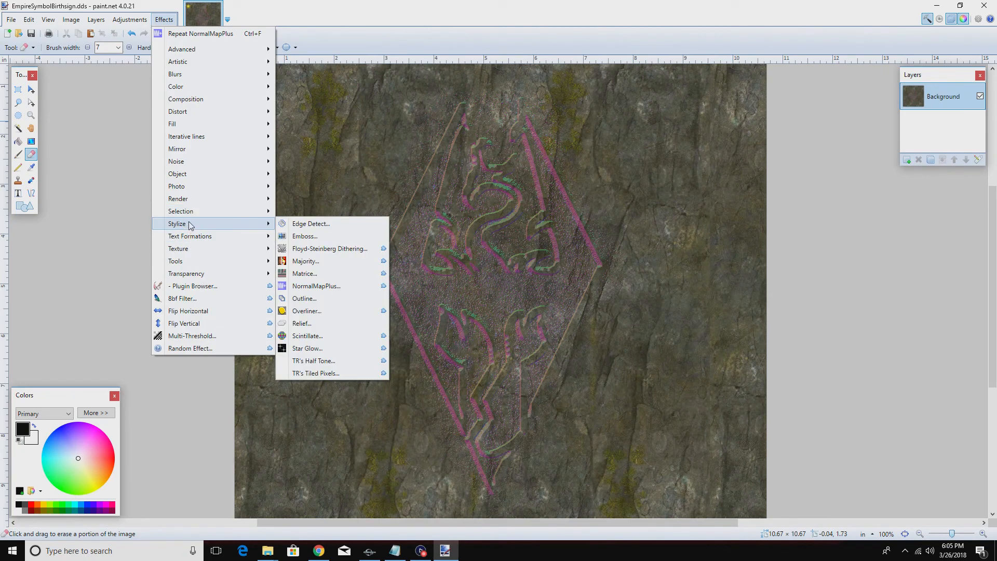
left_click(316, 285)
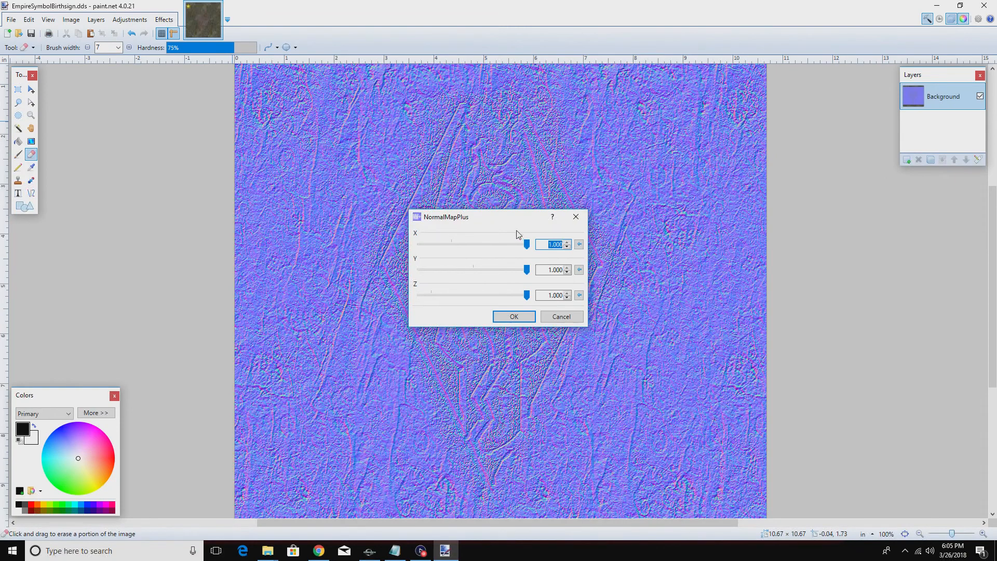
left_click_drag(513, 225, 340, 170)
left_click_drag(356, 209, 298, 213)
left_click_drag(352, 247, 260, 243)
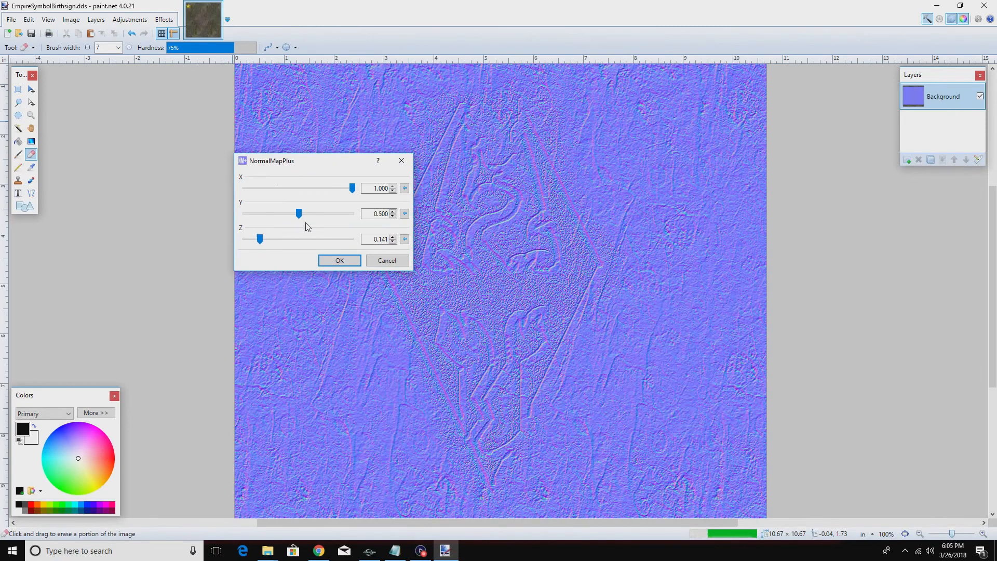
mouse_move(352, 188)
left_mouse_down()
mouse_move(244, 188)
mouse_move(352, 188)
left_mouse_up()
left_click_drag(299, 214, 332, 216)
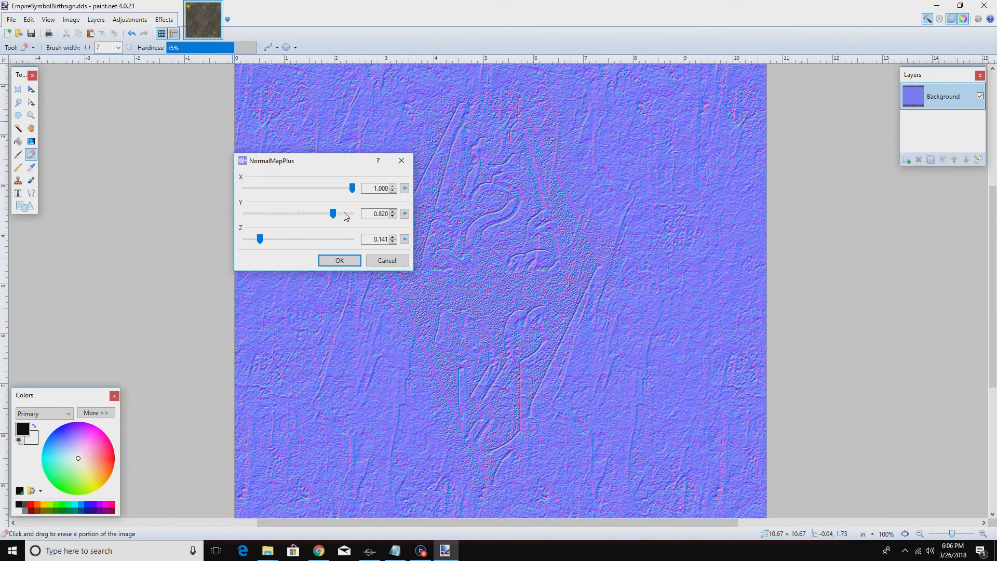
left_click(394, 264)
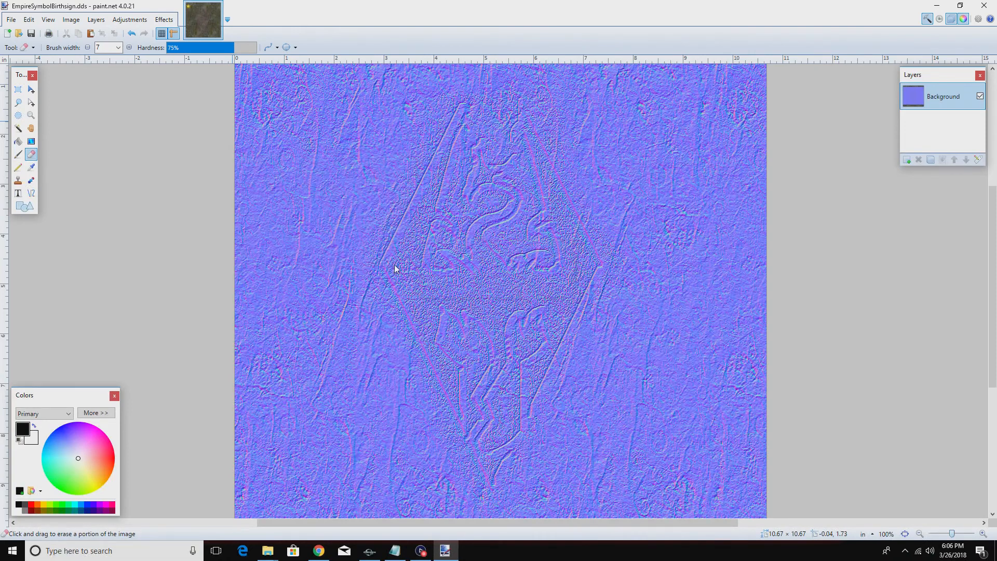
left_click(133, 35)
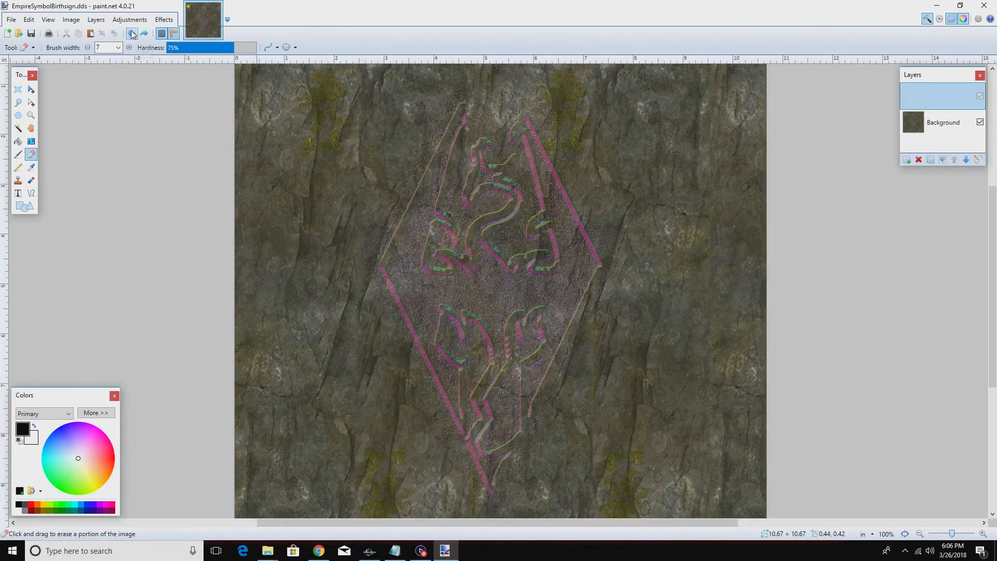
Apply the NormalMapPlus effect to the Background layer alone, with X, Y and Z at 1.000
left_click(957, 129)
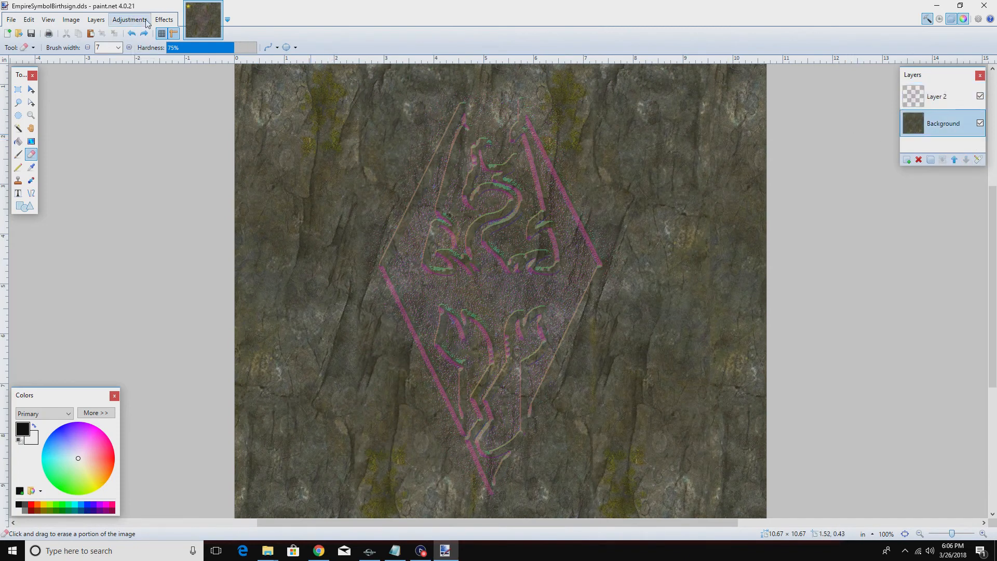
left_click(163, 21)
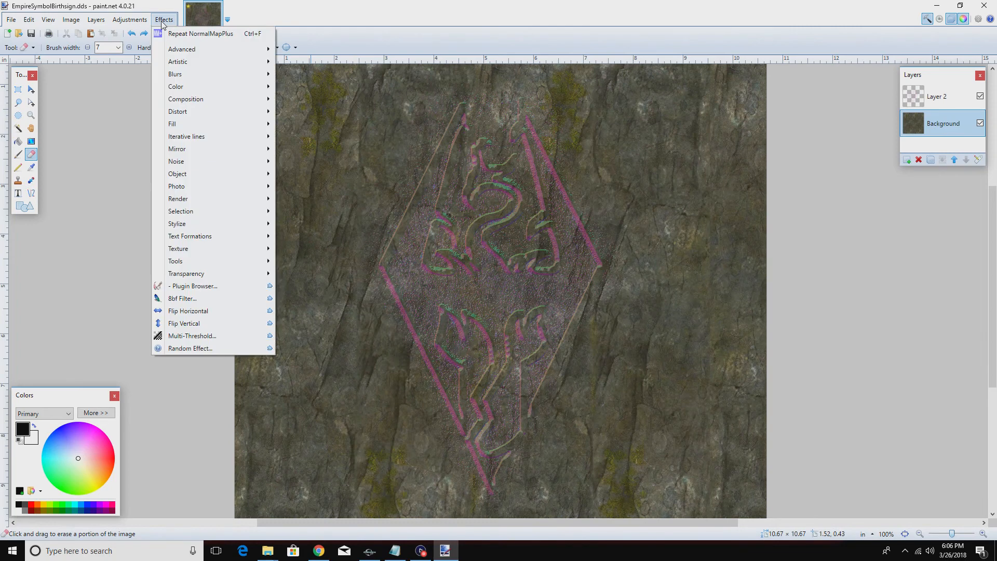
mouse_move(224, 223)
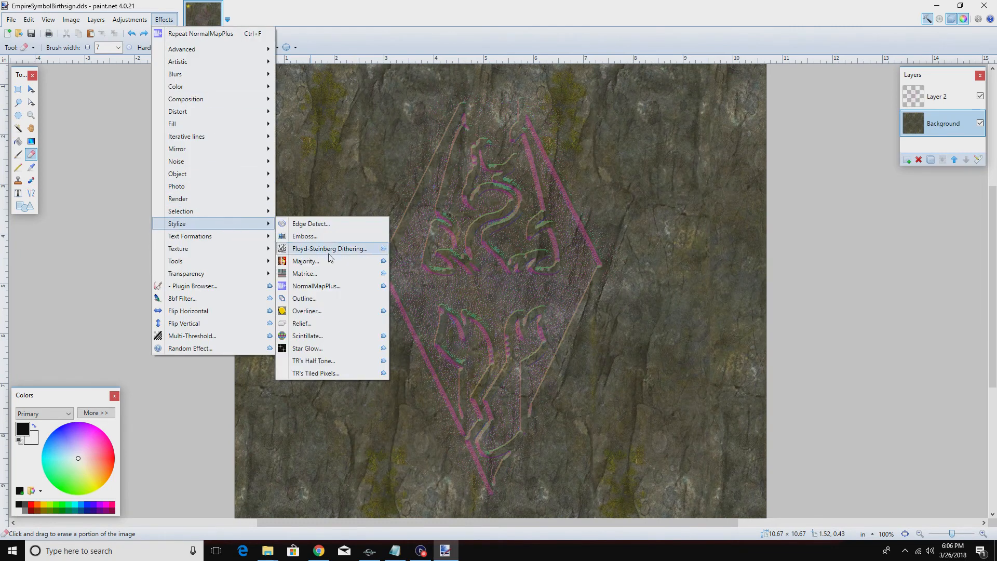
left_click(318, 286)
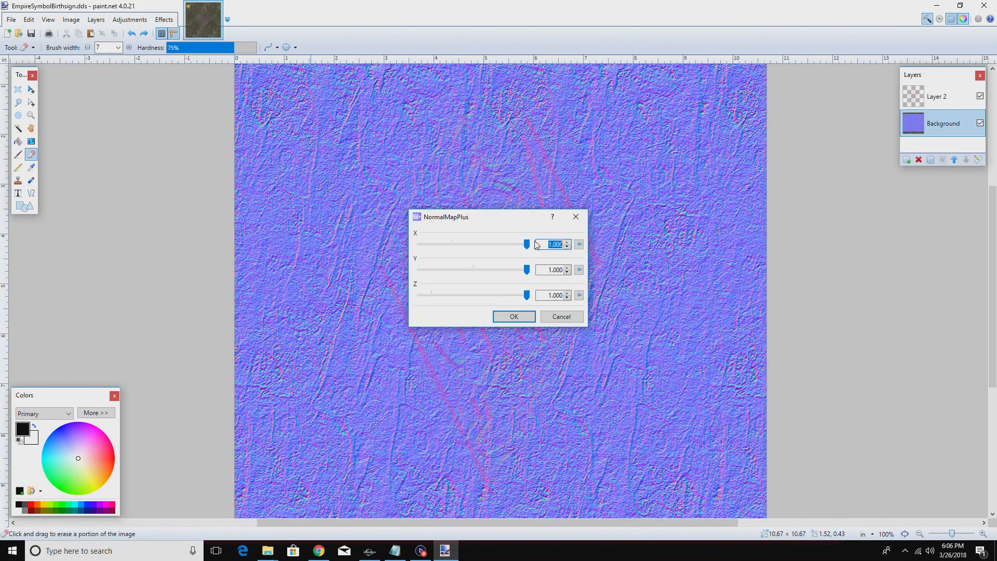
left_click(524, 317)
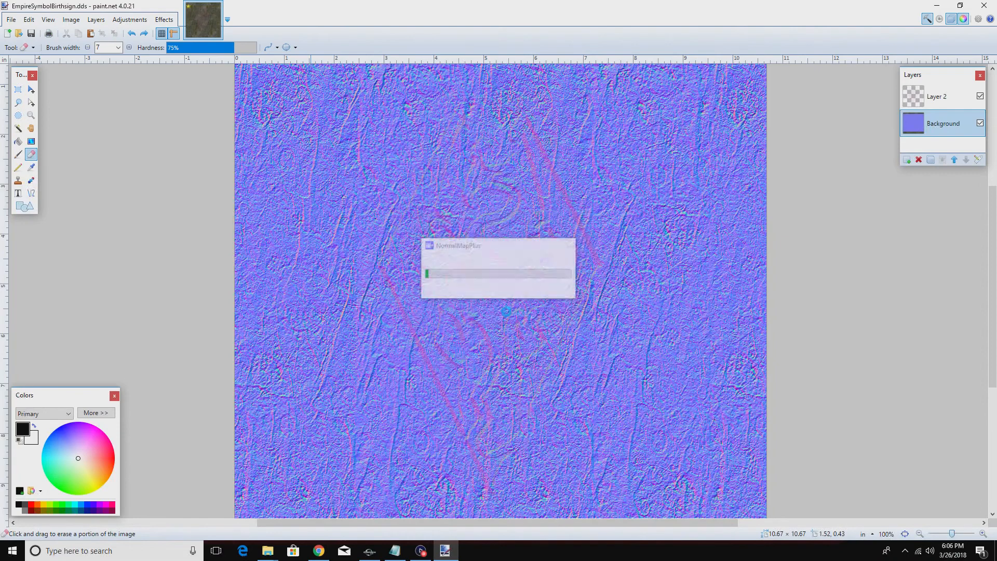
Apply the Transparency adjustment to the Background layer at -51, leaving transparent pixels ignored
left_click(164, 19)
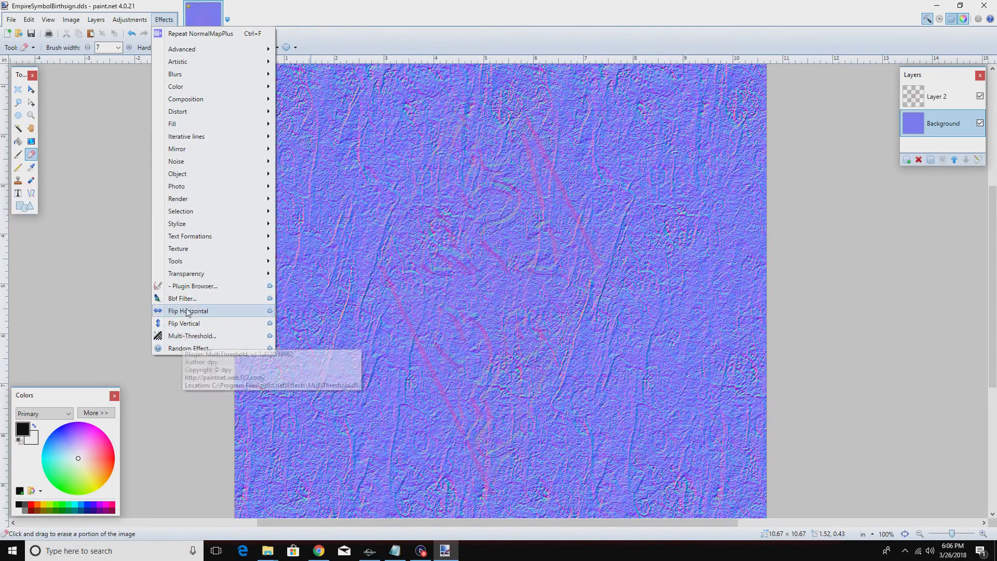
mouse_move(191, 278)
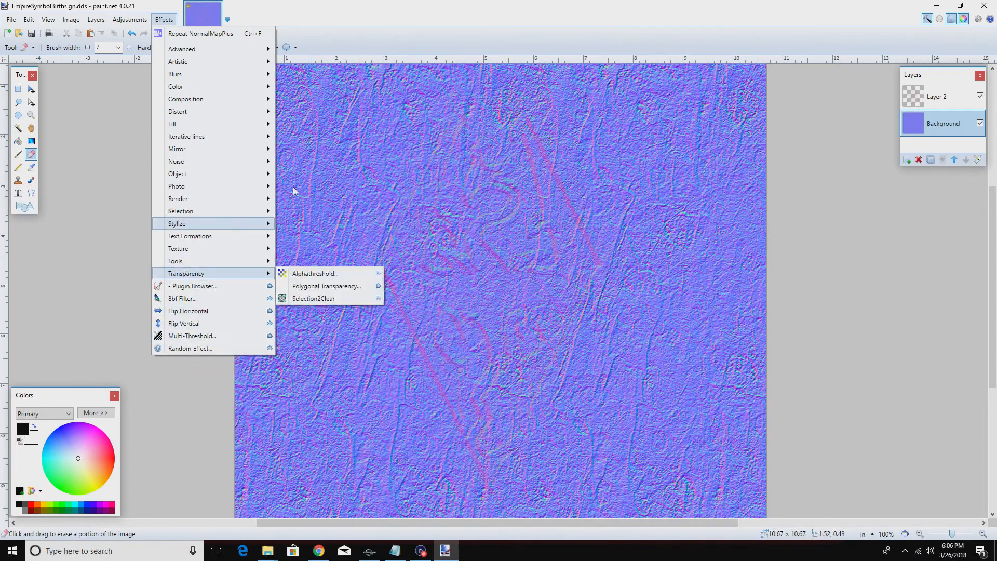
mouse_move(177, 223)
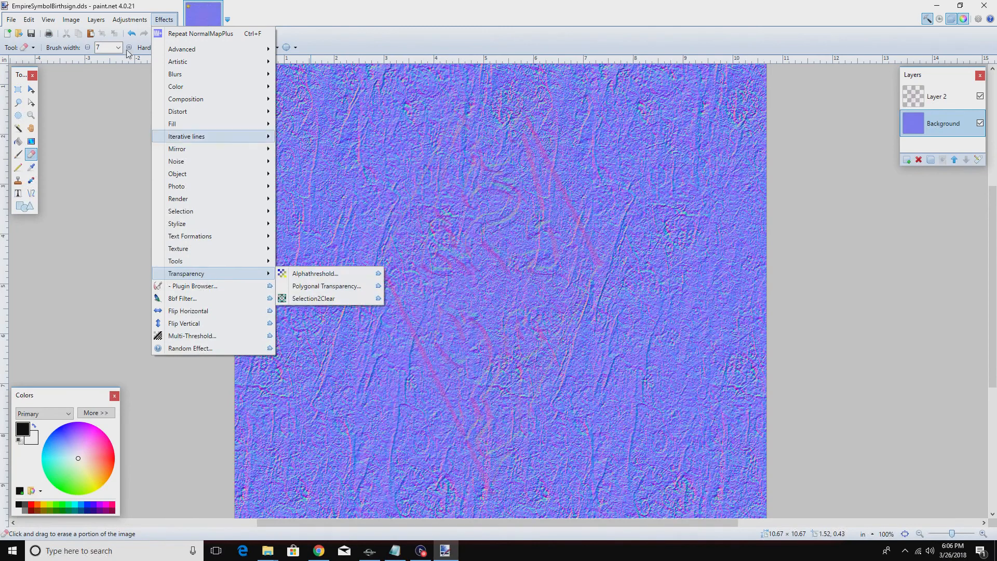
left_click(130, 19)
left_click(145, 270)
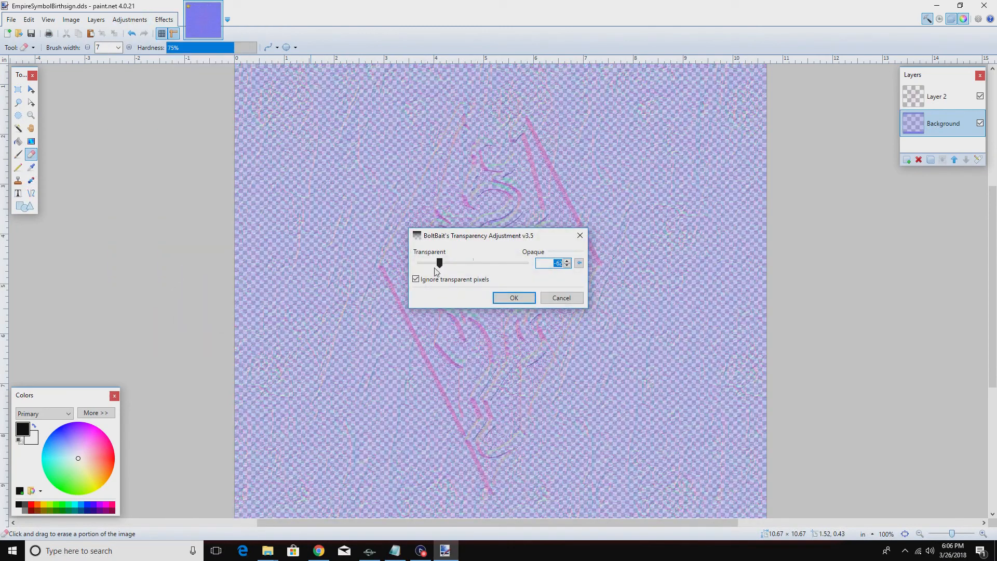
left_click_drag(441, 267, 447, 267)
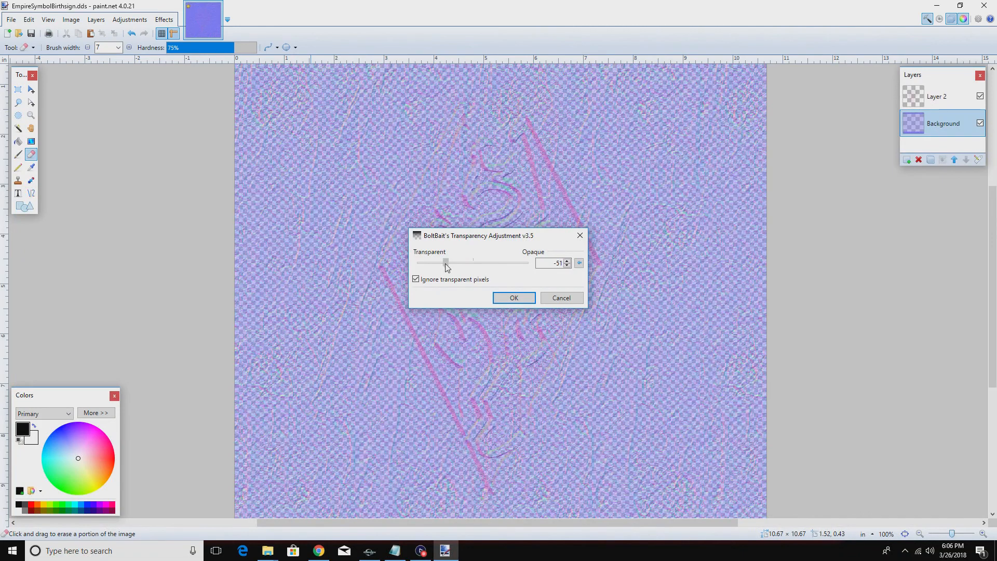
left_click(513, 298)
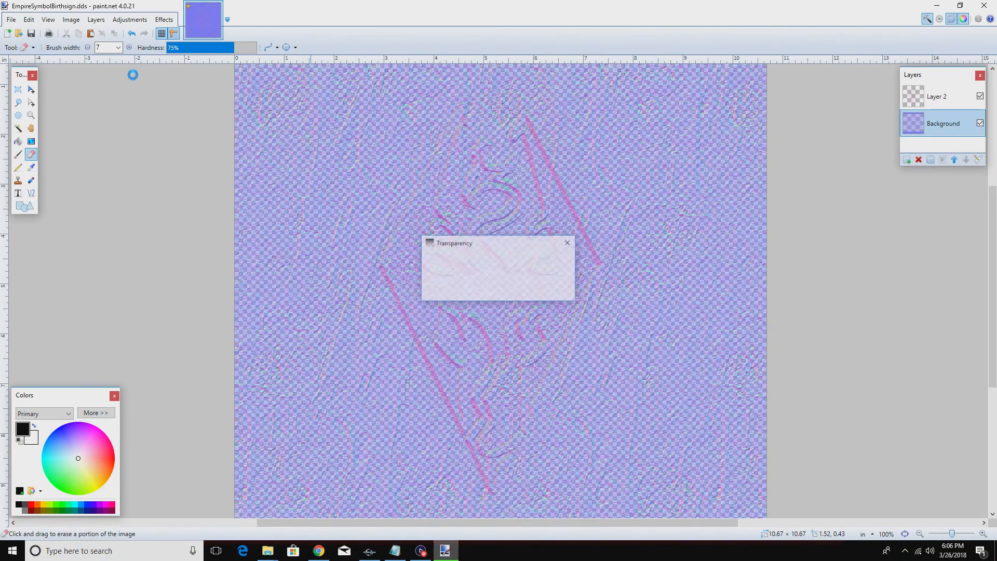
Try selecting the whole Background layer for moving, and clear the selection
left_click(18, 89)
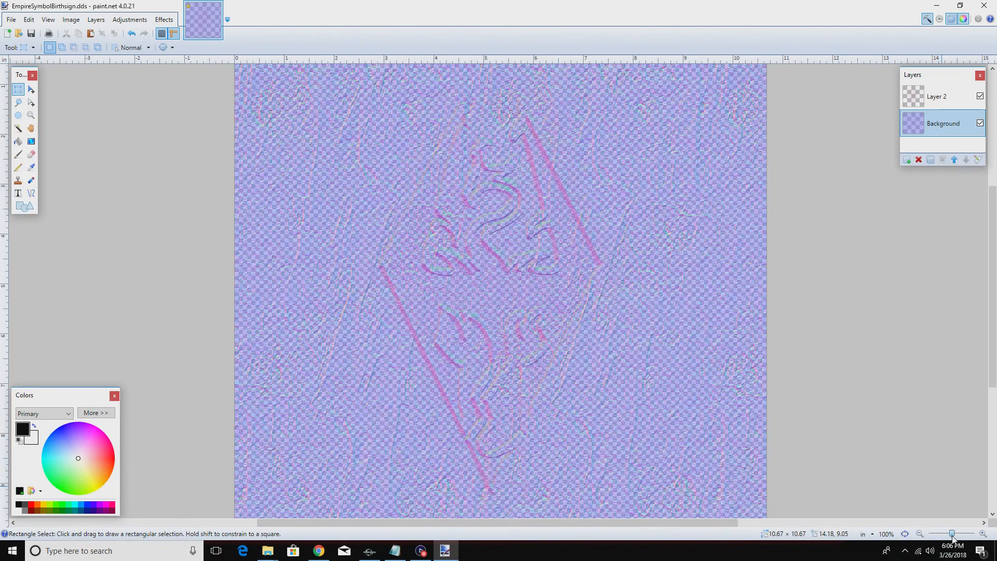
left_click_drag(954, 539, 951, 539)
key("ctrl+a")
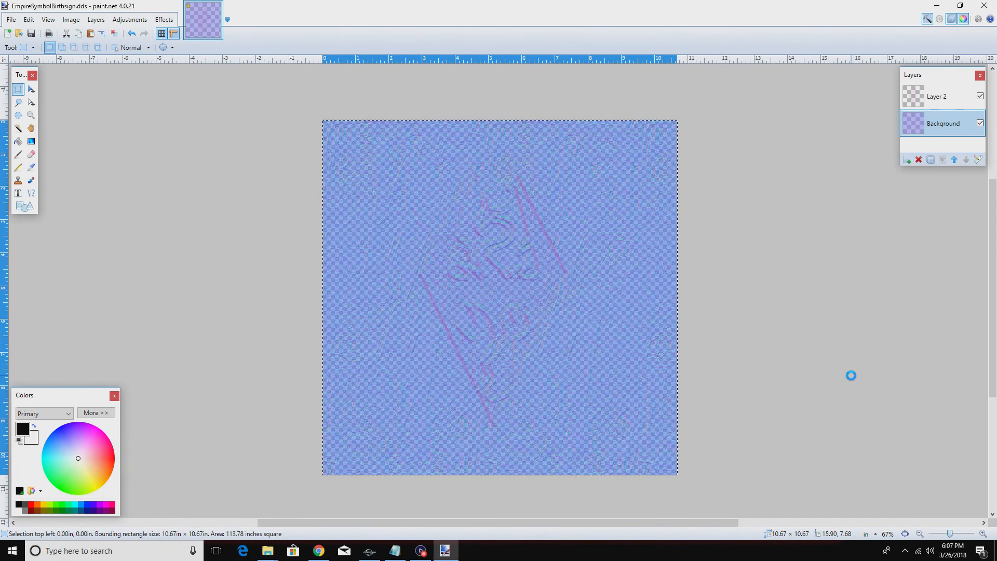
key("m")
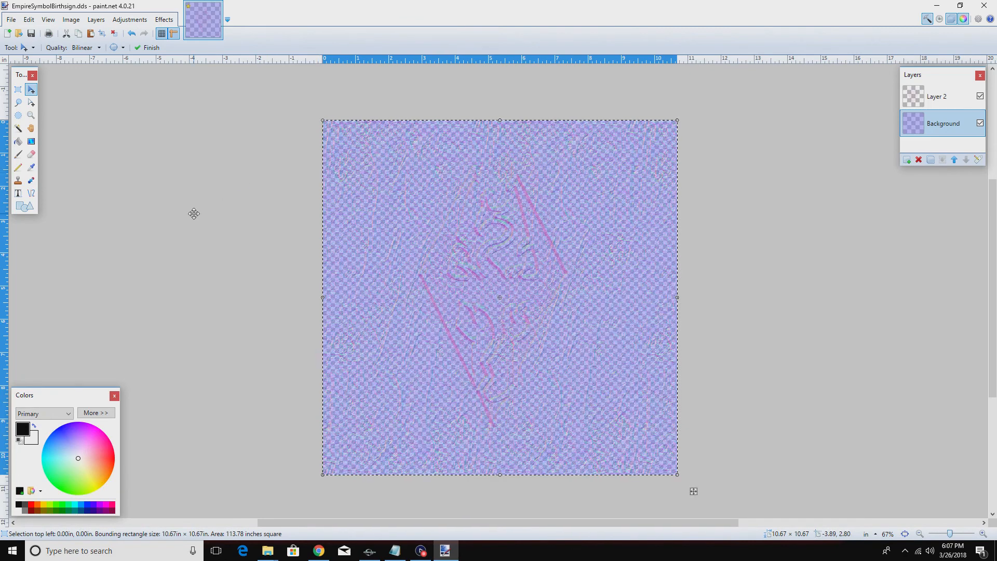
left_click(18, 89)
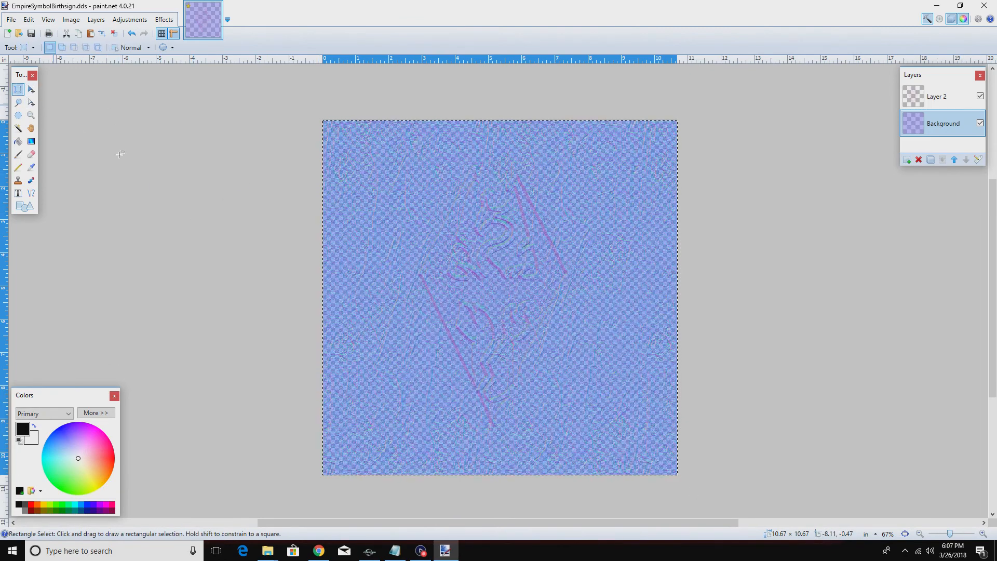
left_click(74, 176)
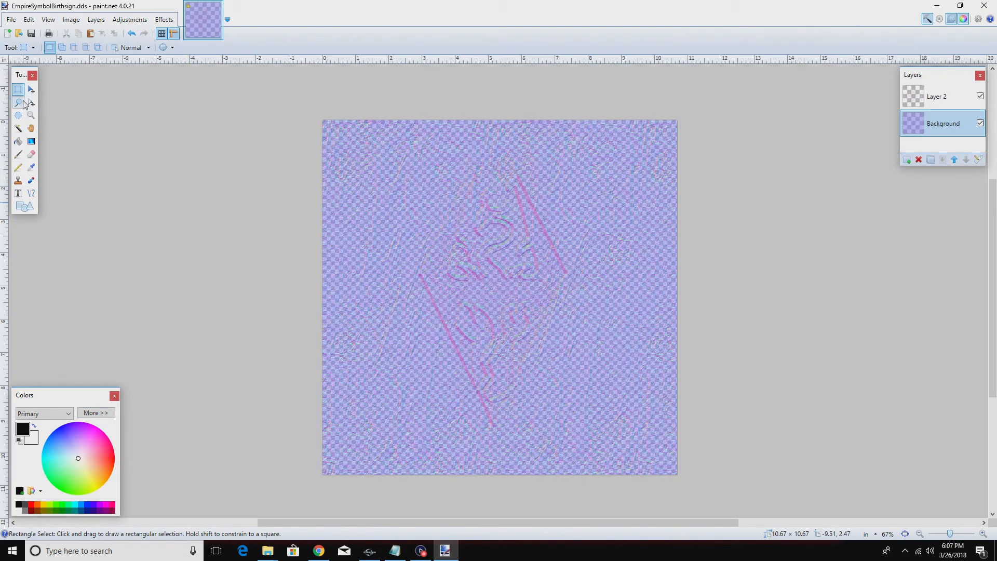
Try erasing a small patch of the Background layer beside the Empire symbol with brush width 7, and undo it
left_click(18, 167)
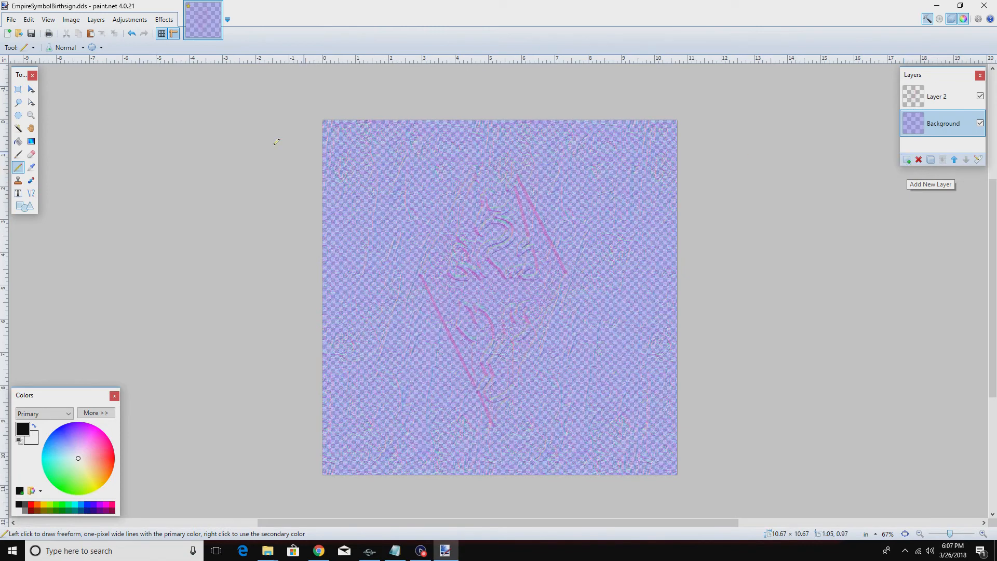
left_click(31, 154)
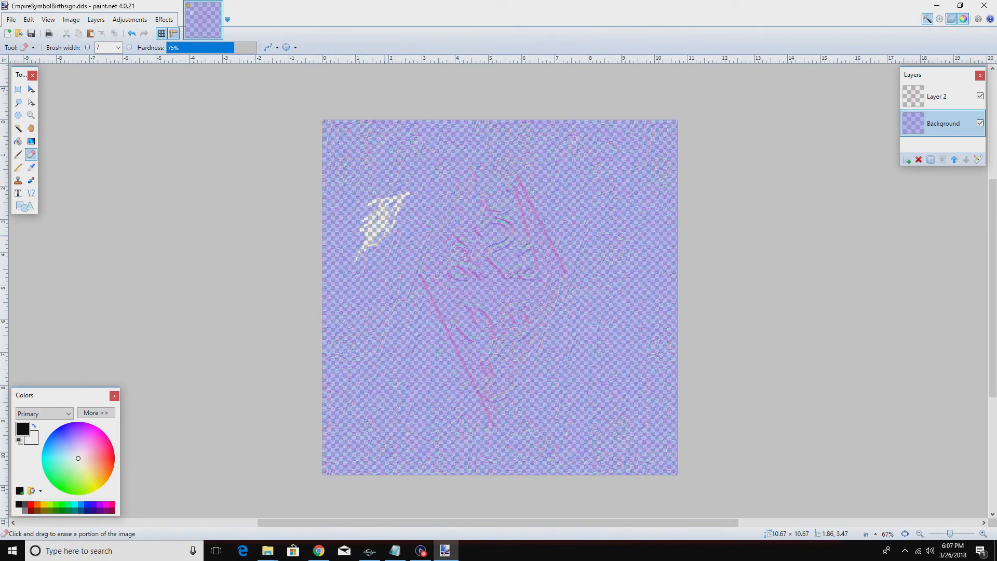
left_click(132, 33)
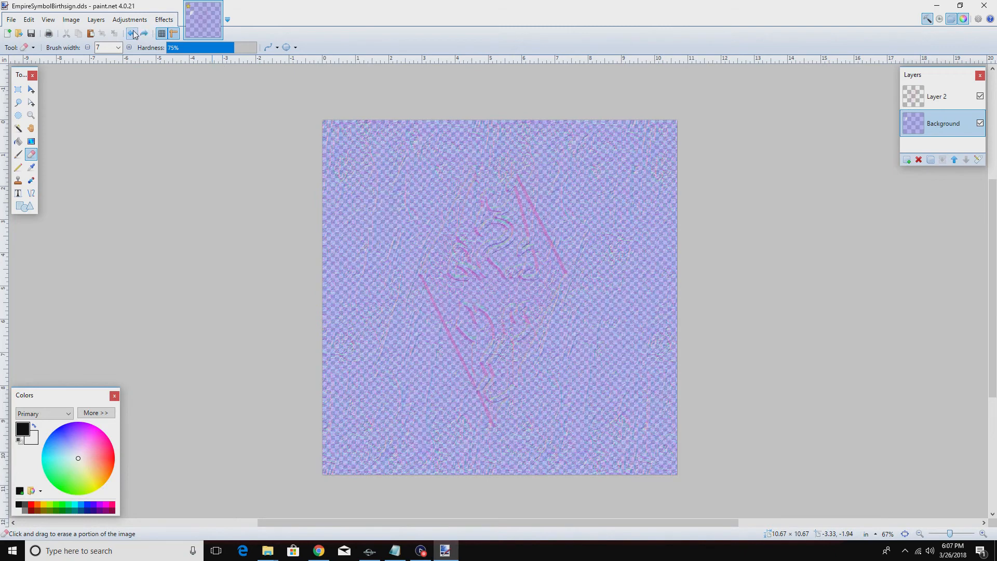
Try Magic Wand selections at 50% tolerance on the semi-transparent Background layer beside the Empire symbol, and clear the selection
left_click(18, 128)
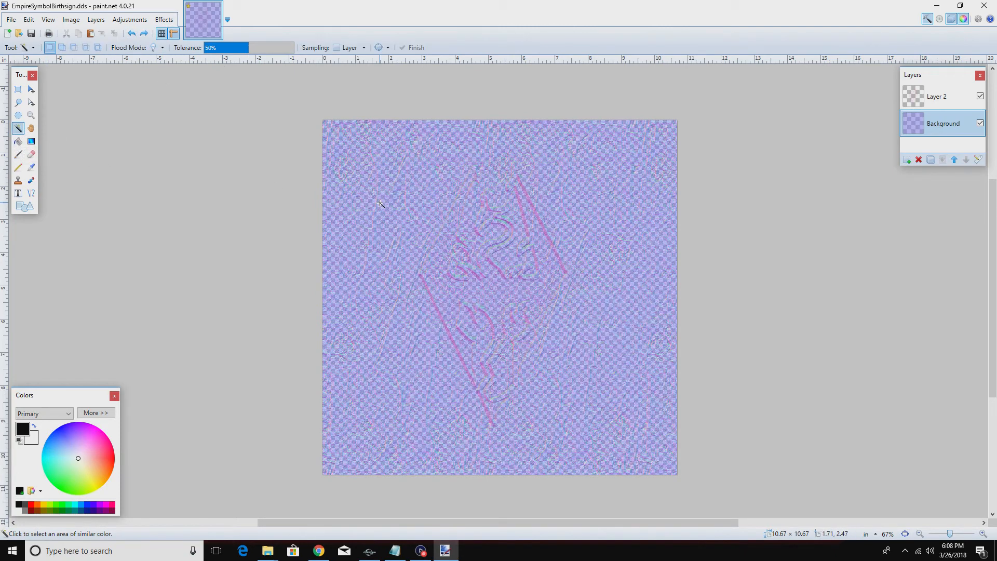
left_click(379, 203)
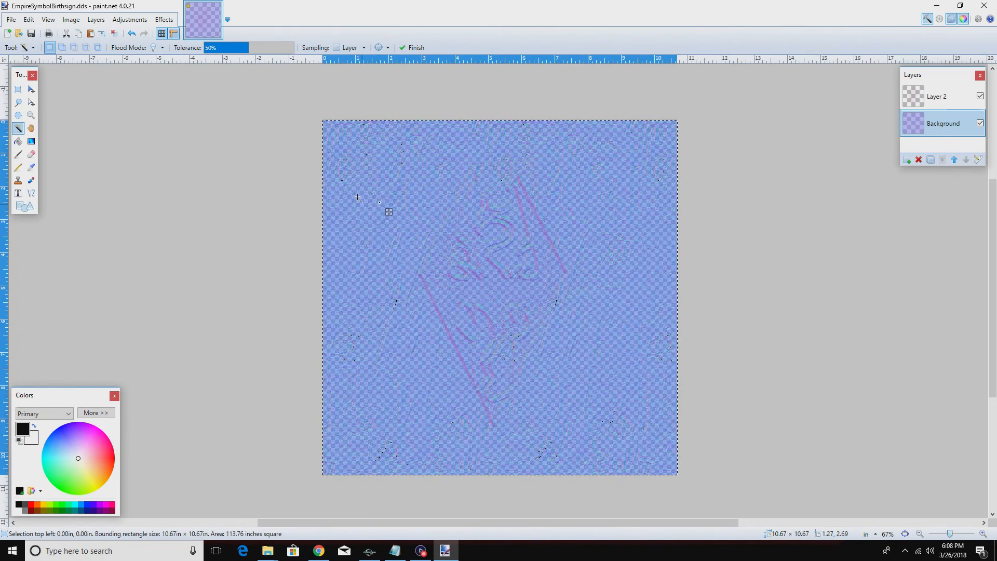
left_click(360, 196)
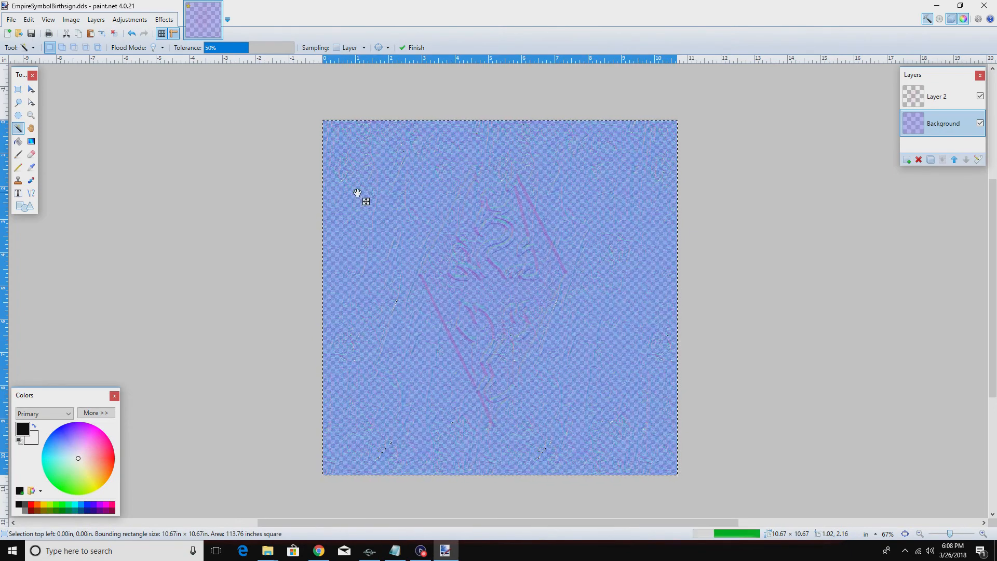
left_click(386, 264)
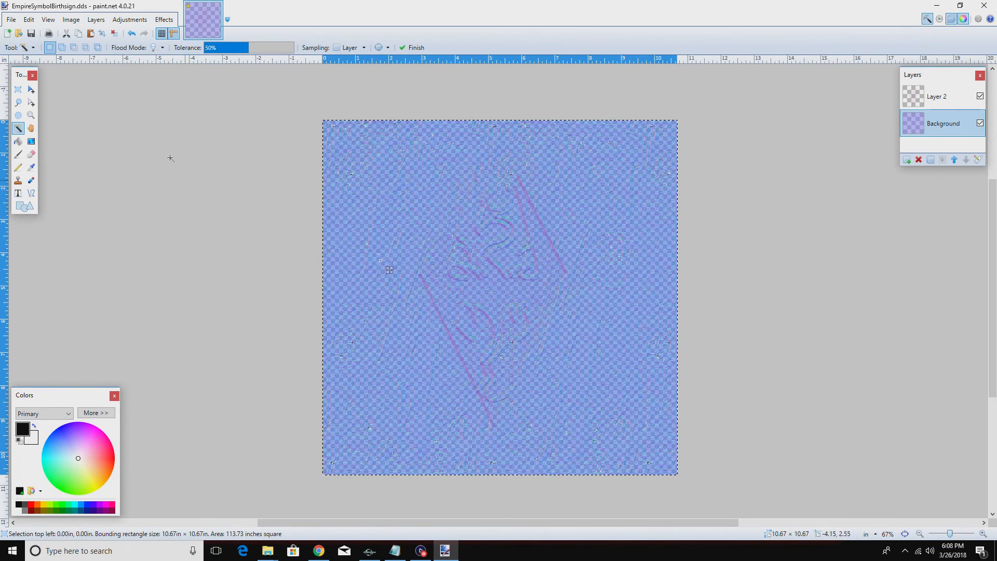
left_click(131, 33)
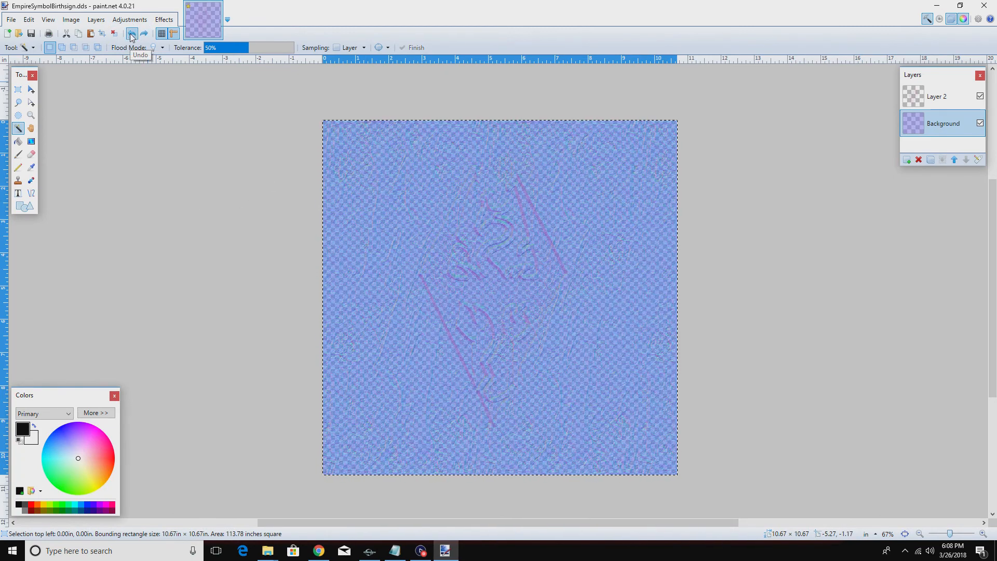
left_click(131, 34)
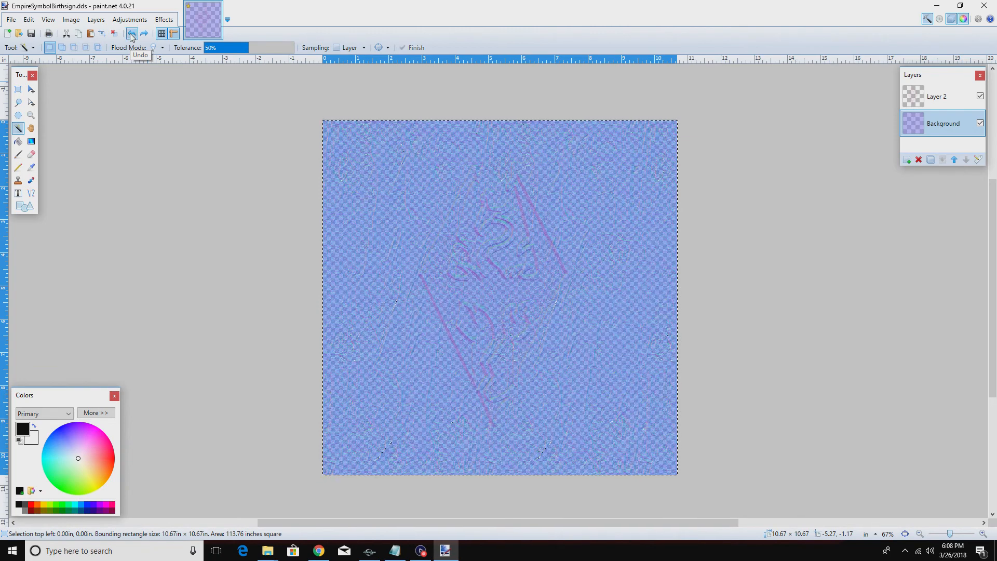
left_click(204, 229)
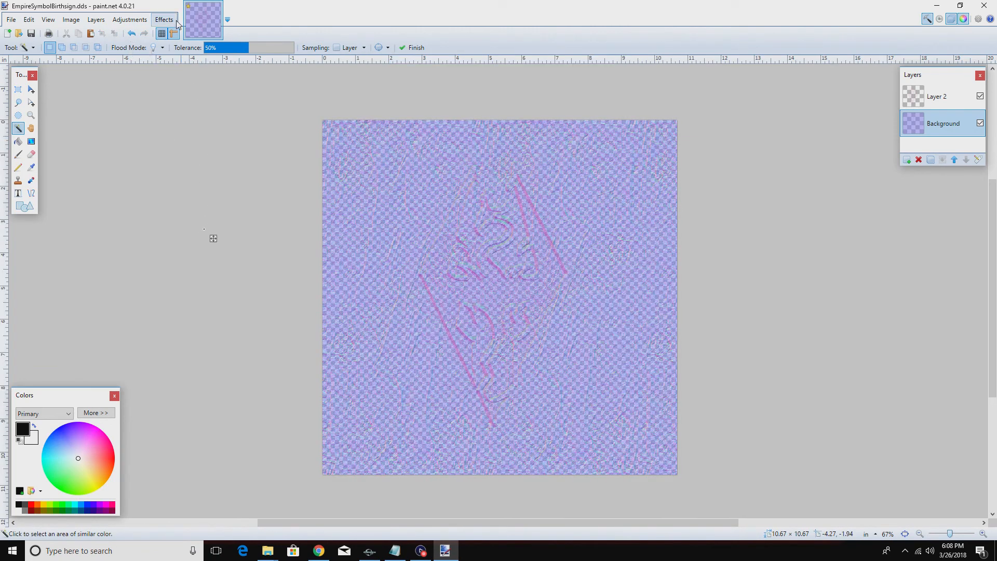
Undo the selection attempts and the Transparency adjustment on the Background layer
left_click(132, 34)
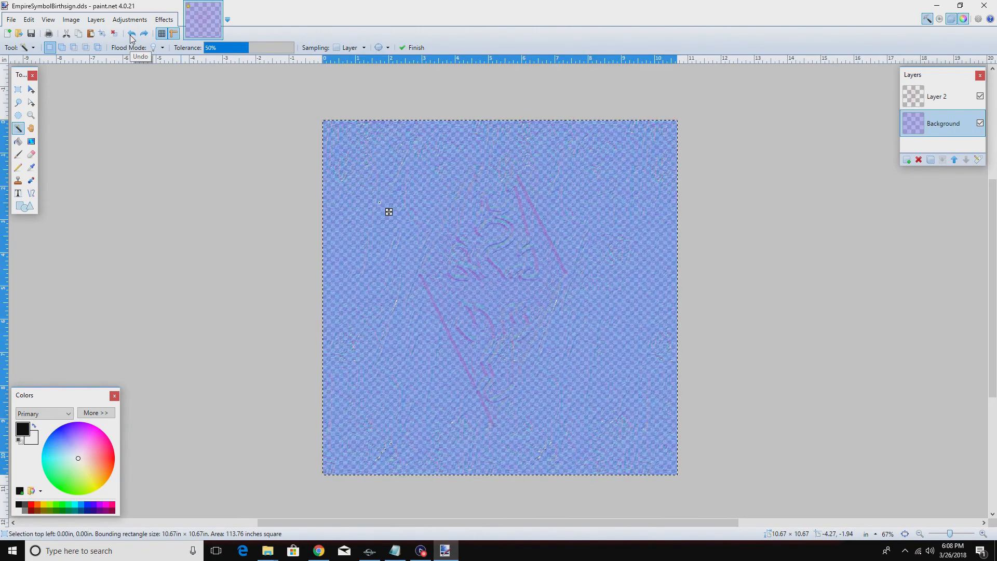
left_click(131, 34)
left_click(131, 35)
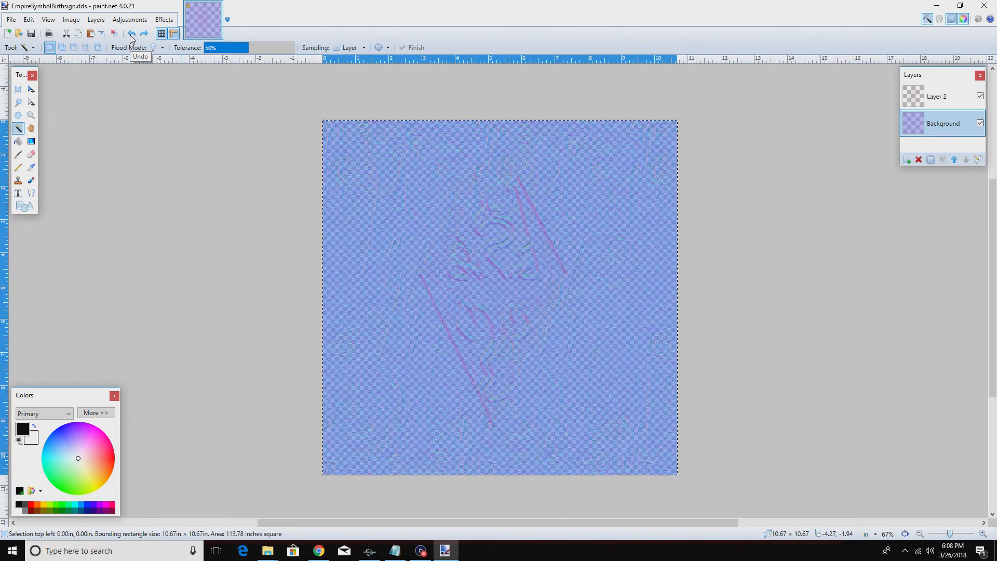
left_click(131, 35)
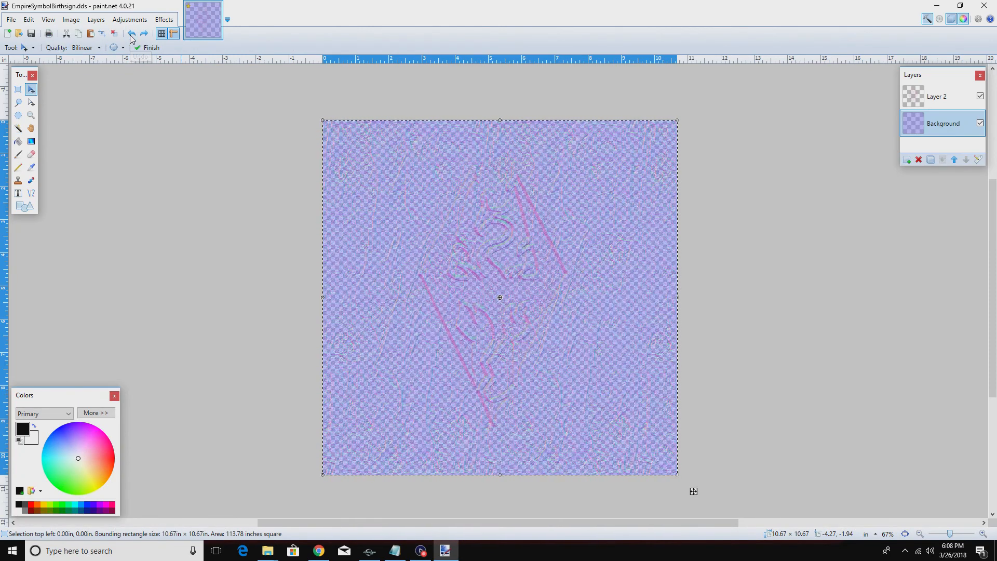
left_click(131, 34)
left_click(132, 34)
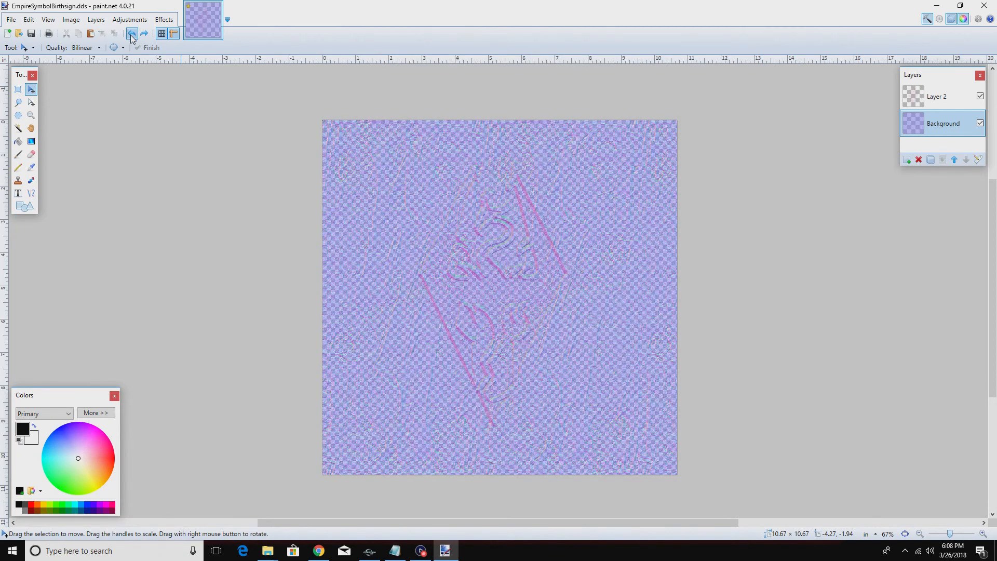
left_click(131, 34)
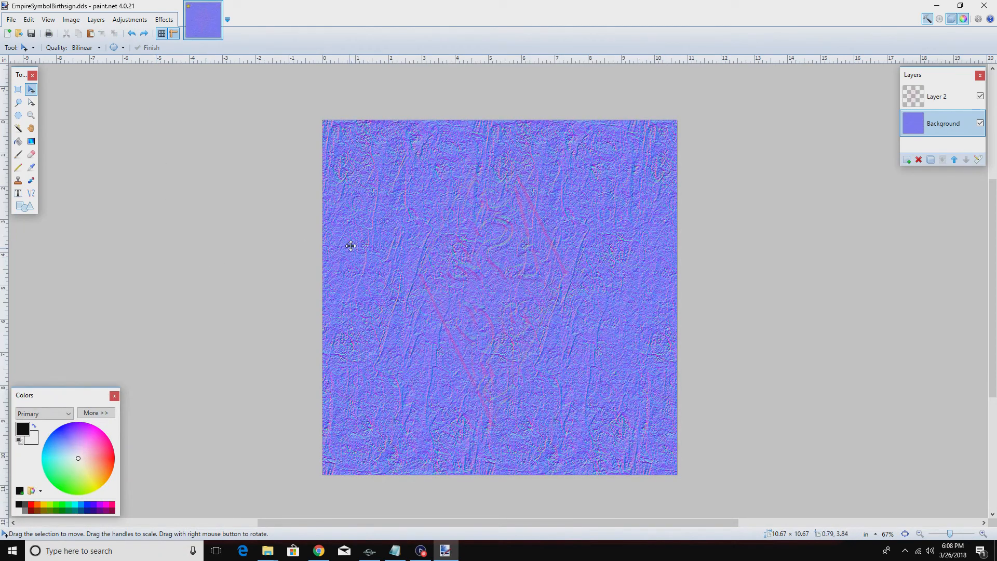
Select the similarly coloured stone surface on the Background layer with the Magic Wand at 50% tolerance
key("ctrl+a")
left_click(18, 128)
left_click(345, 260)
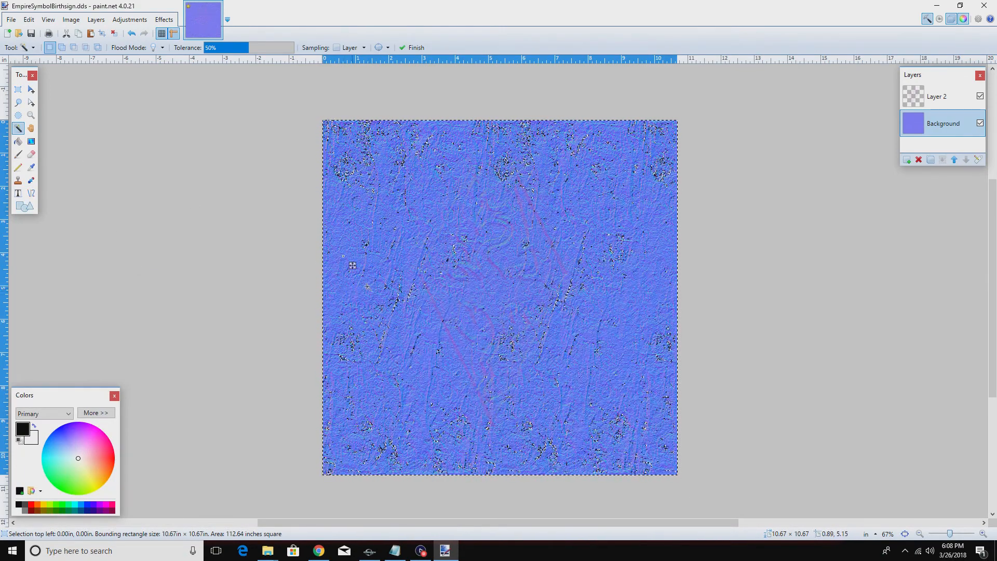
left_click_drag(353, 265, 427, 198)
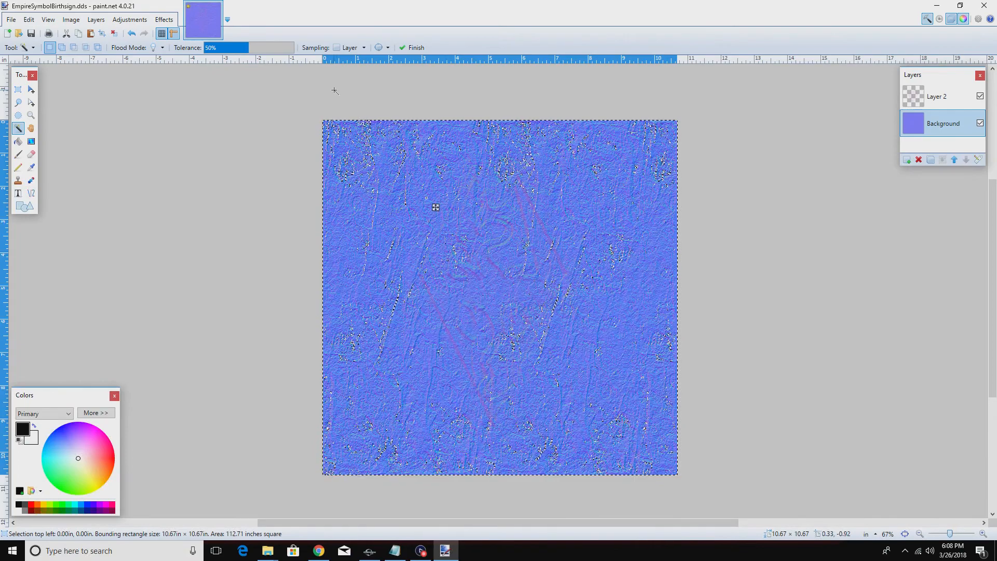
Apply the Blur Selection Edge effect to the selected stone area of the Background layer
left_click(164, 19)
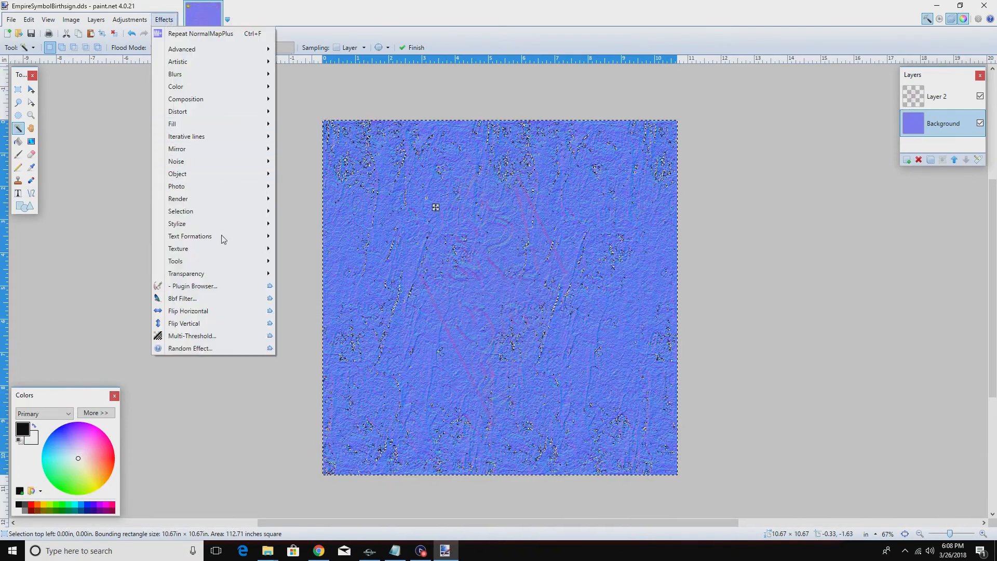
mouse_move(210, 222)
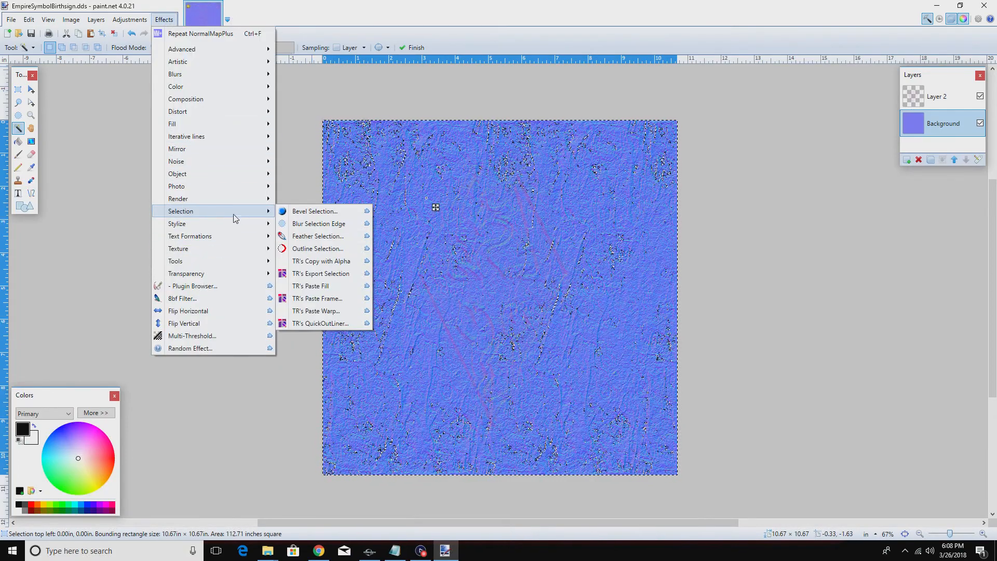
left_click(319, 229)
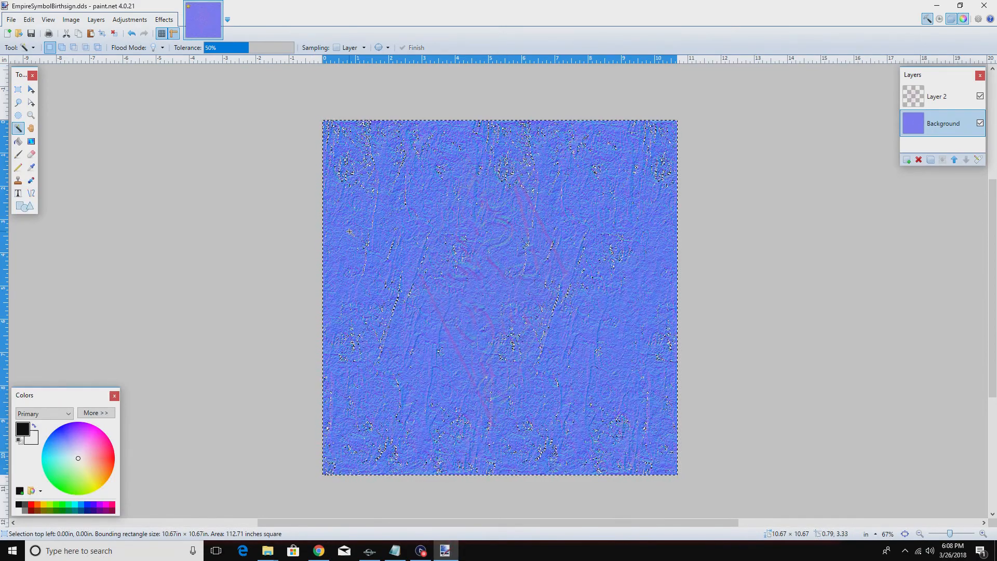
Feather the selected stone area of the Background layer with a radius of 10 and clear the selection
left_click(164, 19)
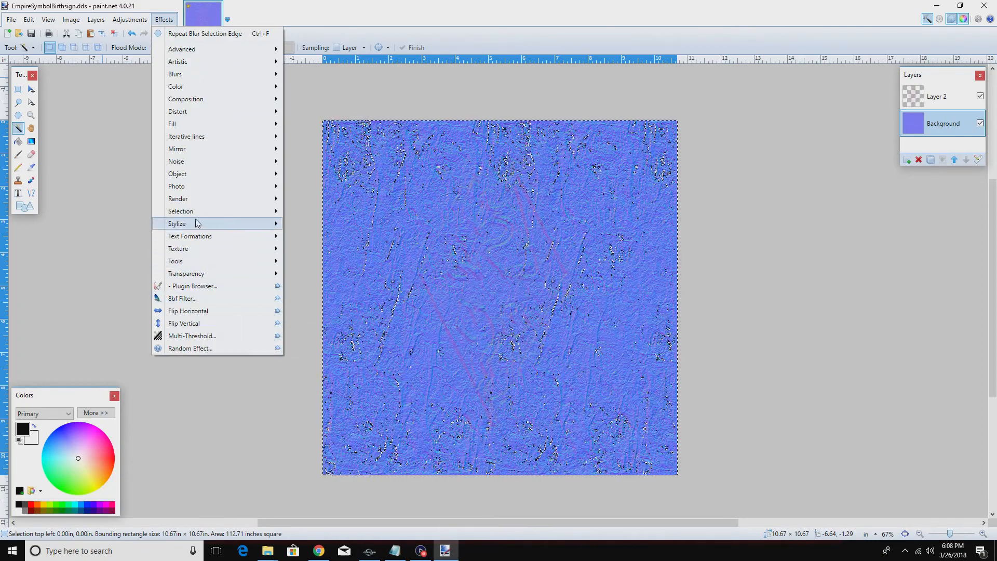
mouse_move(198, 213)
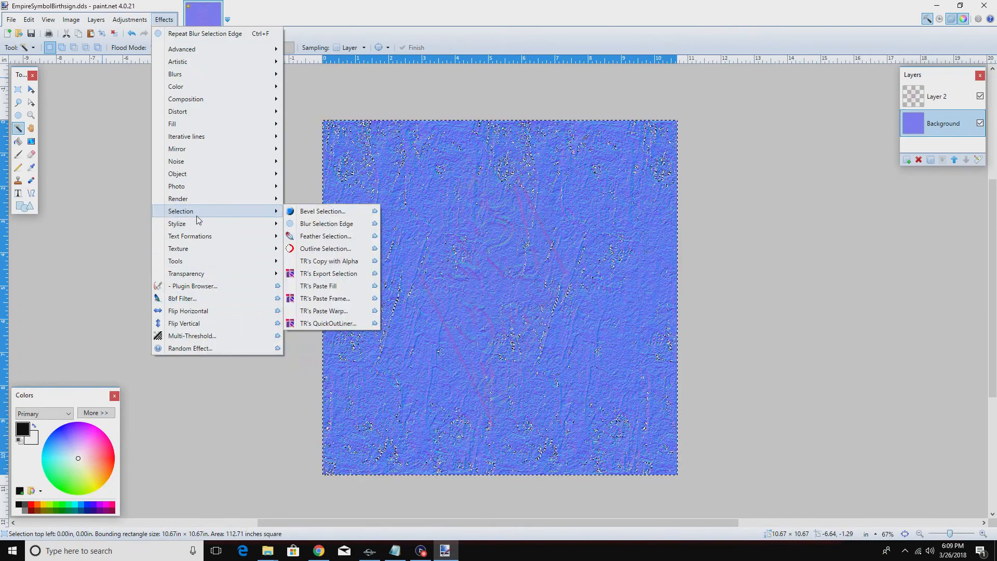
left_click(306, 237)
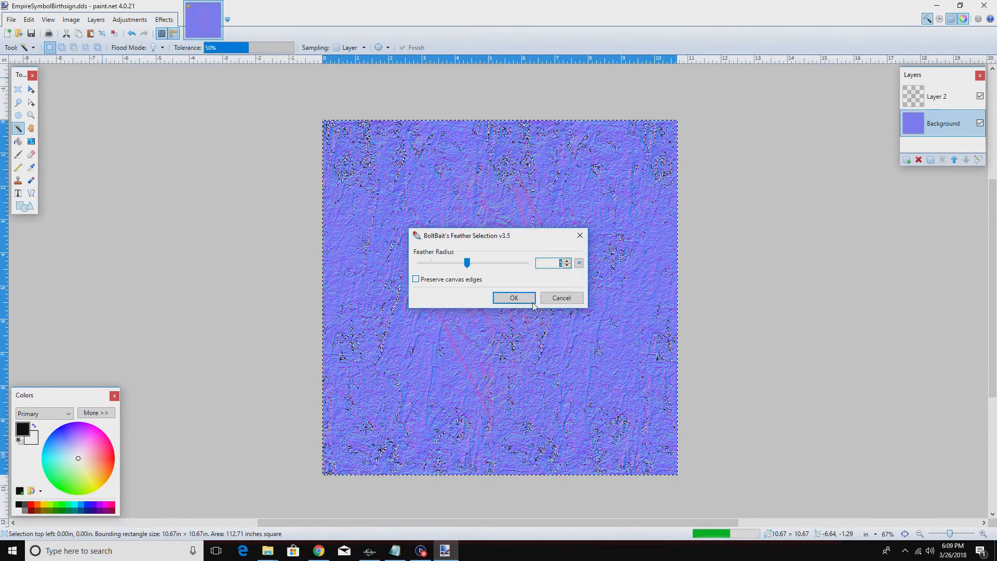
left_click_drag(464, 264, 553, 279)
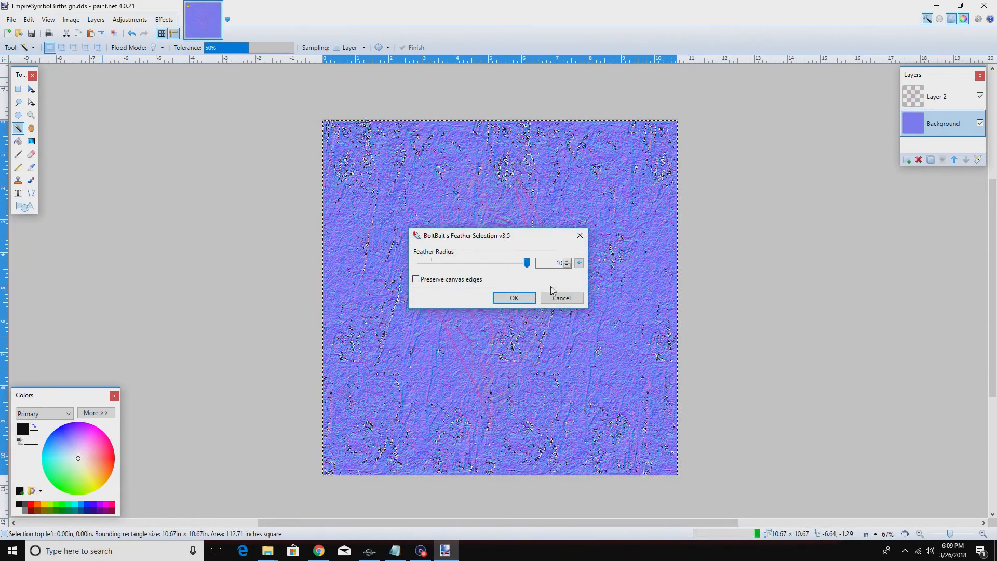
left_click(516, 295)
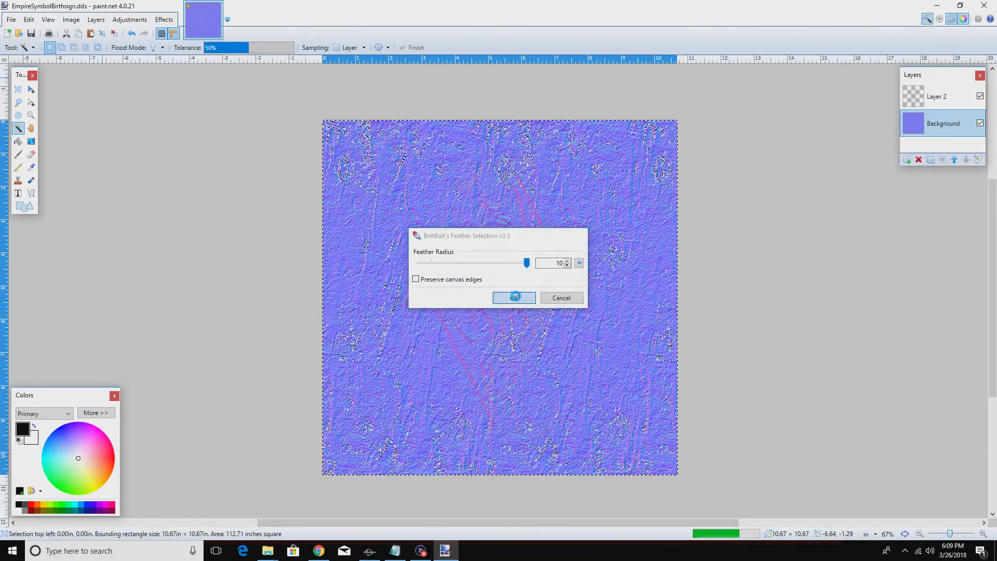
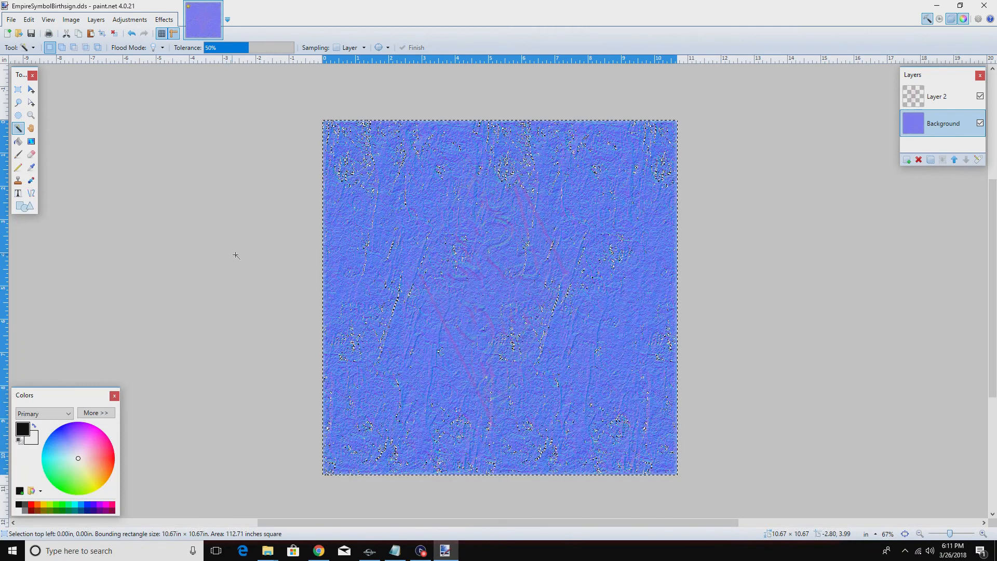
left_click(160, 221)
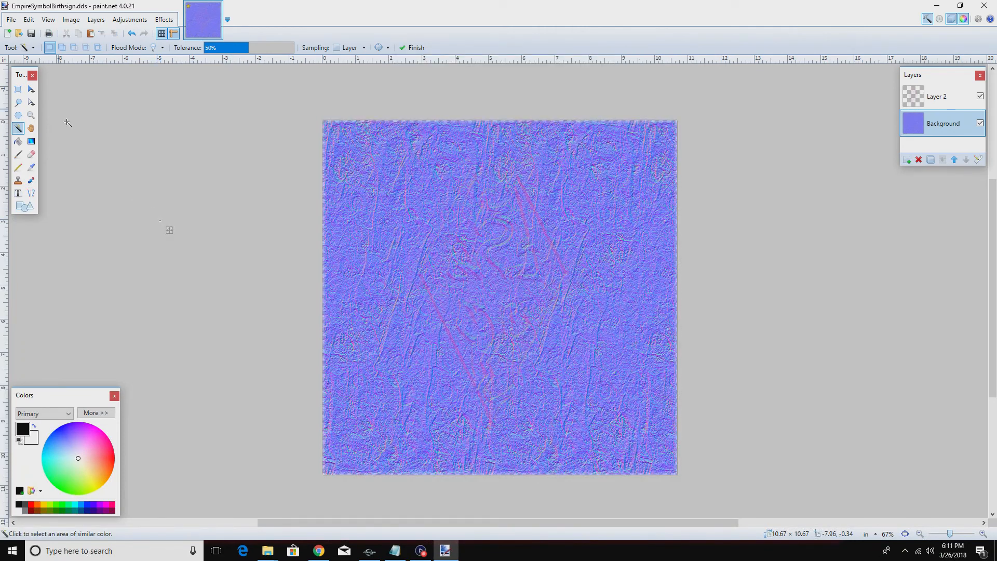
Save a copy of the image as EmpireSymbolBirthsign.pdn in the BirthSigns folder
left_click(11, 21)
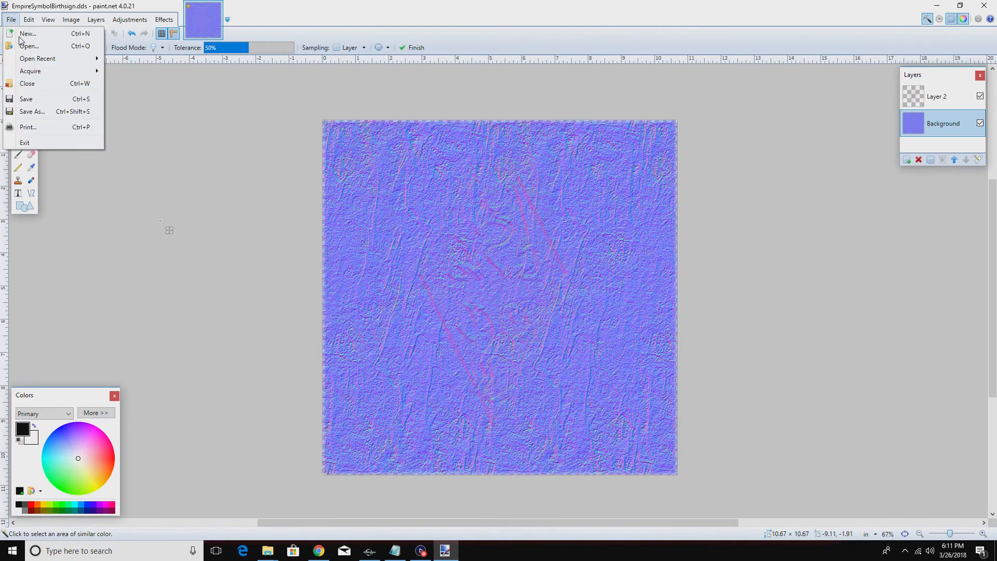
left_click(32, 111)
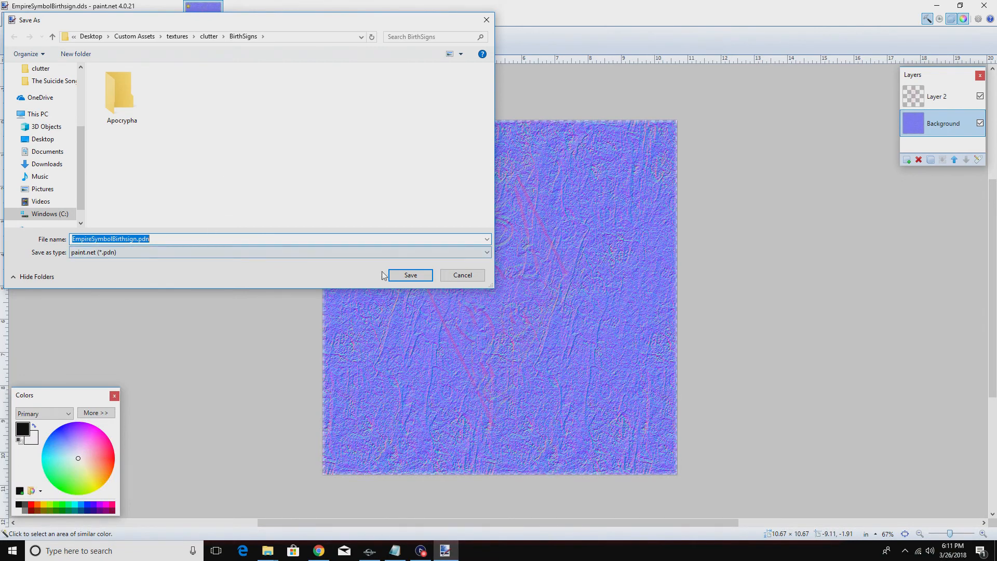
left_click(407, 276)
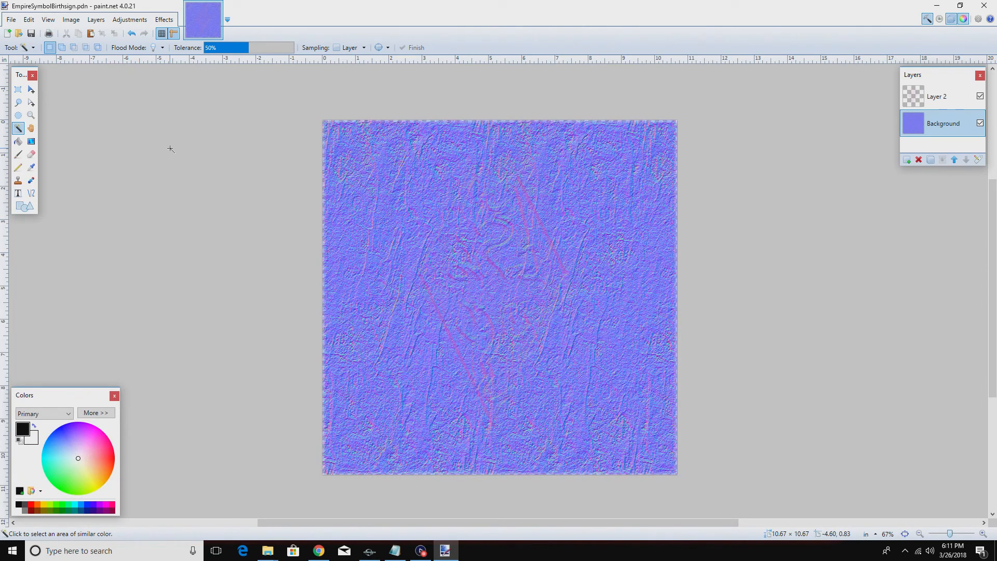
Reselect the stone surface with the Magic Wand at 50% tolerance and apply Blur Selection Edge to it
left_click(365, 283)
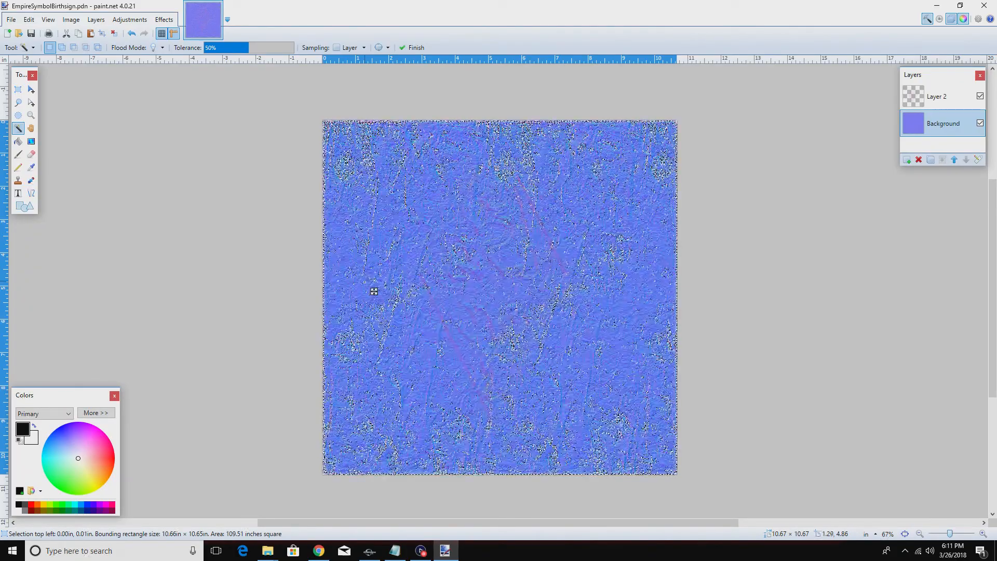
left_click(164, 20)
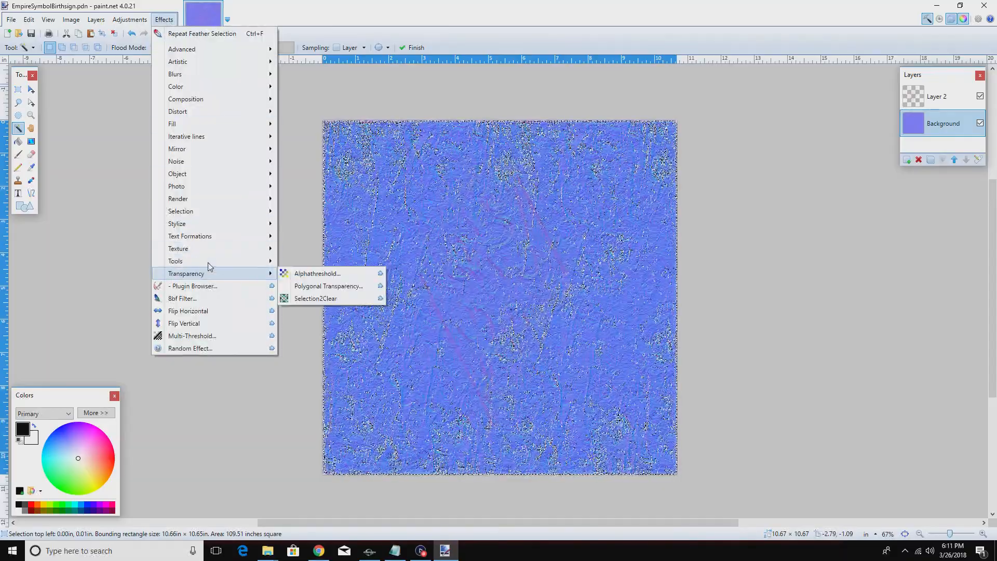
mouse_move(206, 201)
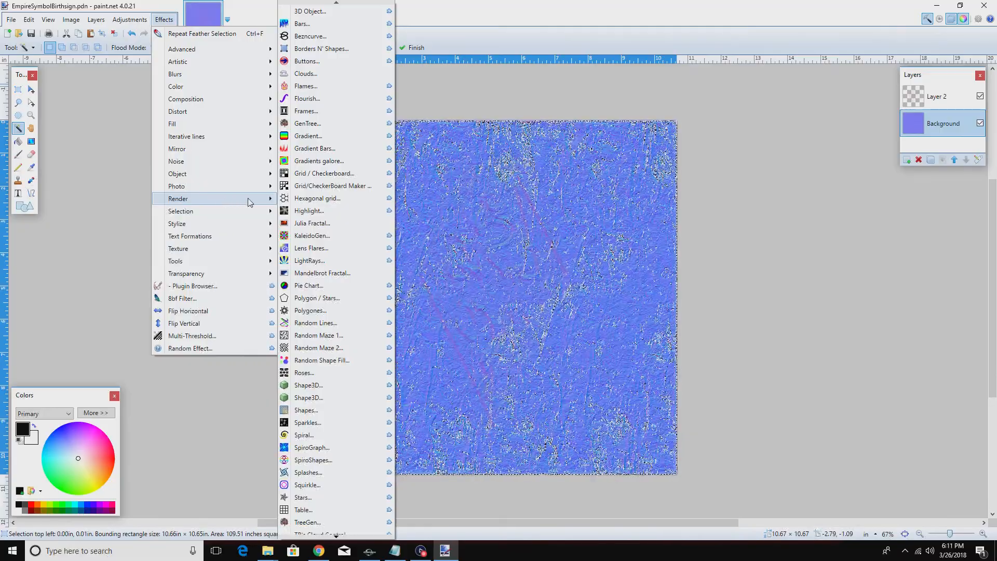
mouse_move(198, 213)
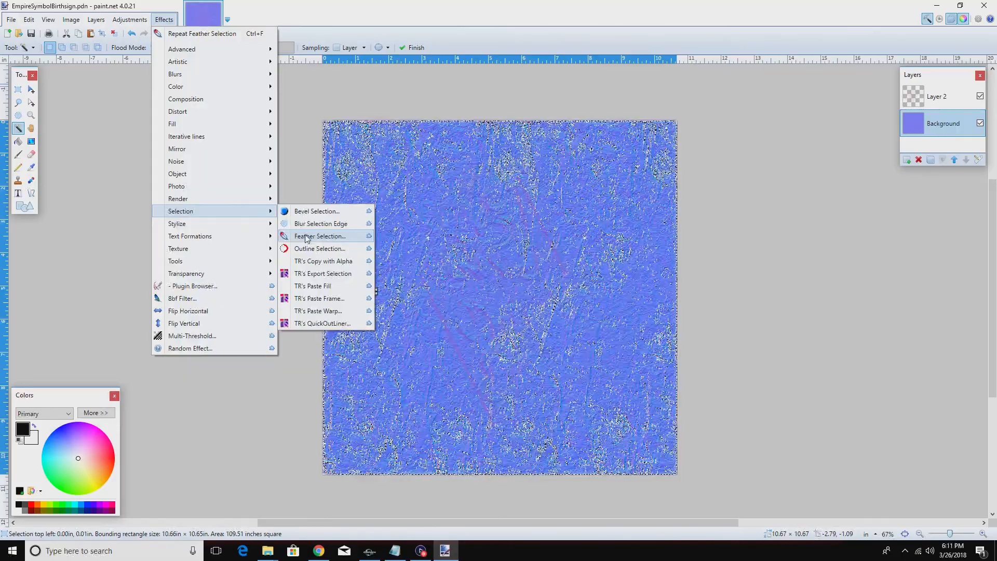
left_click(305, 227)
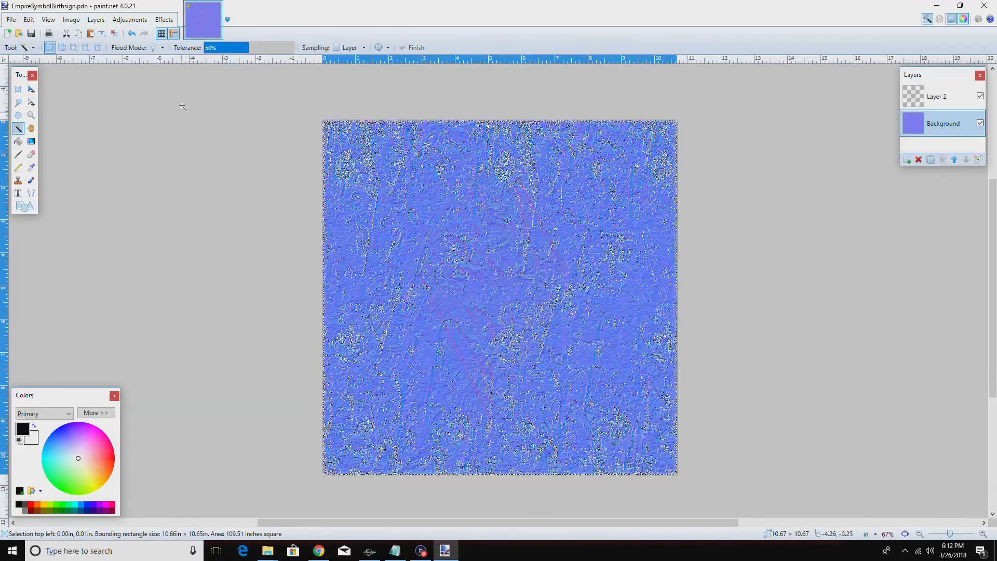
Feather the stone selection again with a radius of 10, and save the project with nothing selected
left_click(165, 19)
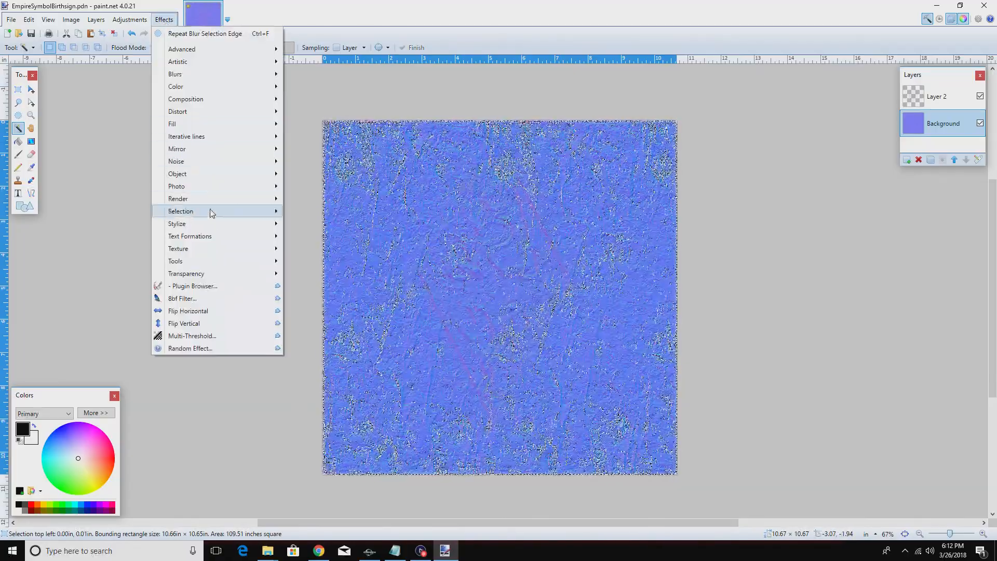
mouse_move(211, 211)
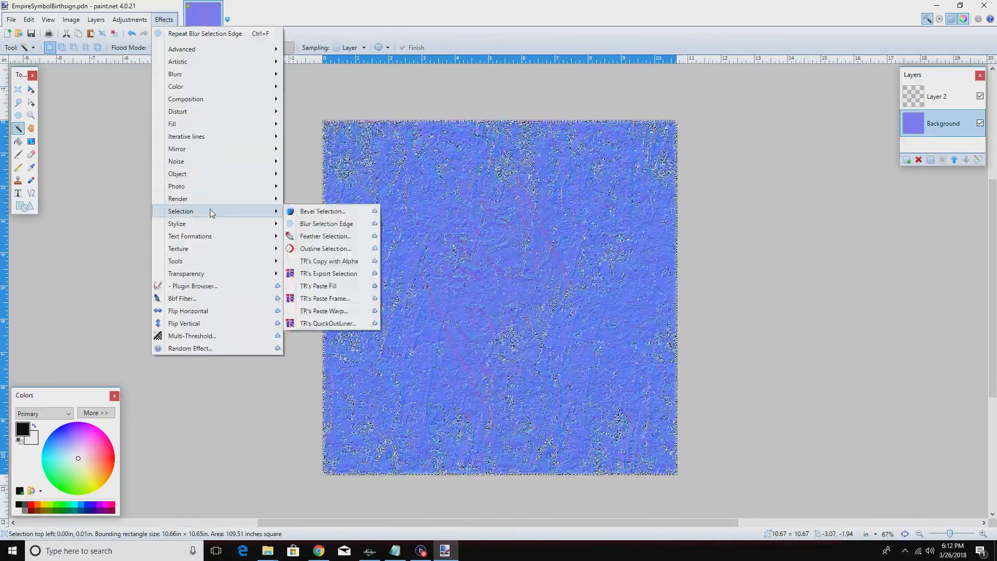
left_click(324, 239)
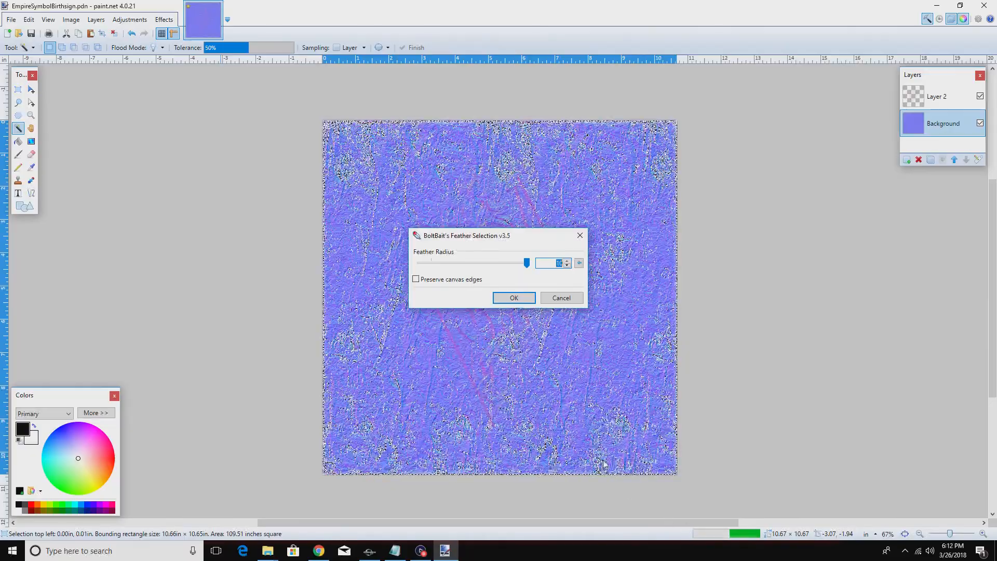
left_click(514, 298)
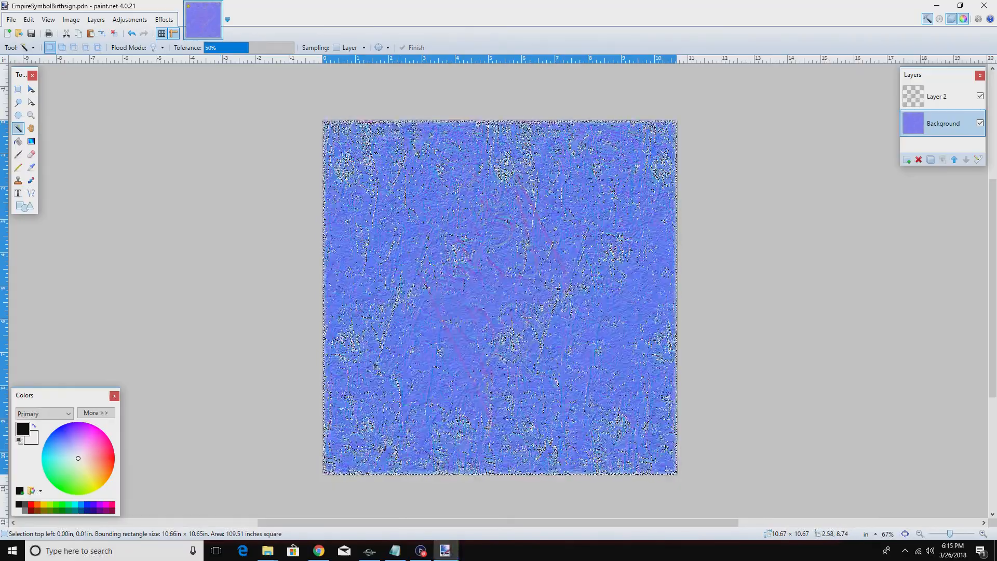
left_click(151, 209)
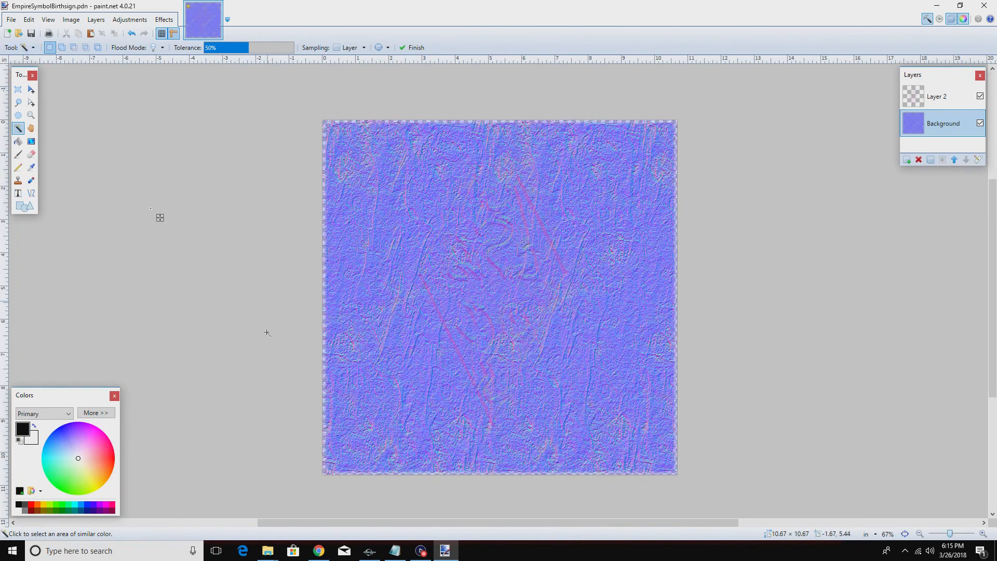
left_click(31, 34)
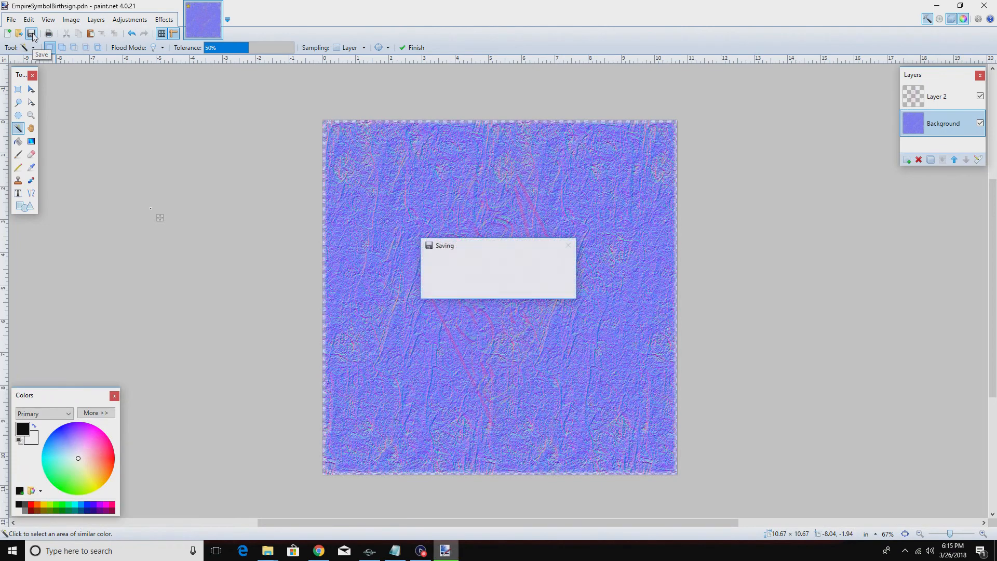
Make the Background layer semi-transparent with the Transparency adjustment and merge Layer 2 down into it
left_click(129, 20)
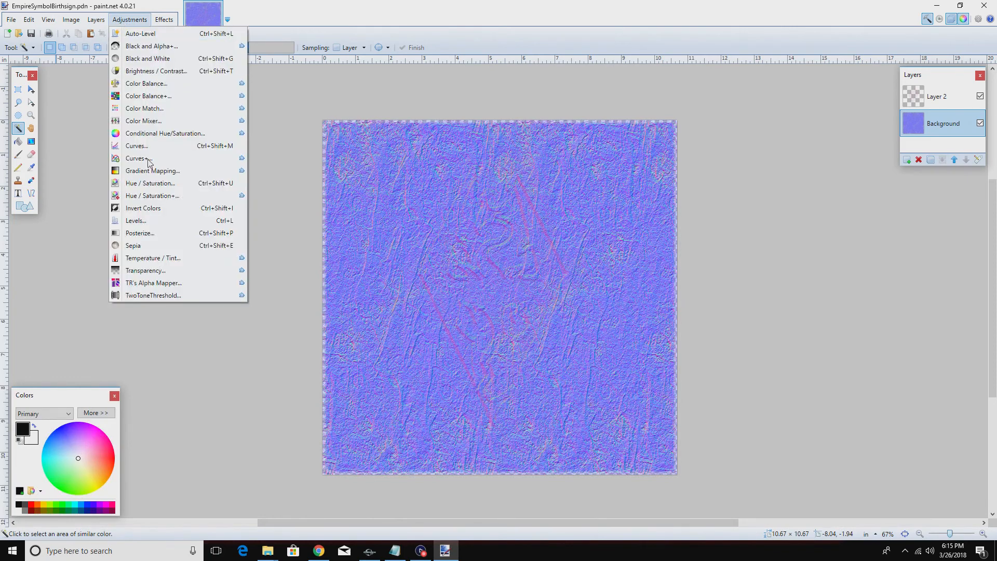
left_click(150, 271)
left_click_drag(473, 262, 448, 265)
left_click(509, 297)
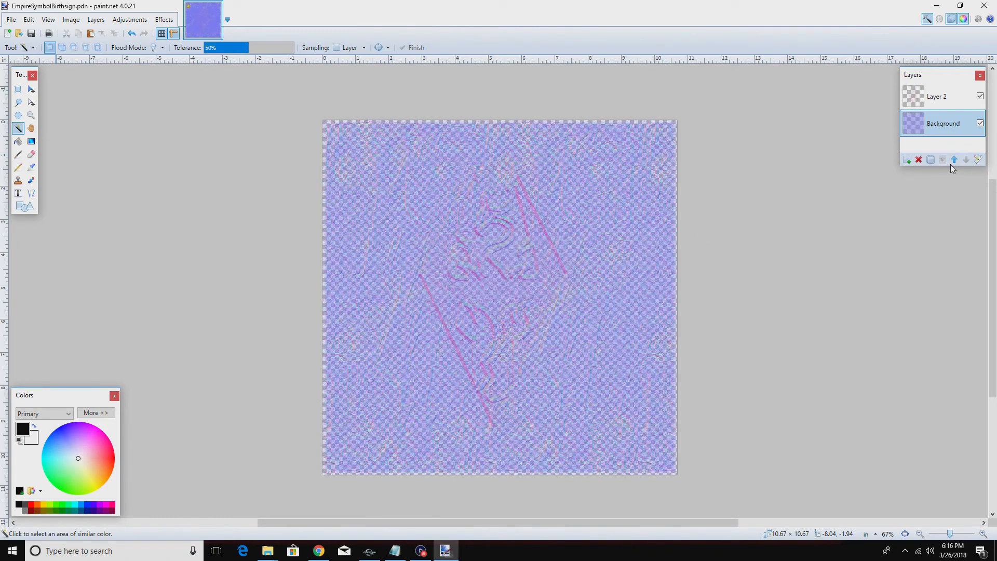
left_click(947, 101)
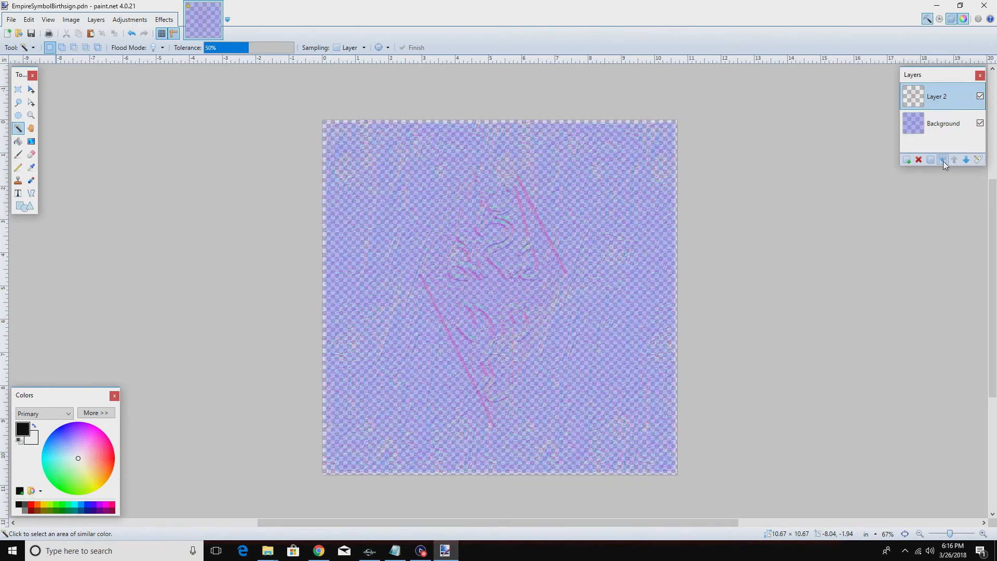
left_click(943, 160)
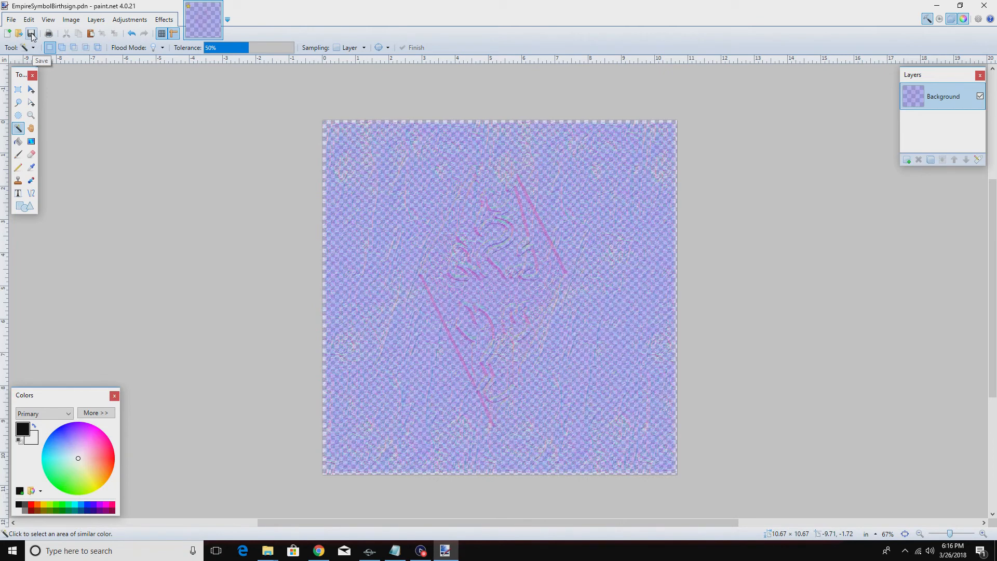
Save the flattened normal map as EmpireSymbolBirthsign_n.dds in the BirthSigns folder, using DXT5 (Interpolated Alpha) with Cluster fit and generated mip maps
left_click(11, 19)
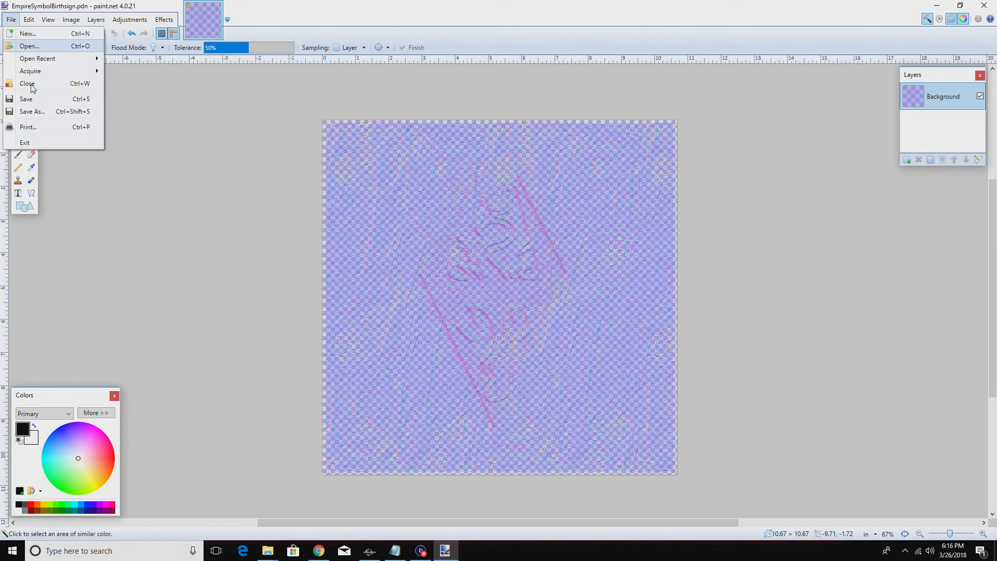
left_click(33, 112)
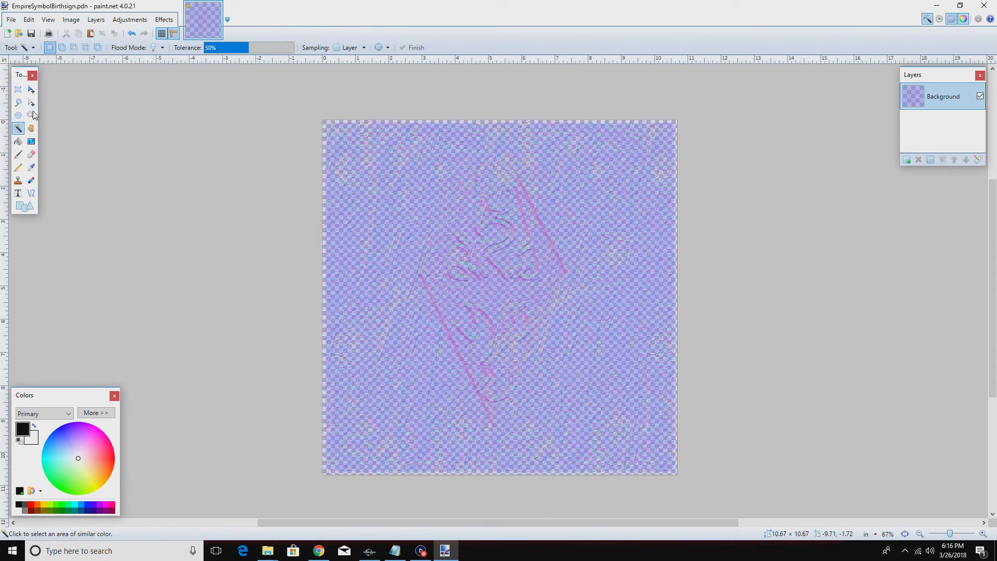
left_click(210, 251)
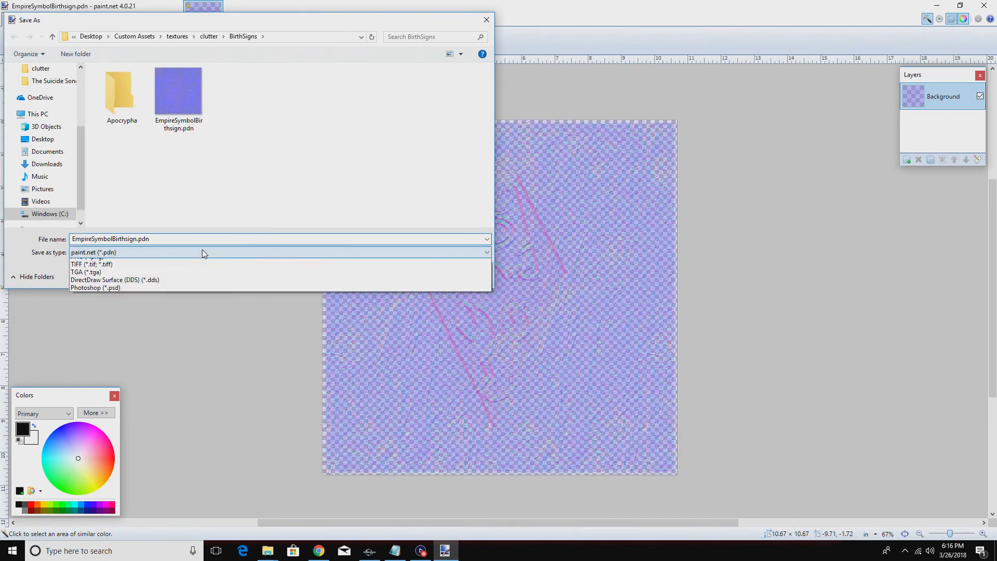
left_click(167, 317)
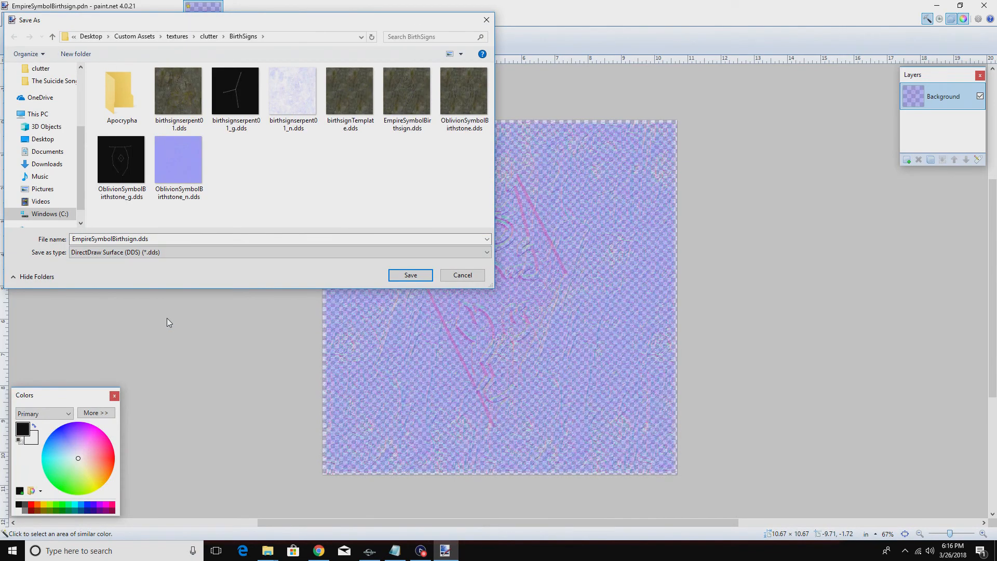
left_click(136, 238)
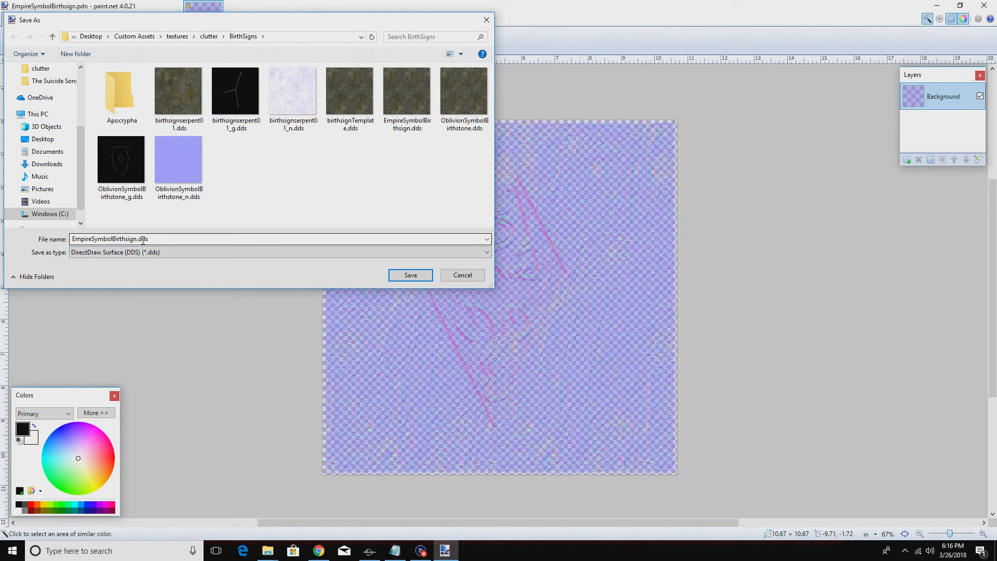
double_click(137, 239)
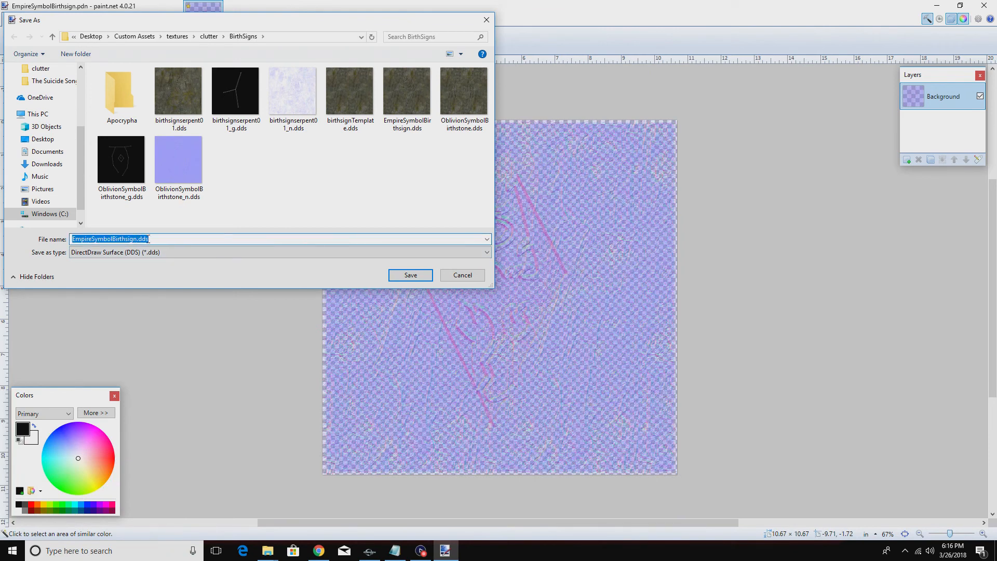
left_click(137, 239)
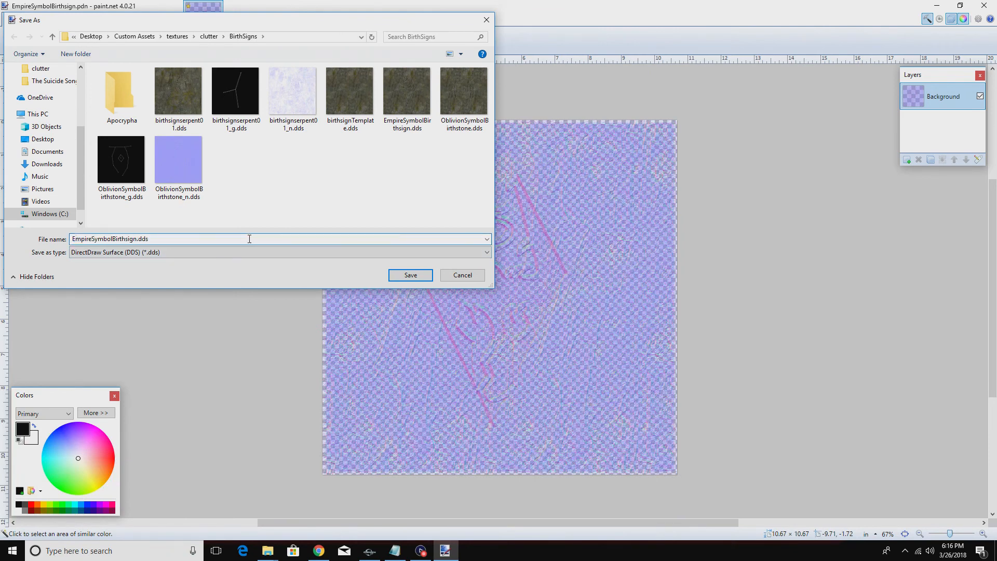
type("_n")
left_click(409, 278)
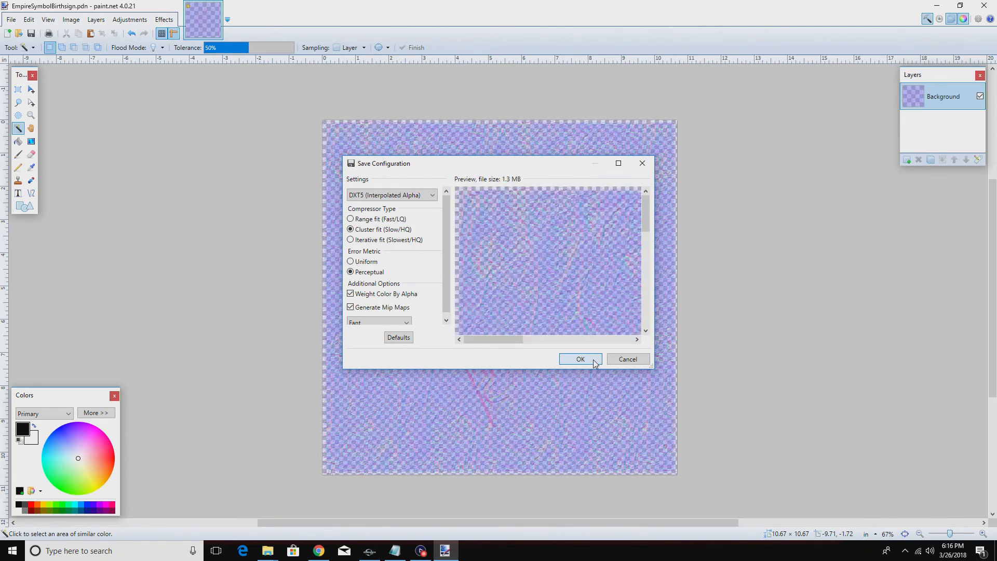
left_click(595, 363)
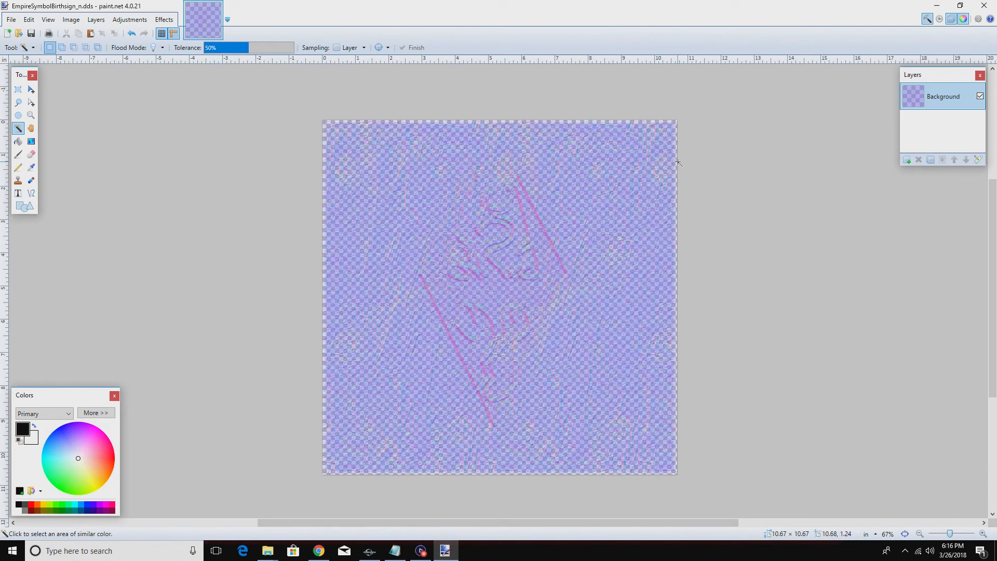
Close paint.net and the 01. Raw folder window, and delete EmpireSymbolBirthsign.pdn from the BirthSigns folder in File Explorer
left_click(981, 7)
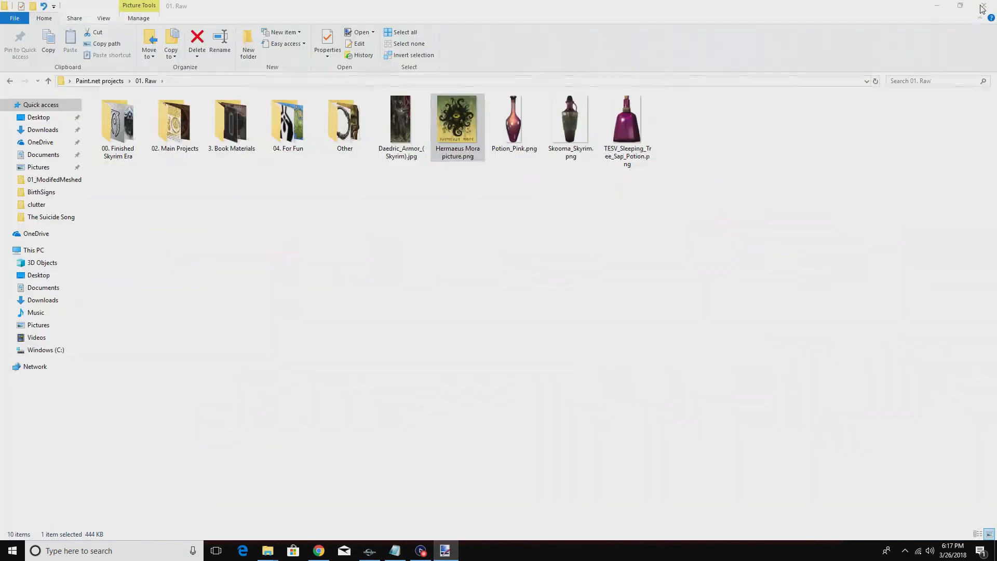
left_click(985, 5)
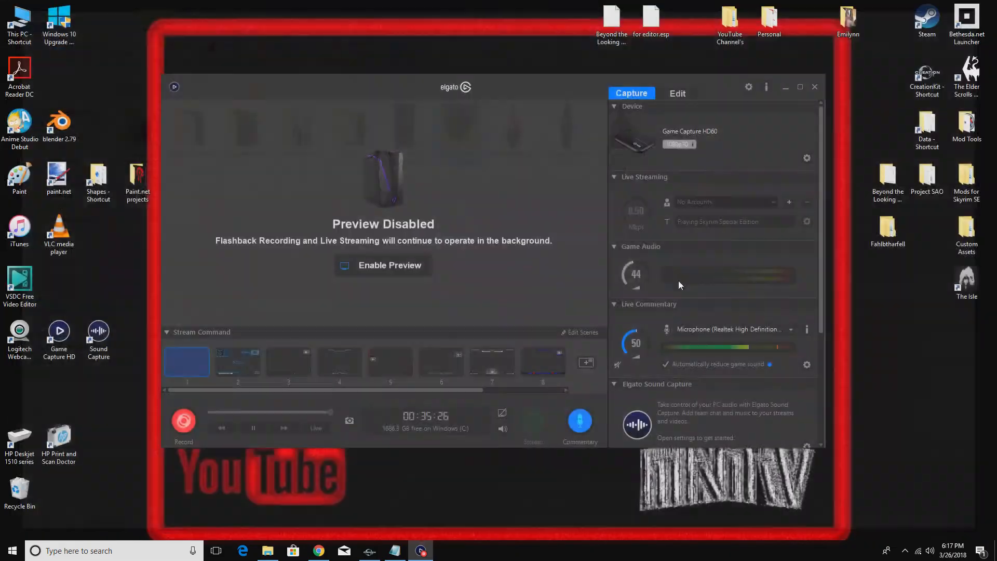
left_click(277, 549)
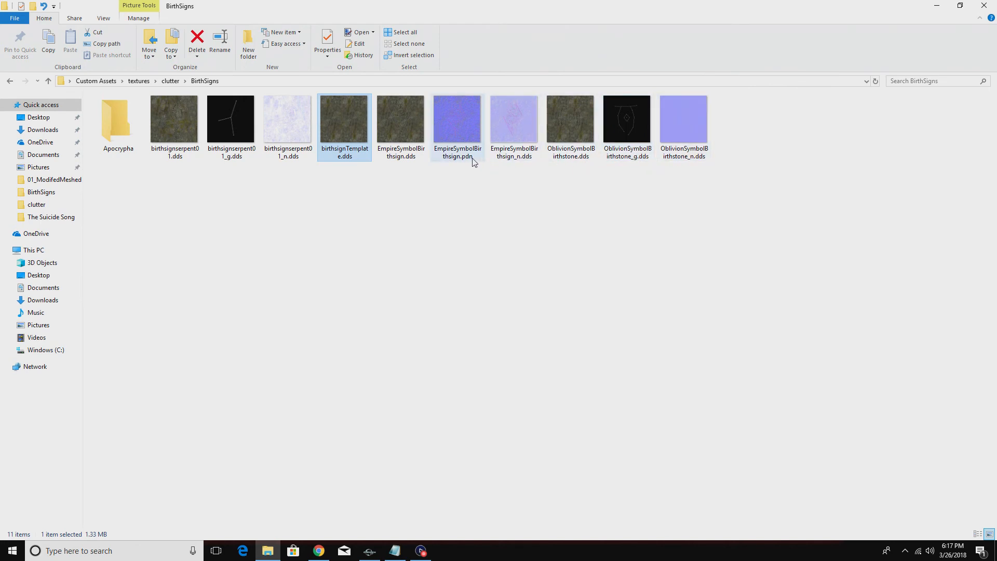
left_click(459, 155)
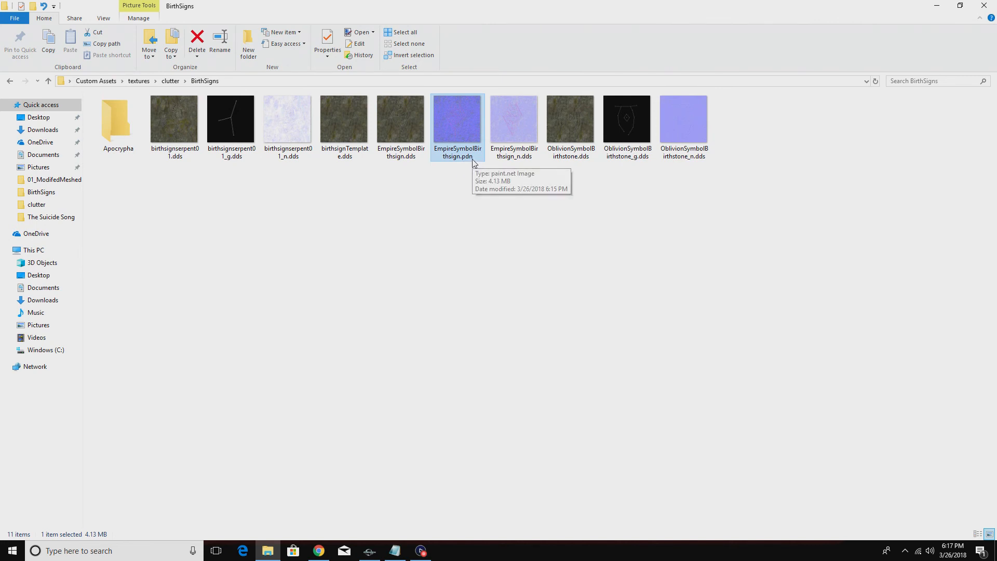
key("Delete")
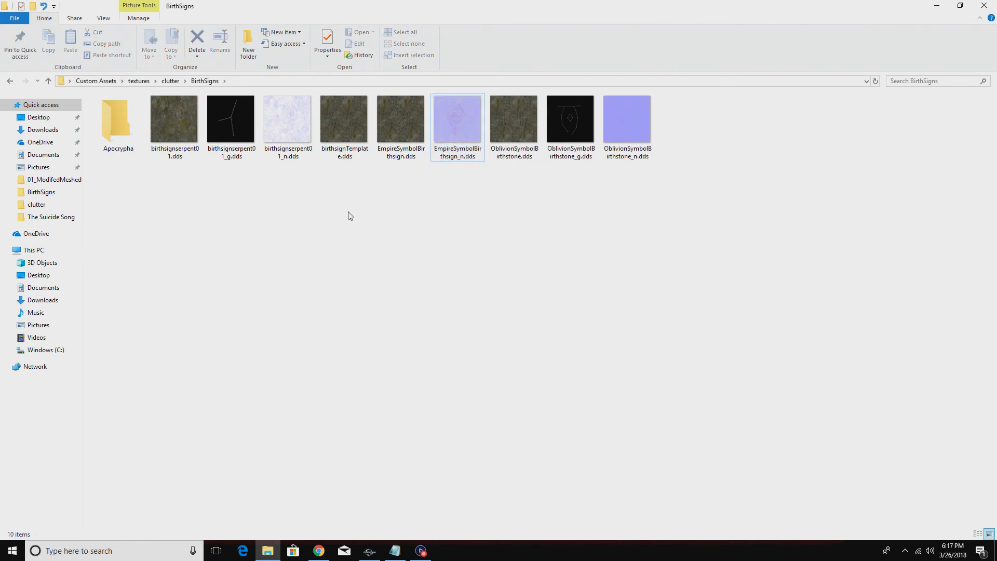
Open the EmpireSymbolBirthsign.dds texture in paint.net and add a new layer above the background
double_click(411, 130)
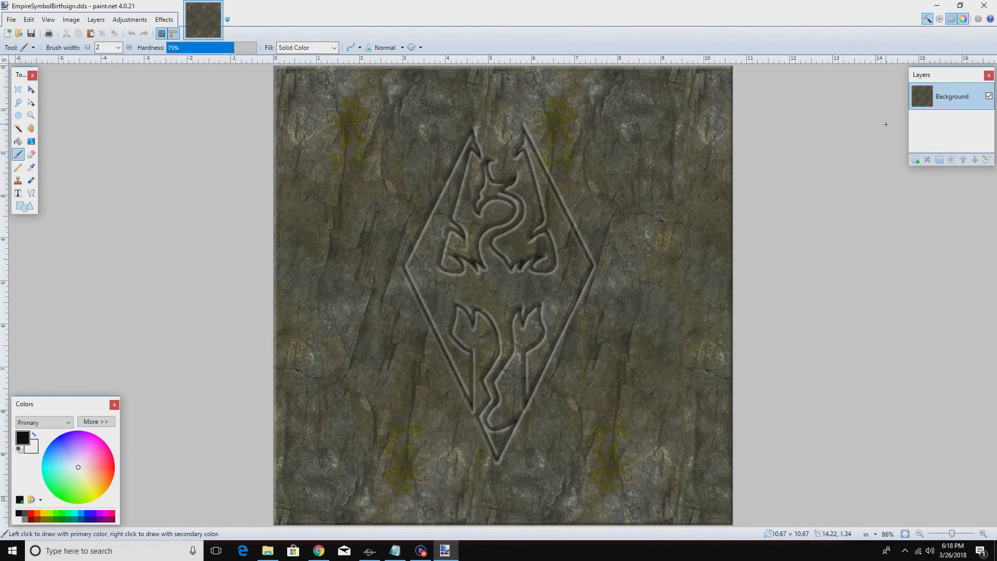
left_click(915, 161)
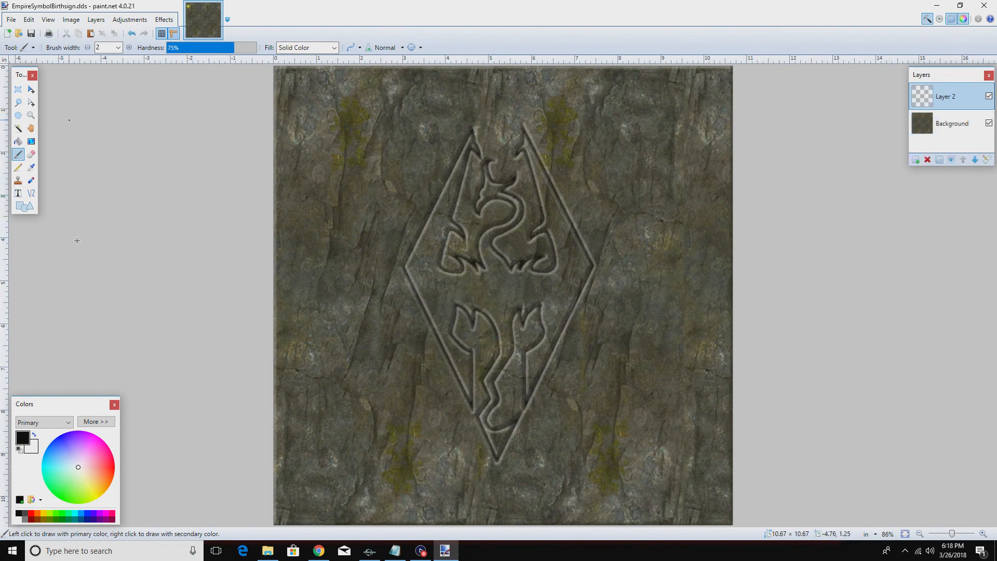
Draw a small black ellipse outline about 0.21 × 0.23 in and place it where the left vertical line meets the diamond's lower-left edge
left_click(21, 208)
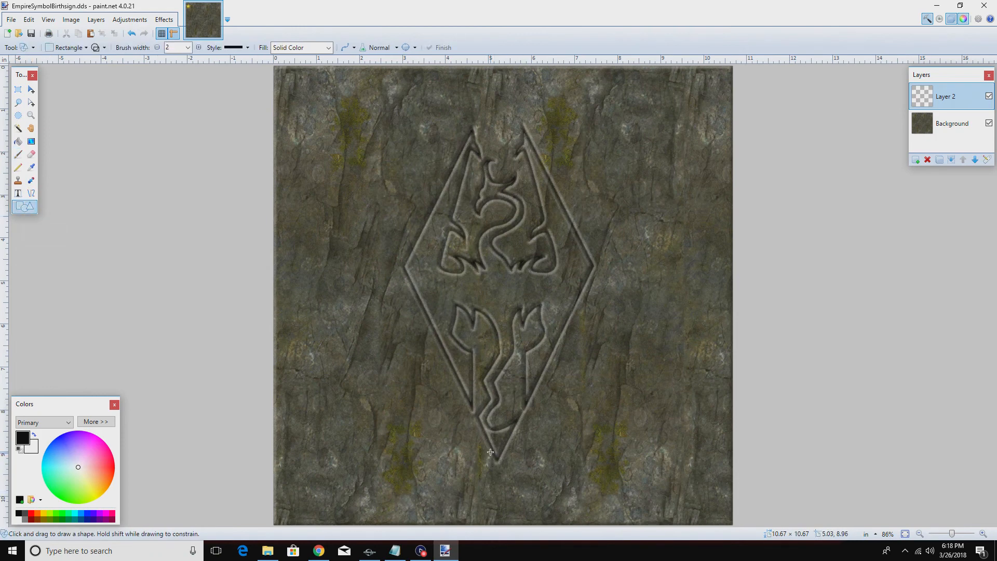
left_click_drag(491, 450, 504, 467)
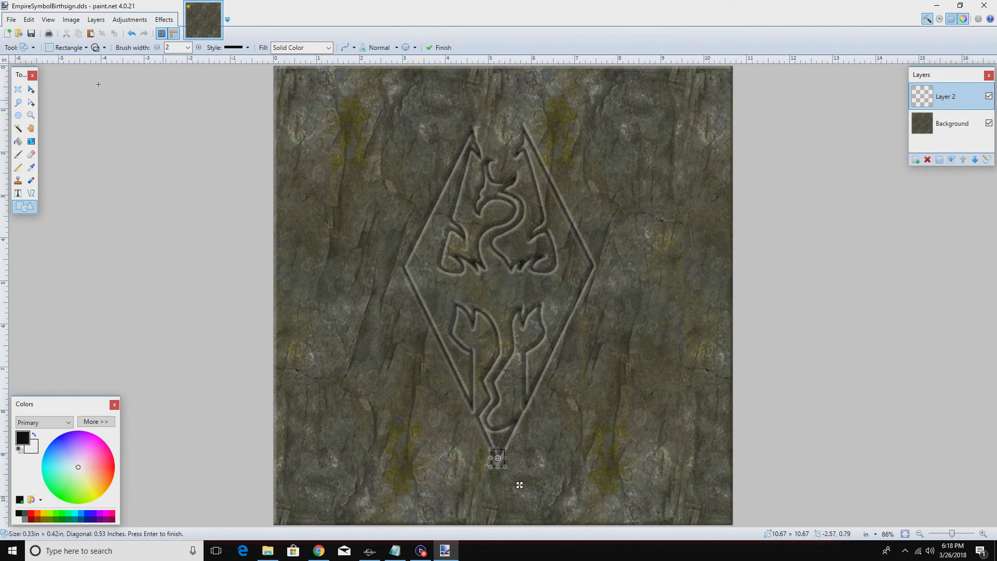
left_click(68, 47)
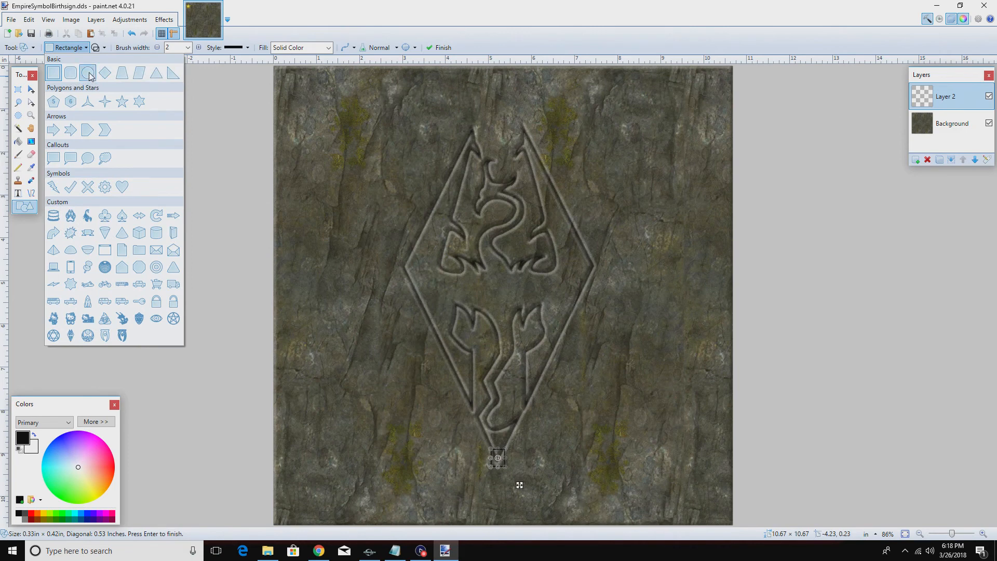
left_click(88, 73)
left_click_drag(493, 450, 496, 460)
key("Return")
left_click_drag(520, 480, 518, 481)
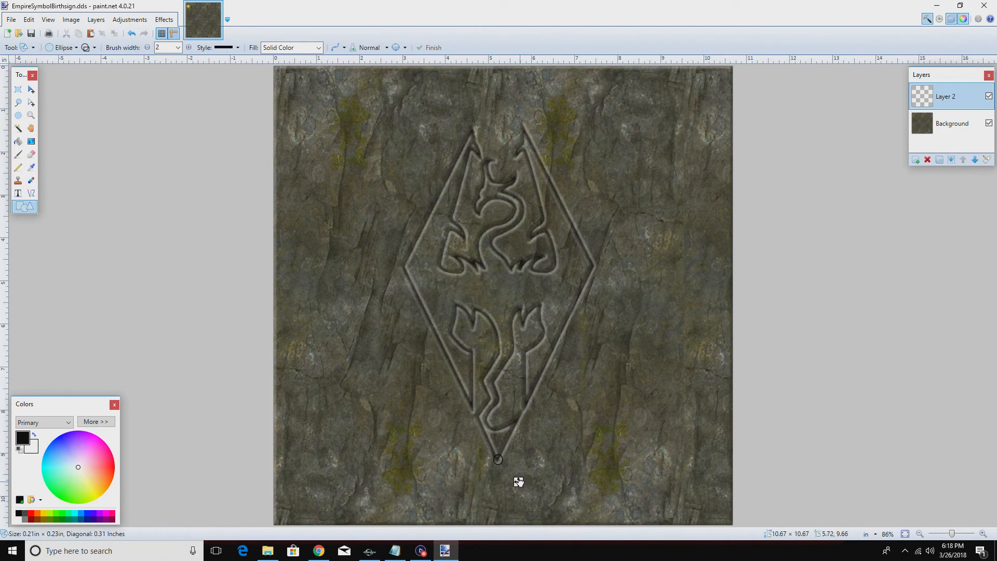
left_click_drag(519, 482, 492, 428)
Select the small circle with a rectangular selection and place a copy on the diamond's left corner
left_click(18, 89)
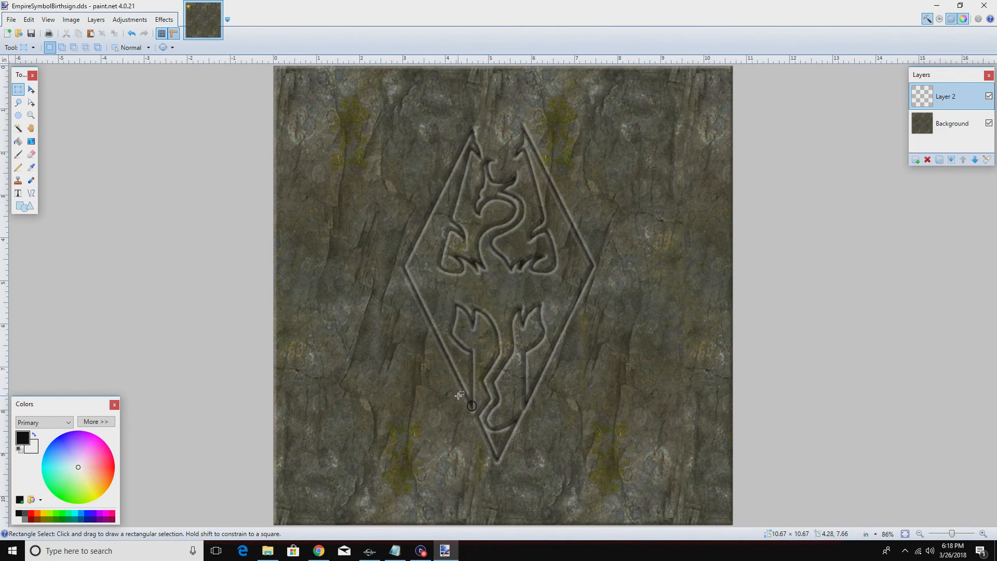
left_click_drag(459, 393, 482, 414)
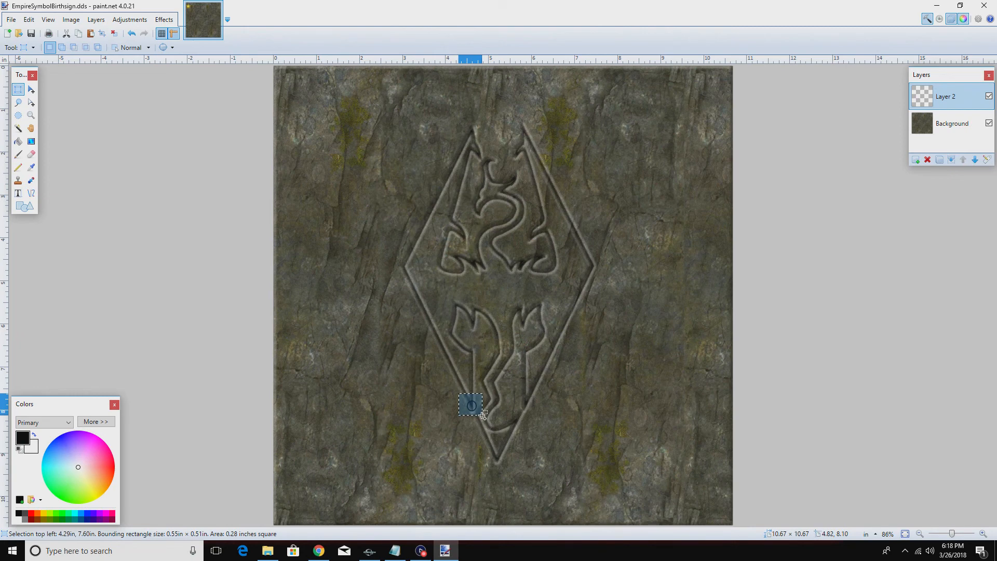
key("m")
left_click_drag(494, 414, 432, 293)
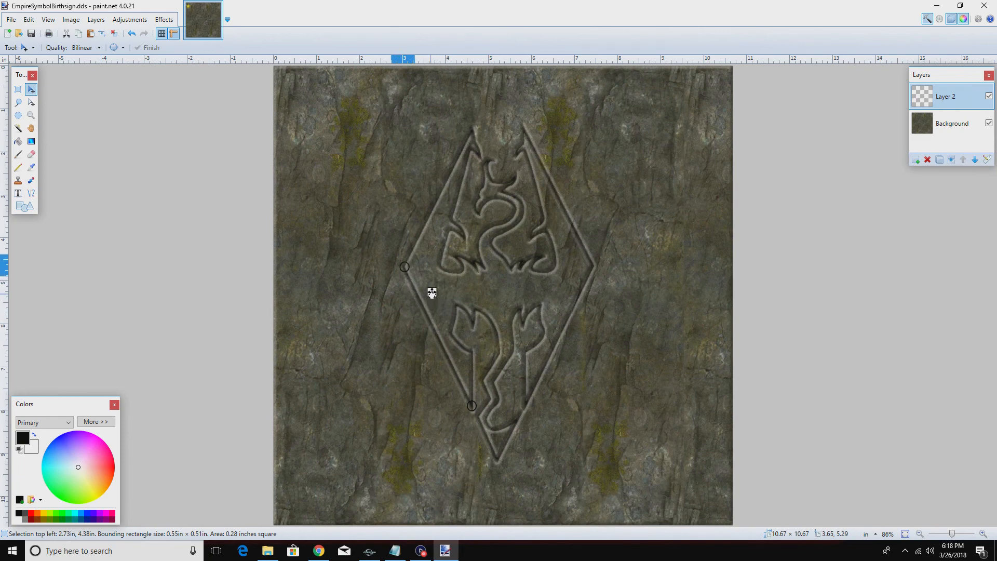
left_click_drag(433, 293, 431, 294)
left_click_drag(432, 293, 431, 294)
Place copies of the circle on the symbol's two upper peaks, its right corner and the lower end of the right vertical line
left_click_drag(432, 293, 499, 159)
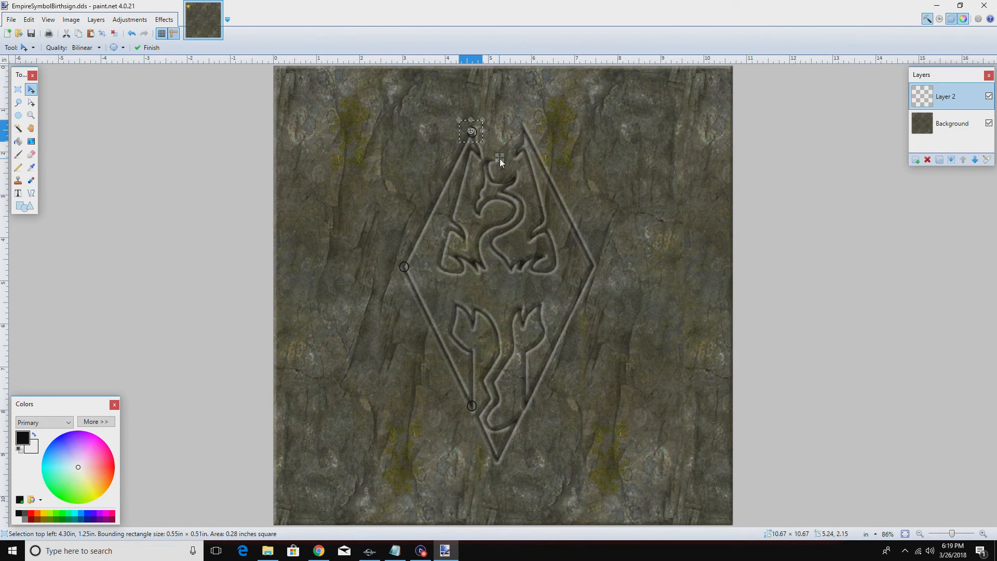
left_click_drag(506, 158, 551, 157)
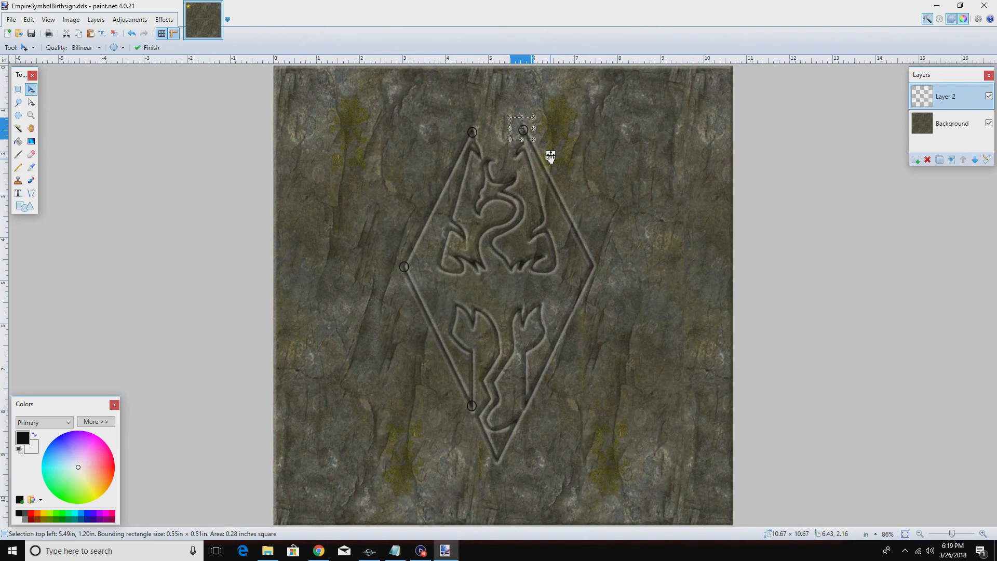
left_click_drag(550, 157, 618, 293, "ctrl")
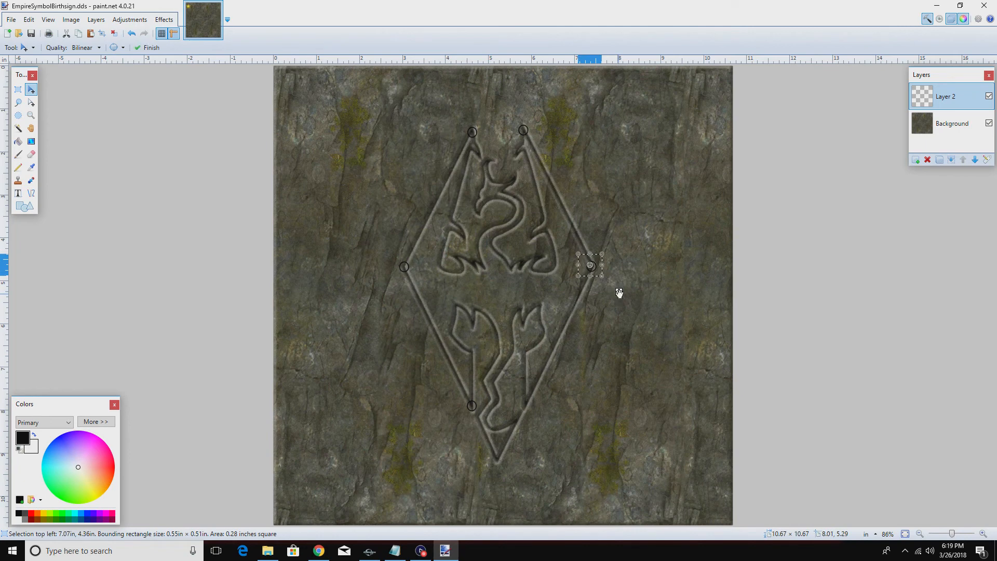
left_click_drag(617, 291, 554, 425, "ctrl")
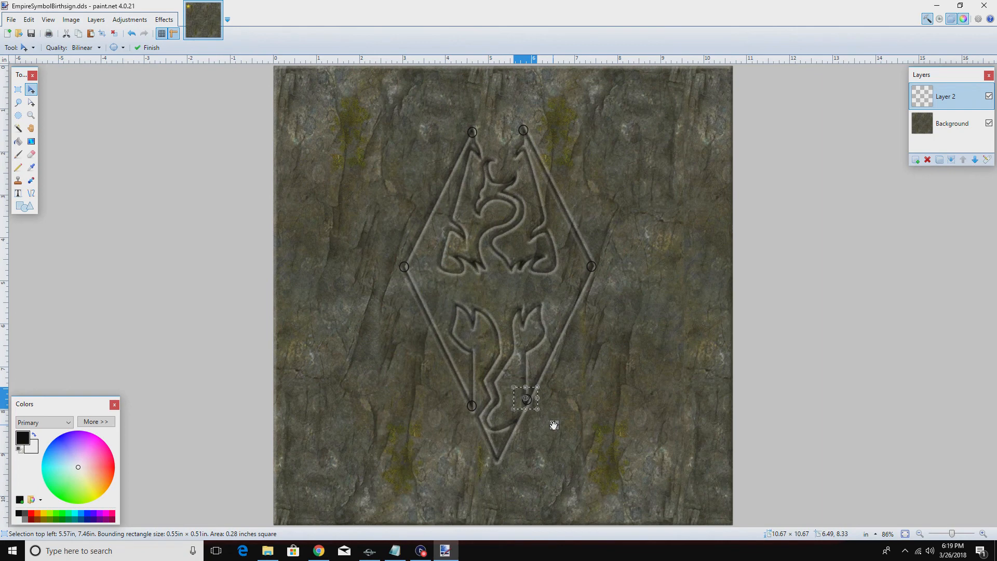
Place circle copies where the tail meets the diamond's lower-right edge, on the bottom tip, and on the lower-left edge beside the tail
left_click_drag(554, 425, 544, 450)
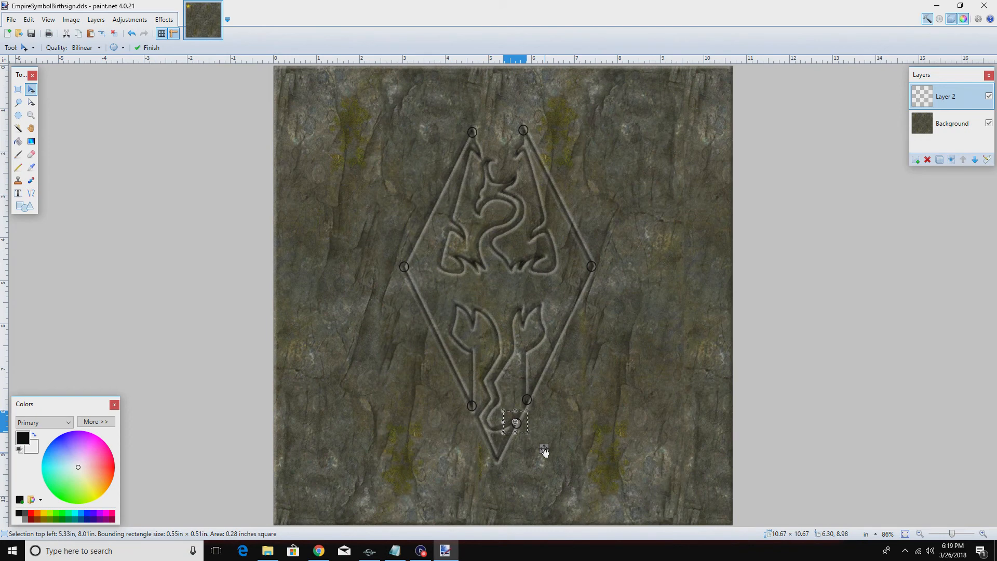
left_click_drag(543, 451, 525, 486)
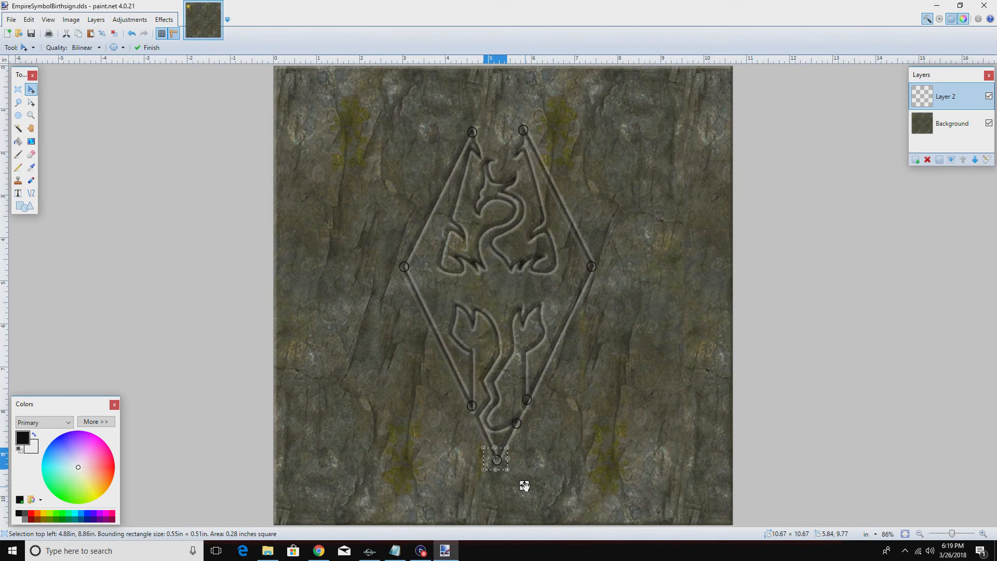
left_click_drag(525, 486, 508, 445)
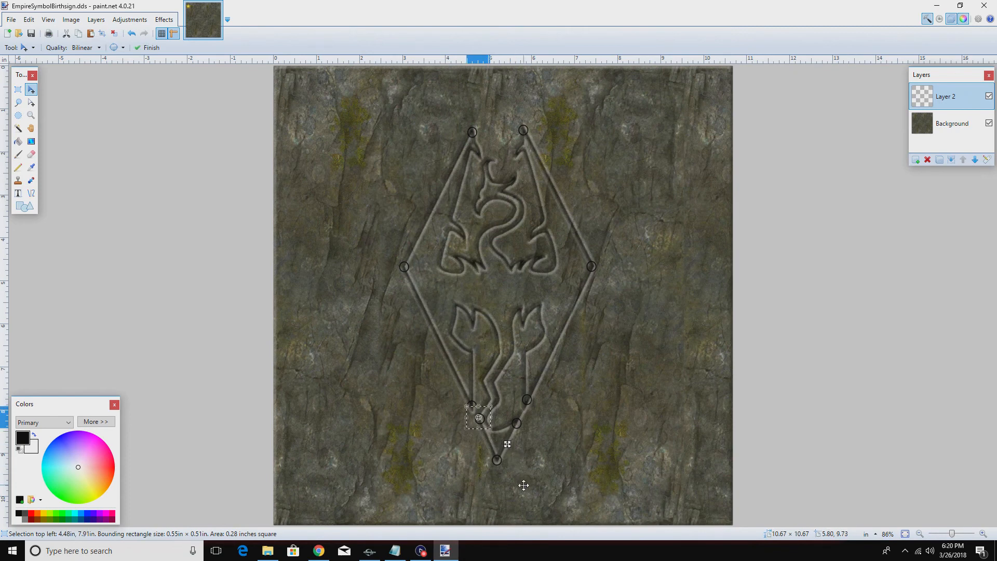
mouse_move(507, 445)
left_mouse_down()
mouse_move(514, 462)
mouse_move(517, 408)
mouse_move(518, 455)
mouse_move(507, 452)
left_mouse_up()
Place three circle copies upward along the tail's bends and one in the gap at the diamond's centre
left_click_drag(508, 451, 518, 423)
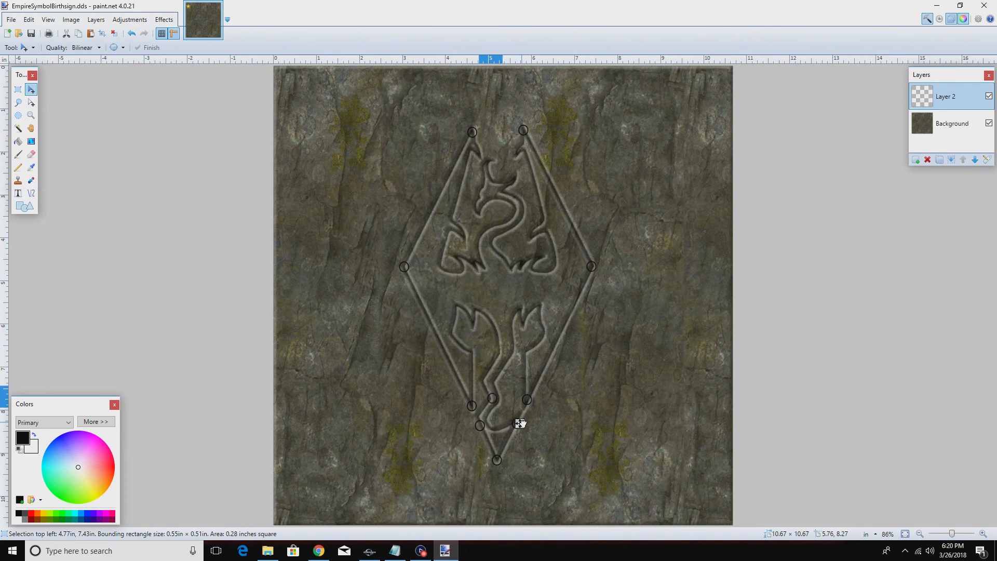
left_click_drag(522, 424, 520, 424)
mouse_move(521, 423)
left_mouse_down()
mouse_move(524, 403)
mouse_move(517, 405)
left_mouse_up()
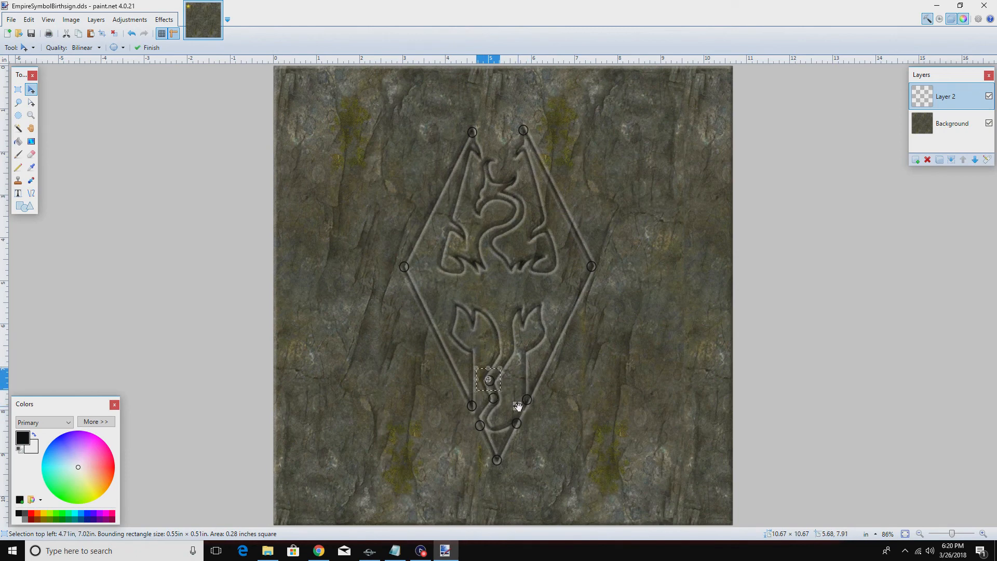
left_click_drag(518, 406, 532, 379)
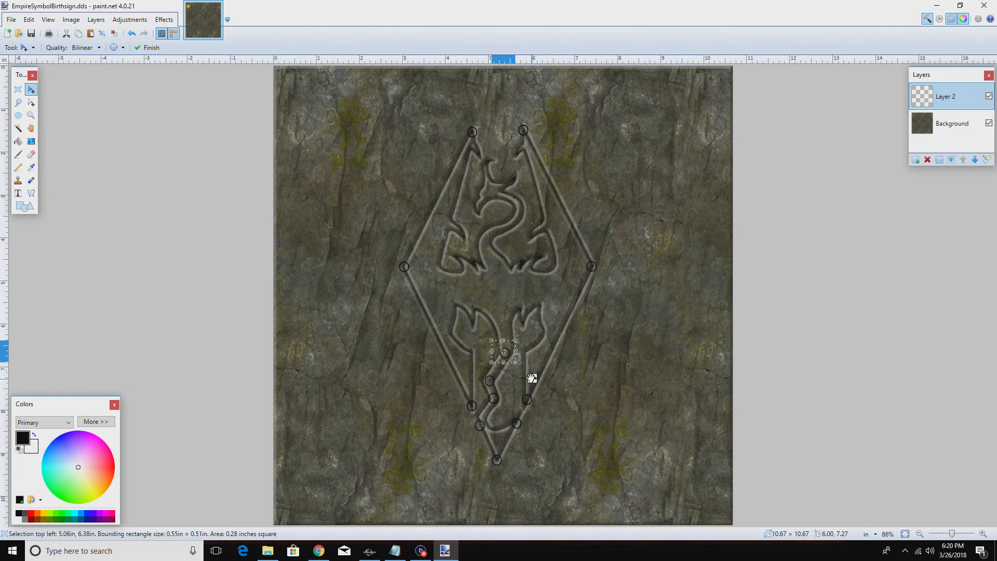
left_click_drag(533, 379, 527, 317)
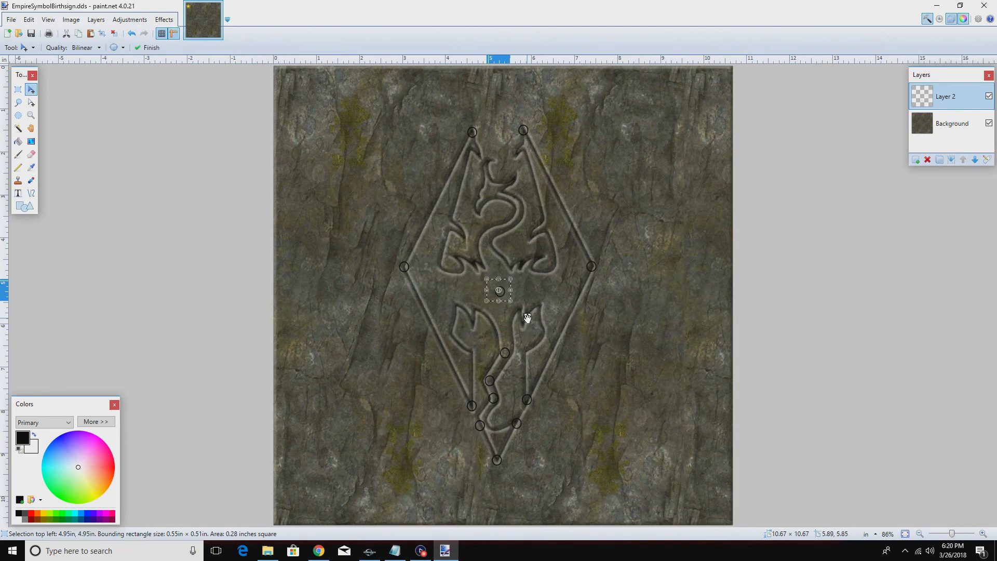
Place circle copies on the outer upper tips of the two lower flares and on the bottom outer corners of both wings
left_click_drag(527, 317, 481, 328)
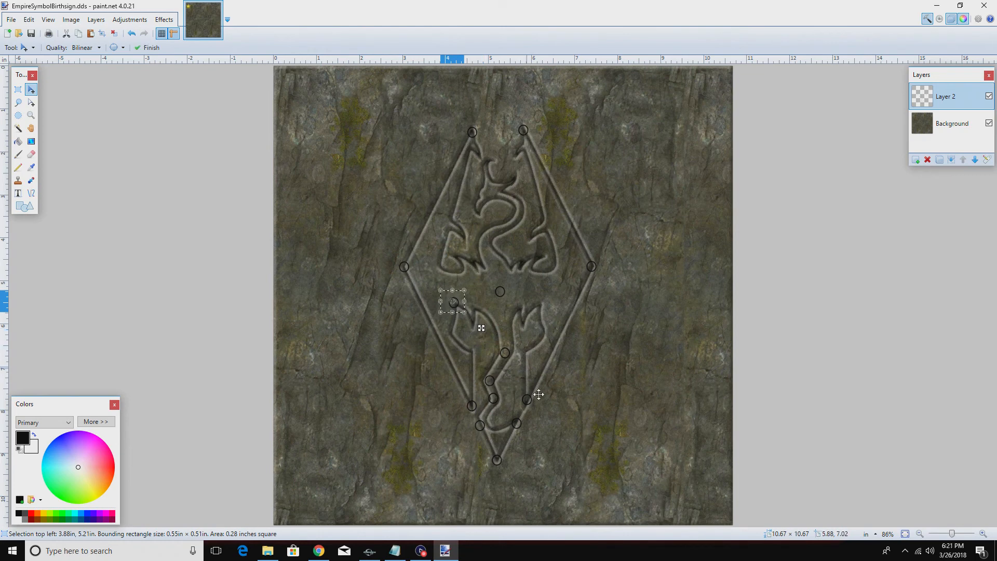
left_click_drag(490, 330, 570, 326)
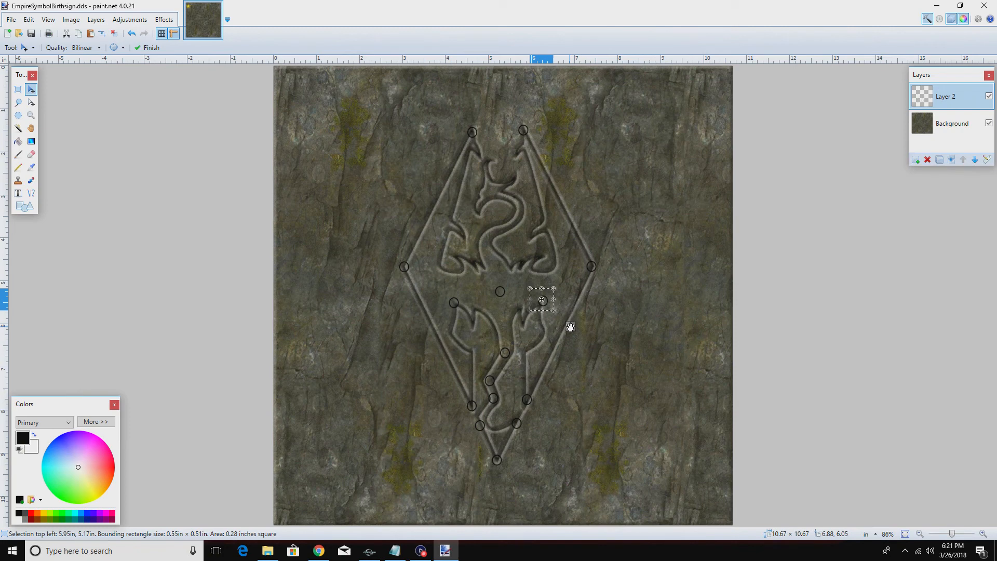
left_click_drag(570, 326, 587, 290)
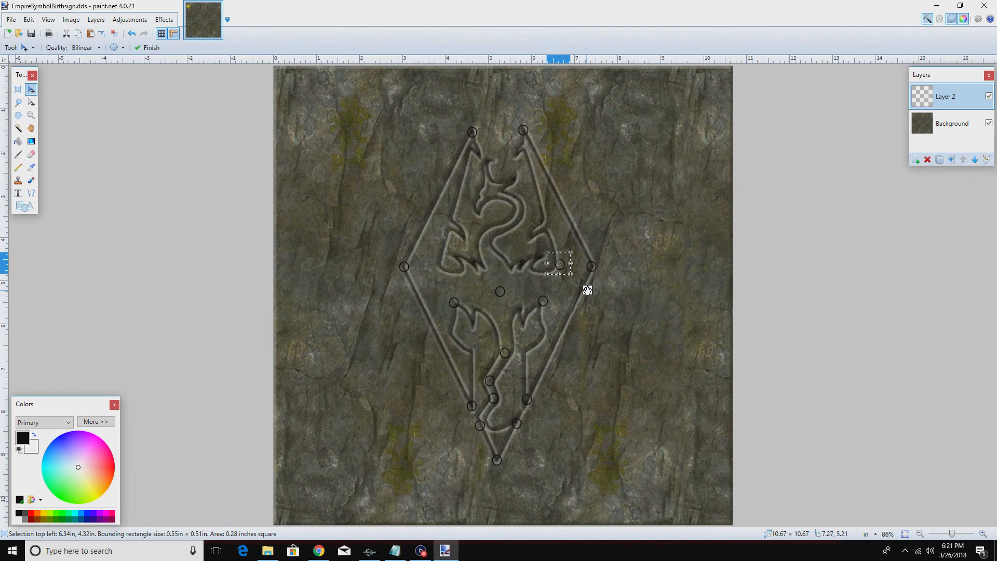
left_click_drag(585, 287, 466, 294)
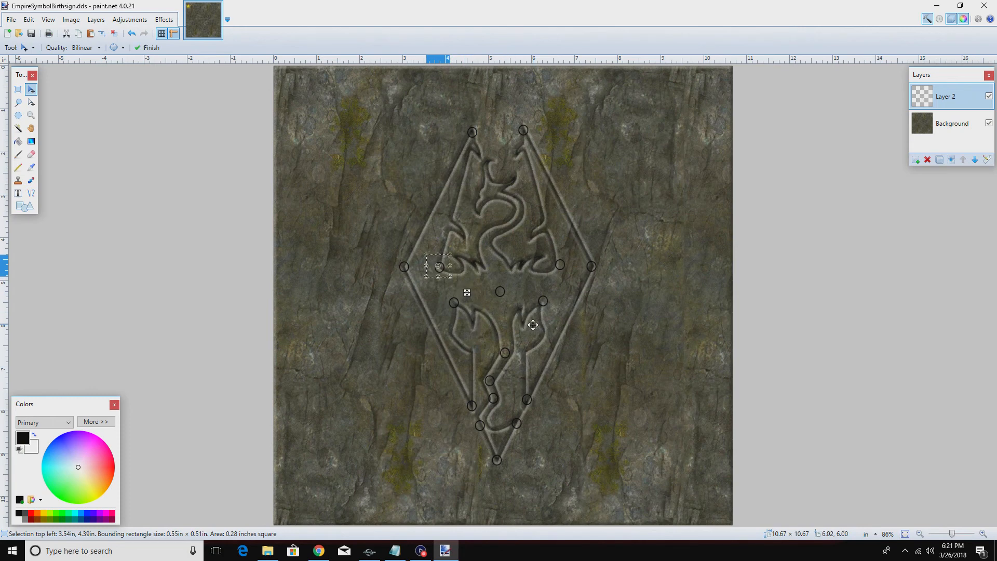
Place circle copies along the dragon's curved body and neck, on its snout and head, and on both horn tips
left_click_drag(467, 292, 512, 266)
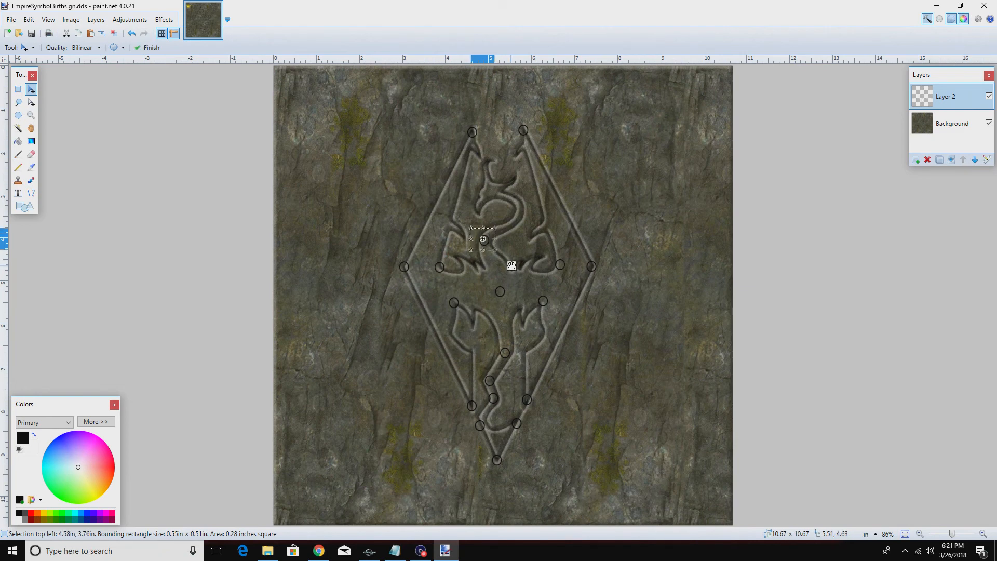
left_click_drag(512, 265, 548, 243)
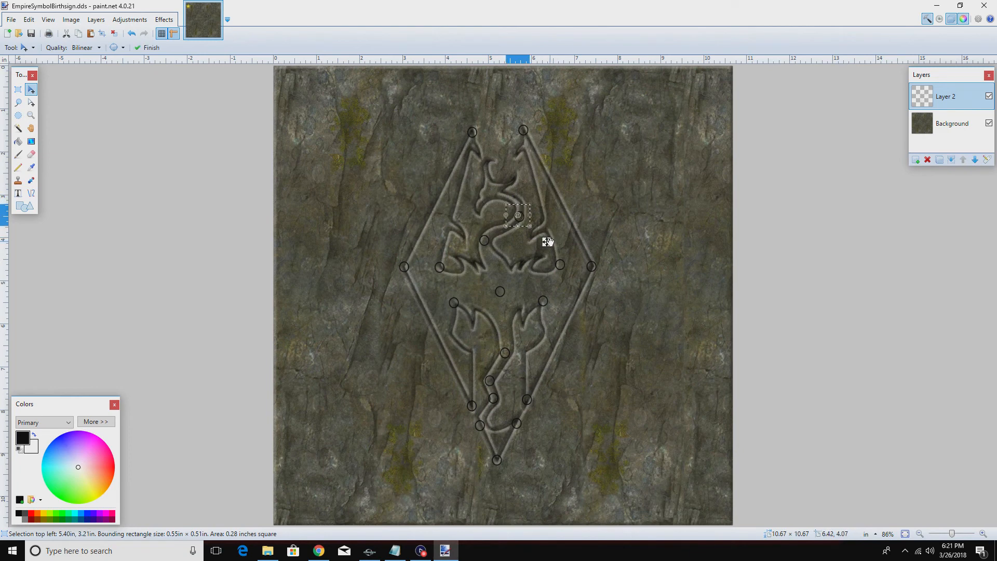
left_click_drag(548, 242, 536, 224)
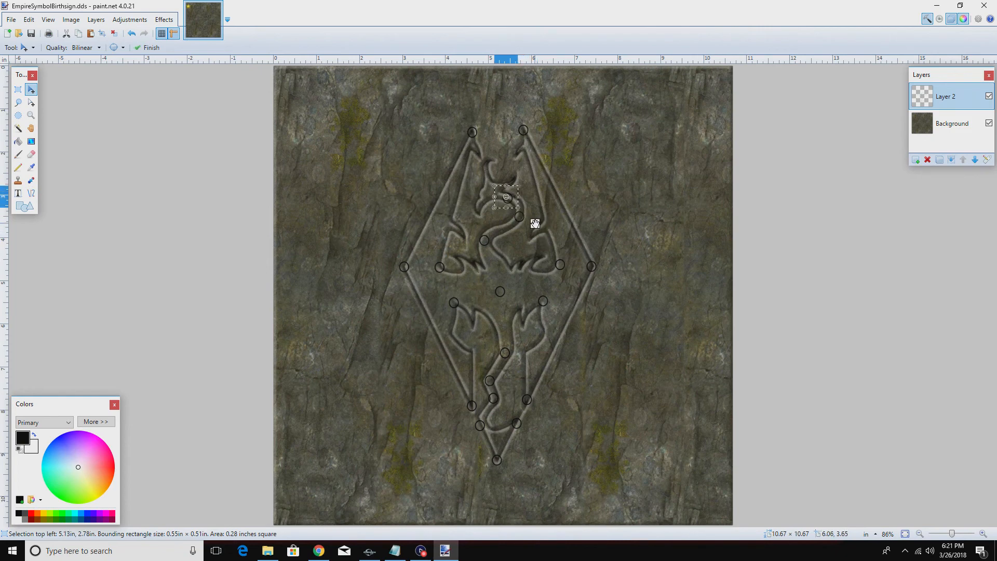
left_click_drag(535, 224, 507, 234)
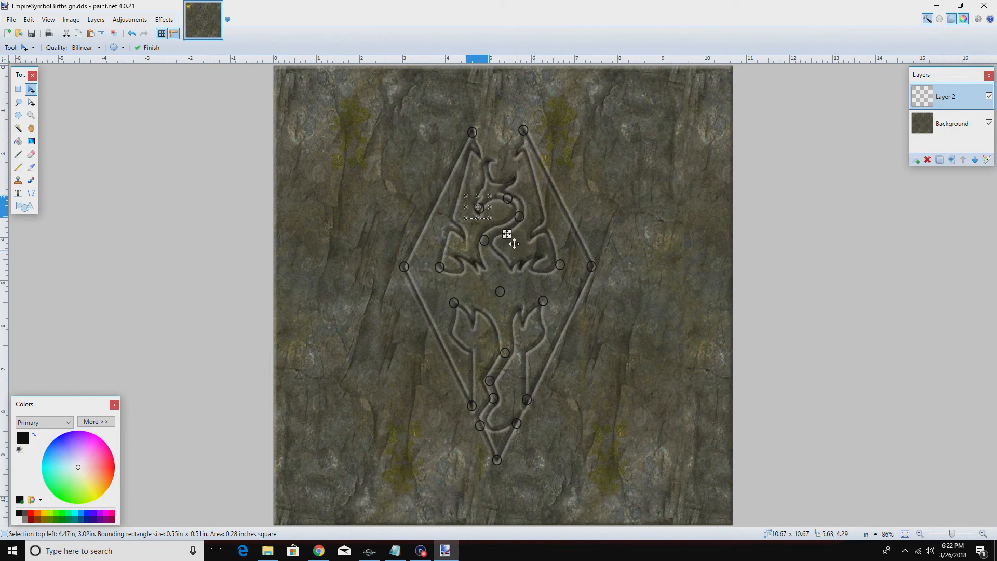
left_click_drag(507, 234, 518, 216)
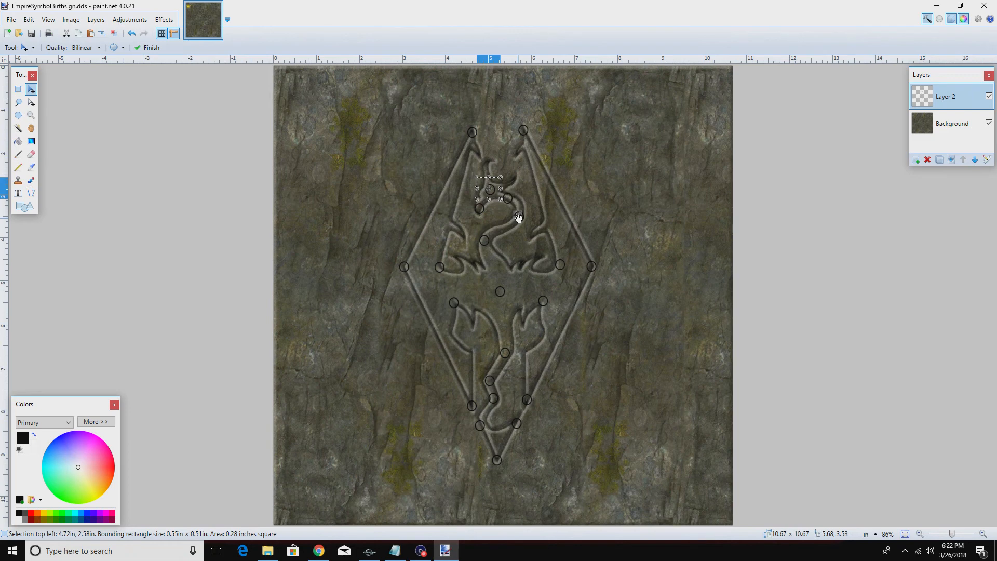
left_click_drag(517, 212, 516, 193)
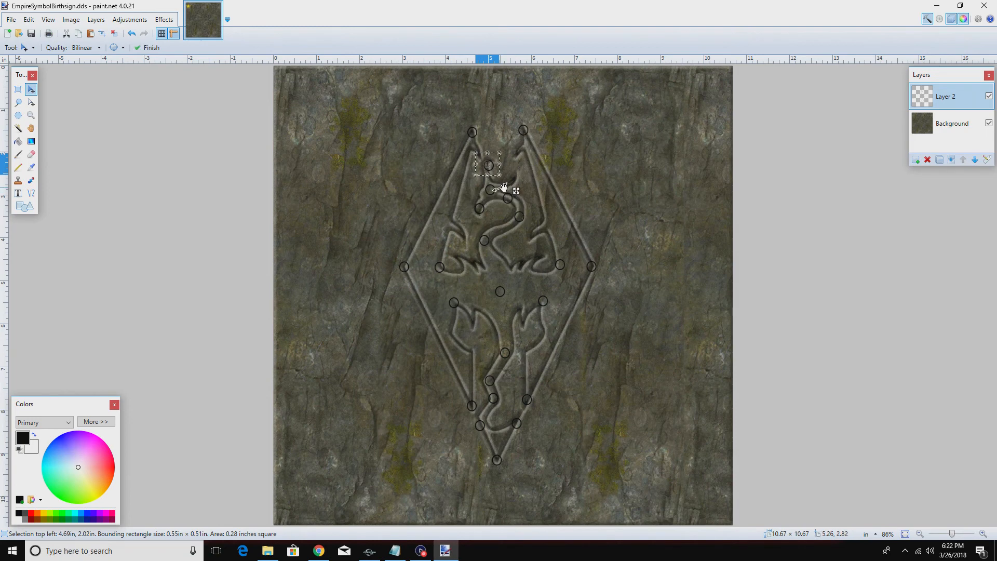
left_click_drag(519, 193, 544, 207)
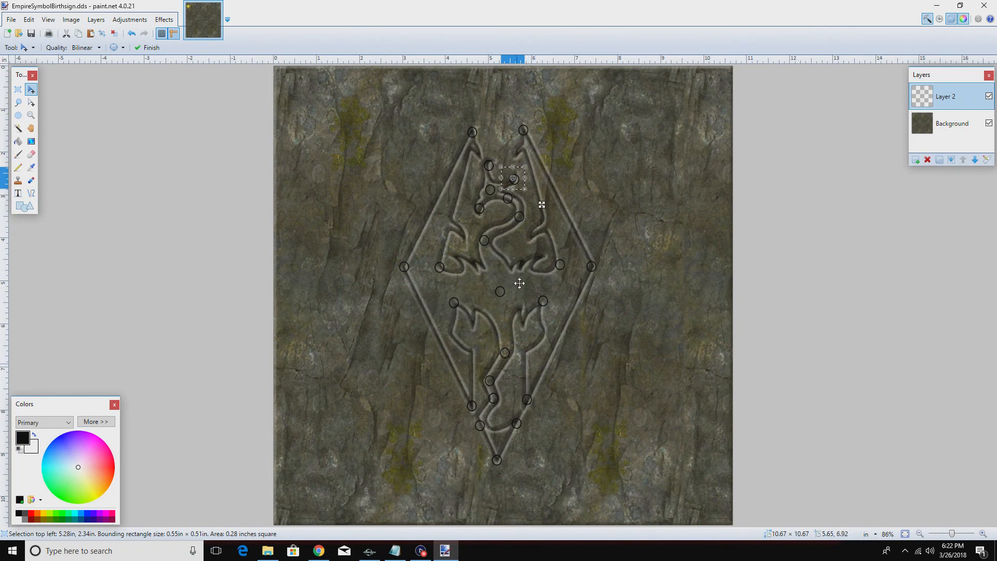
Place circle copies at the inner bases and on the outer curves of the two lower flares
left_click_drag(543, 206, 557, 378)
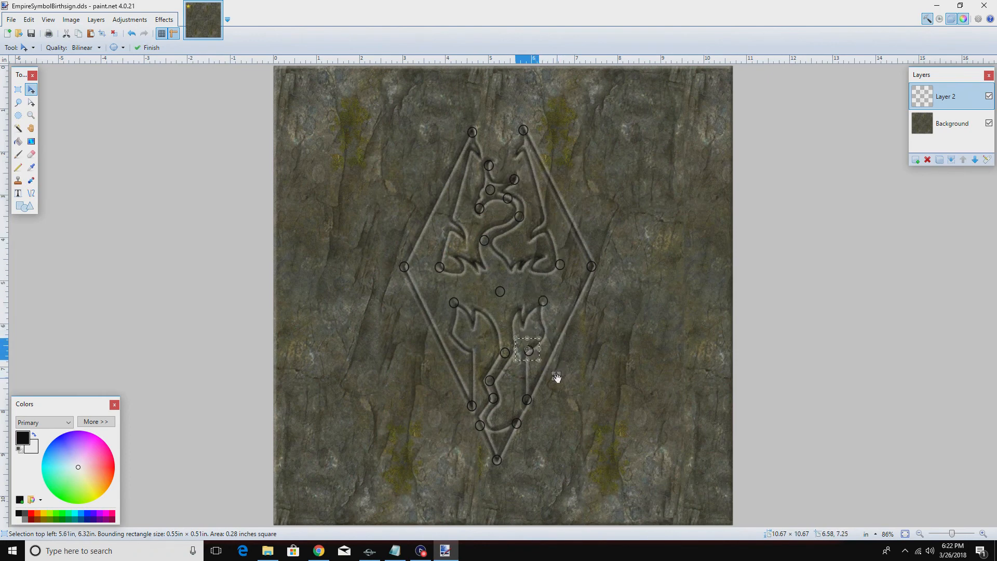
left_click_drag(556, 378, 498, 378)
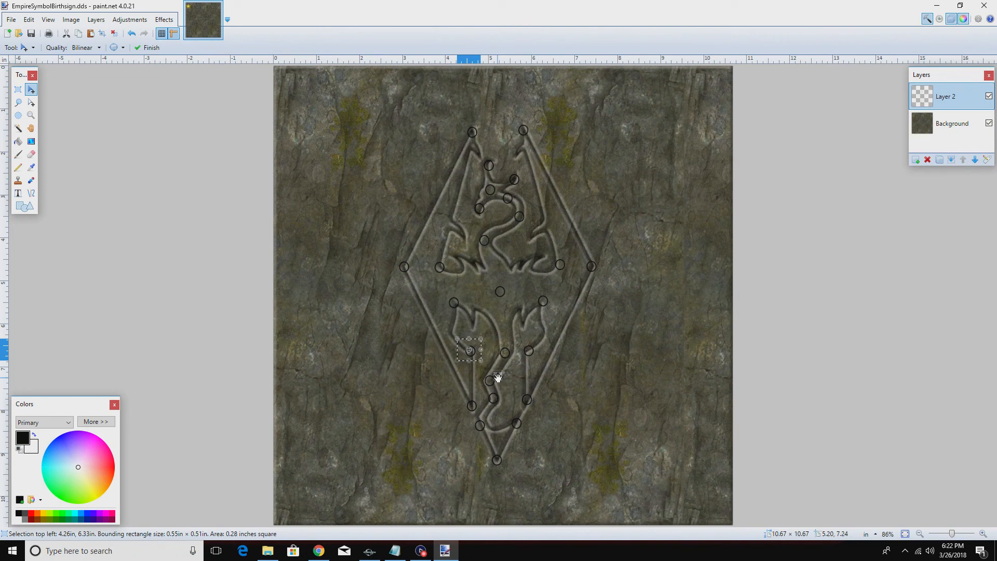
left_click_drag(498, 377, 477, 356)
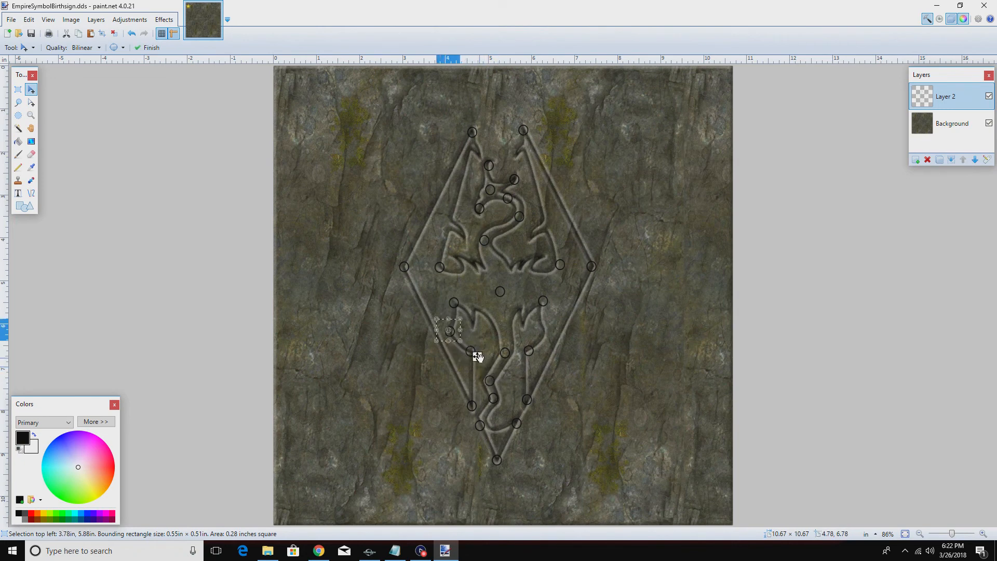
left_click_drag(477, 357, 573, 354)
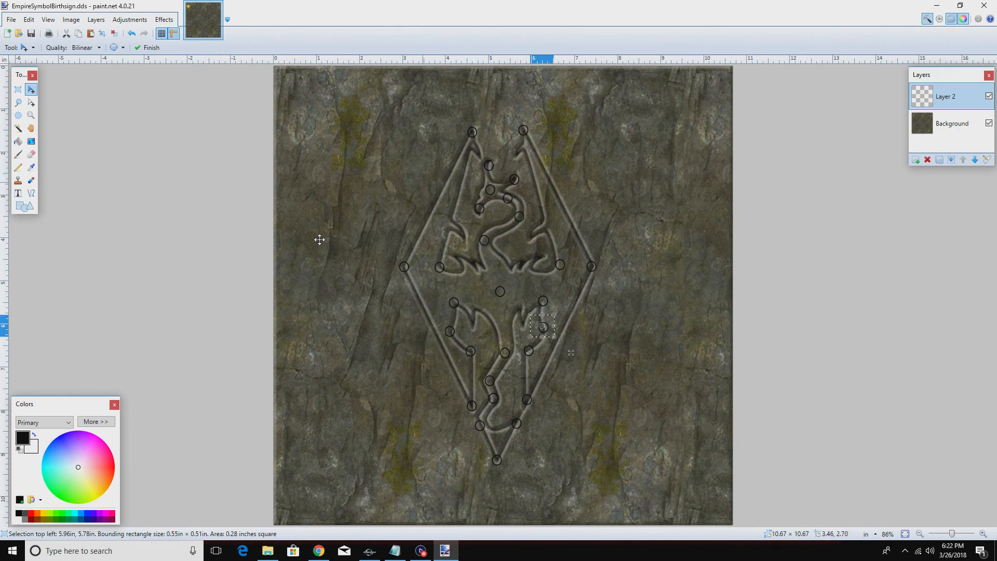
Select the transparent area inside and outside all the circle outlines on Layer 2 with the Magic Wand at 50% tolerance
left_click(18, 129)
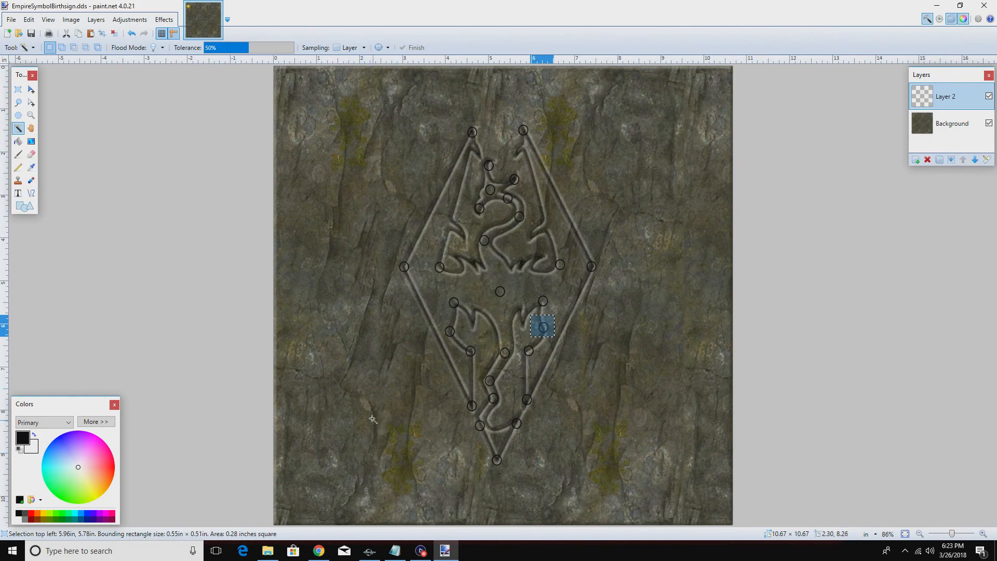
left_click(348, 396)
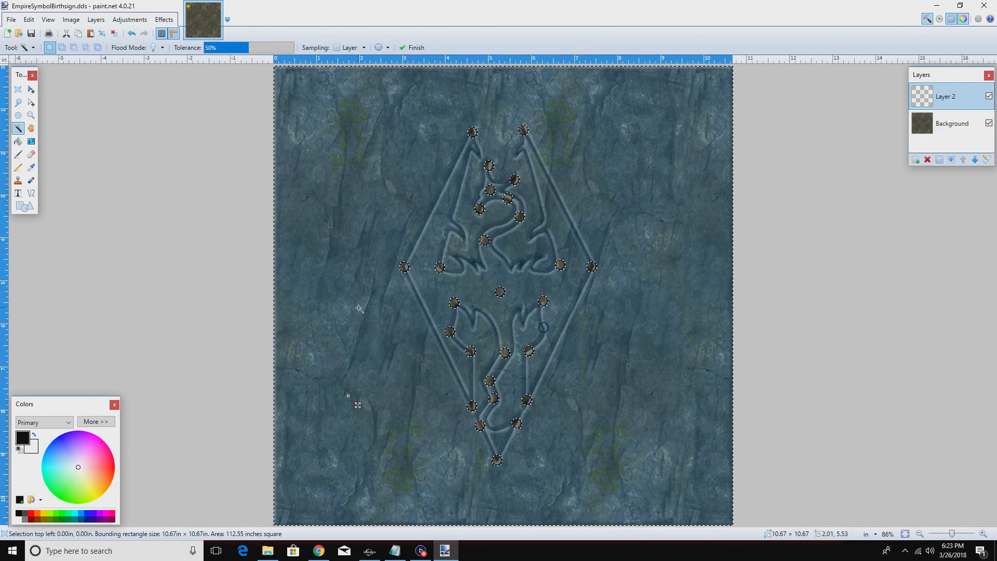
left_click(249, 315)
left_click(345, 314)
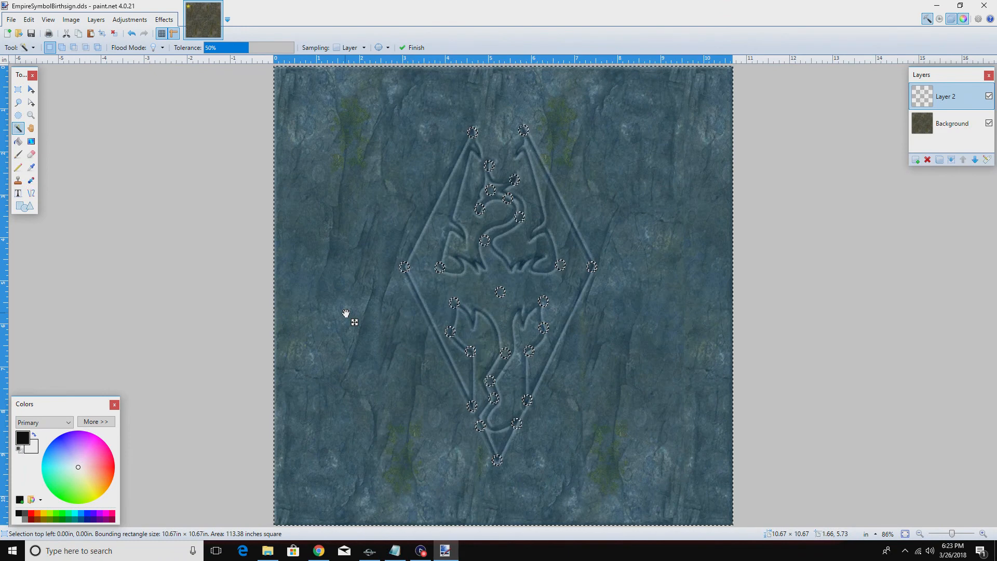
Apply Bevel Selection to the selected area with white highlight, black shadow and strength 0.50
left_click(165, 19)
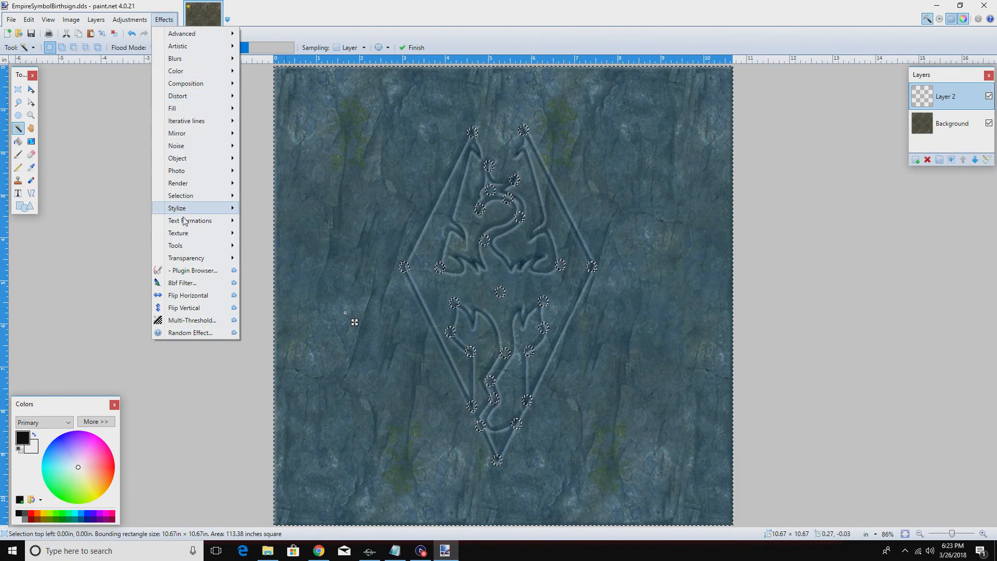
mouse_move(231, 195)
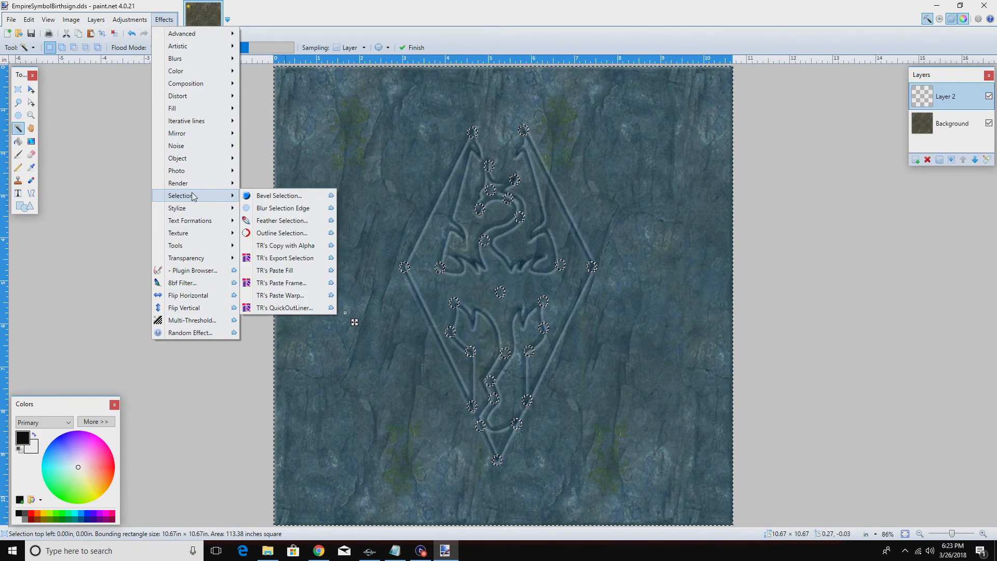
left_click(274, 195)
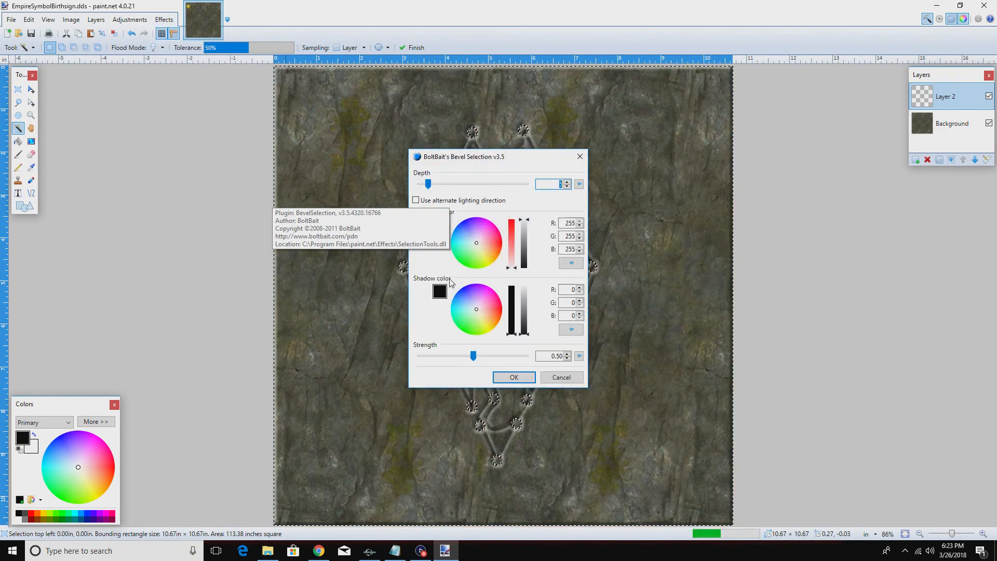
left_click_drag(480, 161, 234, 155)
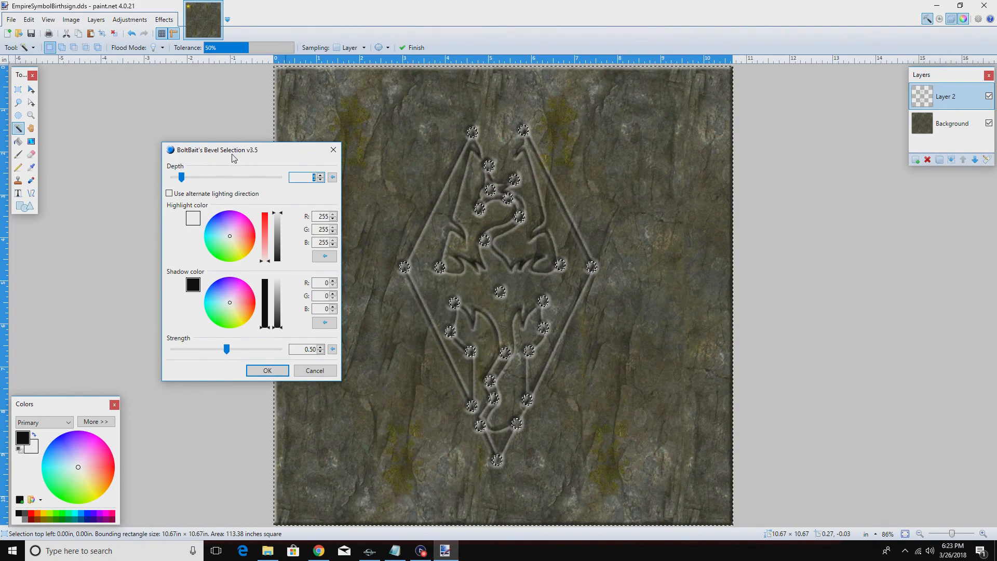
left_click_drag(182, 179, 183, 180)
left_click_drag(226, 353, 227, 354)
left_click(276, 376)
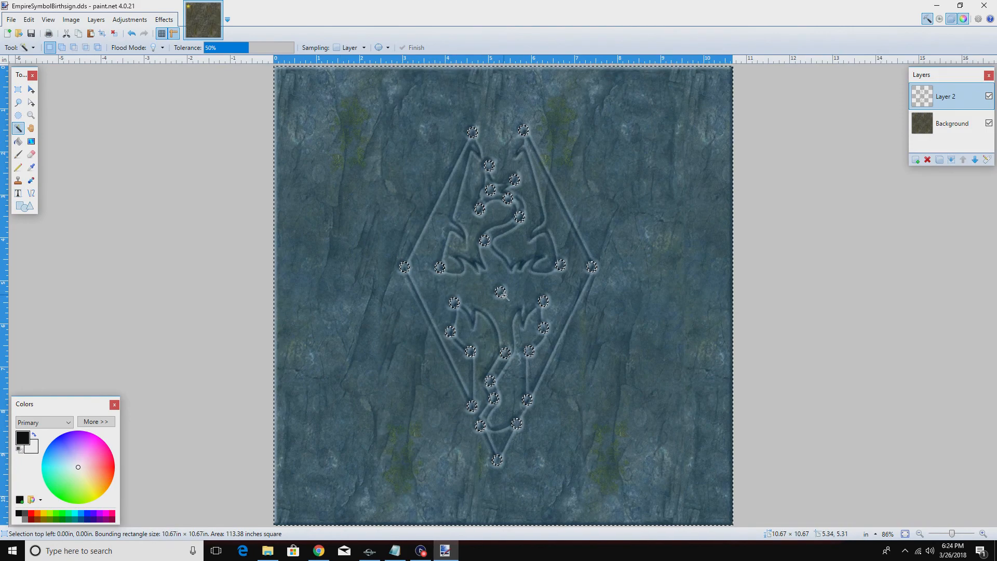
Select all the dark circle outlines with the Magic Wand and apply Blur Selection Edge to them
left_click_drag(952, 534, 969, 534)
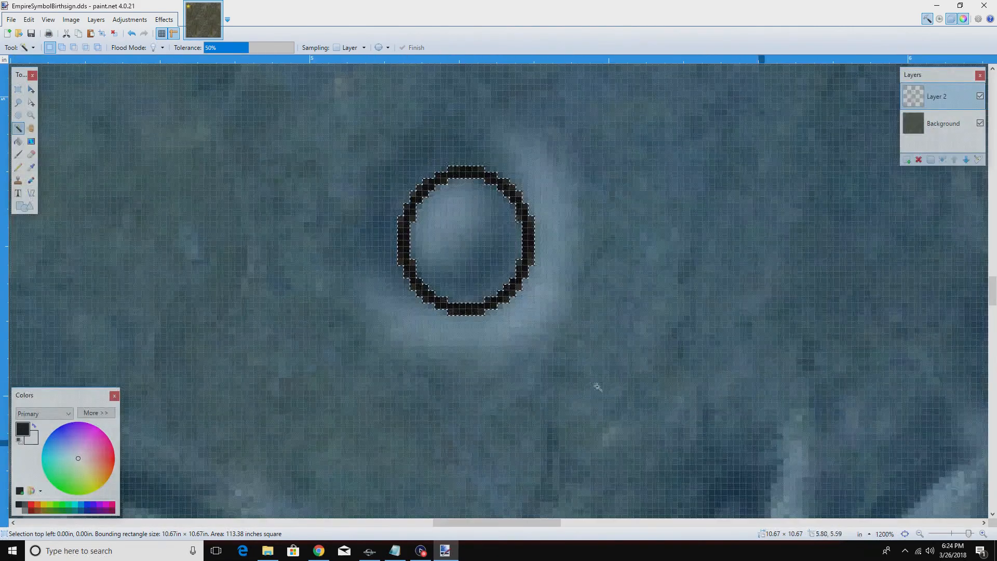
left_click(493, 304)
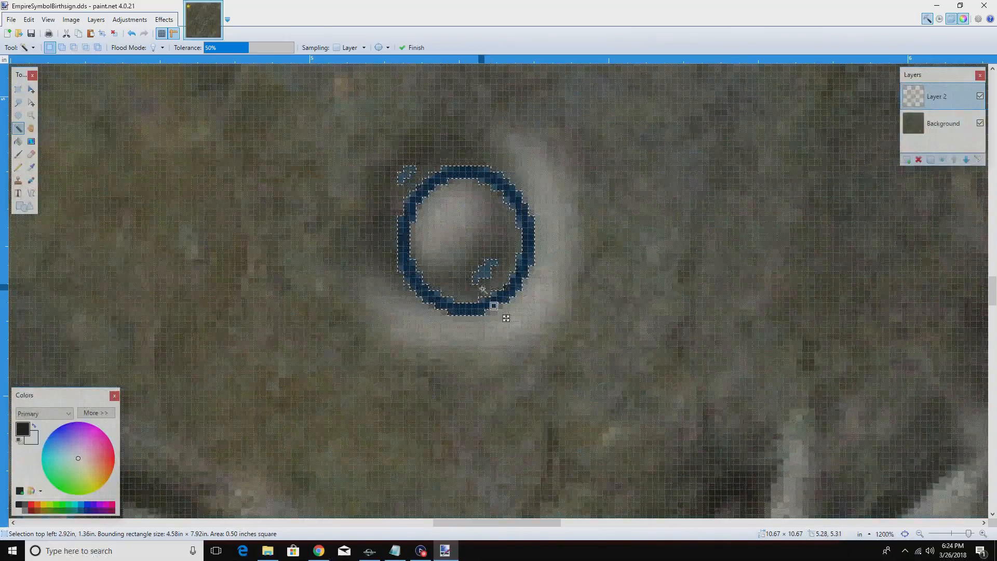
left_click_drag(969, 535, 953, 543)
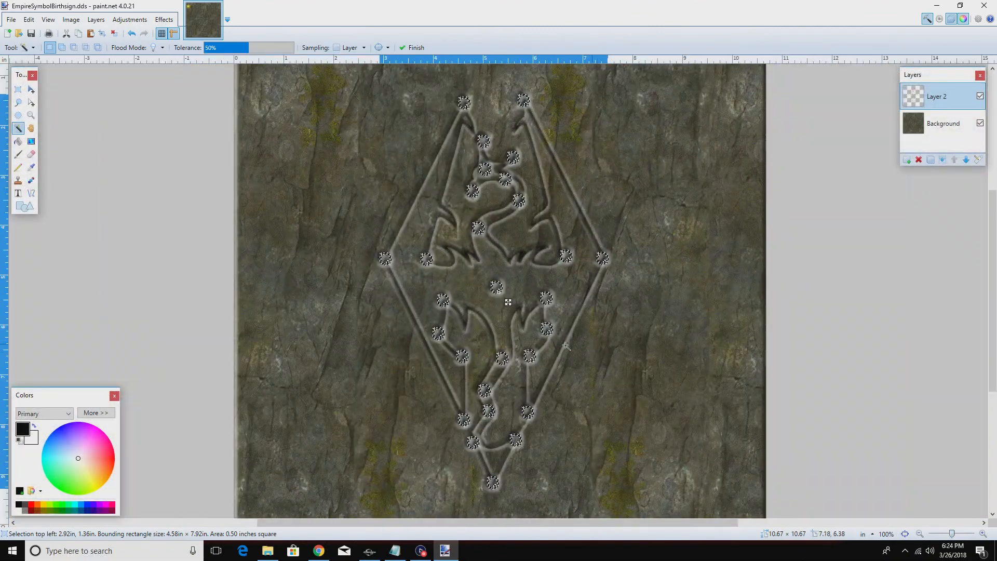
left_click(162, 20)
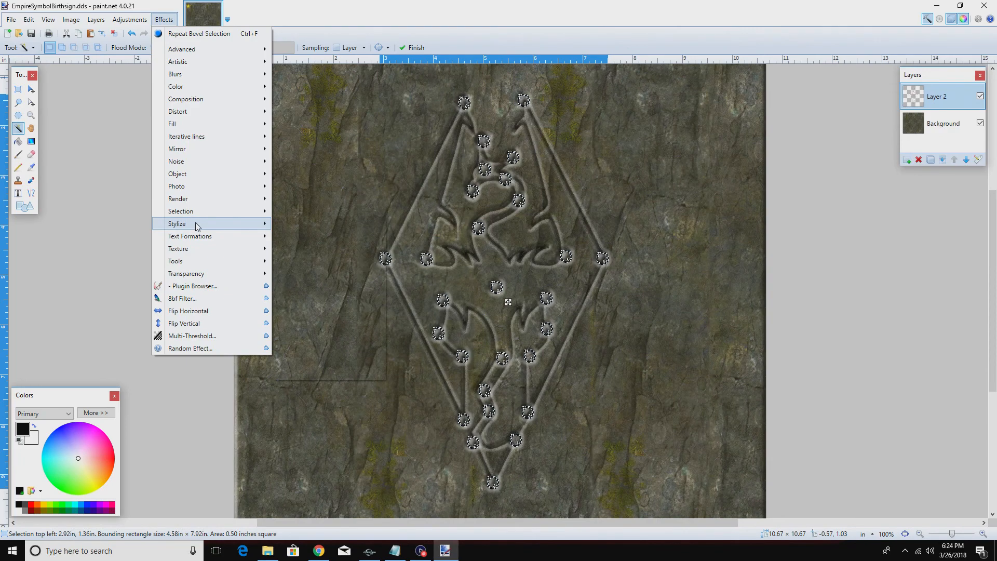
mouse_move(200, 218)
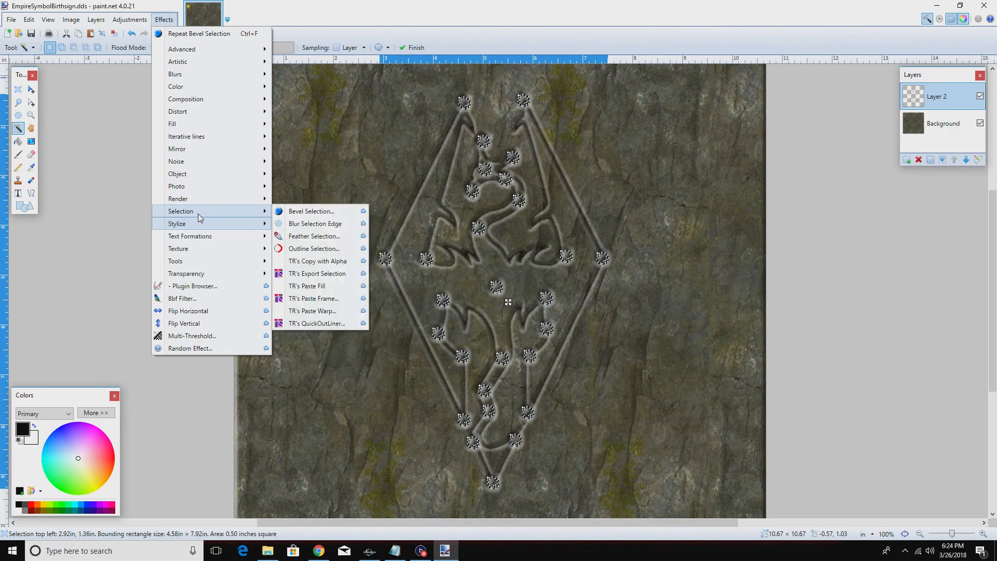
left_click(295, 227)
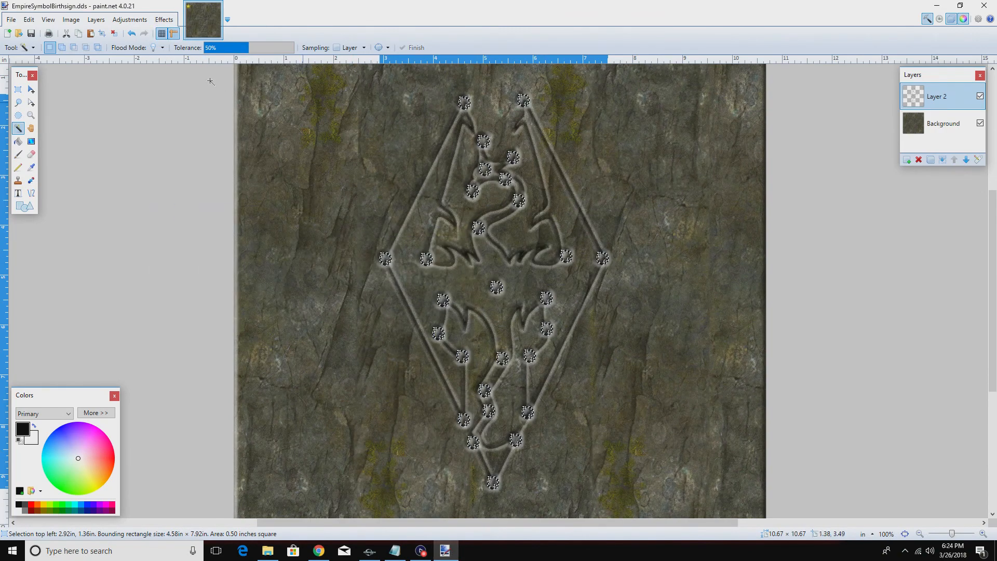
Feather the circle outline selection with a radius of 10 and deselect everything
left_click(157, 22)
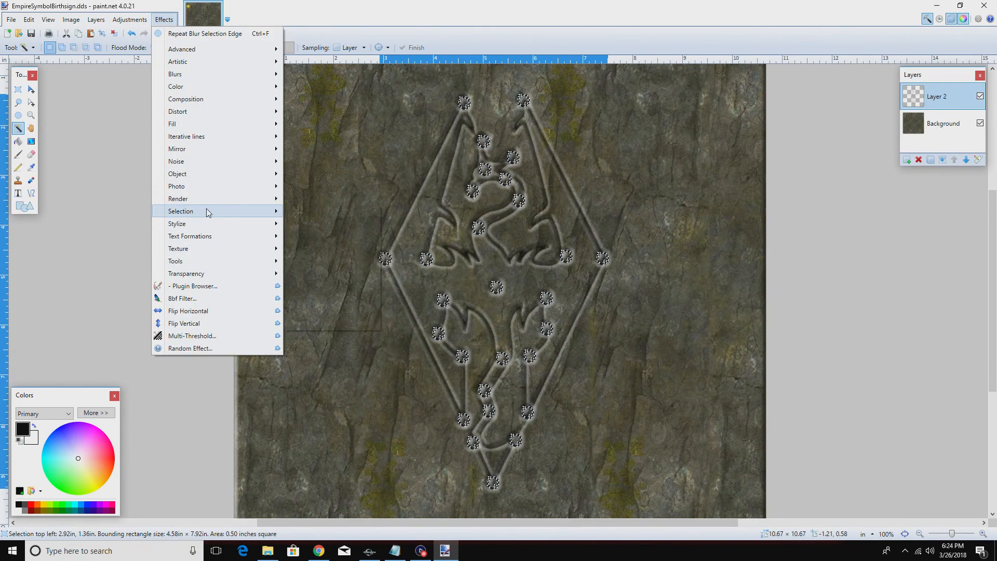
mouse_move(206, 212)
left_click(298, 235)
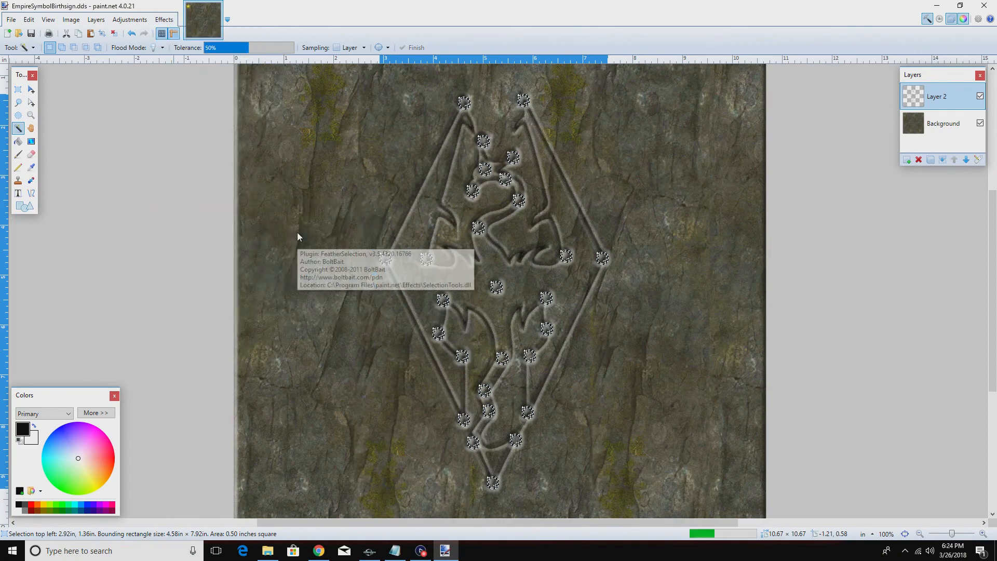
left_click_drag(491, 239, 263, 215)
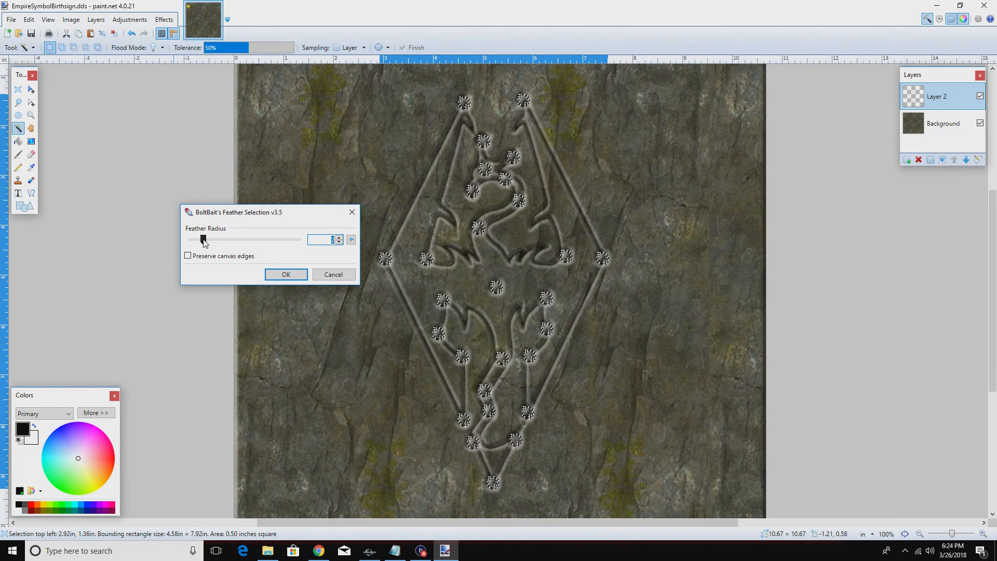
left_click_drag(204, 240, 299, 239)
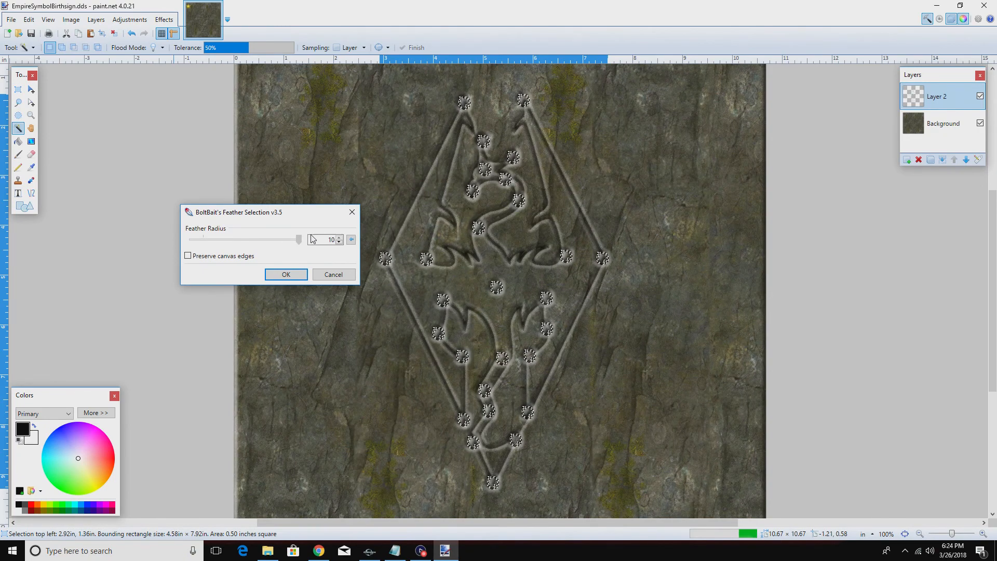
left_click(295, 276)
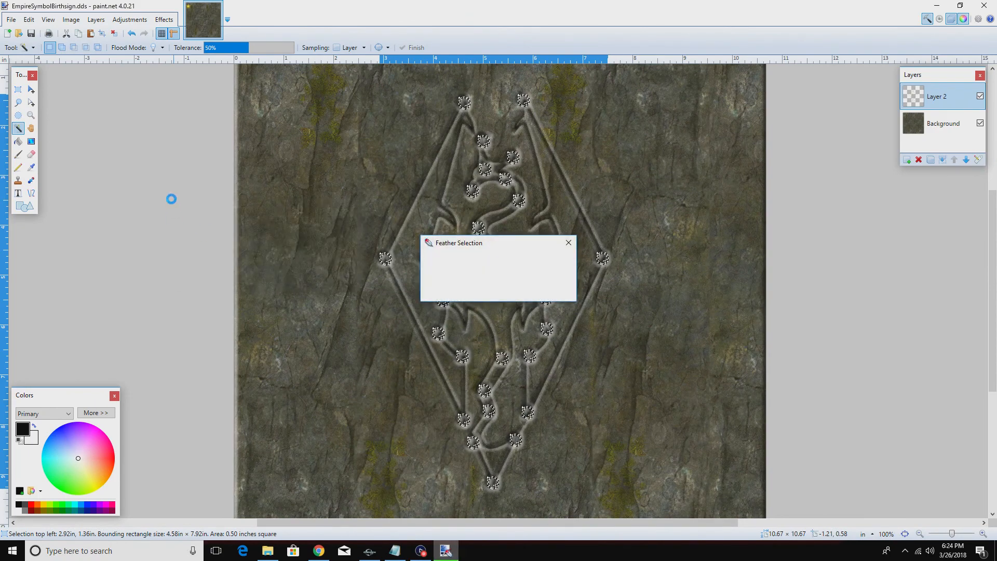
key("ctrl+d")
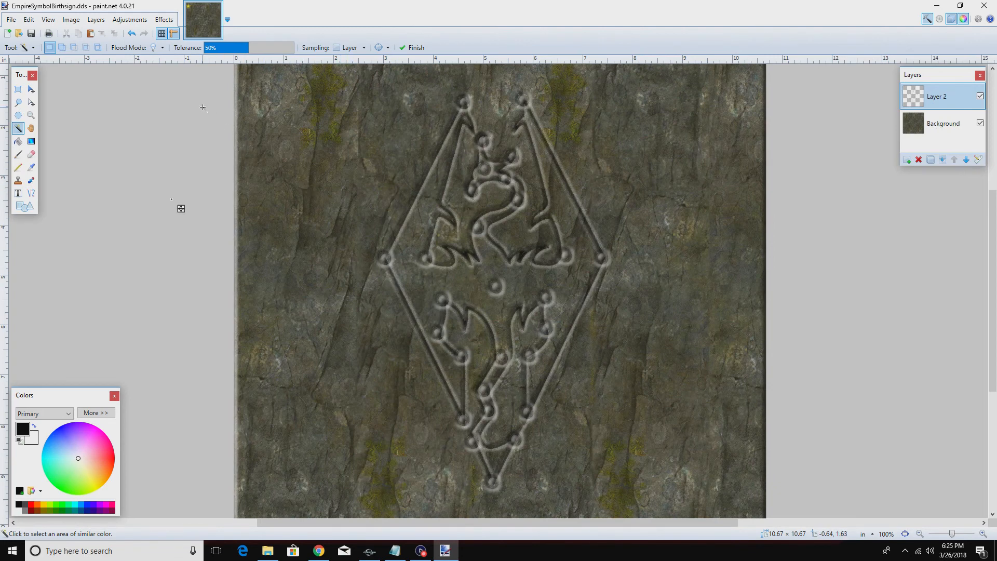
Apply the Transparency adjustment to Layer 2 with a value of -9, ignoring transparent pixels
left_click(158, 21)
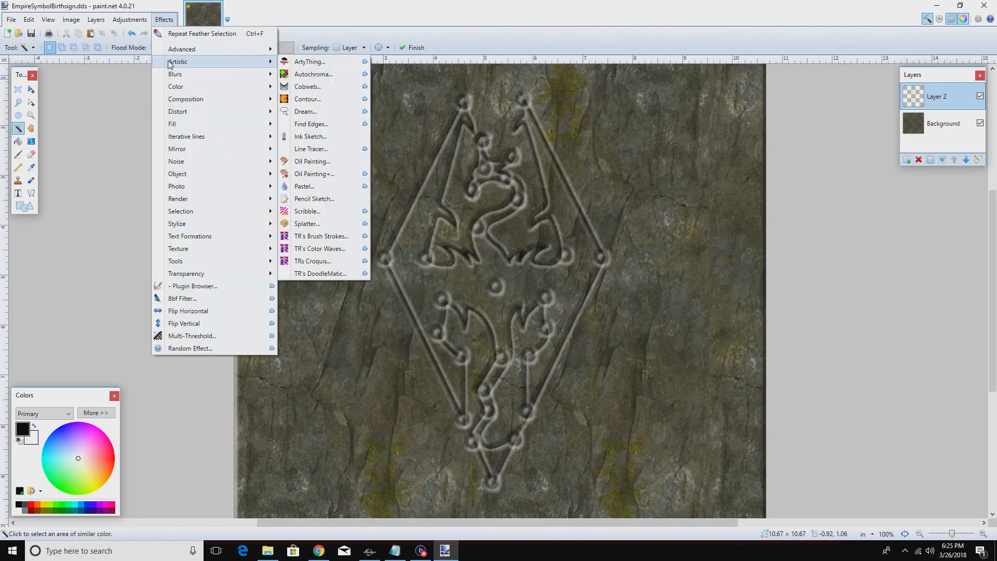
mouse_move(174, 53)
mouse_move(131, 24)
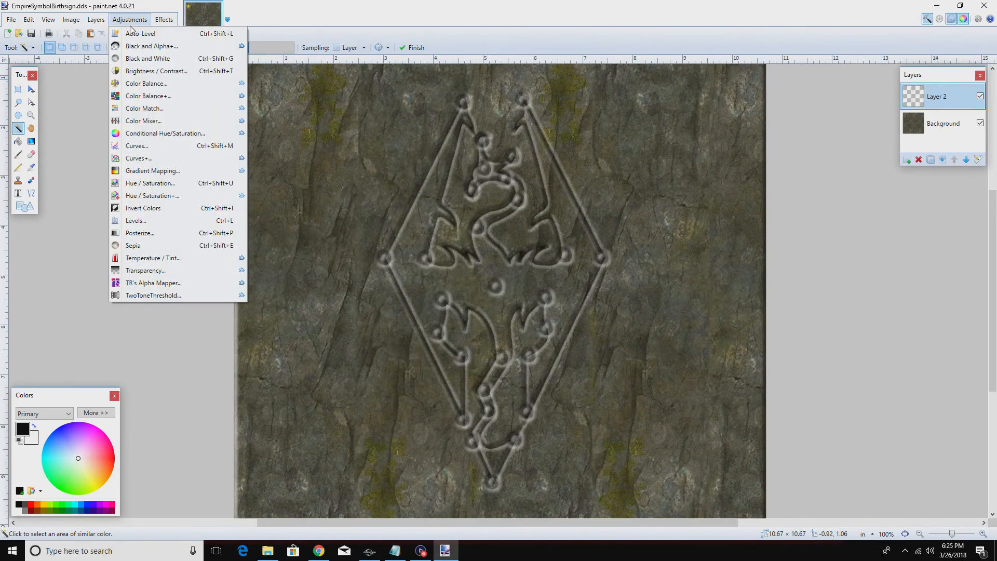
left_click(151, 269)
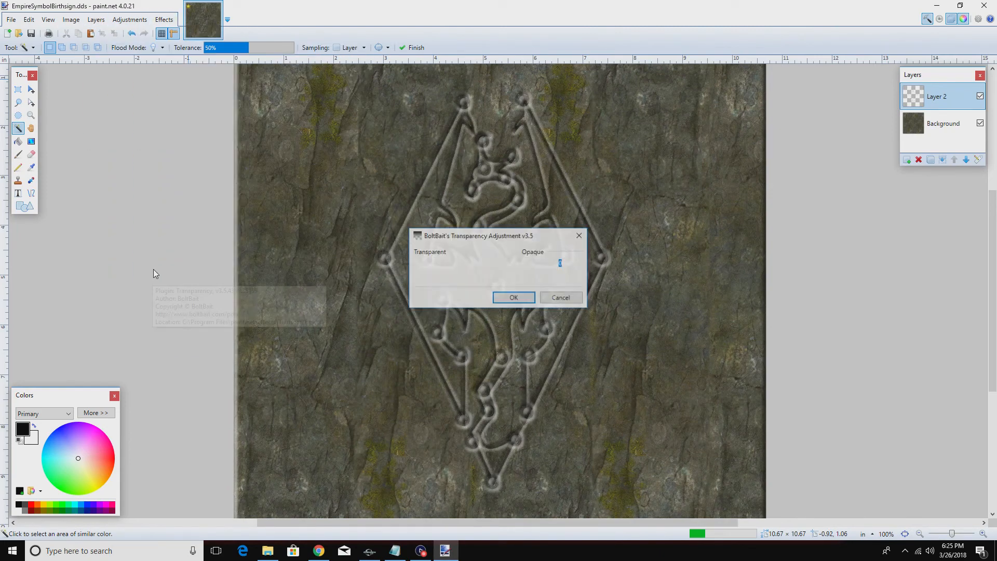
left_click_drag(473, 267, 467, 271)
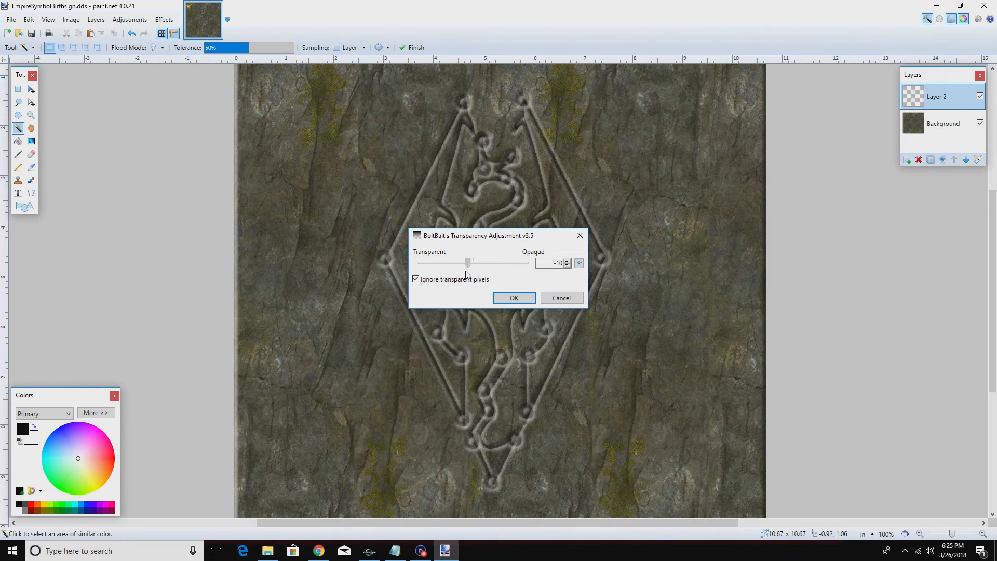
left_click_drag(465, 275, 466, 275)
left_click(523, 301)
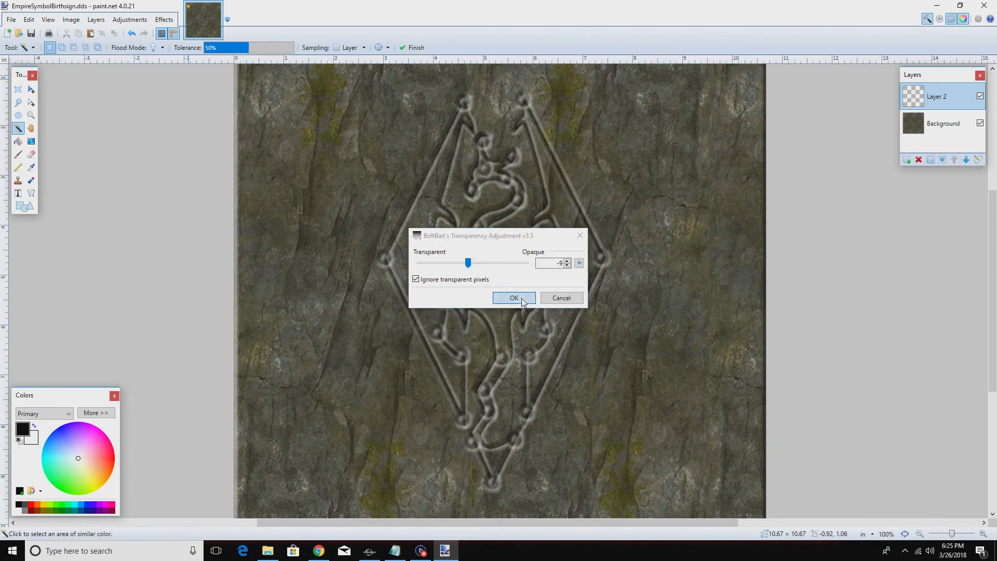
Add Grain noise to Layer 2 with amount 200 and the balance moved toward highlights at 85
left_click(170, 22)
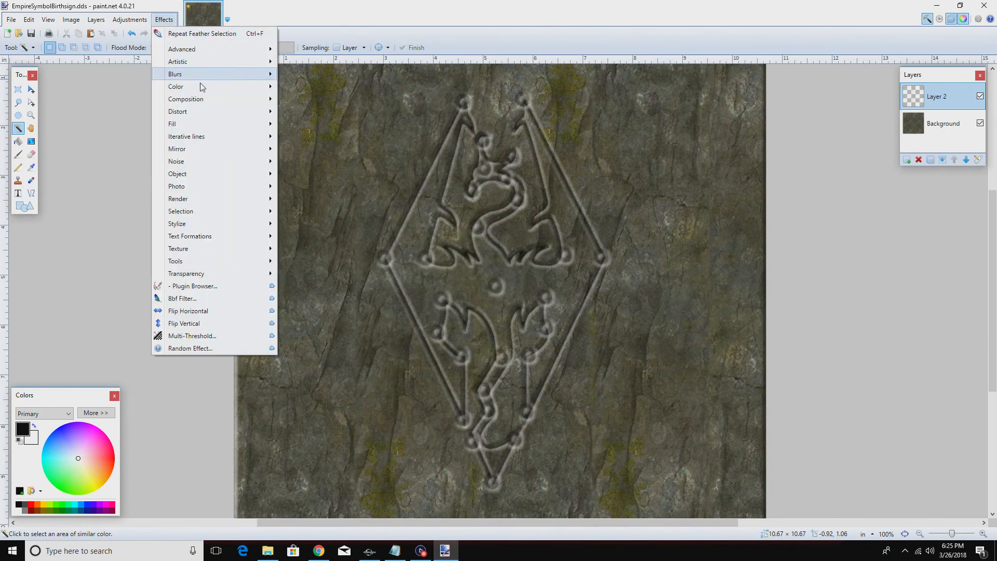
mouse_move(202, 91)
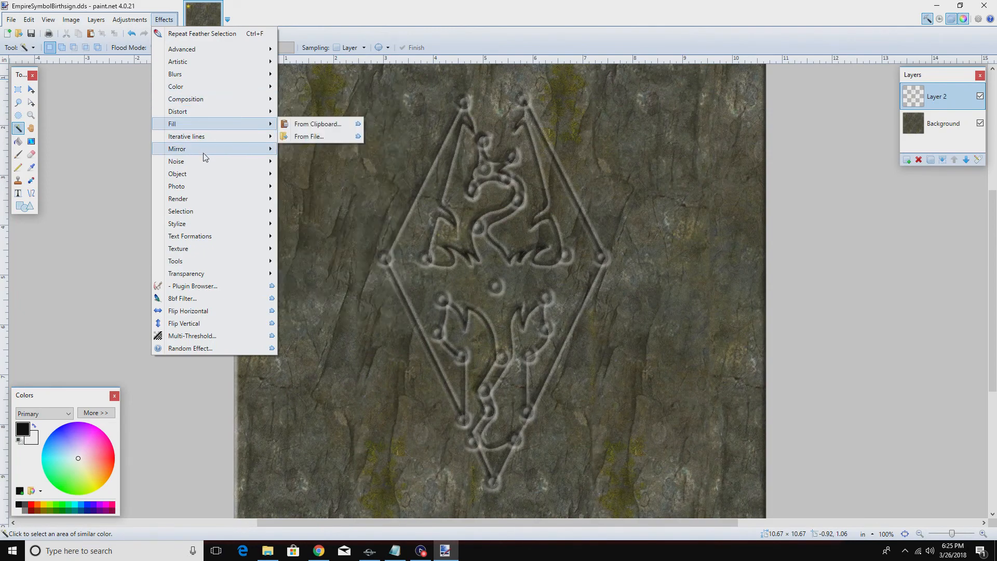
mouse_move(228, 167)
left_click(303, 187)
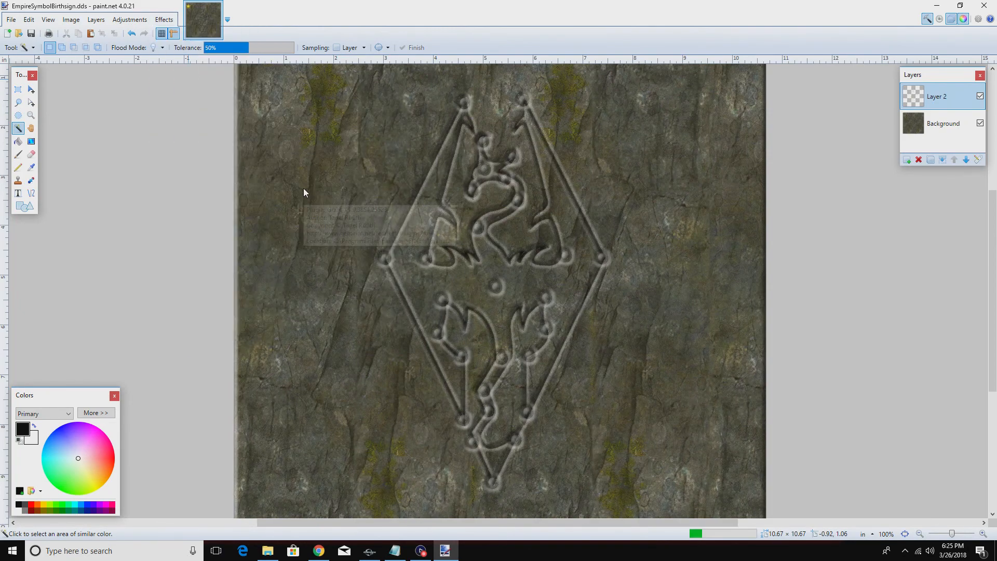
left_click_drag(474, 258, 527, 258)
left_click_drag(473, 286, 563, 270)
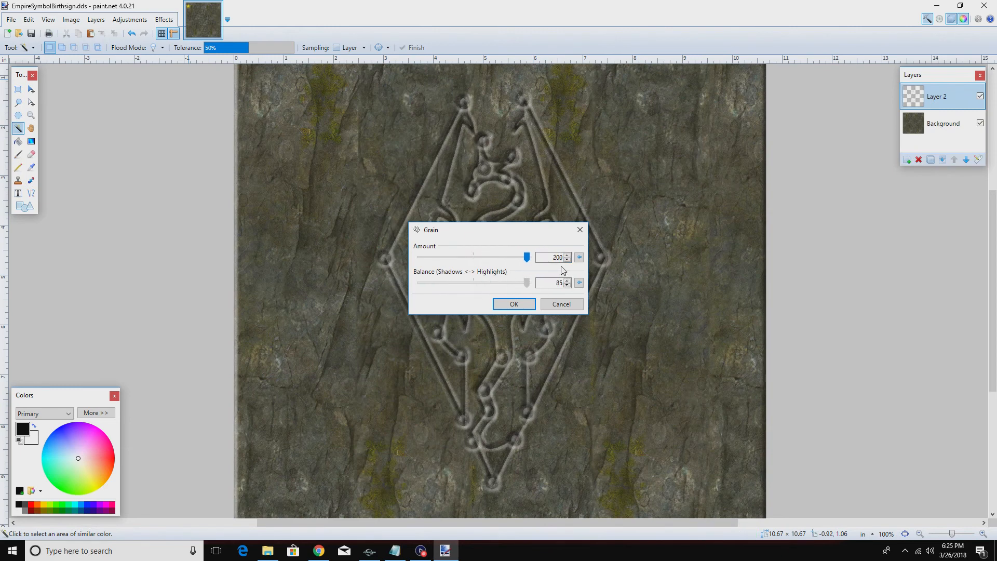
left_click(513, 304)
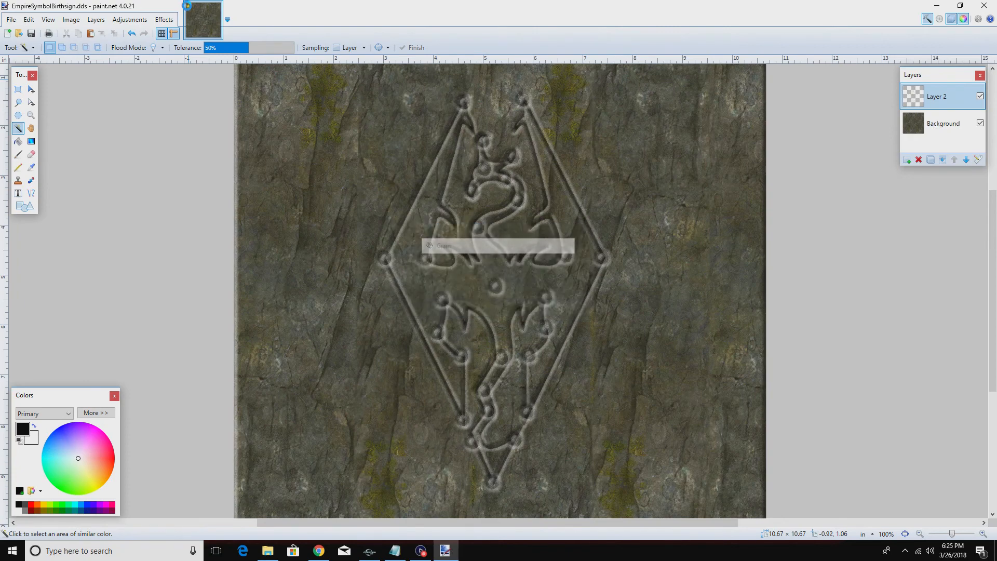
Start the Sharpen+ photo effect on Layer 2 with amount 0, radius 97 and threshold 100
left_click(163, 19)
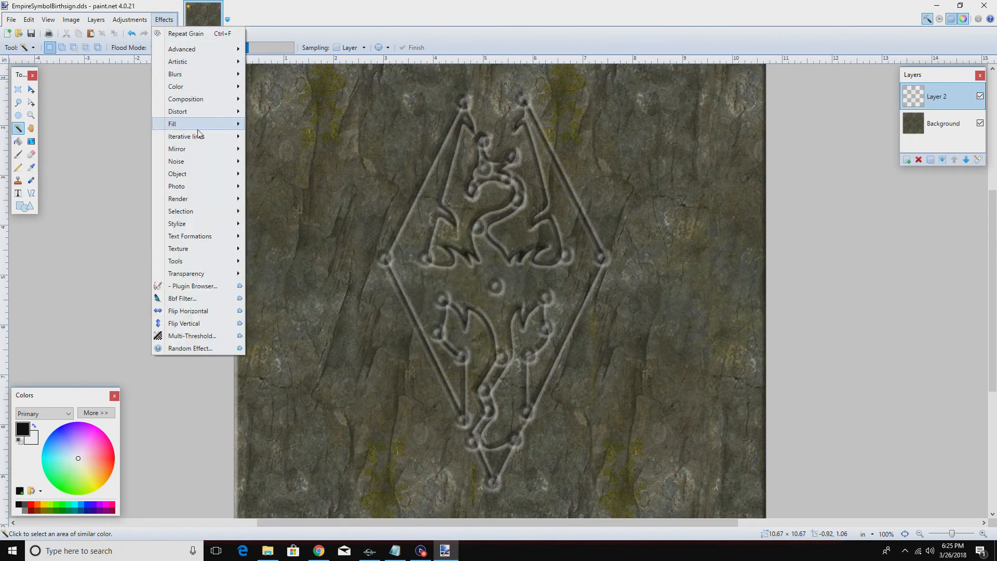
mouse_move(195, 185)
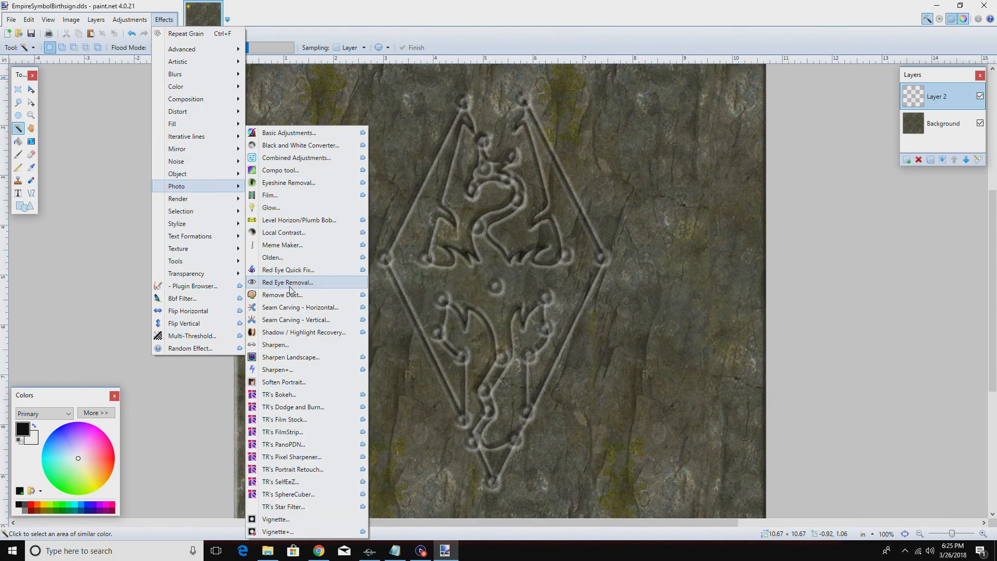
left_click(286, 370)
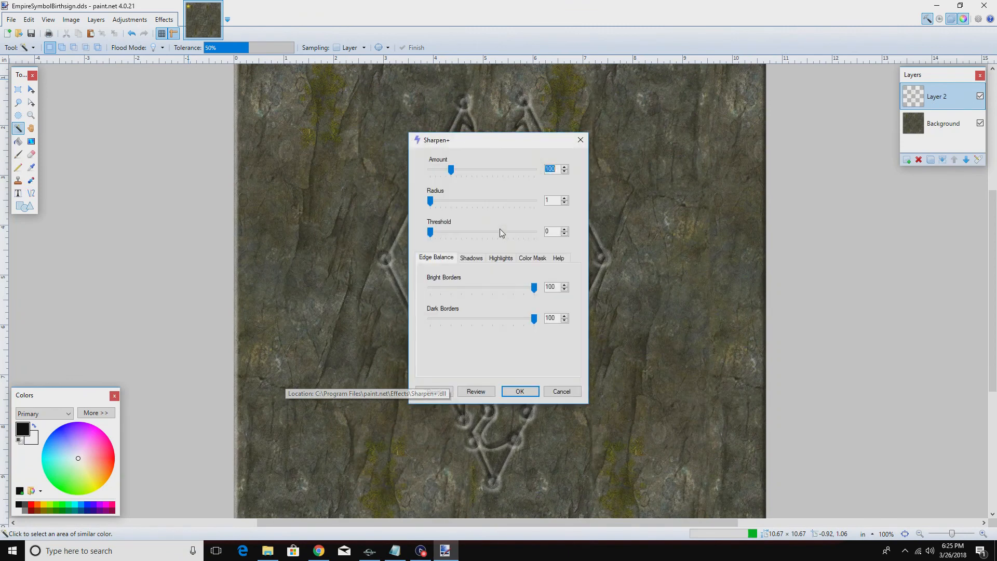
left_click_drag(476, 143, 125, 149)
left_click_drag(159, 181, 259, 185)
left_click_drag(159, 214, 260, 213)
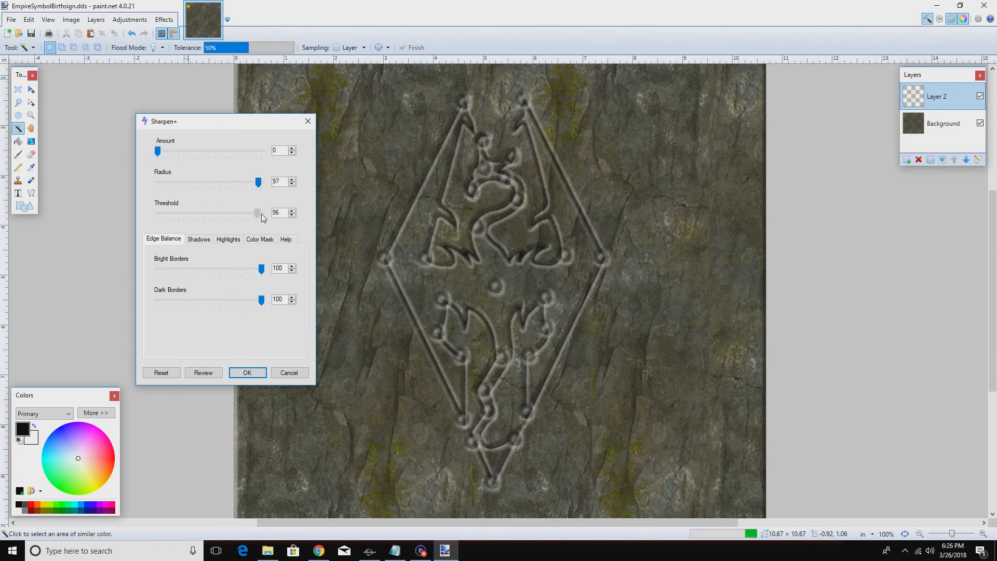
Set the Sharpen+ shadows strength to 0 and their tonal range to 100
left_click(197, 240)
left_click_drag(254, 269, 154, 270)
left_click_drag(209, 300, 289, 300)
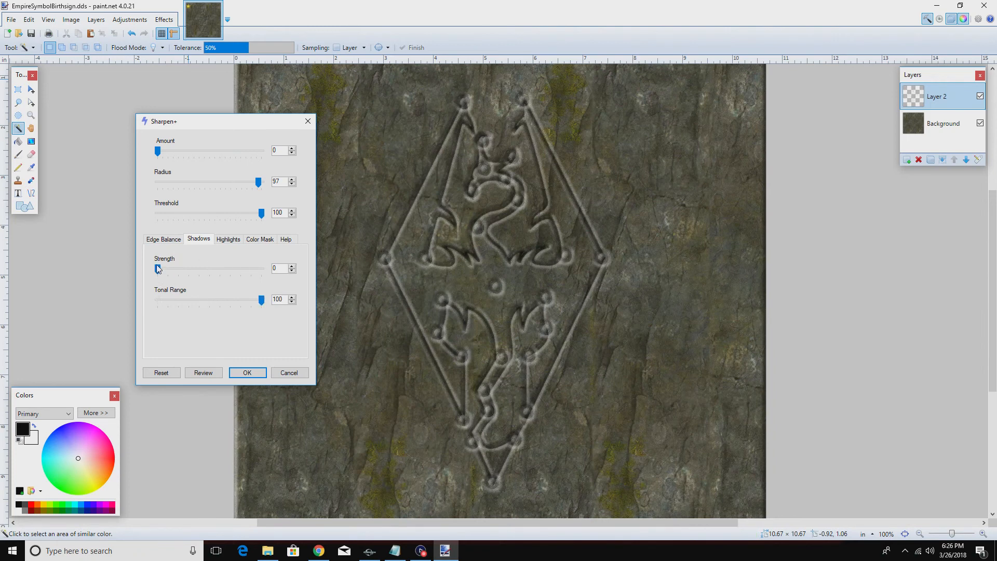
Set the Sharpen+ shadows strength and highlights strength to 100, and raise the highlights tonal range to its maximum
left_click_drag(158, 269, 262, 270)
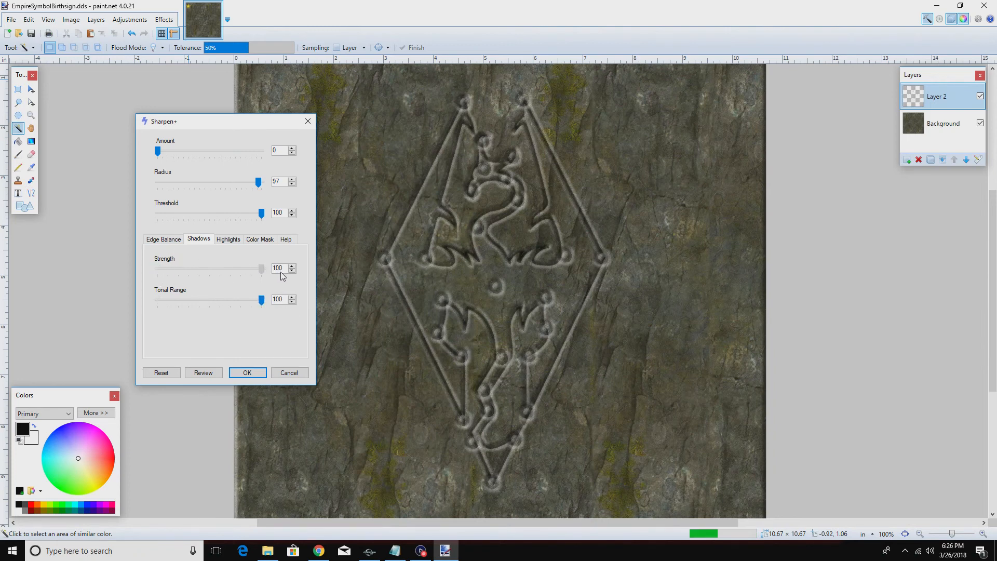
left_click(229, 240)
left_click_drag(263, 268, 305, 275)
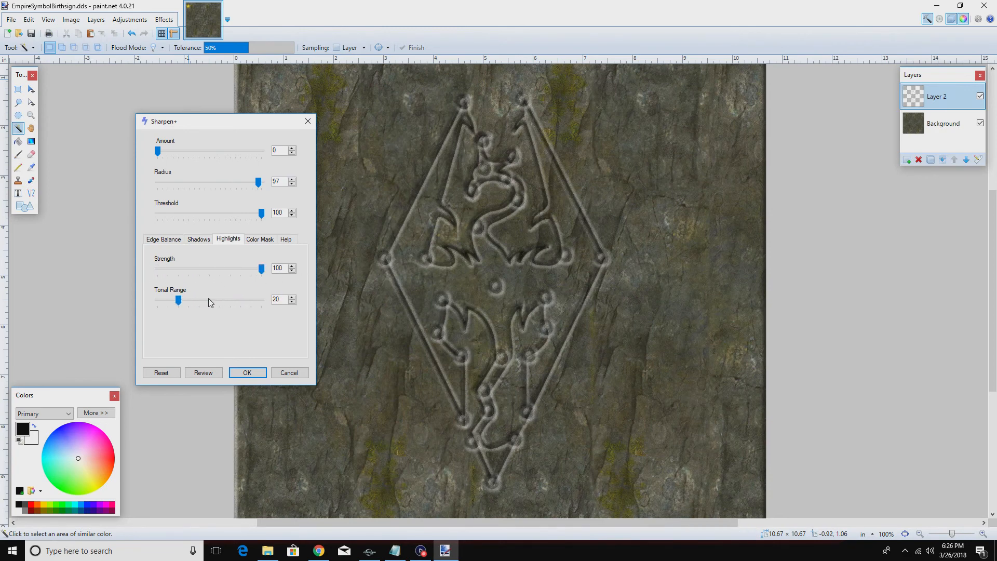
left_click_drag(181, 305, 291, 304)
Set the Sharpen+ bright borders to 100 and dark borders to 0, and apply the effect to Layer 2
left_click(170, 240)
left_click_drag(260, 269, 323, 288)
left_click_drag(261, 300, 151, 306)
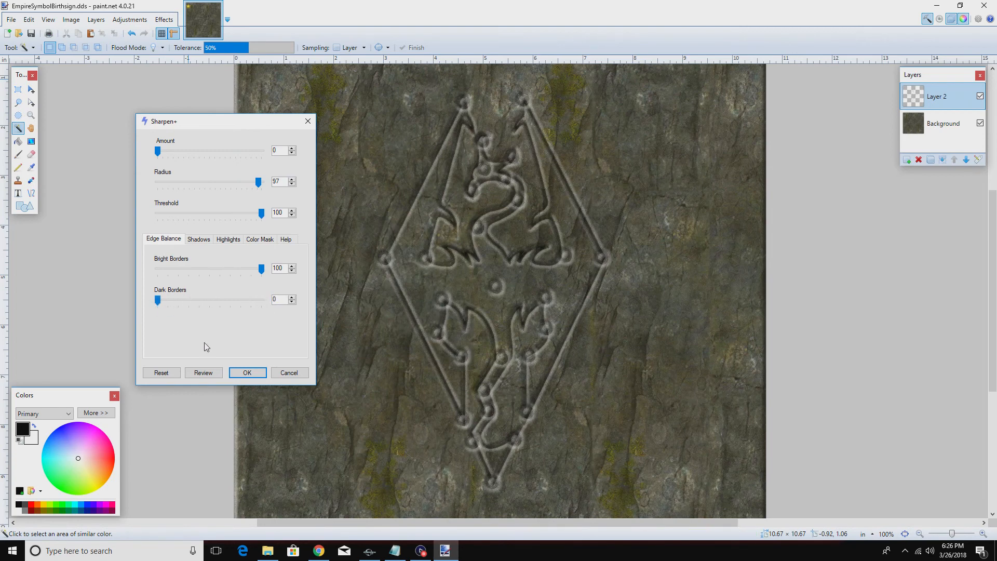
left_click(245, 373)
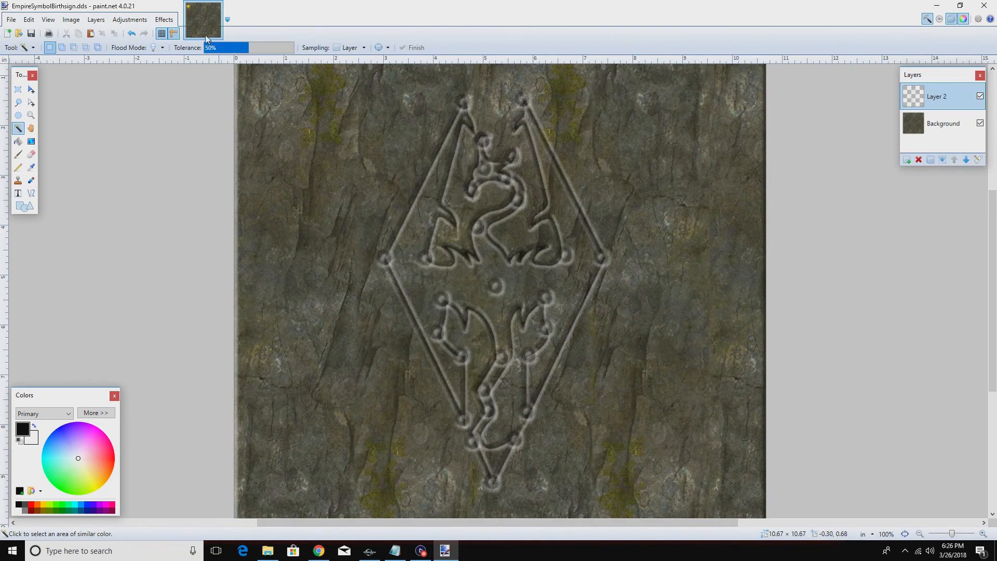
left_click(164, 19)
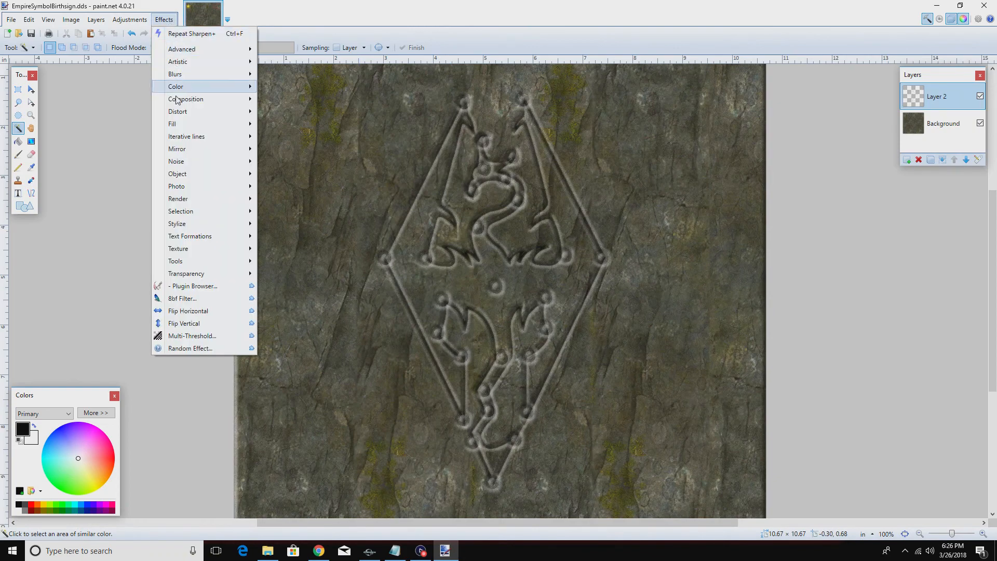
mouse_move(129, 21)
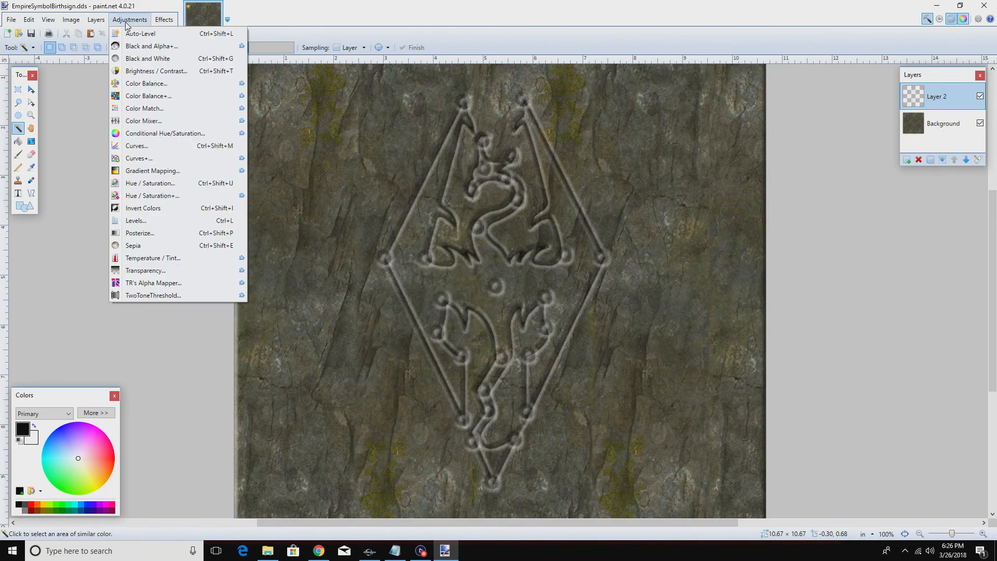
left_click(156, 271)
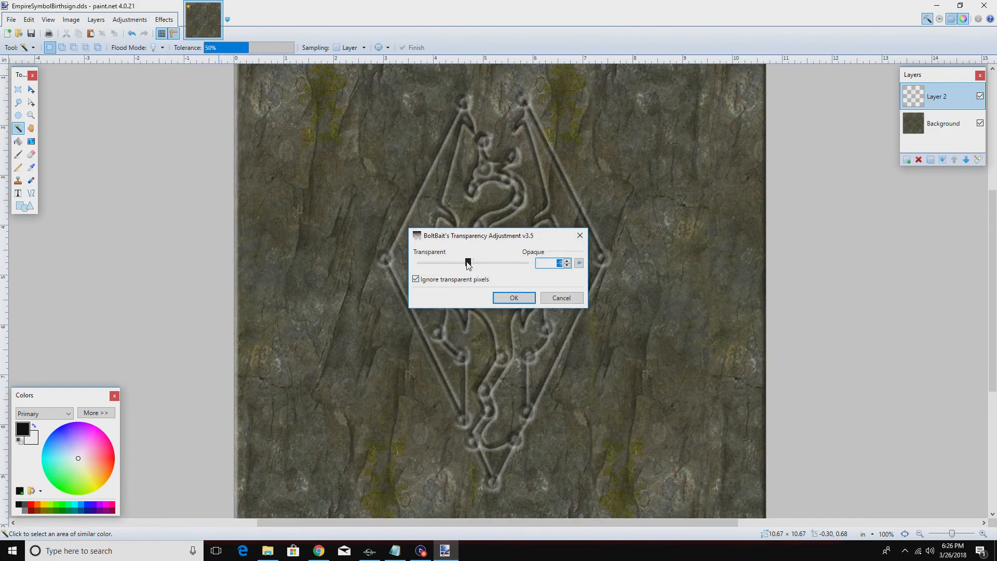
left_click_drag(469, 265, 459, 269)
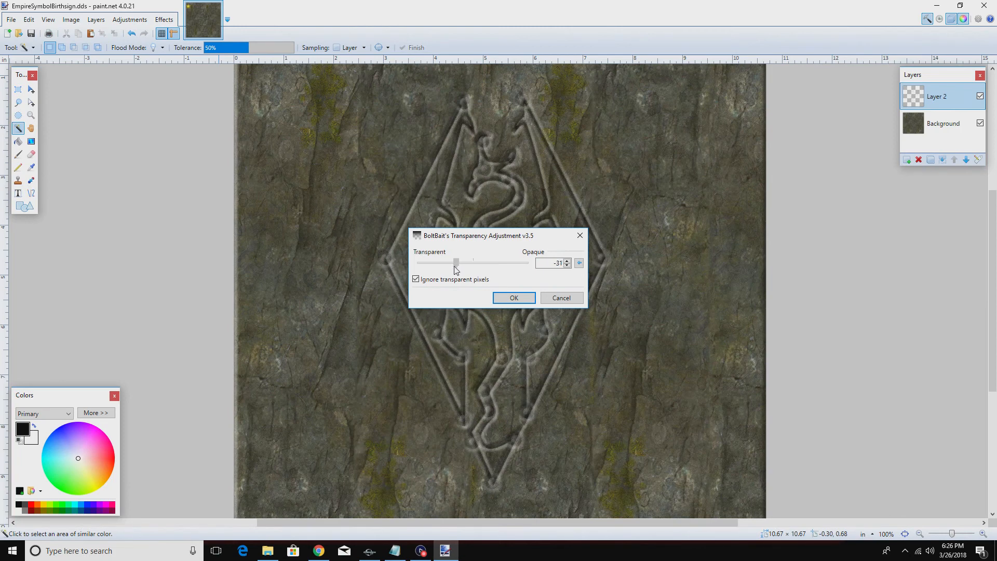
left_click_drag(453, 269, 473, 269)
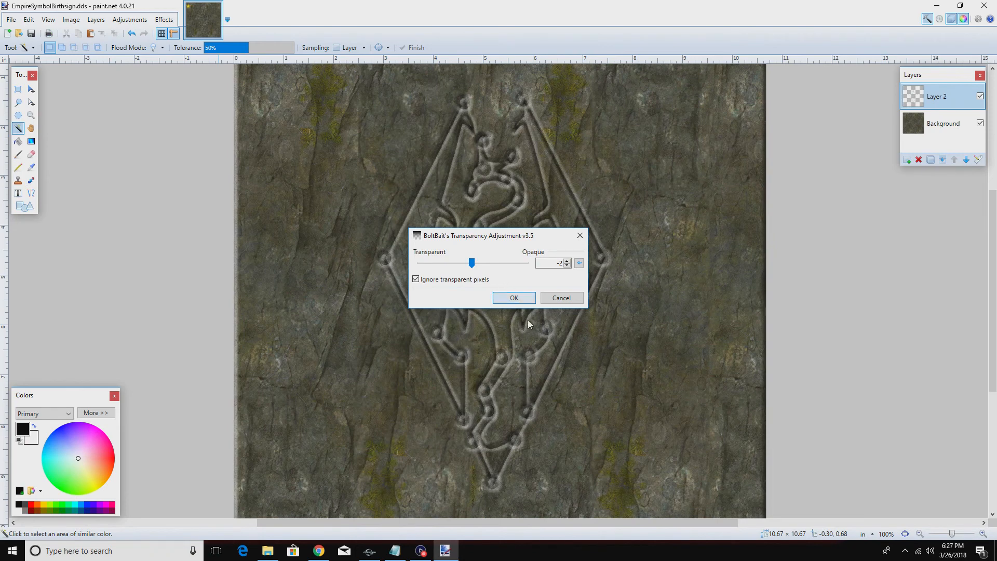
left_click(555, 299)
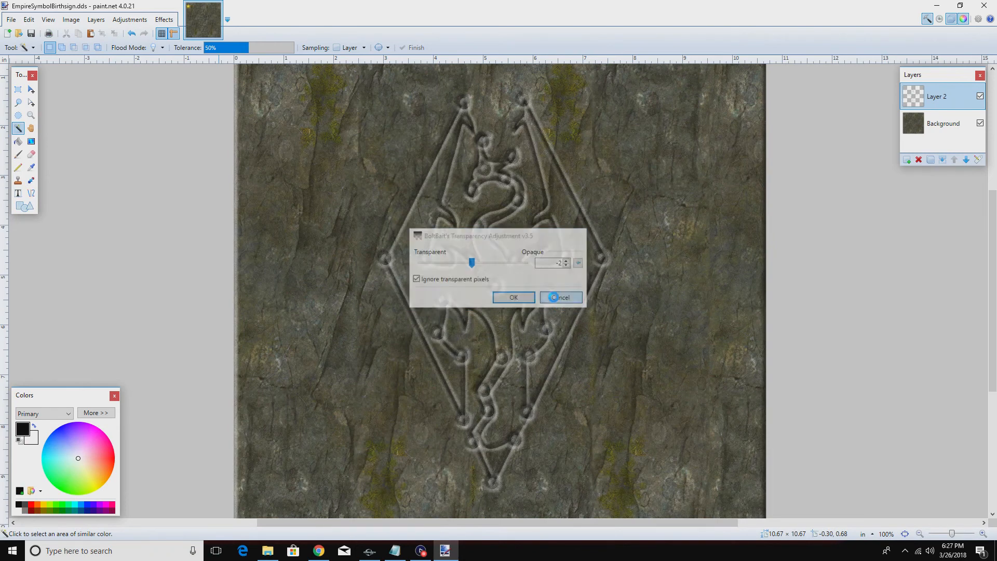
Select the transparent area around the star circles on Layer 2 with the Magic Wand and blur the selection edge
left_click(535, 362)
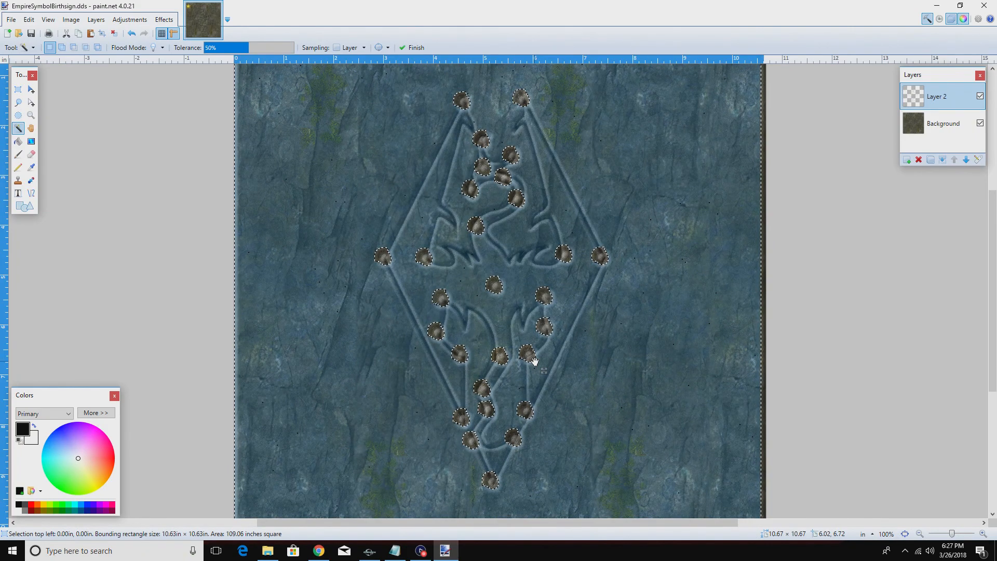
left_click(166, 19)
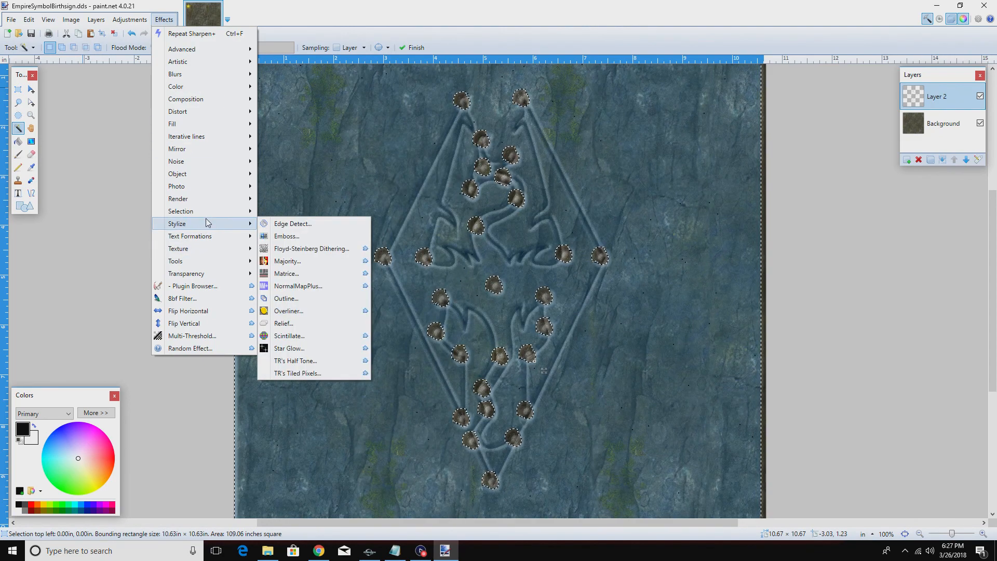
mouse_move(204, 211)
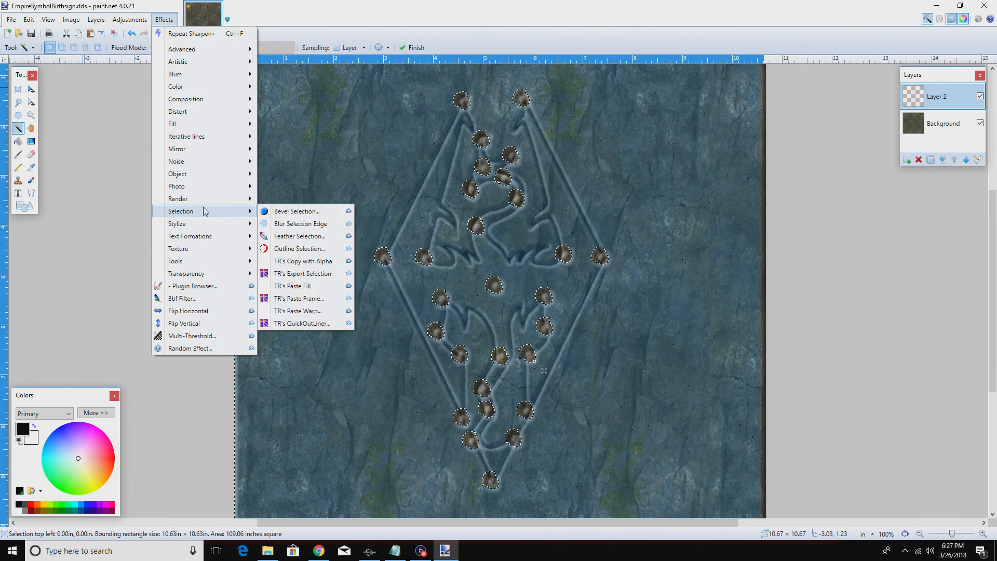
left_click(298, 228)
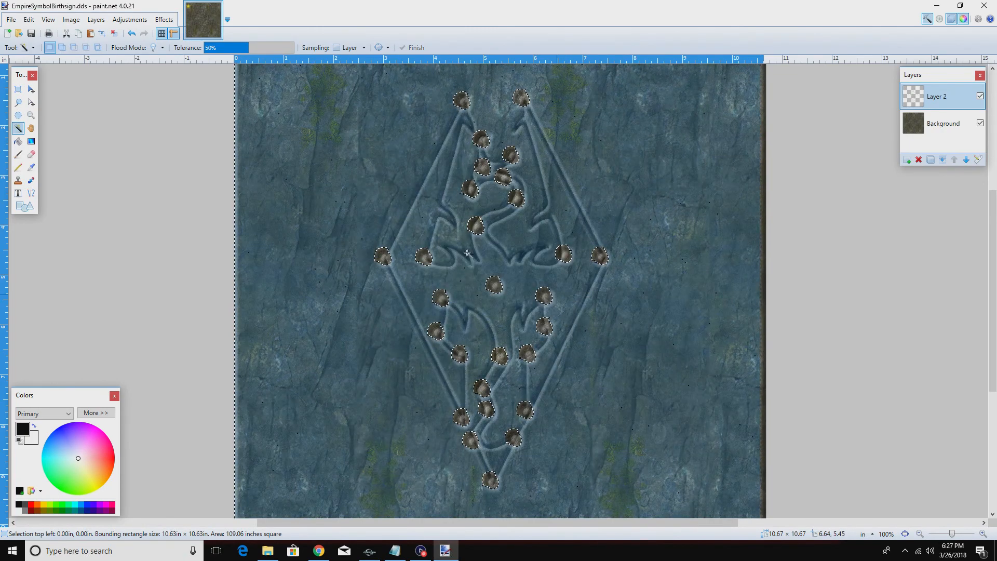
Apply Feather Selection with a feather radius of 3 to the area around the star circles, and deselect
left_click(163, 19)
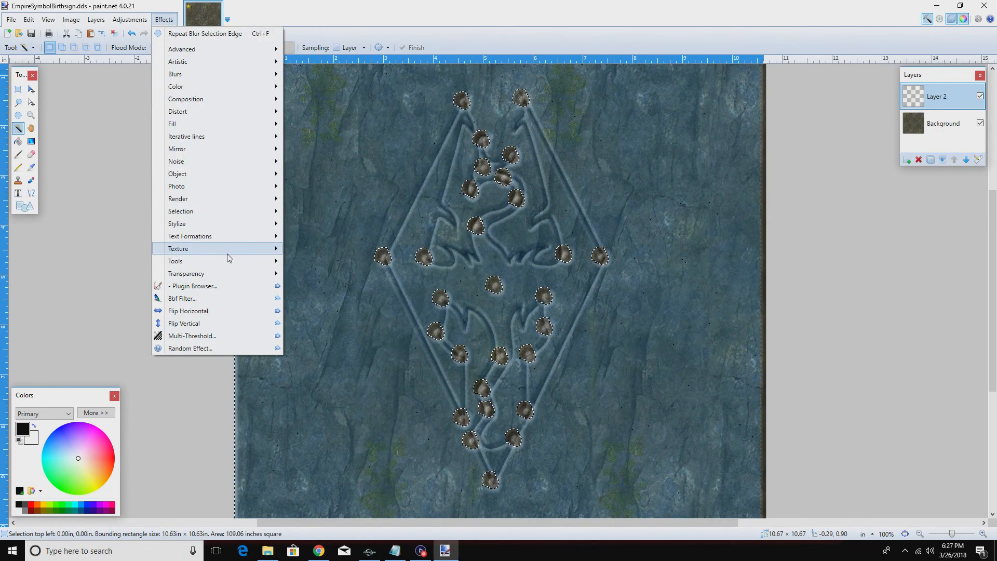
mouse_move(227, 253)
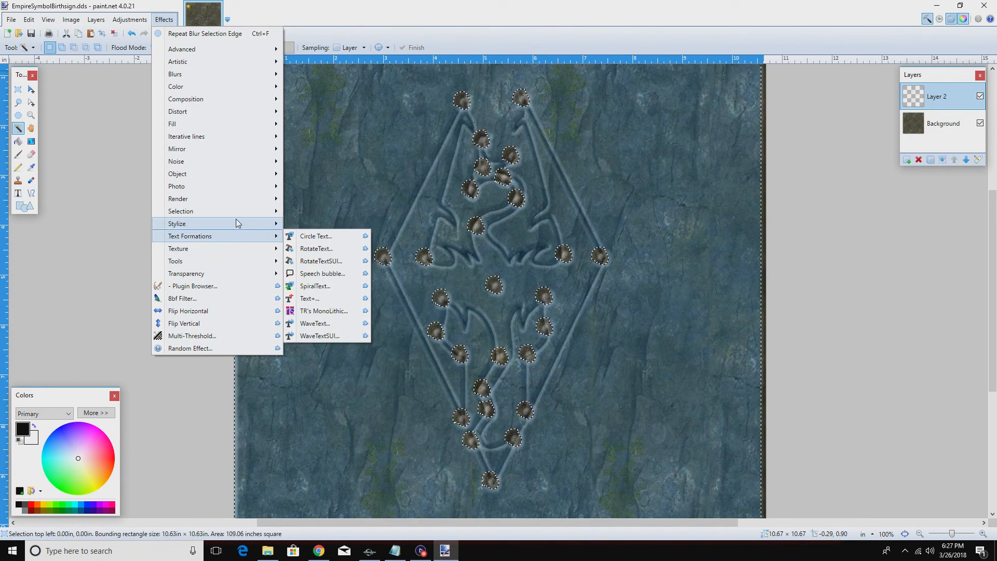
mouse_move(235, 211)
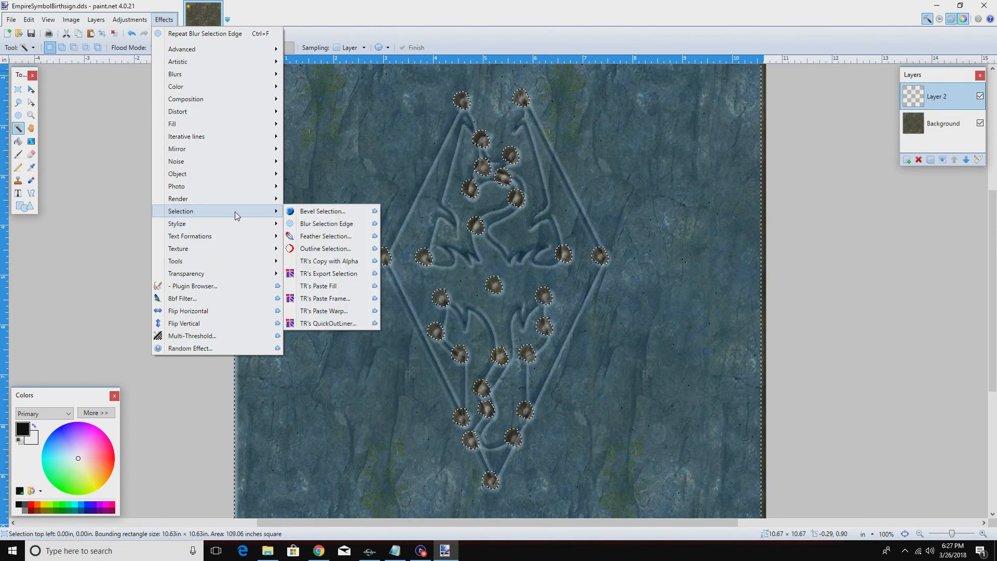
left_click(322, 236)
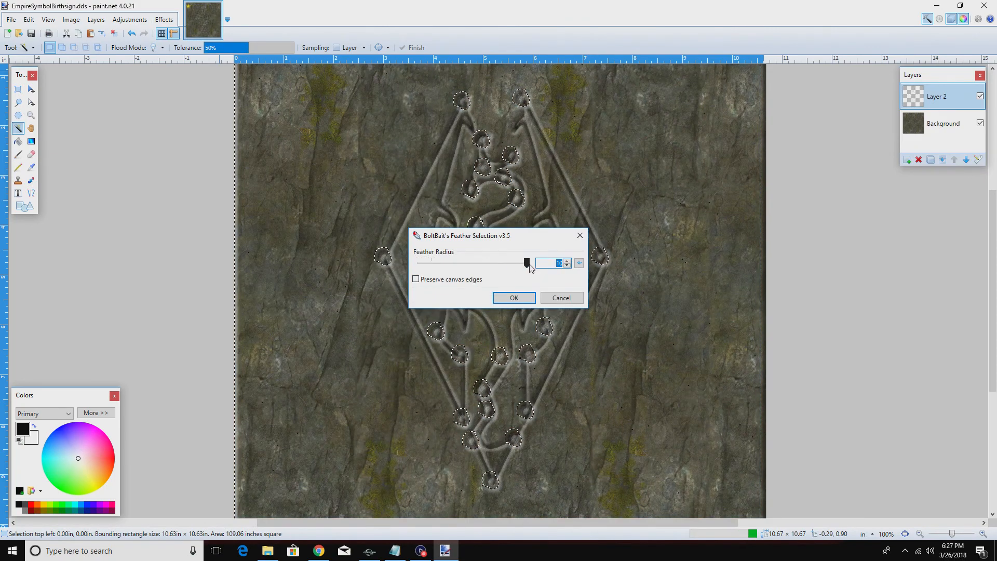
left_click_drag(527, 263, 466, 264)
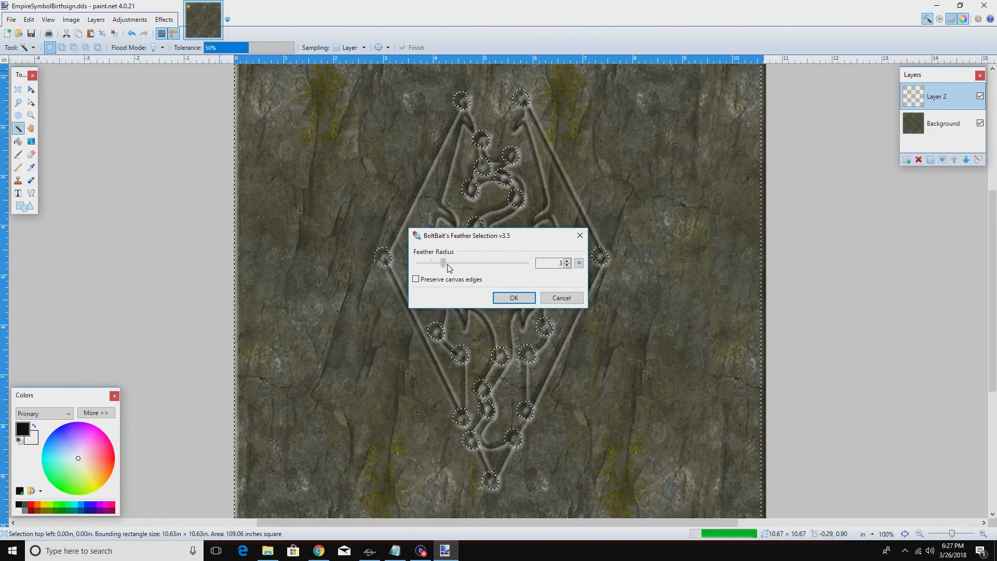
left_click(513, 298)
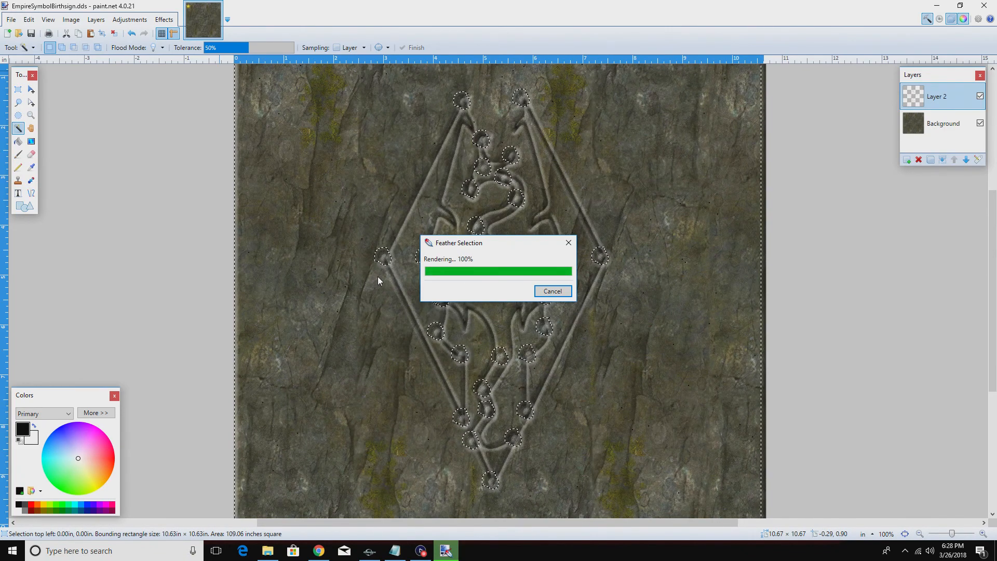
left_click(186, 257)
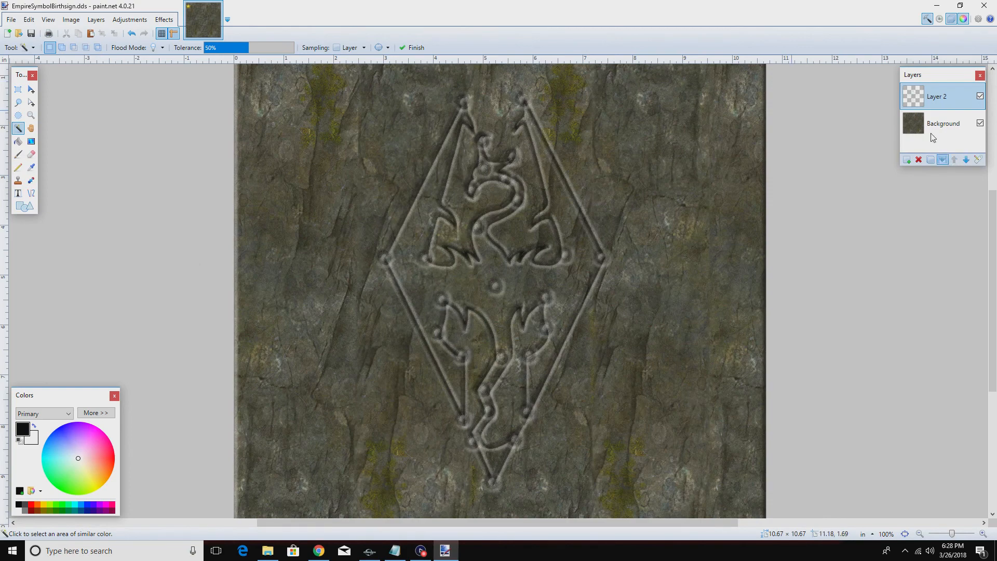
Merge Layer 2 down into the Background and save the texture as DXT5 (Interpolated Alpha) with generated mip maps
left_click(920, 161)
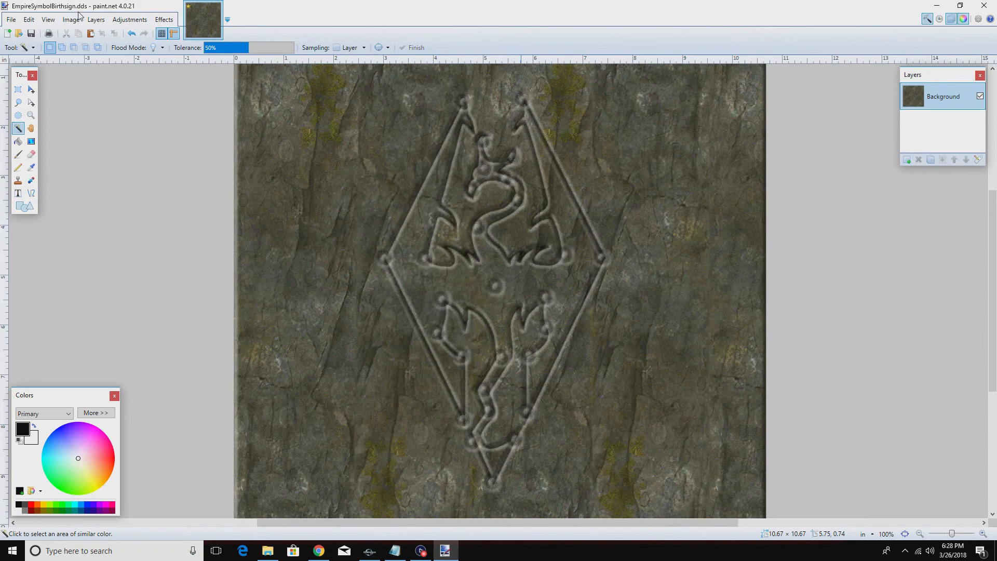
left_click(32, 34)
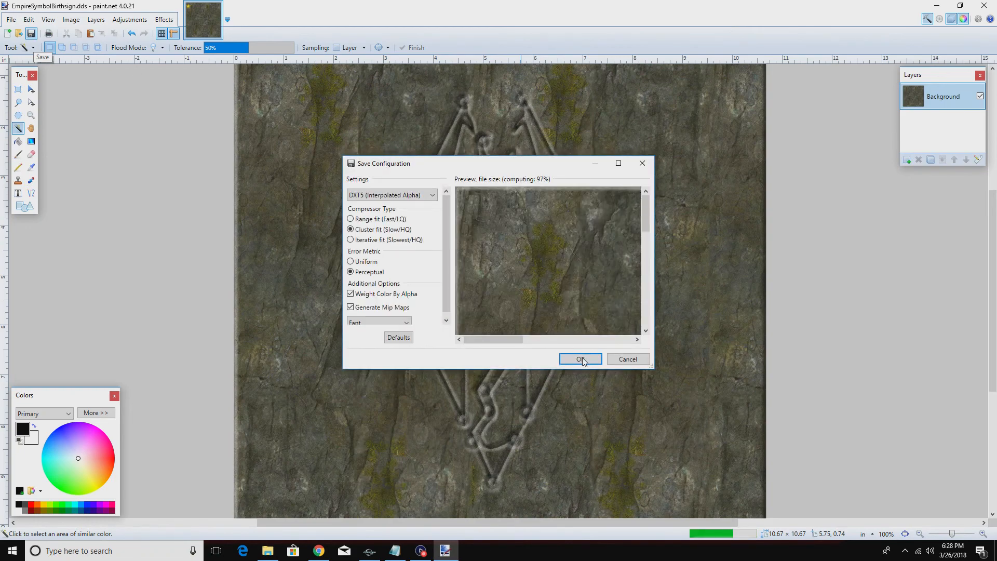
left_click(581, 359)
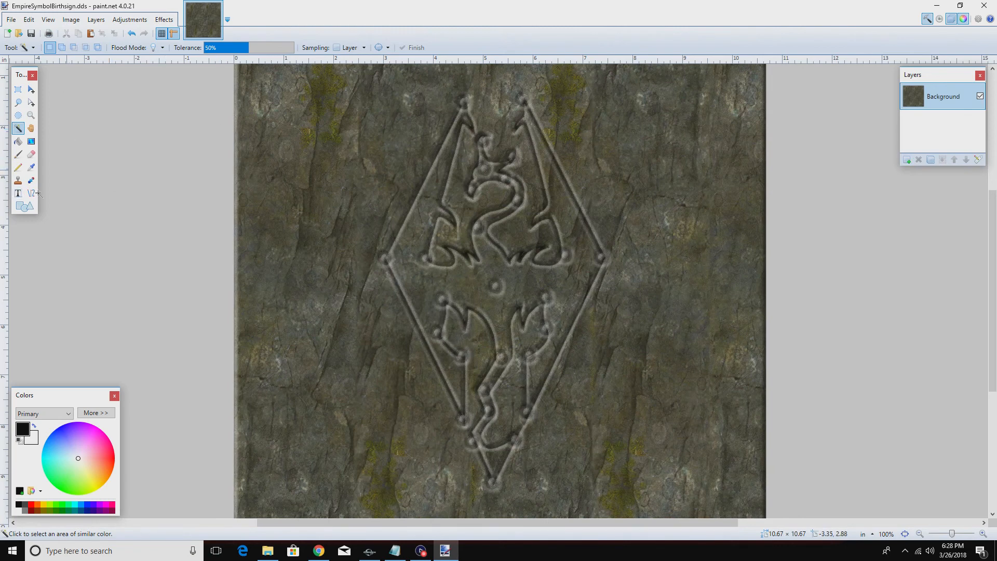
Set up the Shapes tool to draw filled, outlined ellipses with white as the primary color
left_click(22, 206)
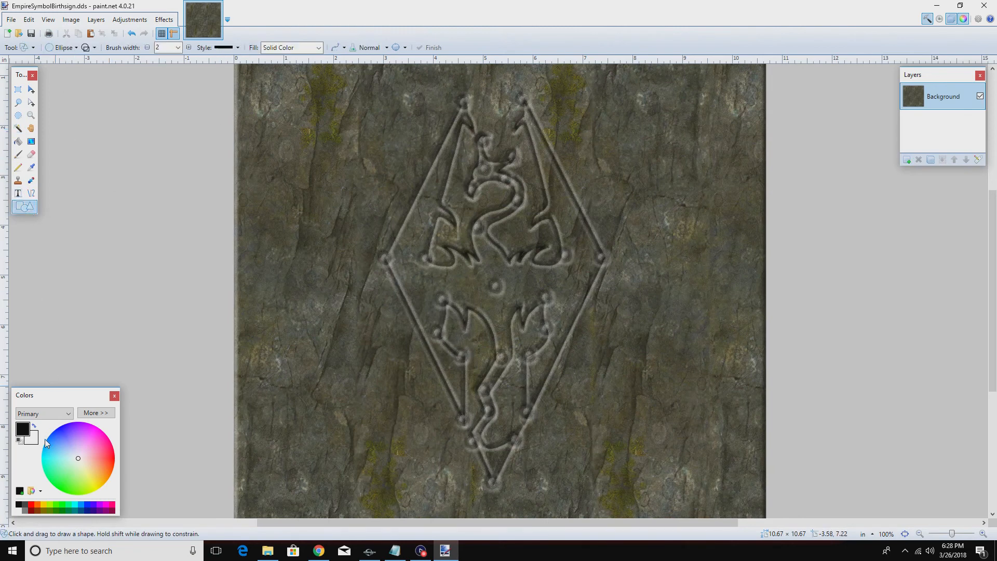
left_click(18, 510)
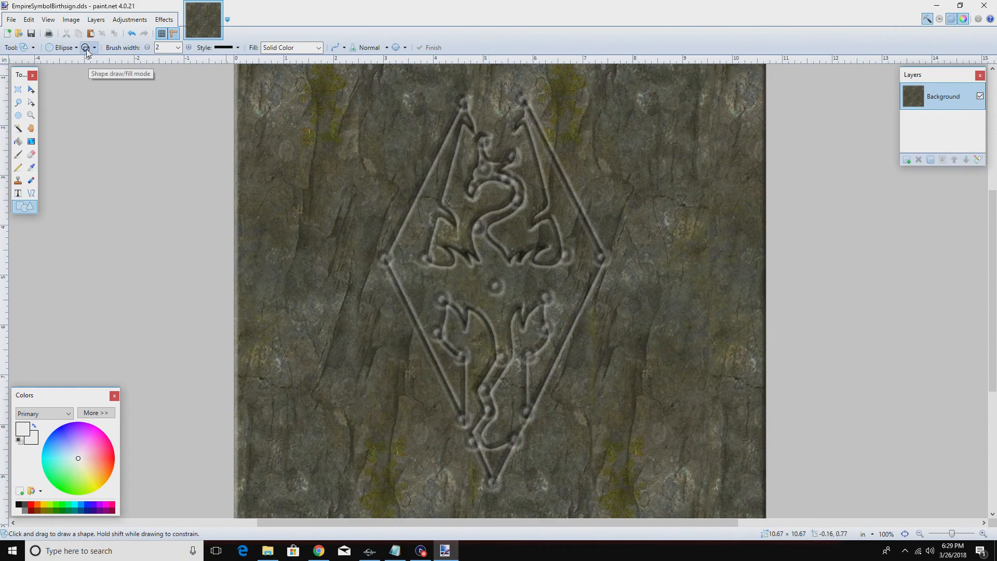
left_click(491, 478)
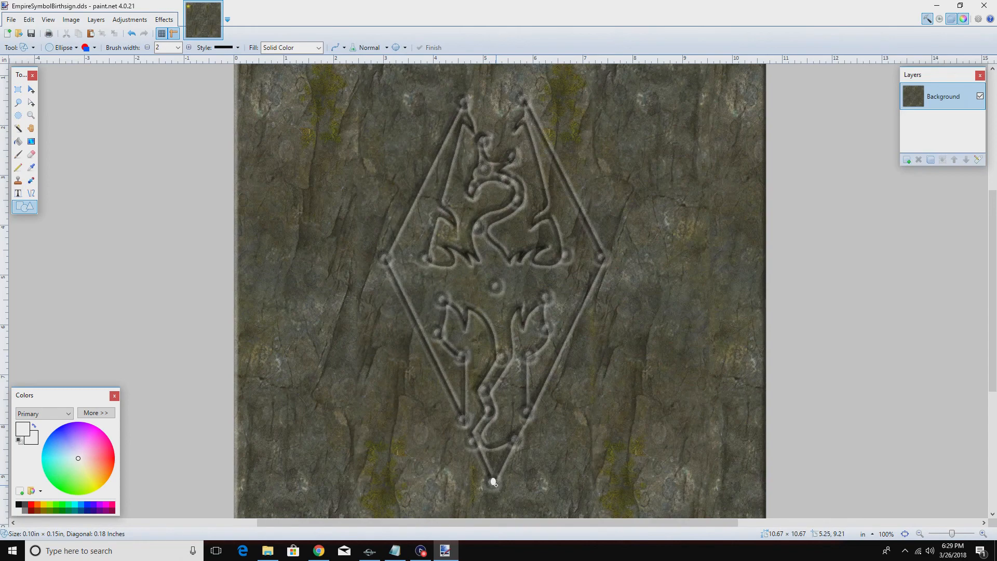
Try a small white ellipse on the symbol's lowest star point in the Background layer and undo it
left_click_drag(495, 483, 497, 486)
left_click_drag(513, 508, 512, 504)
left_click(18, 89)
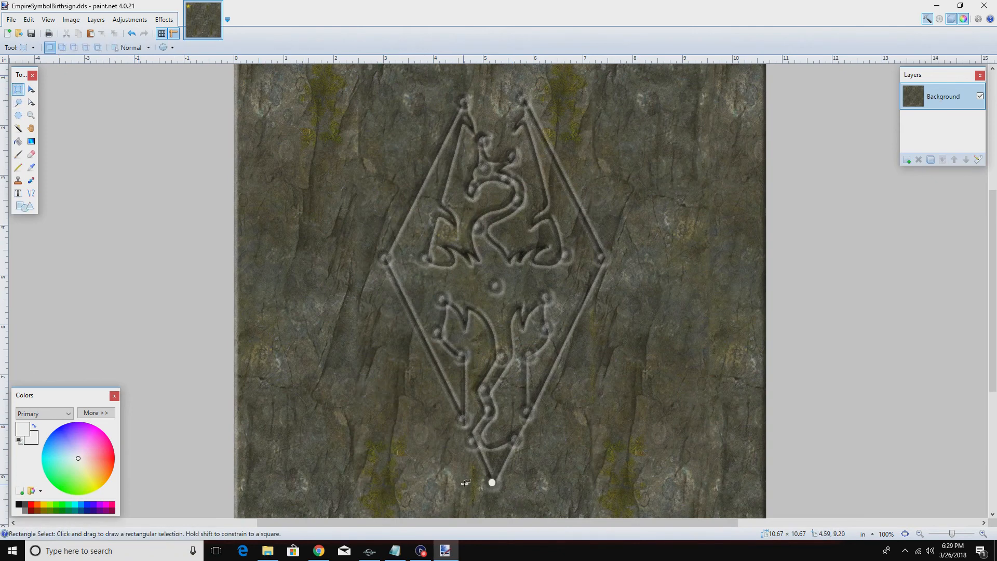
left_click_drag(482, 469, 501, 492)
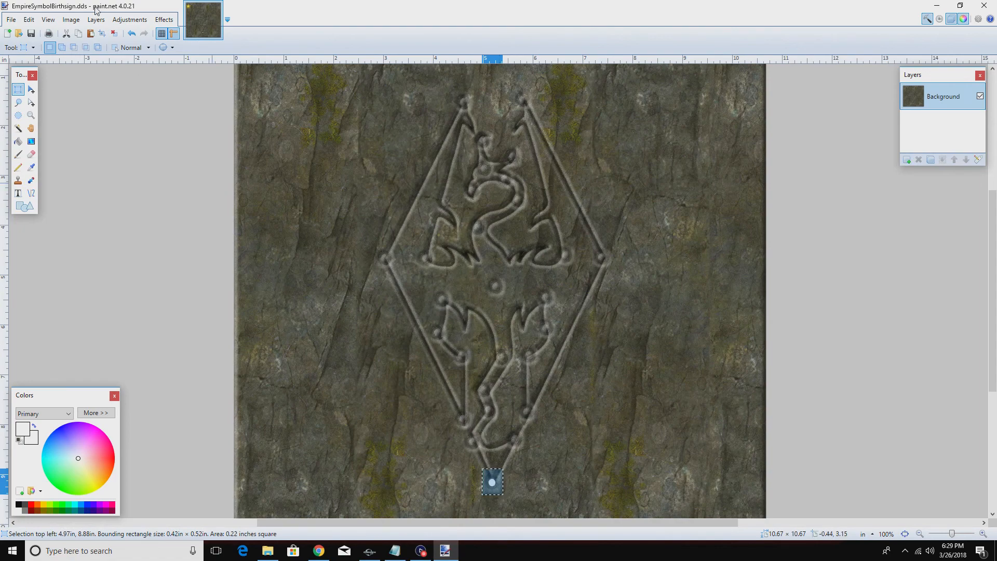
left_click(132, 34)
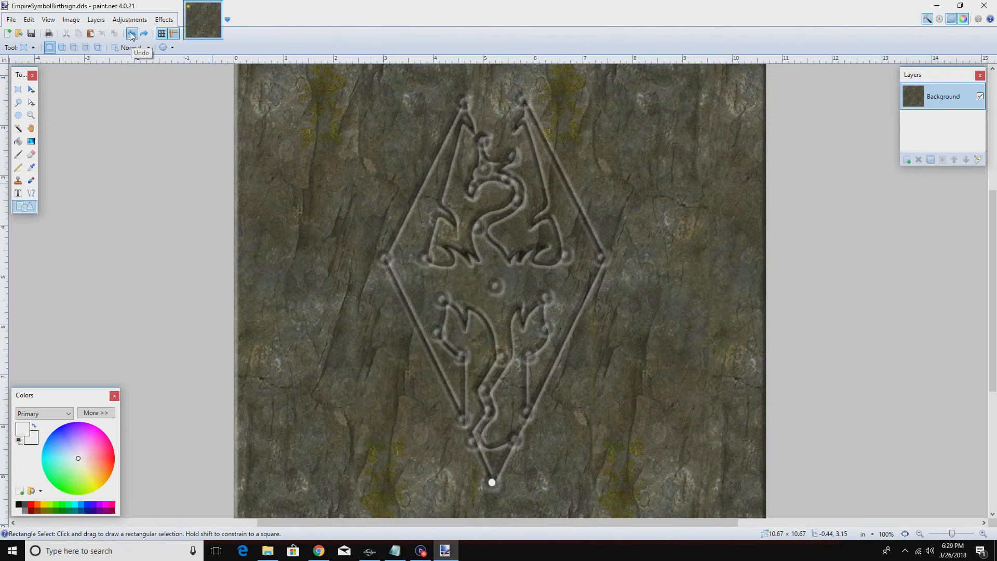
left_click(132, 34)
left_click(132, 34)
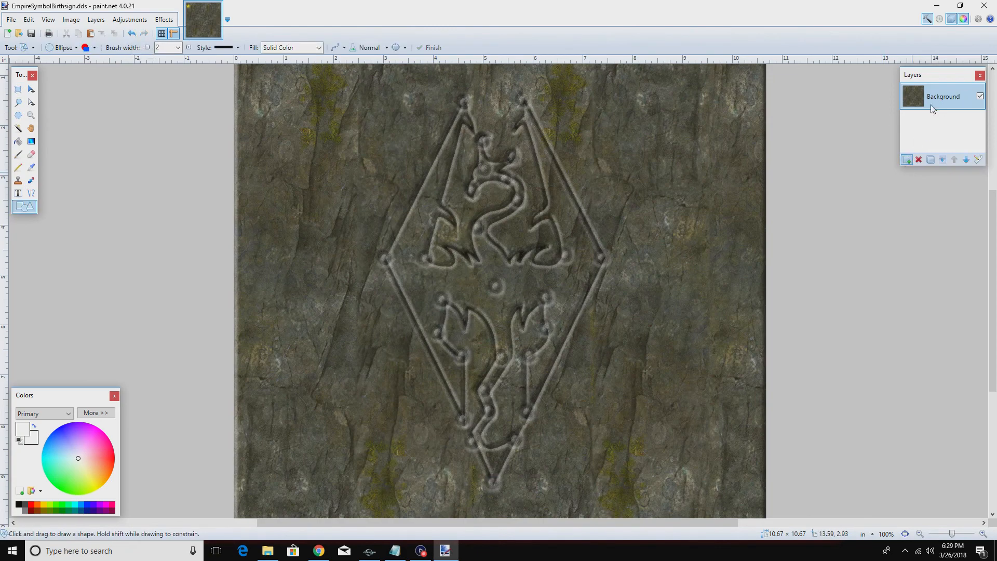
Add a new layer and draw a white ellipse about 0.11 × 0.16 in over the symbol's lowest star point
left_click(907, 160)
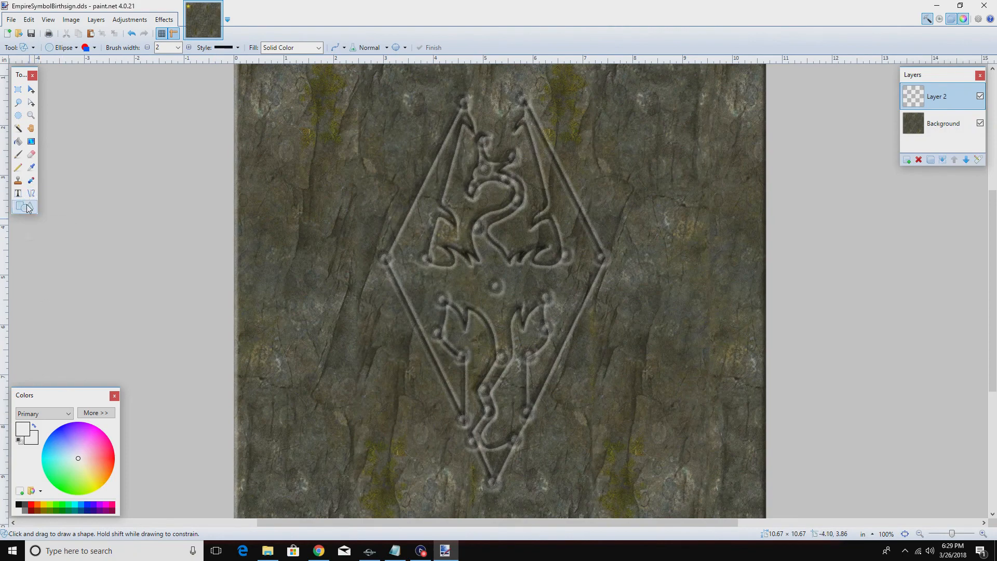
left_click_drag(490, 477, 491, 478)
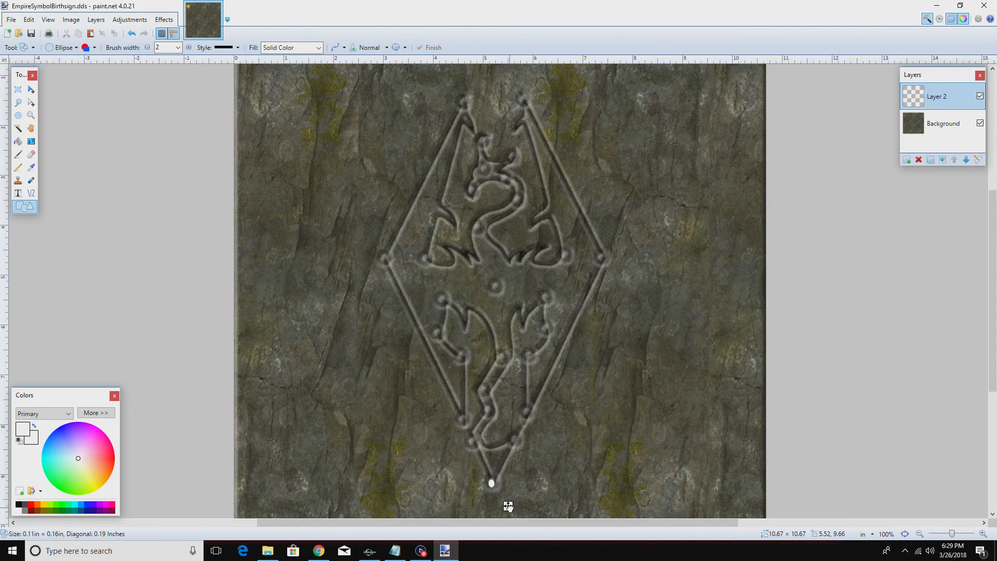
left_click_drag(509, 506, 508, 506)
left_click_drag(508, 506, 508, 505)
Select a 0.49 × 0.50 in area around the white dot and copy it onto the three nearest star points above the symbol's lowest tip
left_click(19, 89)
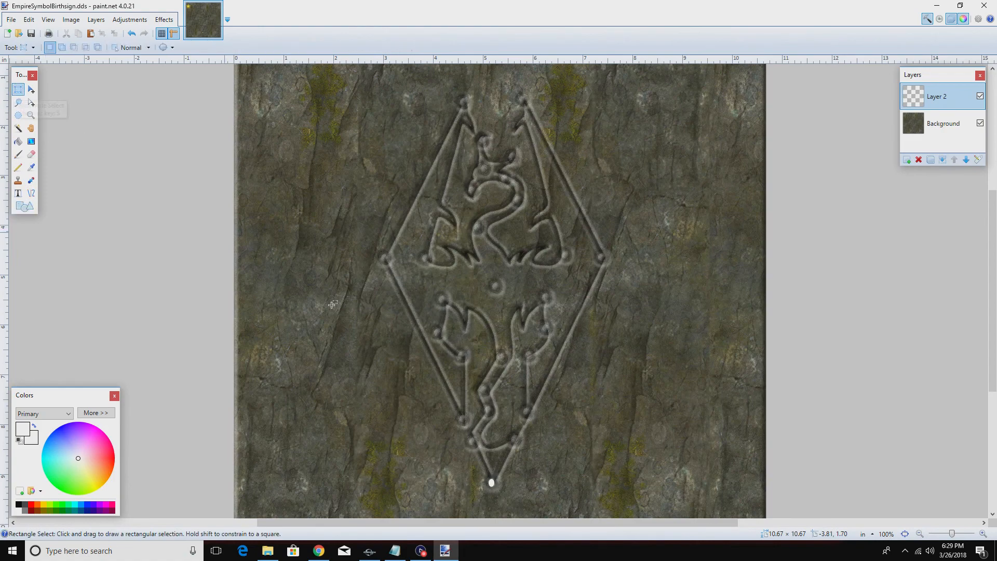
left_click_drag(479, 469, 503, 495)
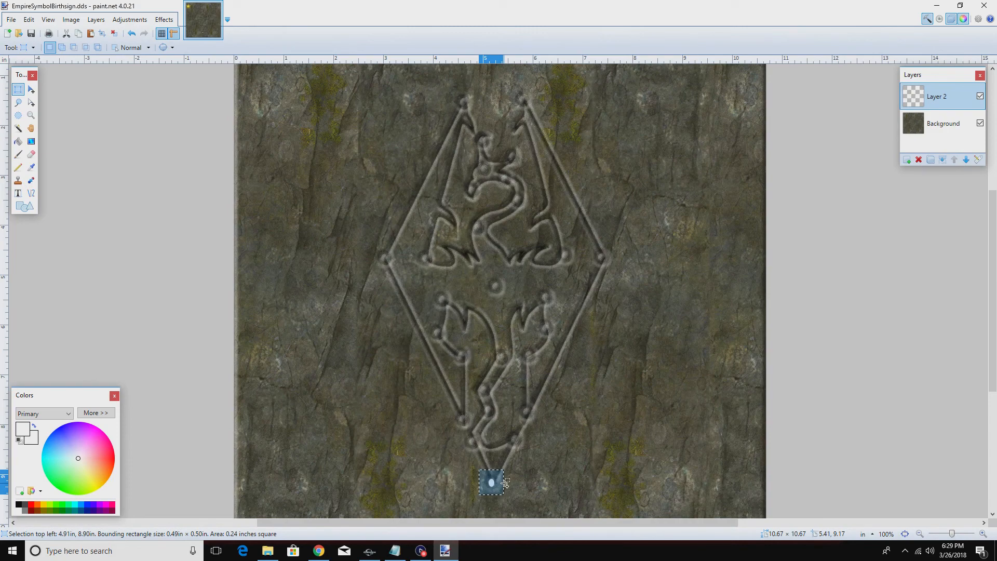
key("m")
left_click_drag(516, 511, 501, 470)
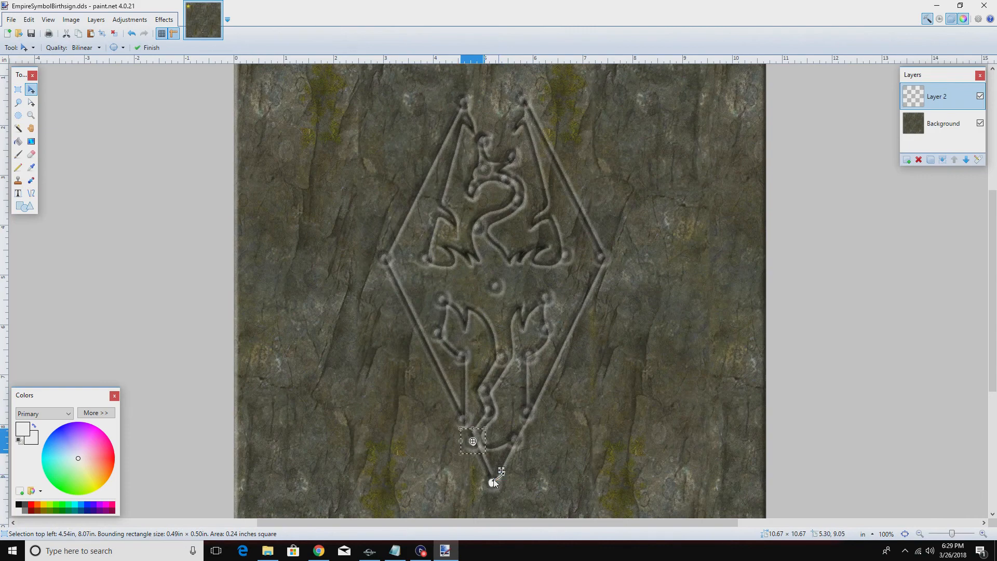
left_click_drag(495, 470, 543, 468)
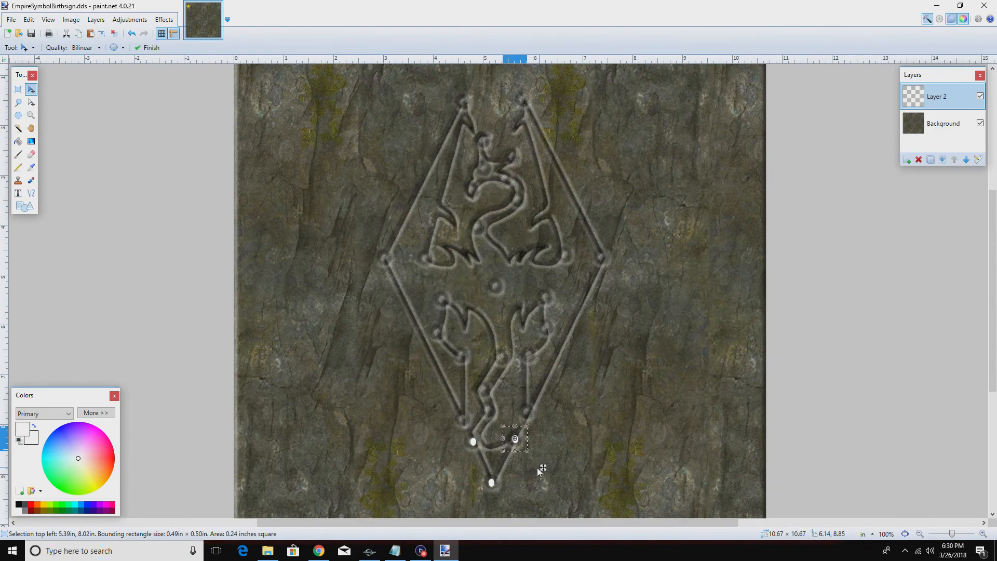
left_click_drag(537, 467, 490, 447)
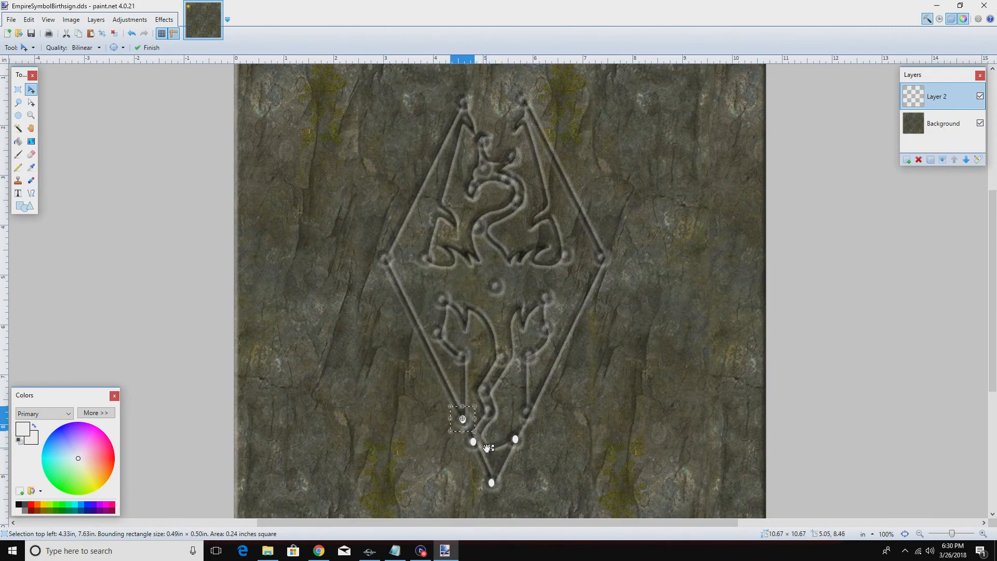
Copy the dot onto the three star points along the tail, the central star and the lower-right point of the diamond's edge
left_click_drag(488, 447, 513, 419)
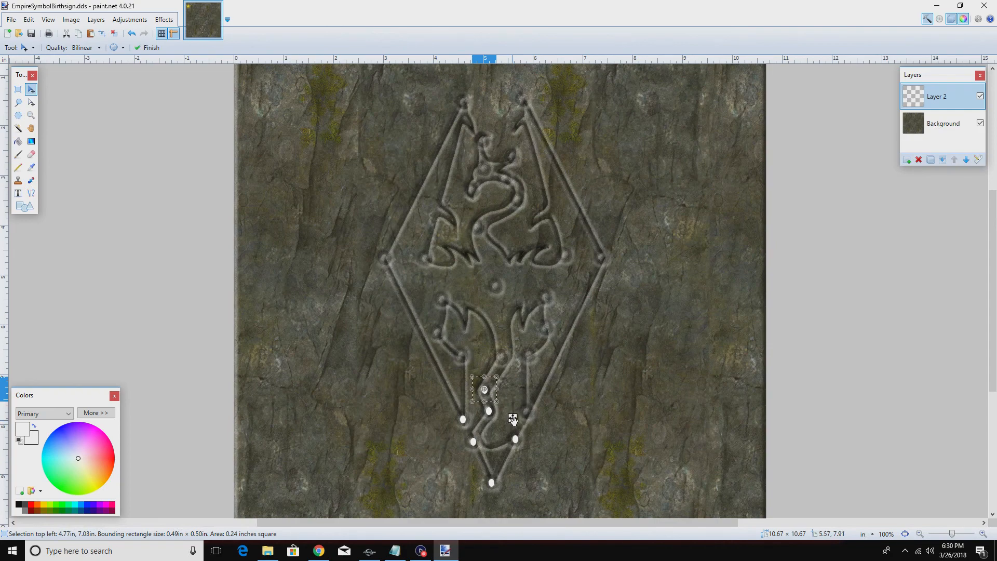
left_click_drag(512, 419, 524, 316)
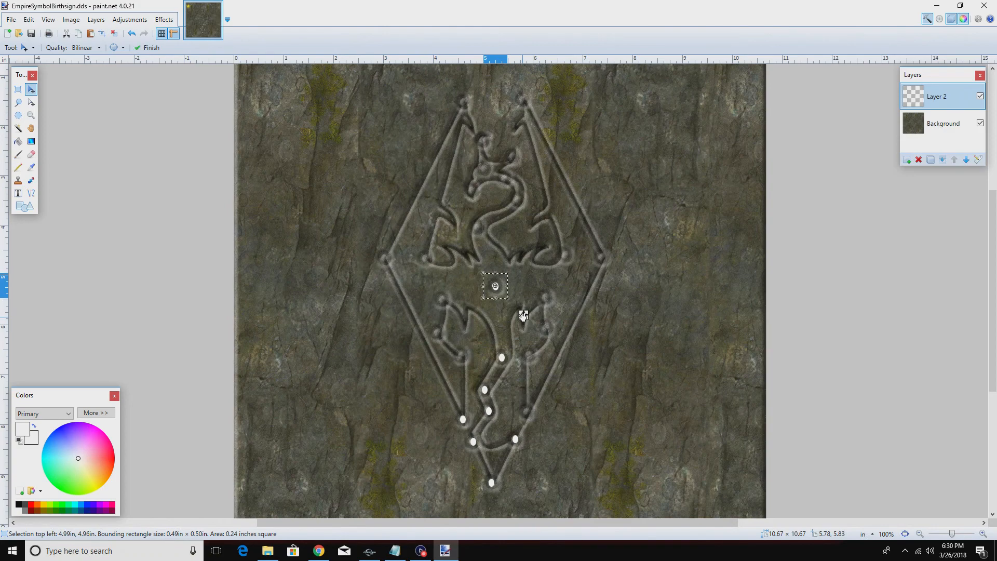
left_click_drag(524, 316, 555, 439)
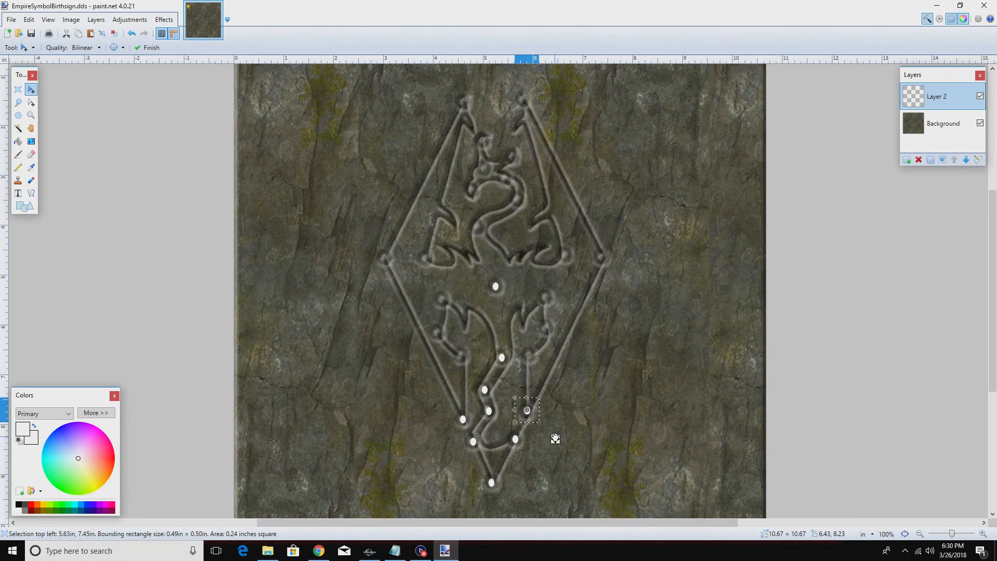
Copy the dot onto the three outer star points on each side of the symbol's lower half
left_click_drag(555, 439, 576, 356)
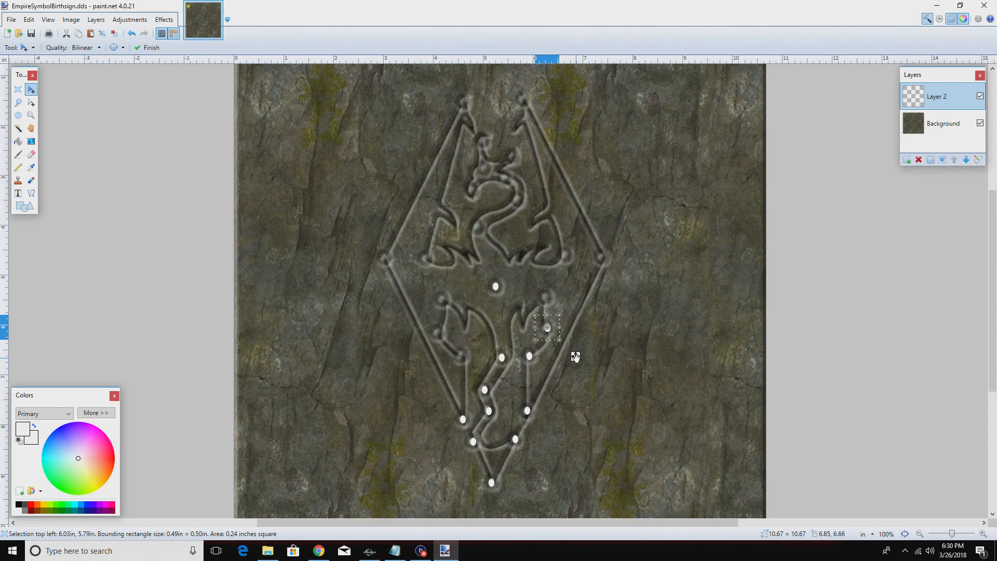
left_click_drag(575, 357, 572, 326)
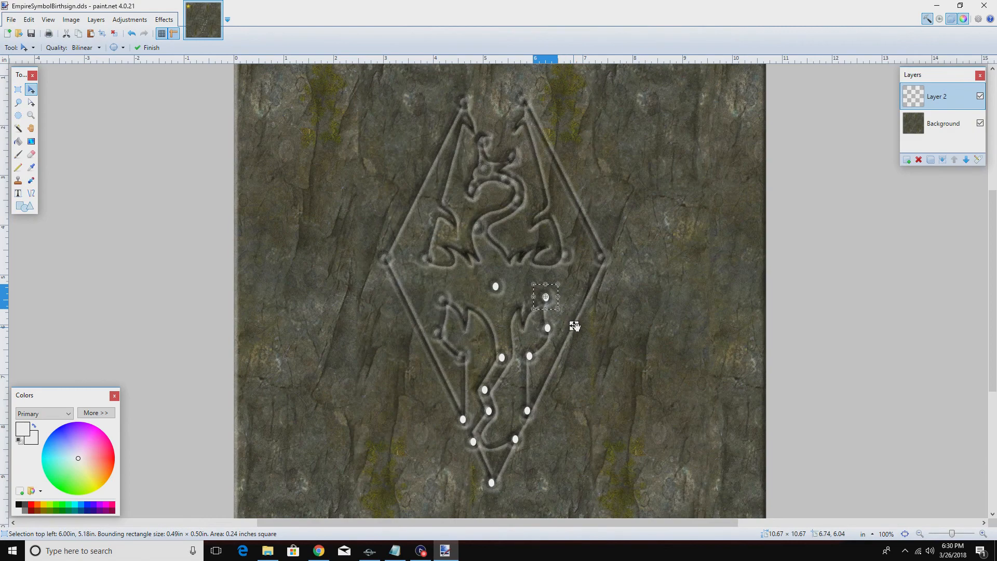
left_click_drag(573, 326, 469, 328)
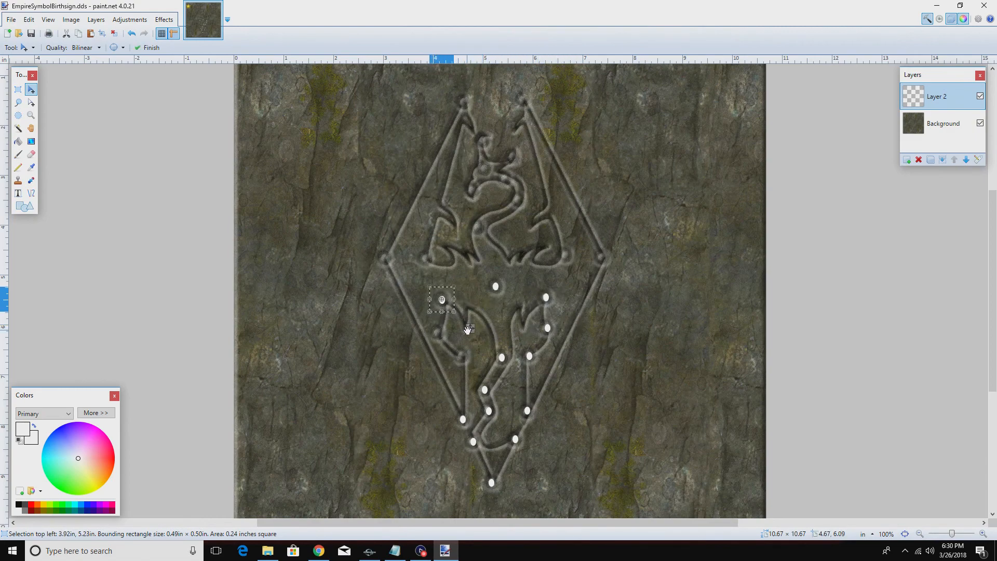
left_click_drag(470, 328, 465, 360)
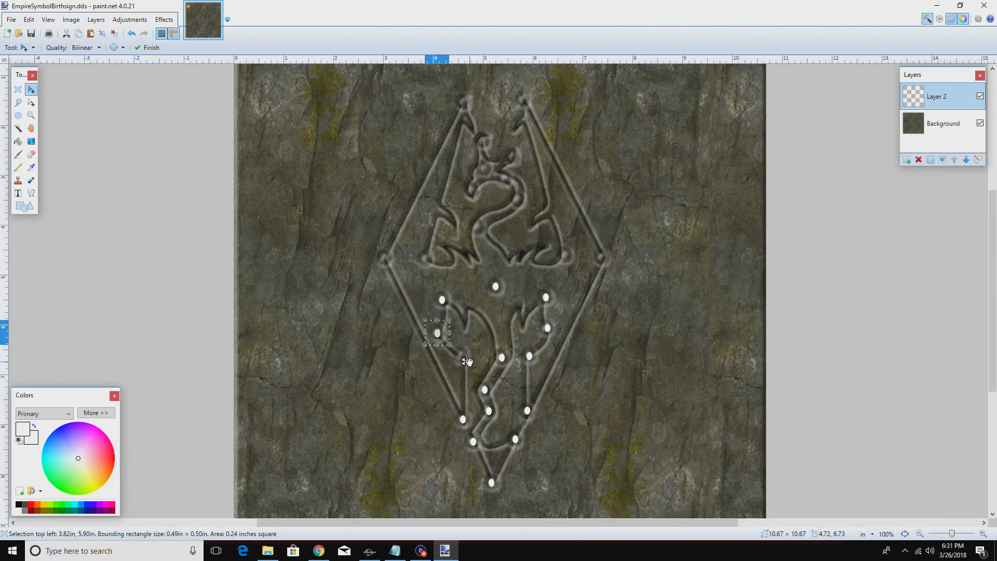
left_click_drag(466, 361, 488, 385)
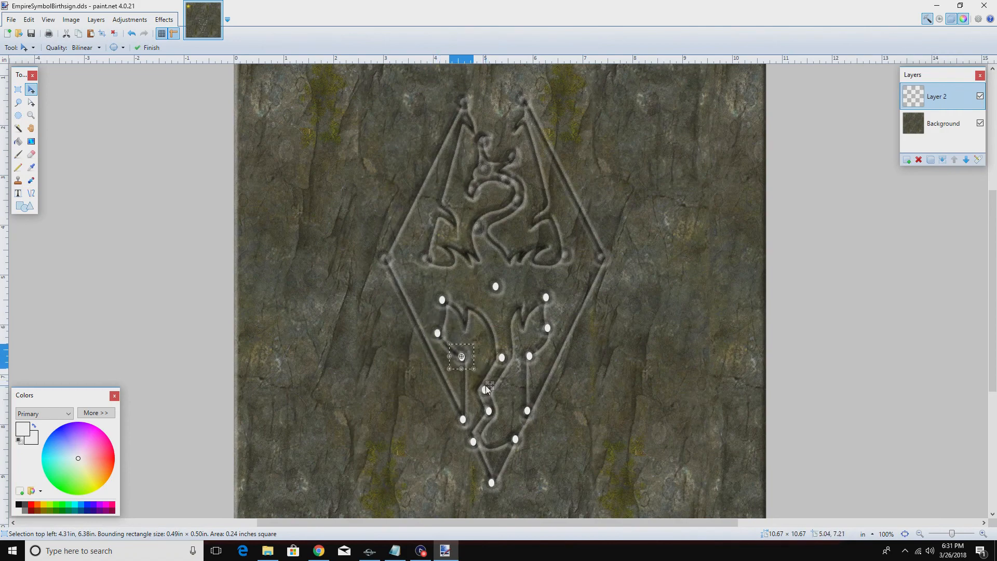
Copy the dot onto the left and right corners of the diamond
left_click_drag(490, 387, 491, 448)
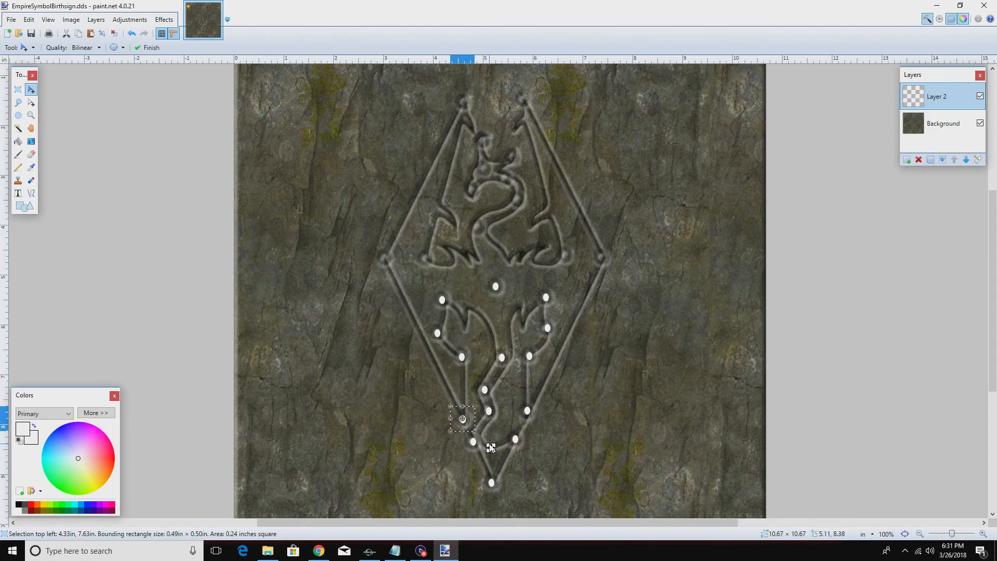
left_click_drag(492, 447, 412, 286)
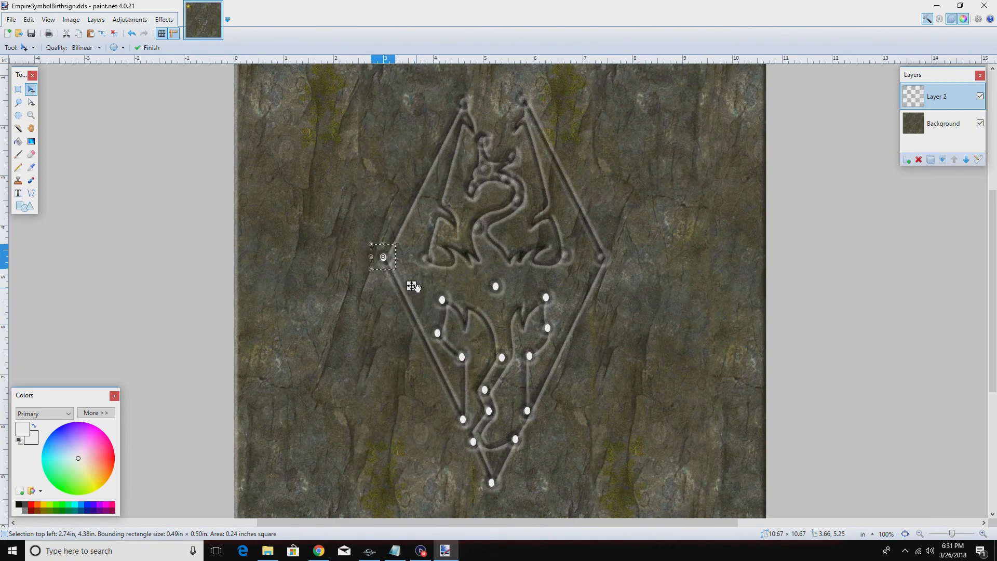
left_click_drag(411, 286, 412, 287)
left_click_drag(412, 286, 629, 286)
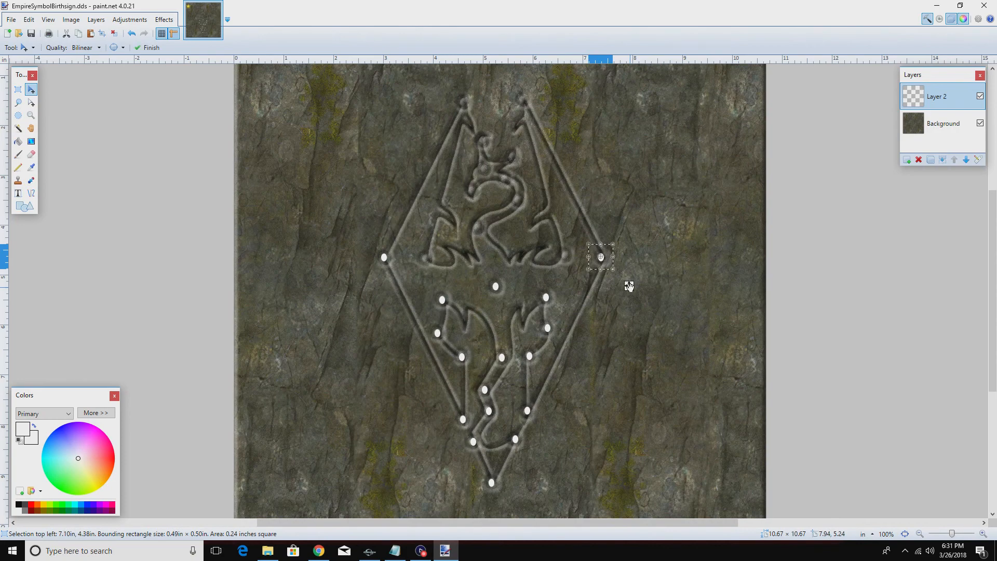
Copy the dot onto both lower wing corners, the lower neck bend and the symbol's two uppermost tips
left_click_drag(629, 286, 453, 288)
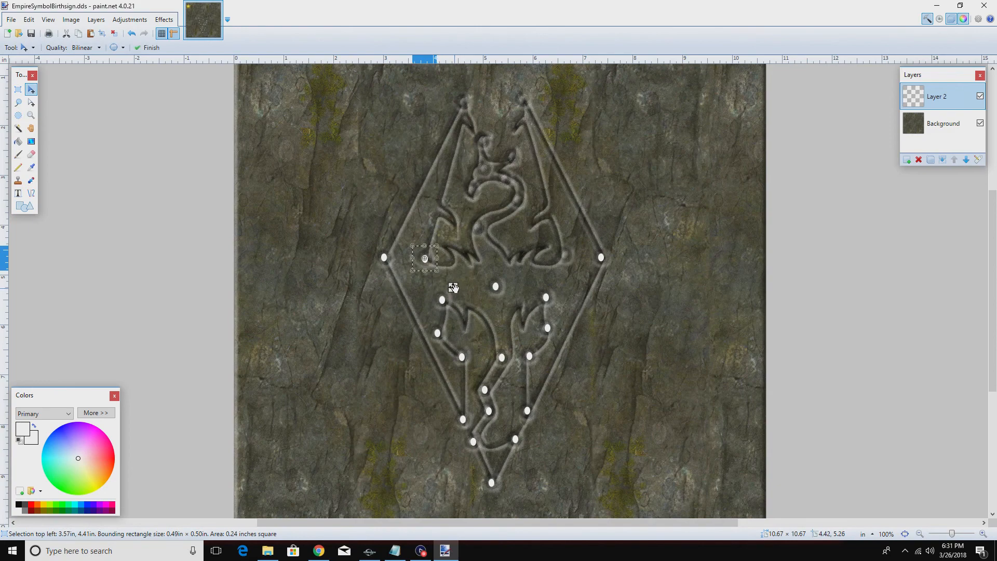
left_click_drag(453, 288, 506, 254)
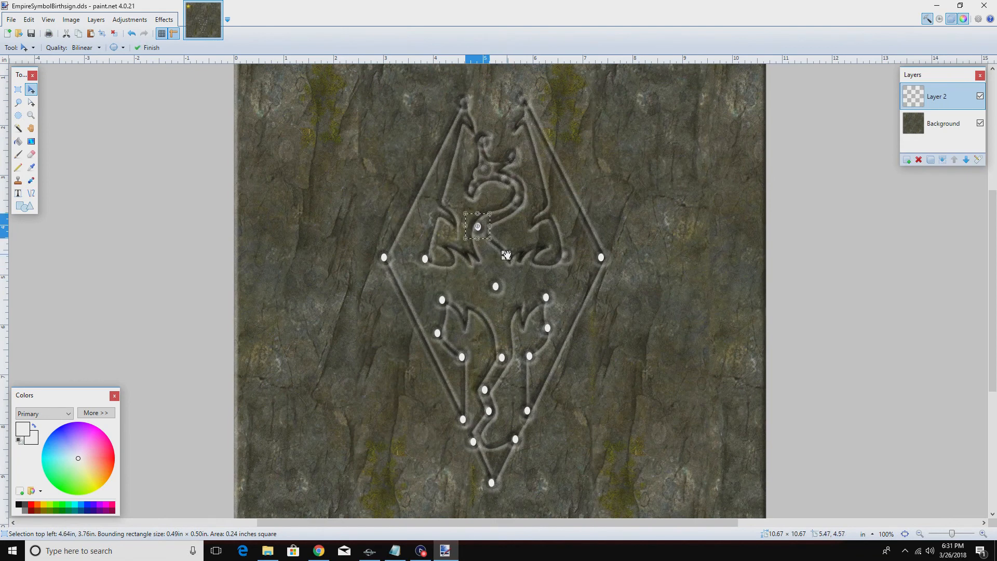
left_click_drag(507, 254, 593, 283)
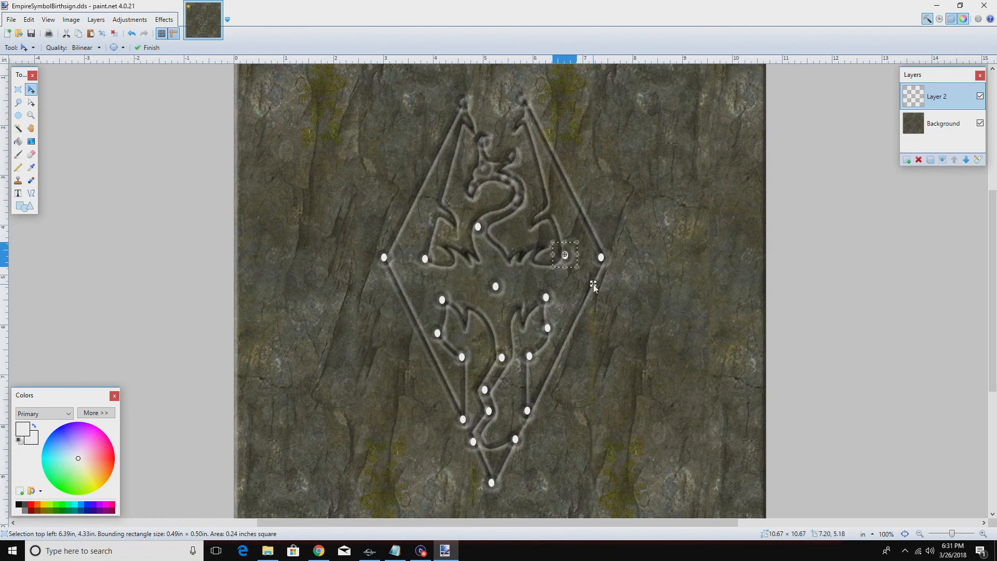
left_click_drag(593, 284, 588, 238)
left_click_drag(543, 134, 550, 128)
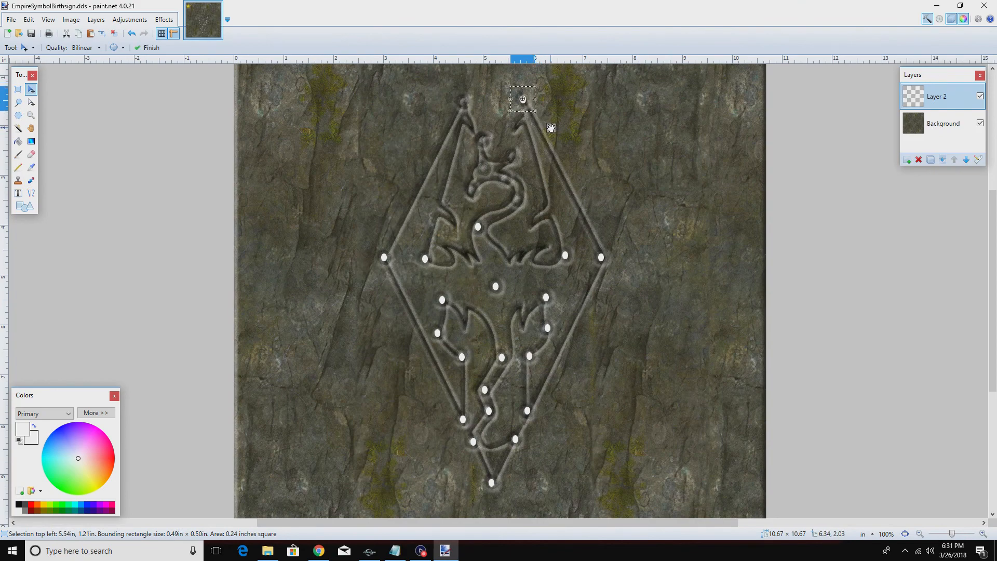
left_click_drag(550, 127, 491, 131)
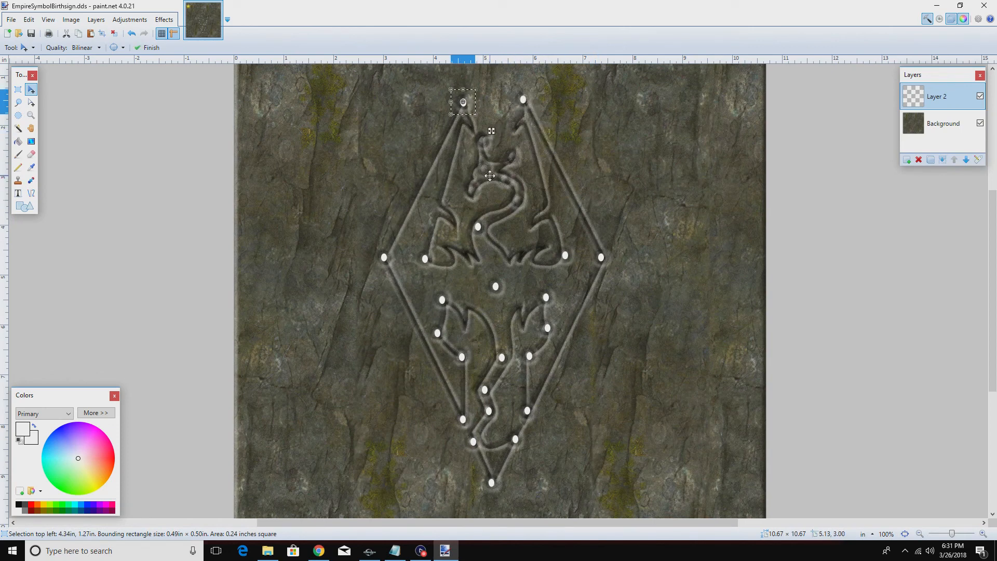
Copy the dot onto the remaining star points of the dragon's upper neck, snout, head and horns
left_click_drag(491, 133, 547, 229)
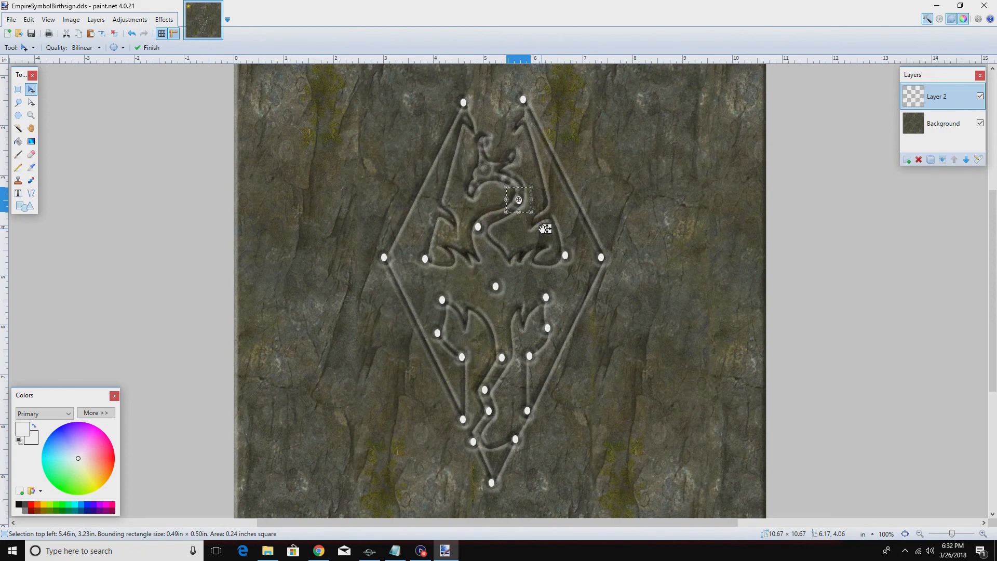
left_click_drag(545, 227, 500, 221)
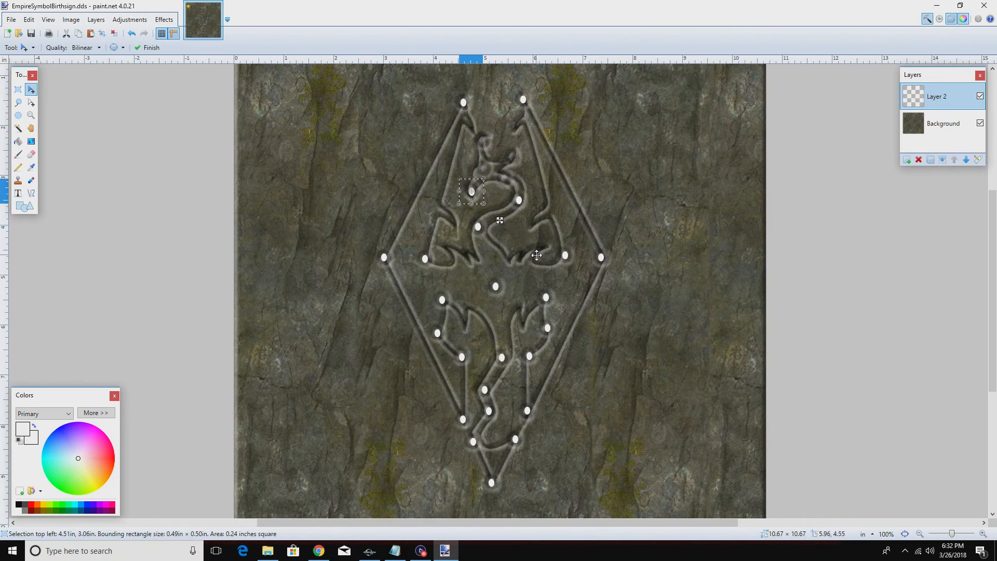
left_click_drag(499, 220, 513, 201)
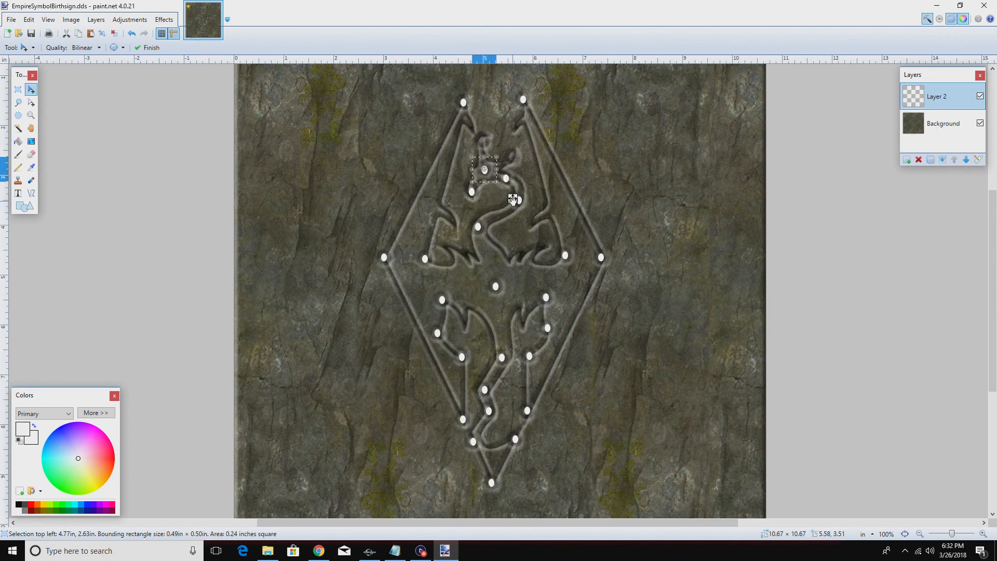
left_click_drag(513, 201, 543, 186)
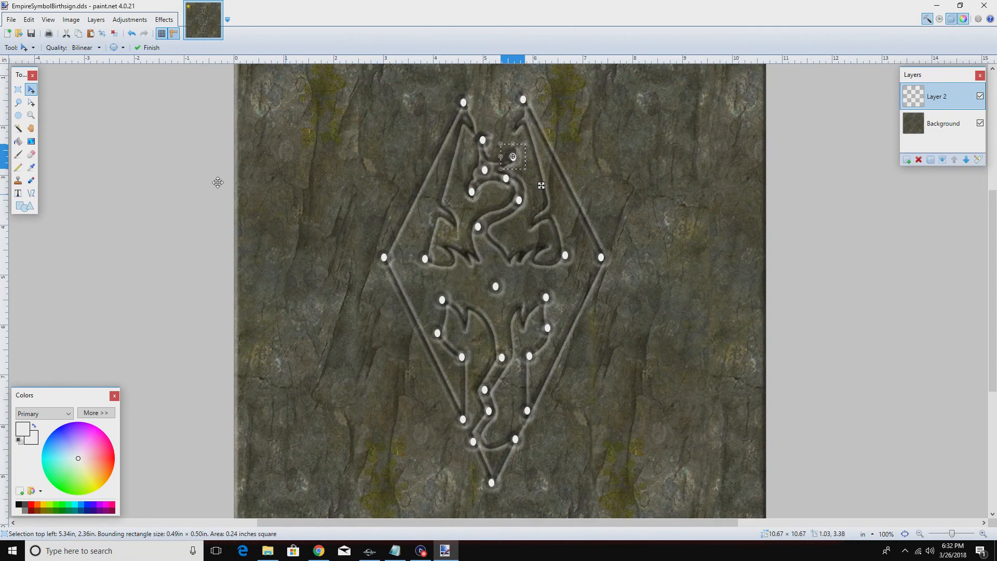
Clear the selection and draw white lines of brush width 2 from the lowest dot to the dots just above it on both sides
left_click(31, 193)
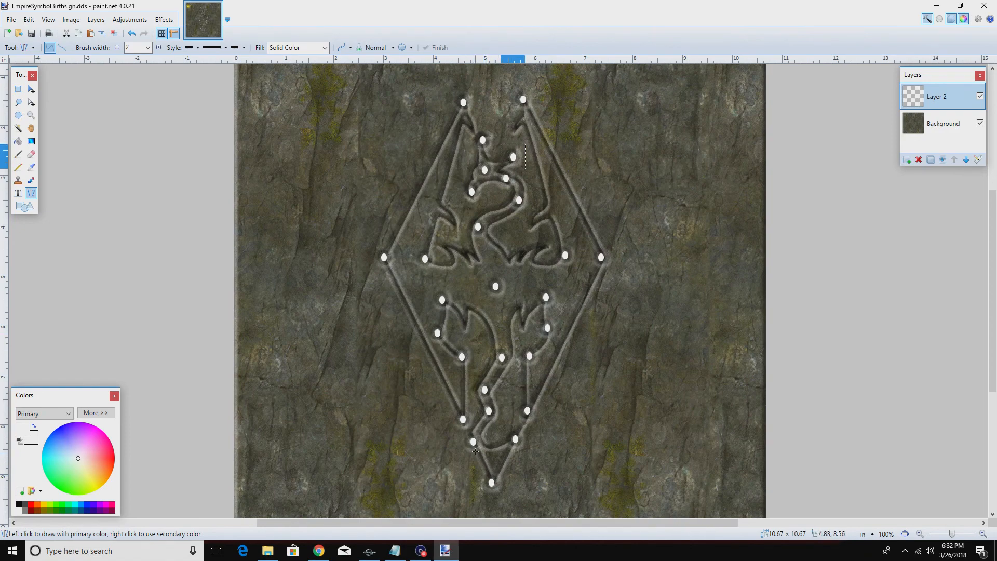
left_click_drag(476, 448, 489, 473)
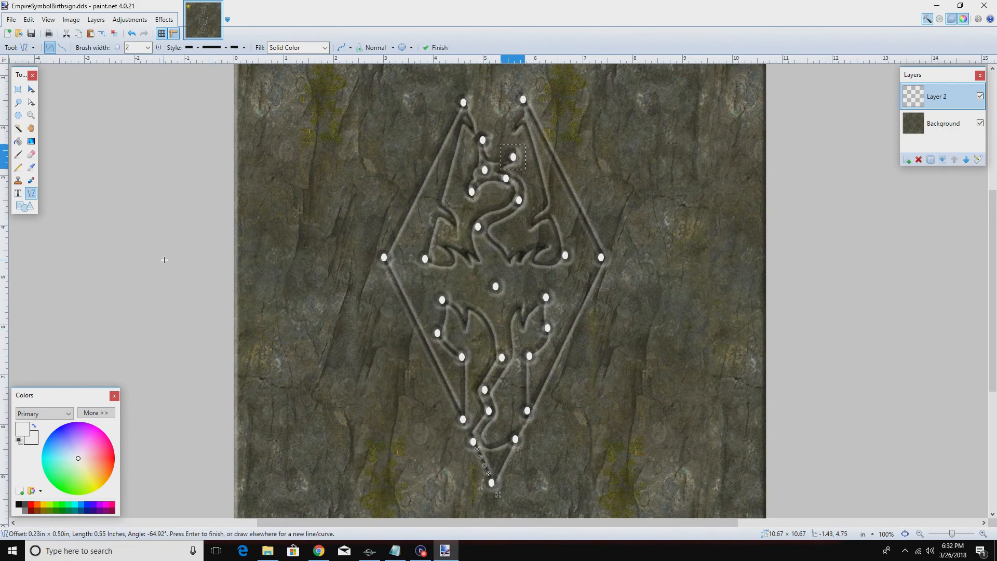
left_click(18, 89)
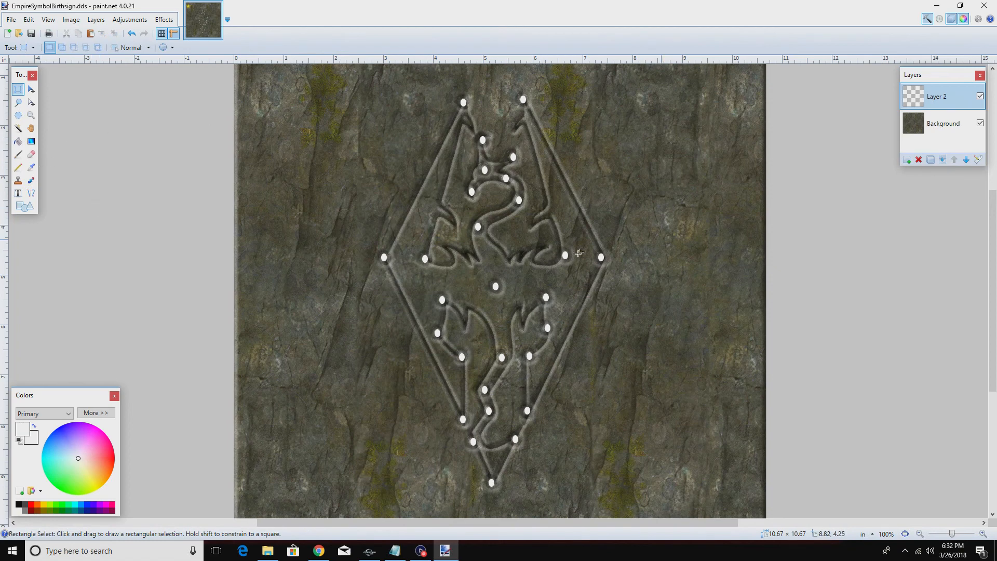
left_click(32, 193)
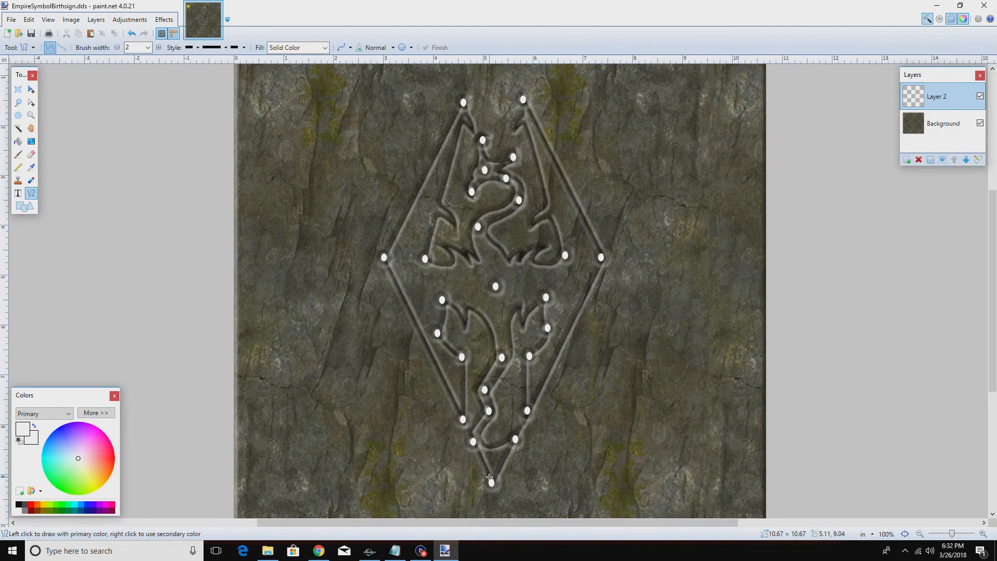
left_click_drag(490, 477, 478, 448)
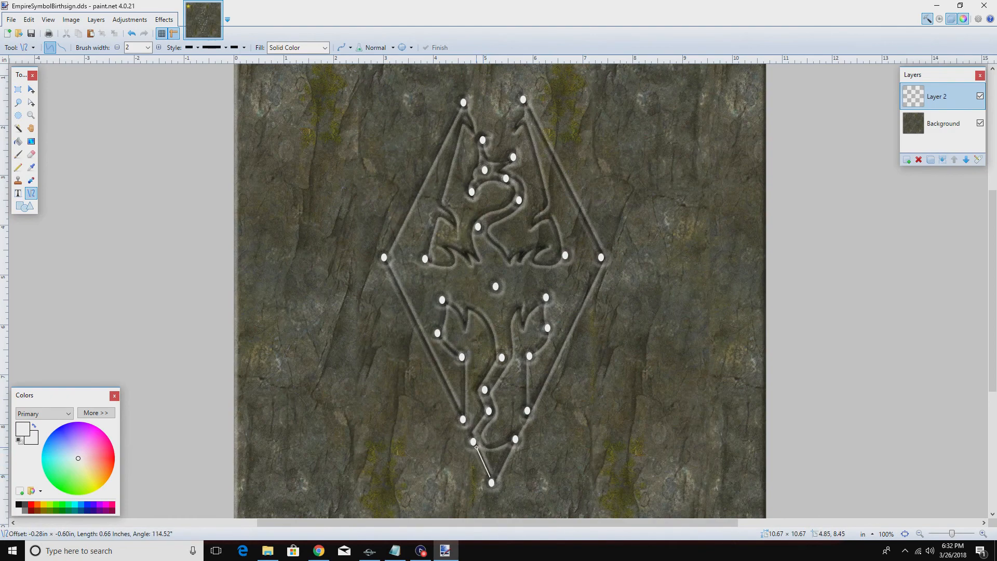
left_click_drag(477, 446, 476, 447)
left_click_drag(497, 477, 514, 444)
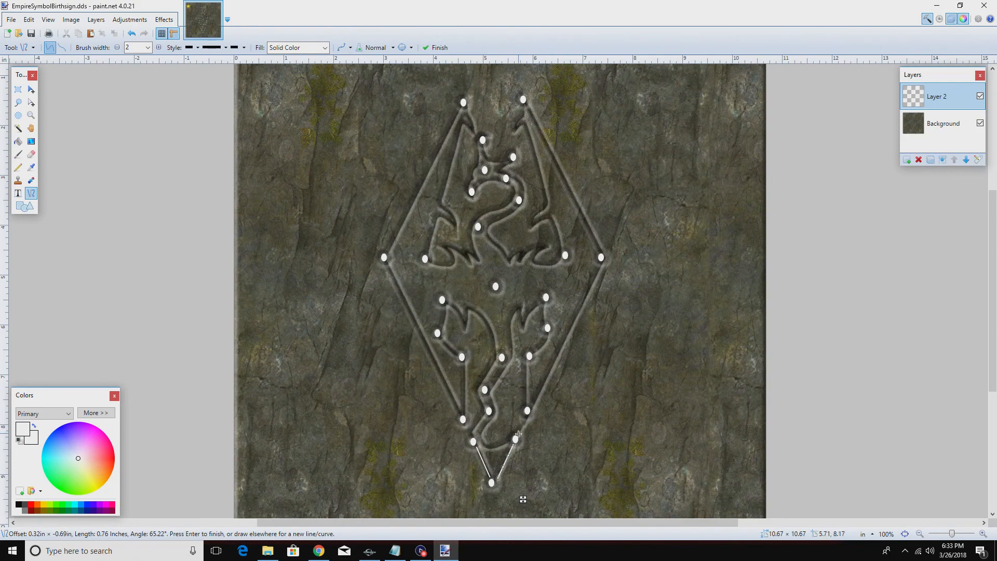
Try a line from the dot above and right of the lowest tip to the next edge dot, shift its end inward, and undo it
left_click_drag(520, 432, 525, 419)
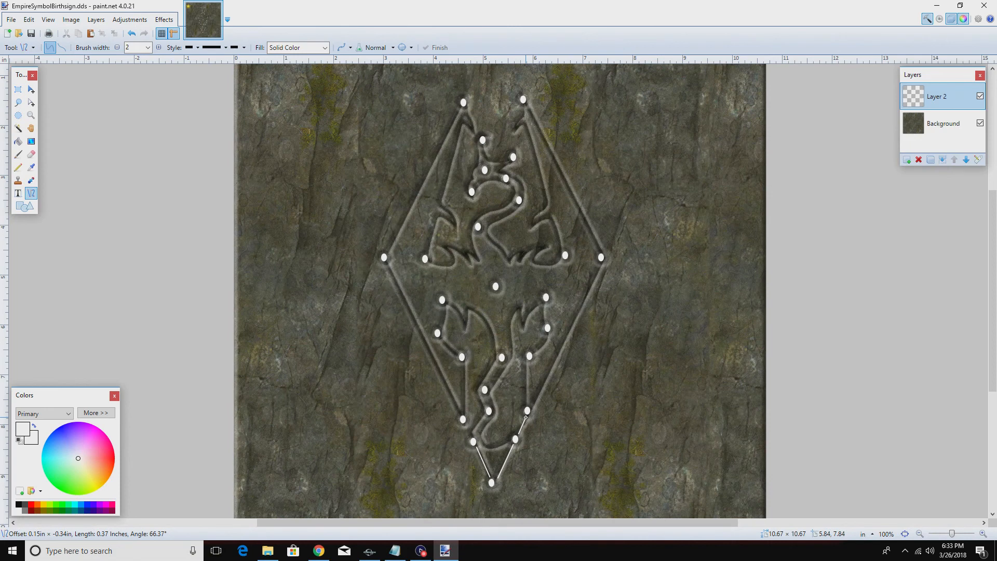
mouse_move(517, 430)
left_mouse_down()
mouse_move(481, 441)
mouse_move(491, 426)
left_mouse_up()
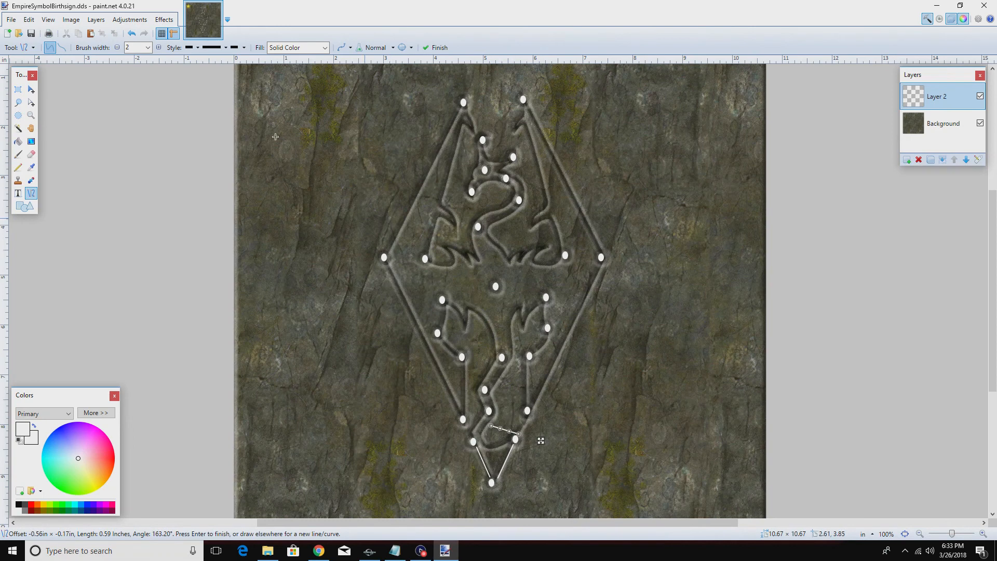
left_click(132, 34)
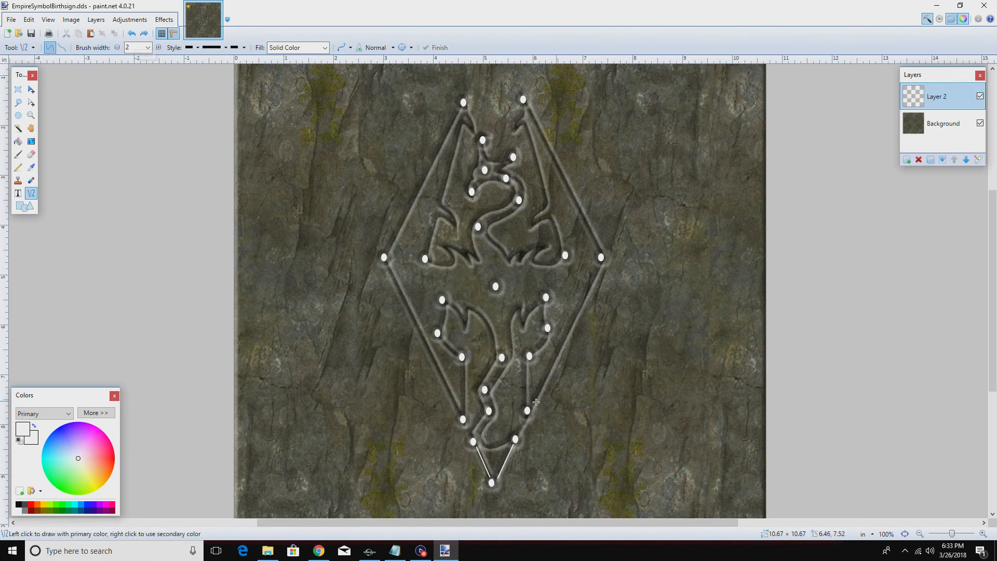
Draw lines closing the bottom triangle, up the tail to the central dot, and out around the left leg's three dots
left_click_drag(510, 441, 478, 443)
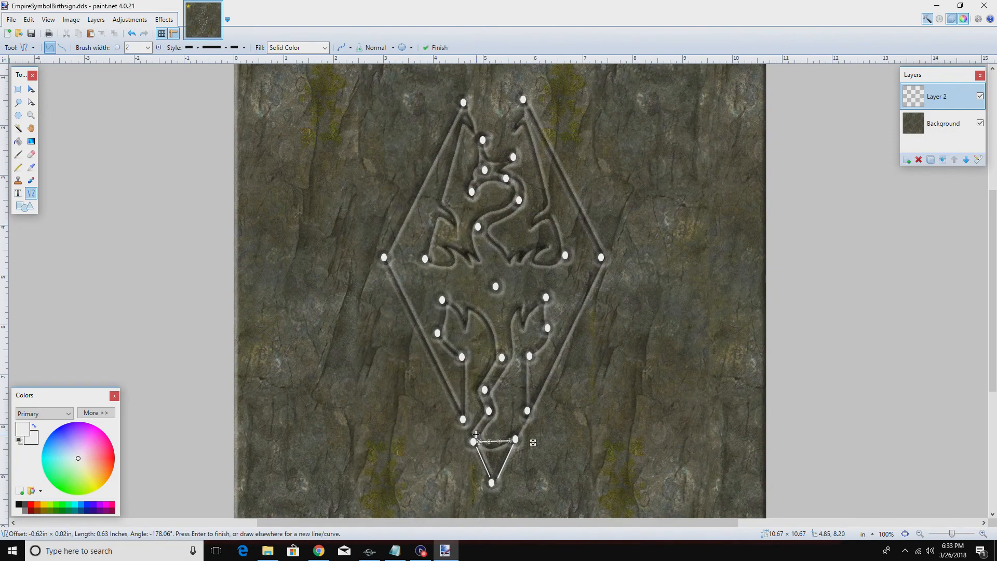
left_click_drag(475, 434, 501, 367)
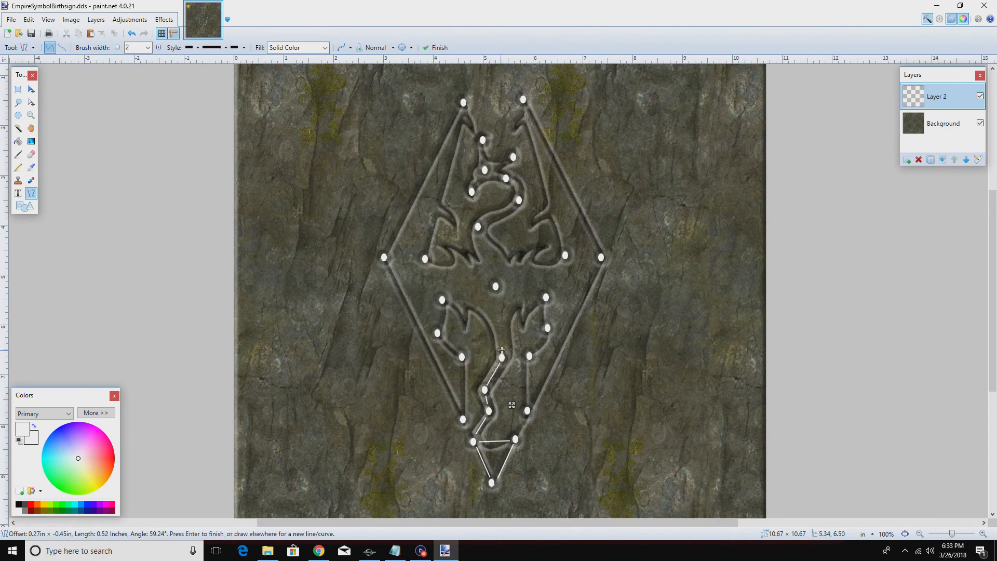
mouse_move(502, 357)
left_mouse_down()
mouse_move(496, 294)
mouse_move(481, 290)
mouse_move(447, 296)
mouse_move(438, 315)
mouse_move(437, 333)
mouse_move(456, 355)
left_mouse_up()
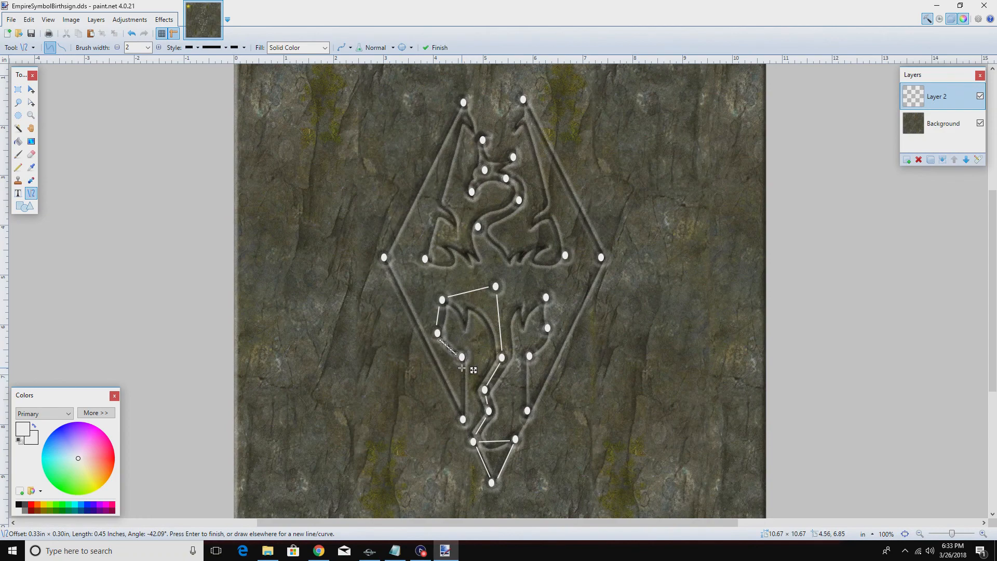
Connect the left leg's lowest dot to the outer edge dot beneath it, undoing the slanted line and redrawing it vertically
left_click_drag(462, 369, 459, 409)
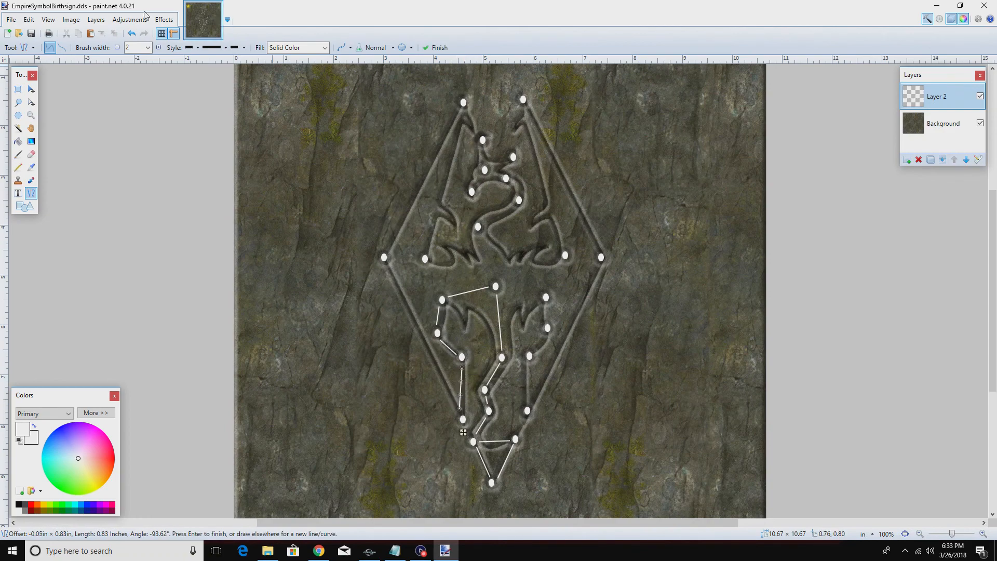
left_click(133, 30)
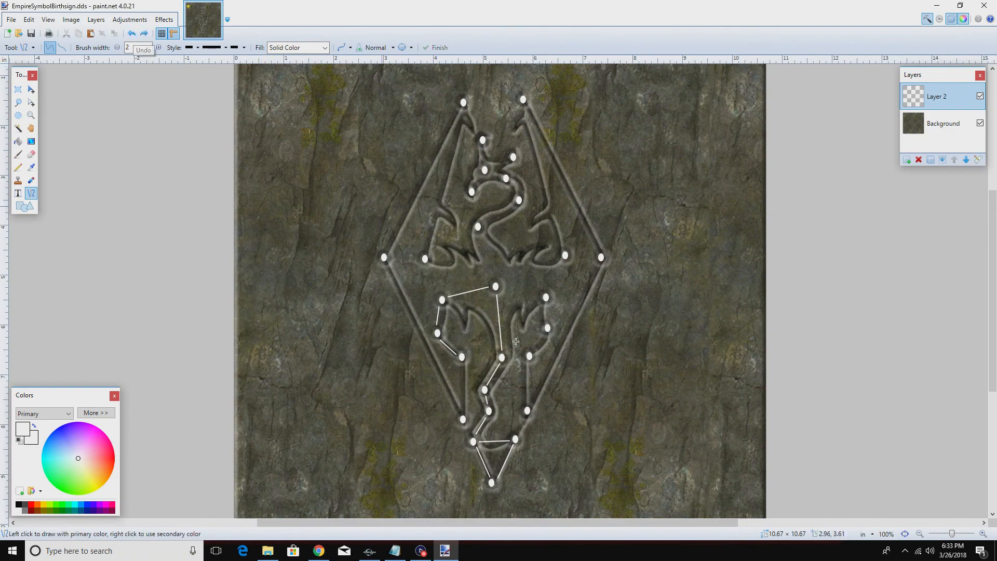
left_click_drag(462, 370, 463, 411)
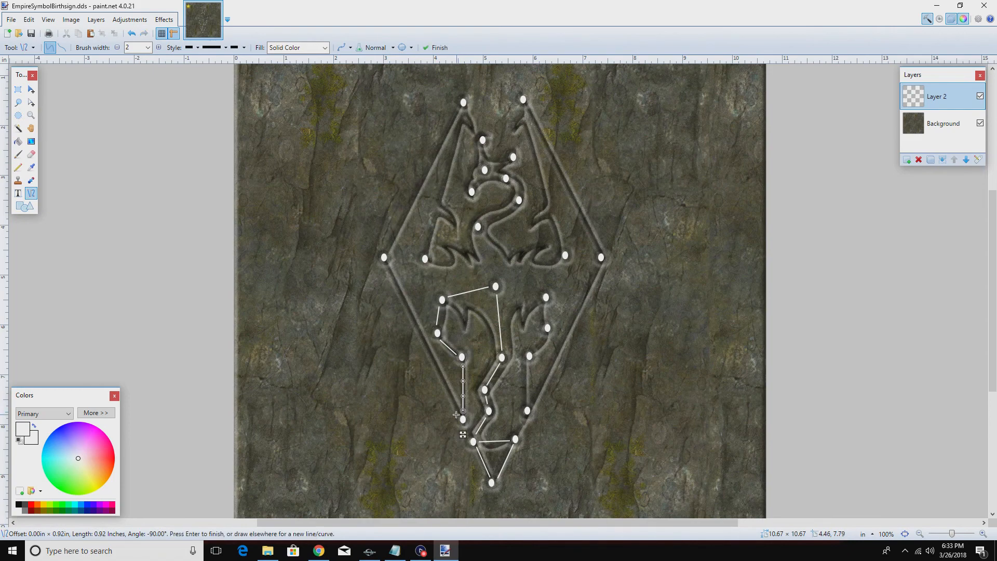
Draw the diamond's outer edges on both sides and the left wing's inner edge up to the upper left tip
left_click_drag(387, 265, 459, 412)
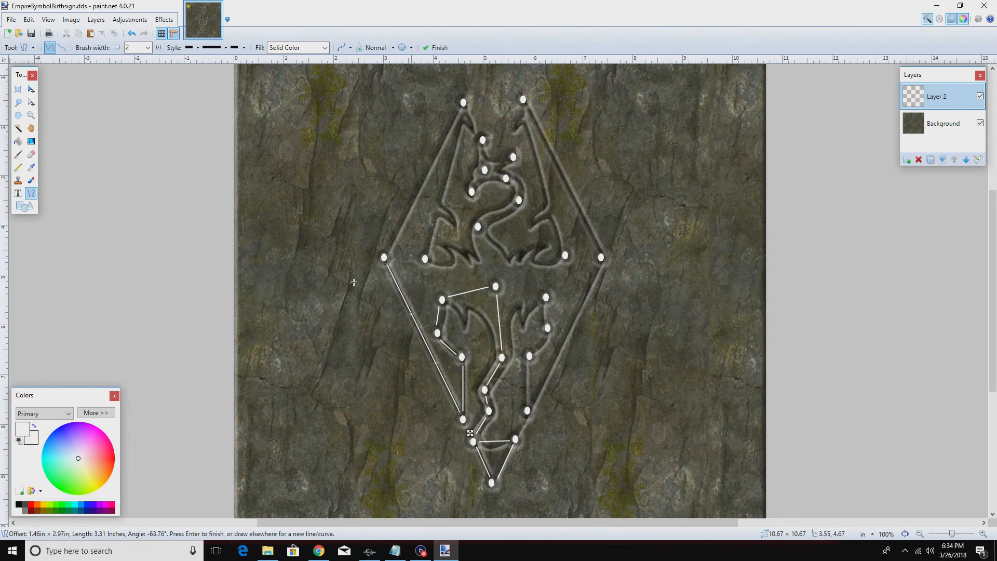
left_click_drag(388, 251, 460, 111)
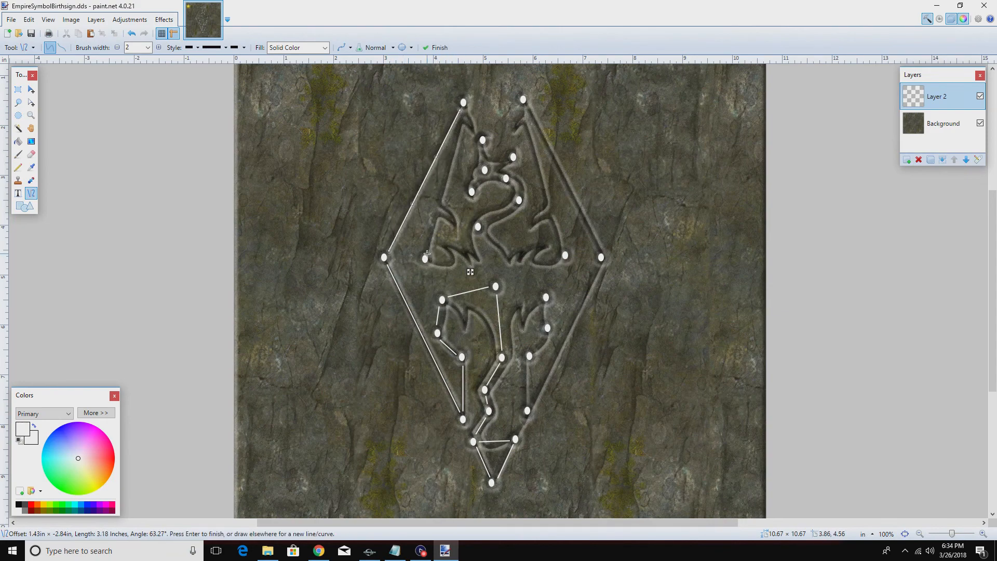
left_click_drag(426, 253, 465, 112)
left_click_drag(527, 105, 532, 403)
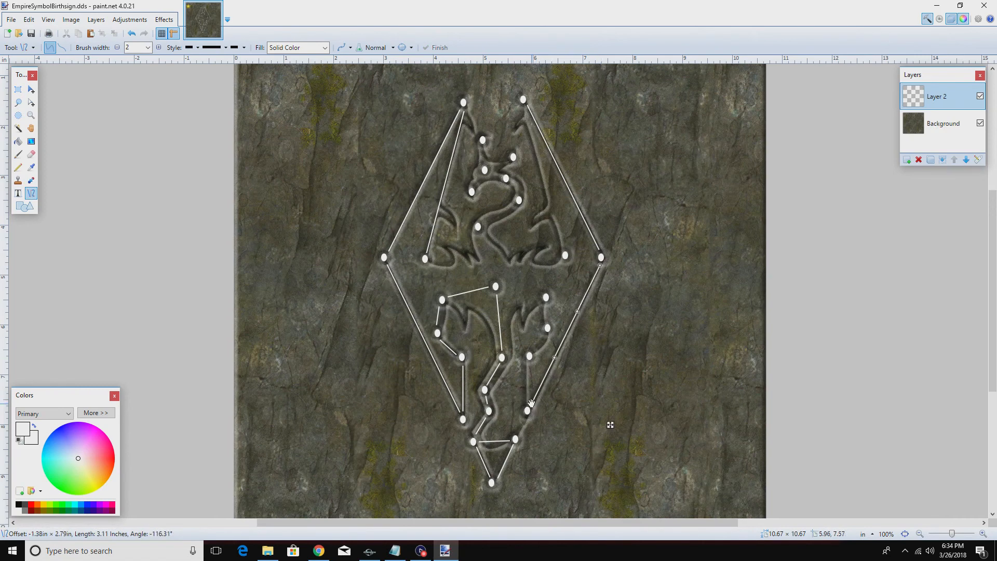
Connect the right leg's dots up to the central dot, and link the central dot to the lower neck bend and both wing corners
left_click_drag(529, 356, 526, 404)
left_click_drag(534, 353, 502, 287)
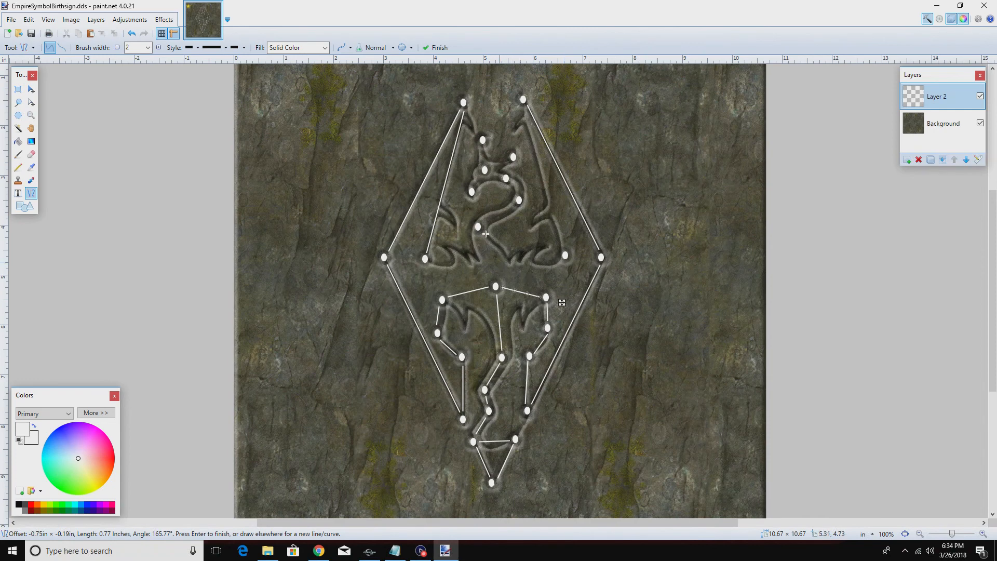
left_click_drag(481, 234, 492, 274)
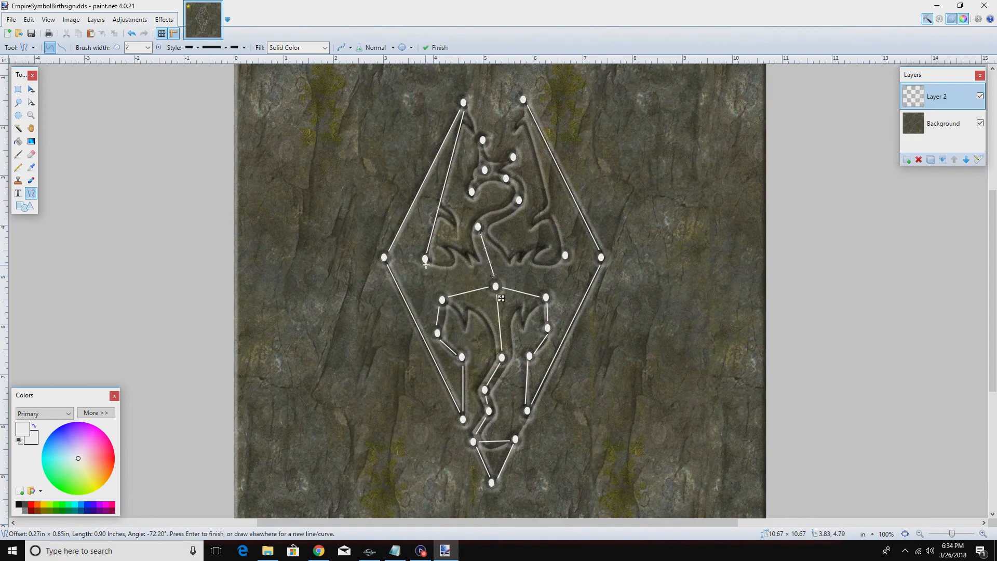
left_click_drag(426, 265, 486, 281)
left_click_drag(559, 261, 503, 280)
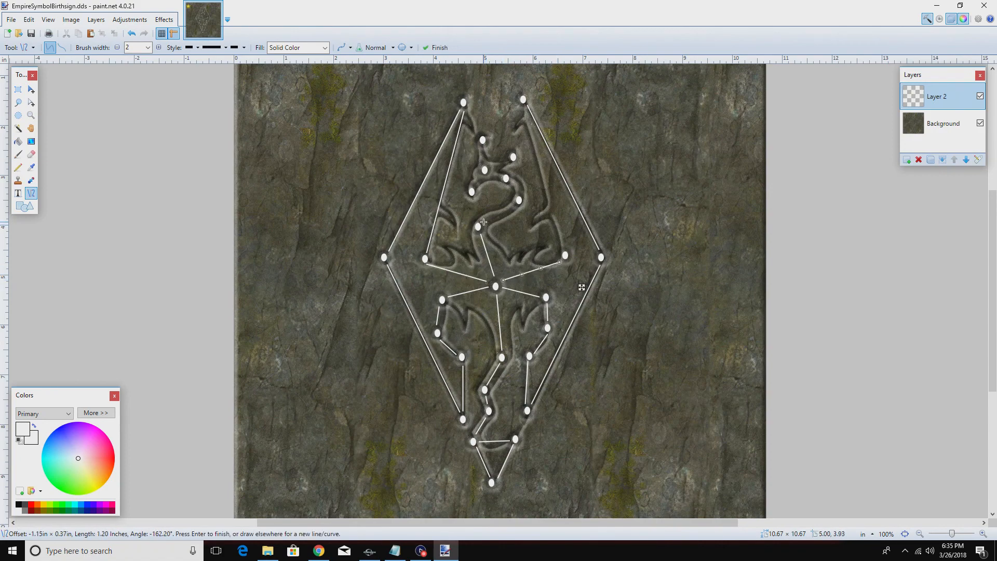
Connect the neck, head, snout and horn dots, and draw the right wing's inner edge from the upper tip to its corner
left_click_drag(484, 222, 513, 206)
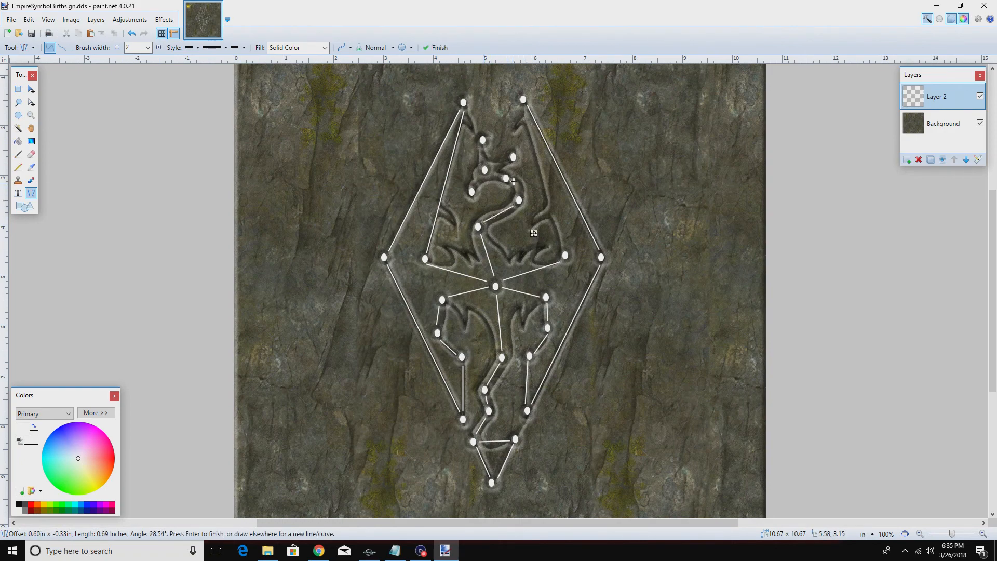
left_click_drag(512, 183, 518, 195)
mouse_move(517, 194)
left_mouse_down()
mouse_move(494, 175)
mouse_move(505, 178)
mouse_move(475, 187)
mouse_move(482, 141)
left_mouse_up()
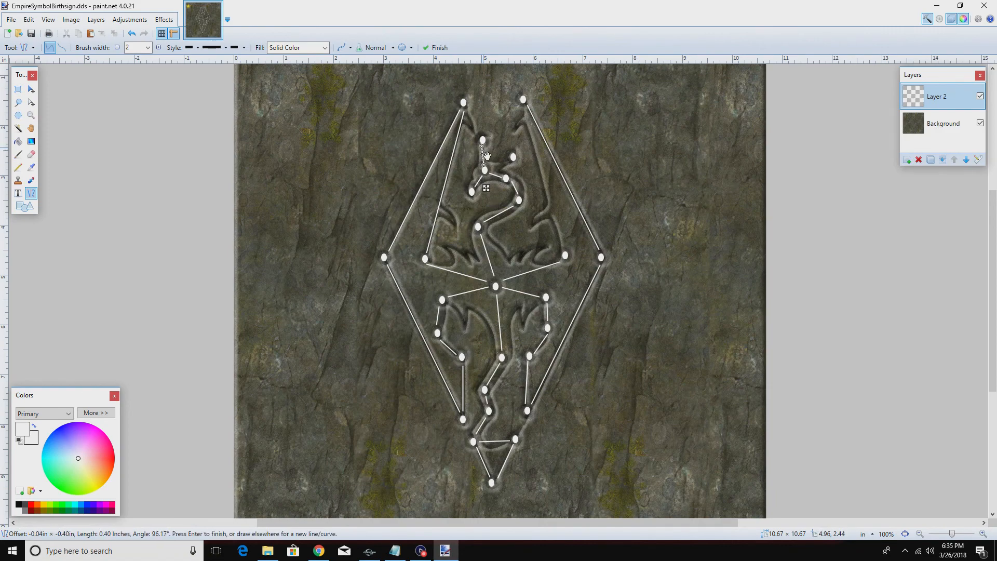
left_click_drag(491, 168, 510, 162)
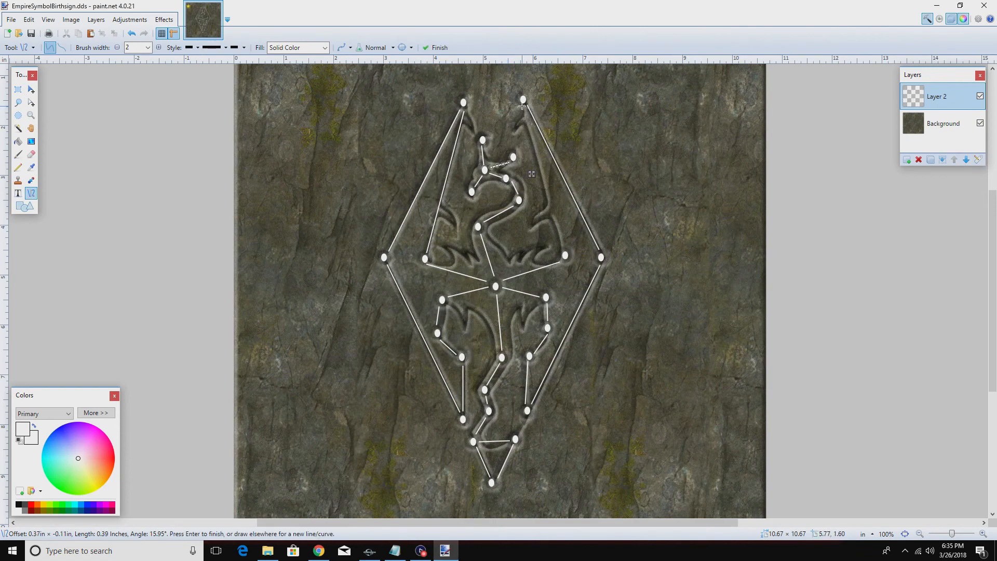
left_click_drag(522, 106, 565, 248)
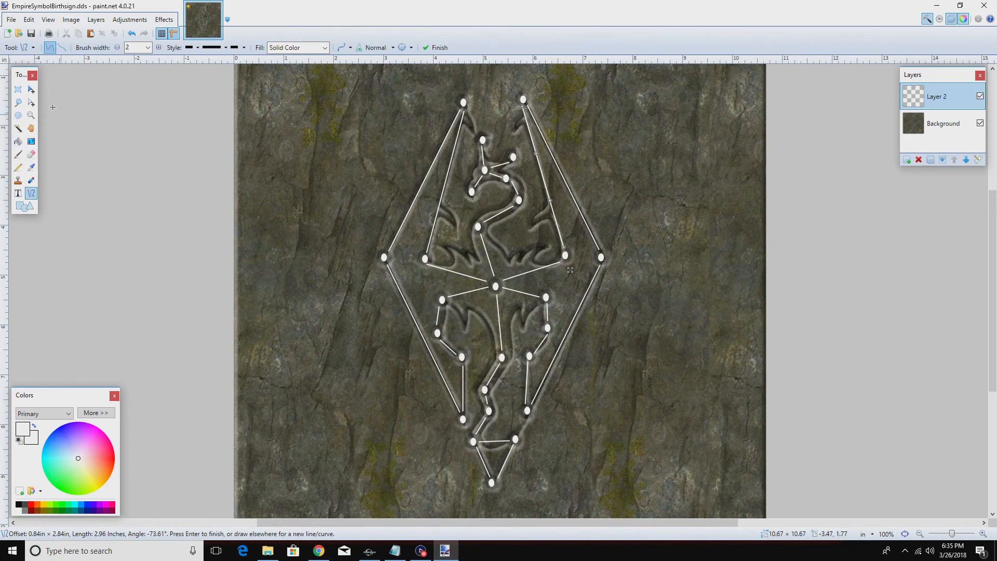
Fill Layer 2 with black around the constellation using Paint Bucket and merge it down into the Background layer
left_click(17, 142)
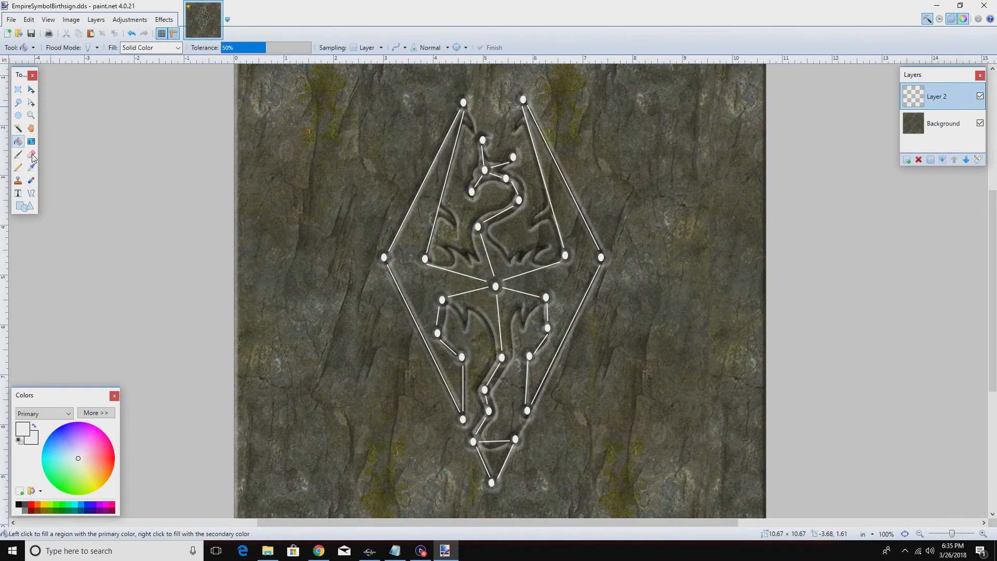
left_click(19, 505)
left_click(359, 408)
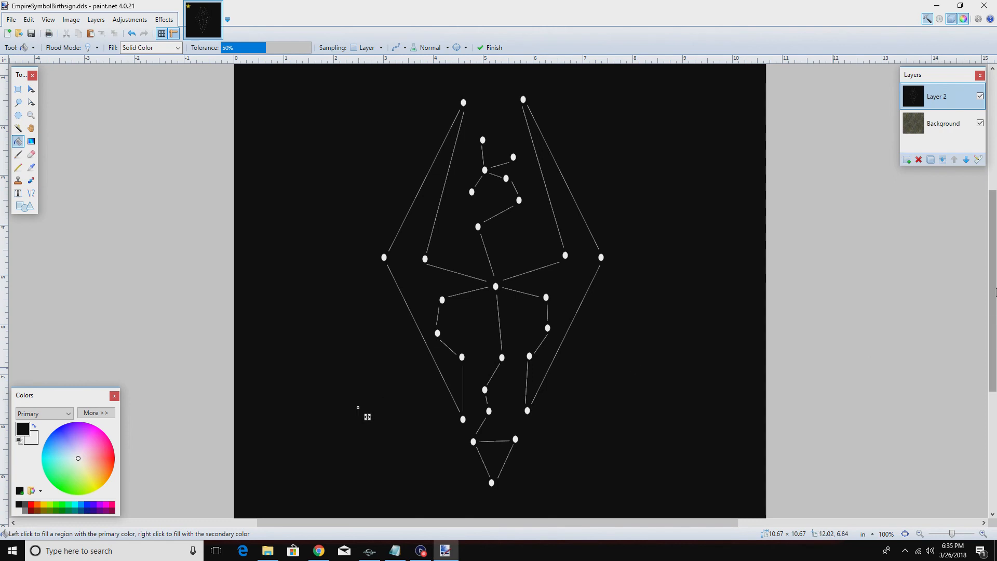
left_click(943, 160)
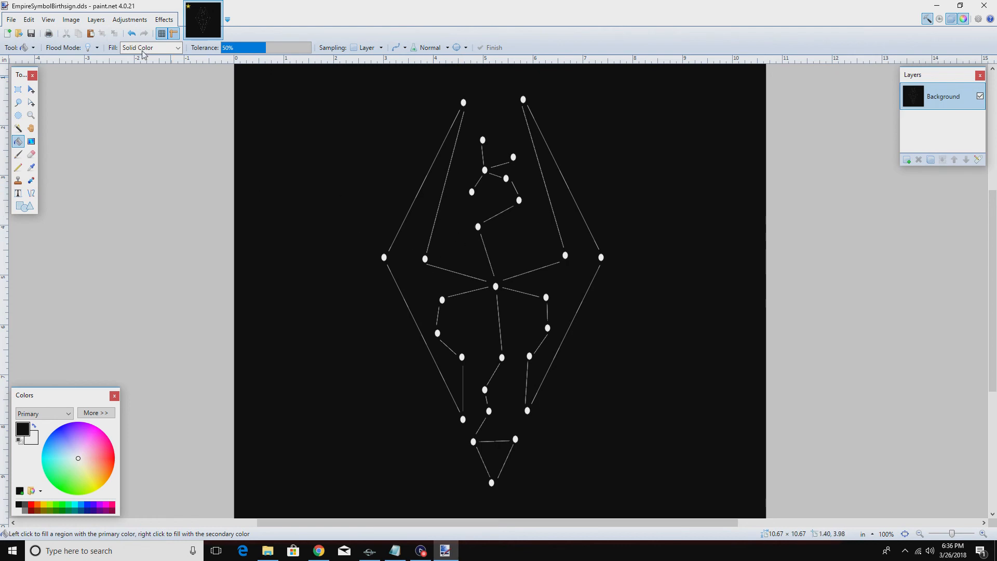
Save the flattened image as EmpireSymbolBirthsign_g.dds in the BirthSigns folder with DXT5 (Interpolated Alpha) compression and mip maps
left_click(11, 20)
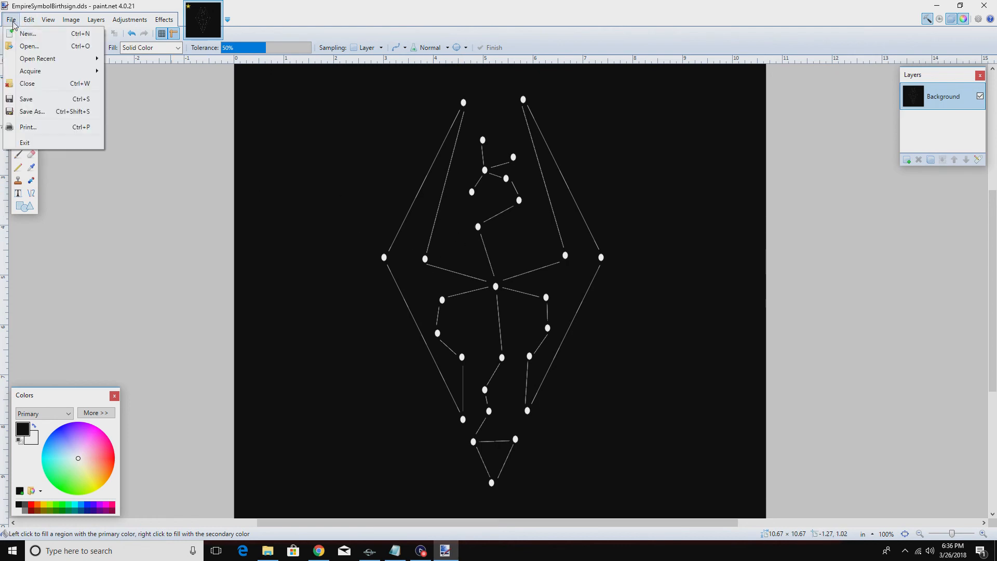
left_click(29, 112)
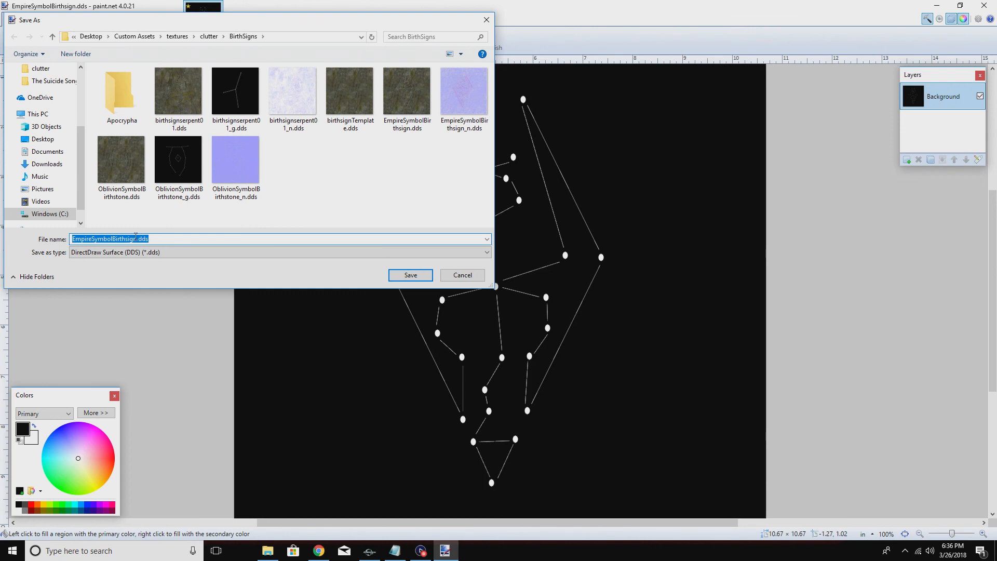
left_click(136, 239)
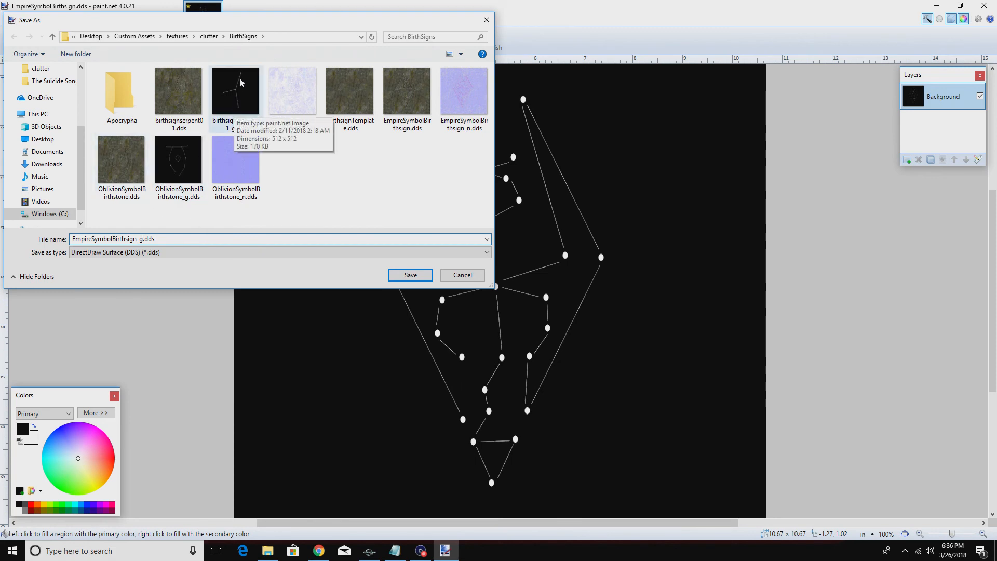
left_click(406, 278)
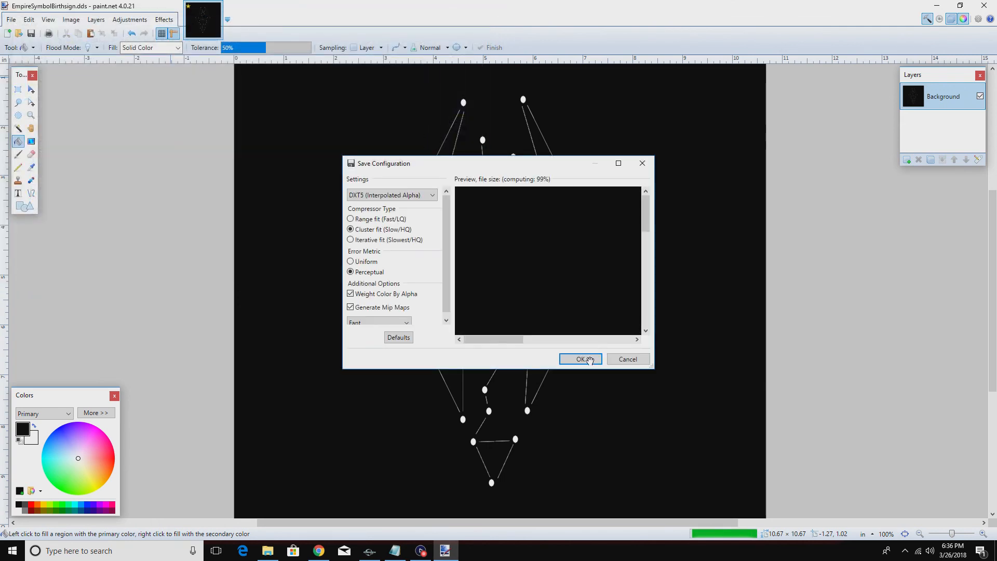
left_click(588, 361)
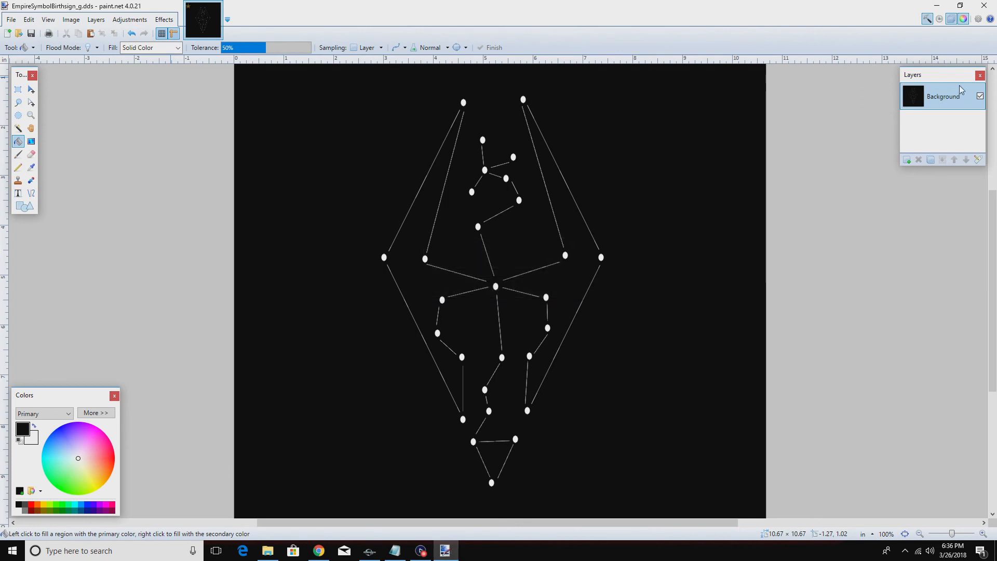
Close paint.net, copy the three EmpireSymbolBirthsign texture files from the Custom Assets BirthSigns folder, and close that folder window
left_click(983, 5)
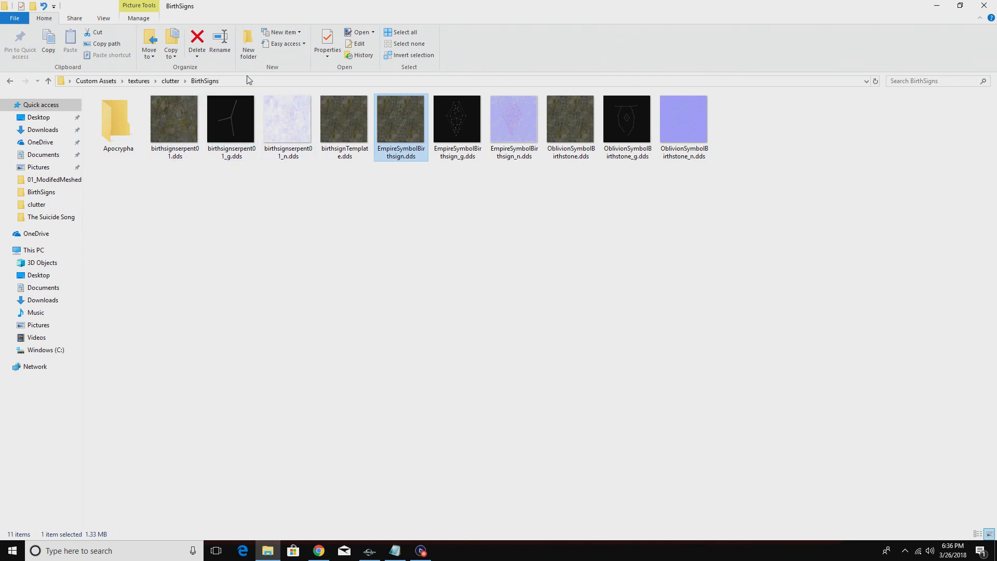
left_click(172, 81)
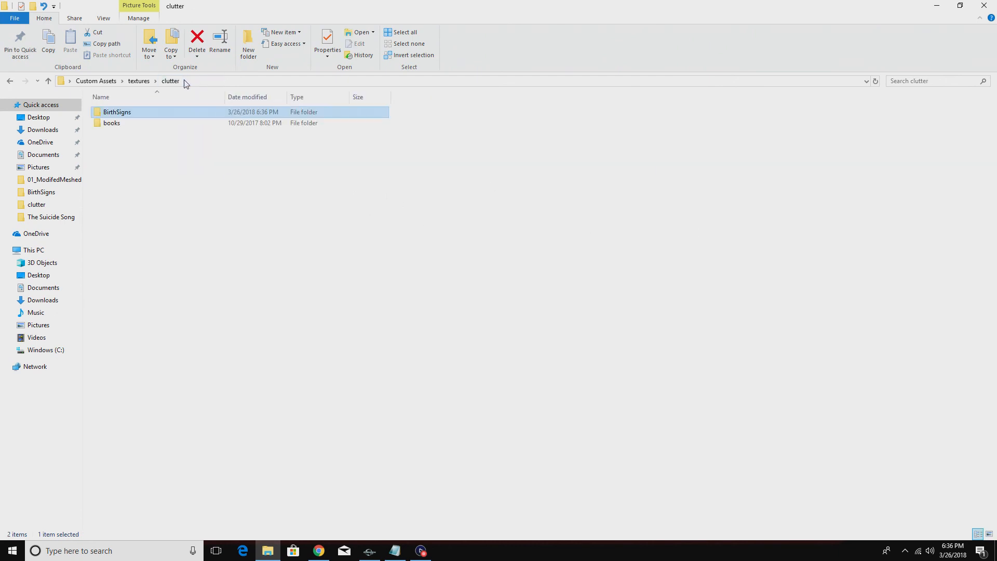
double_click(141, 114)
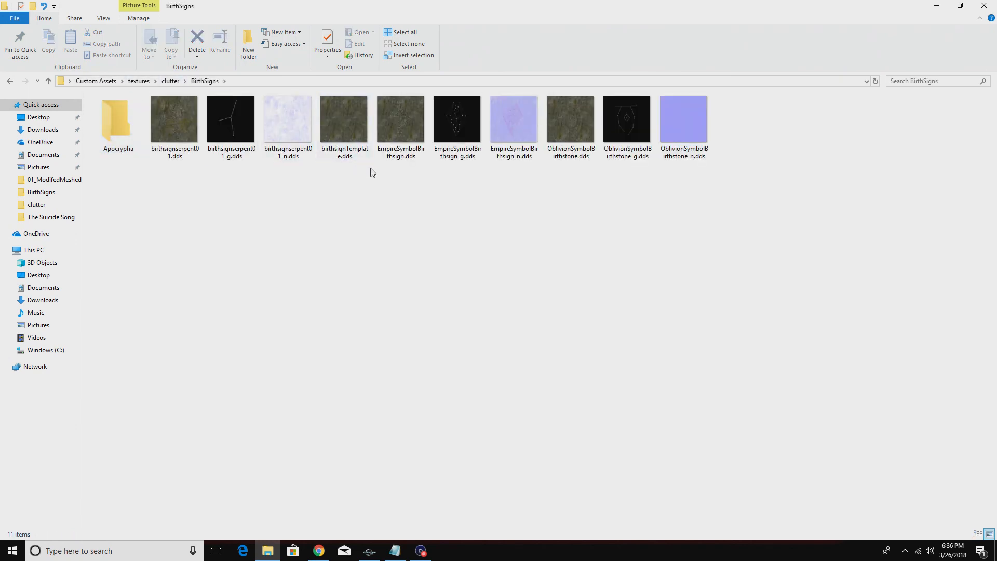
left_click_drag(531, 185, 400, 121)
right_click(400, 119)
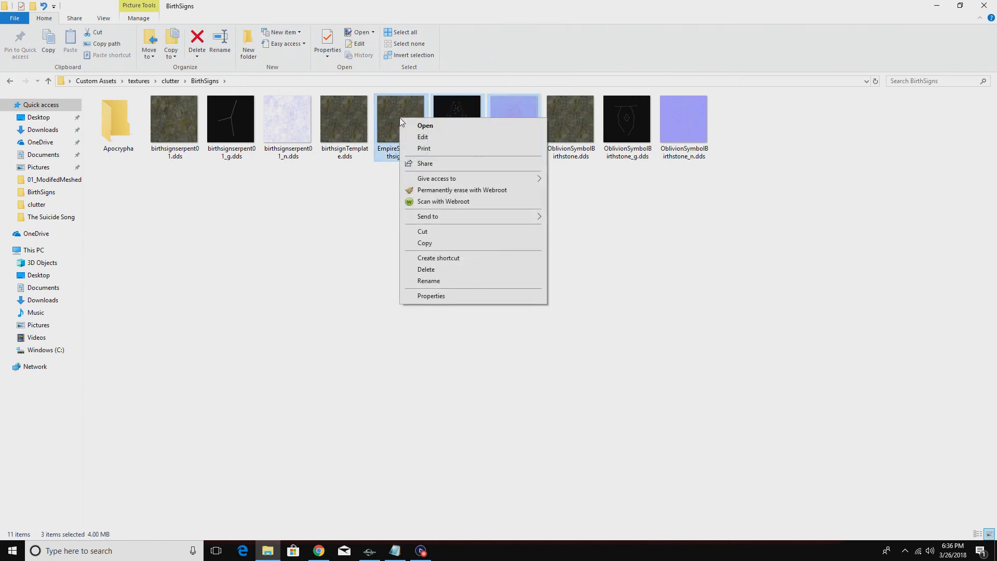
left_click(445, 242)
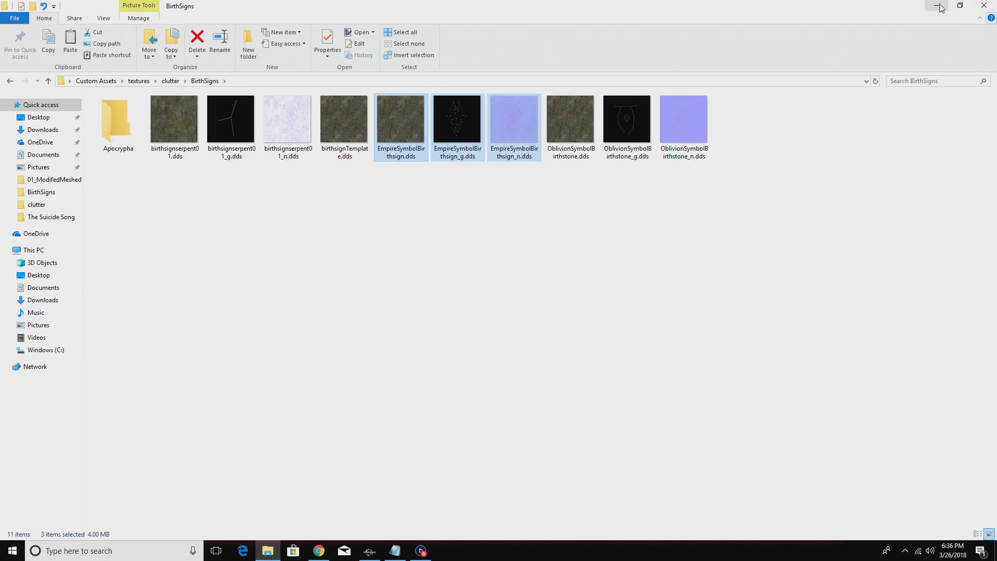
left_click(983, 6)
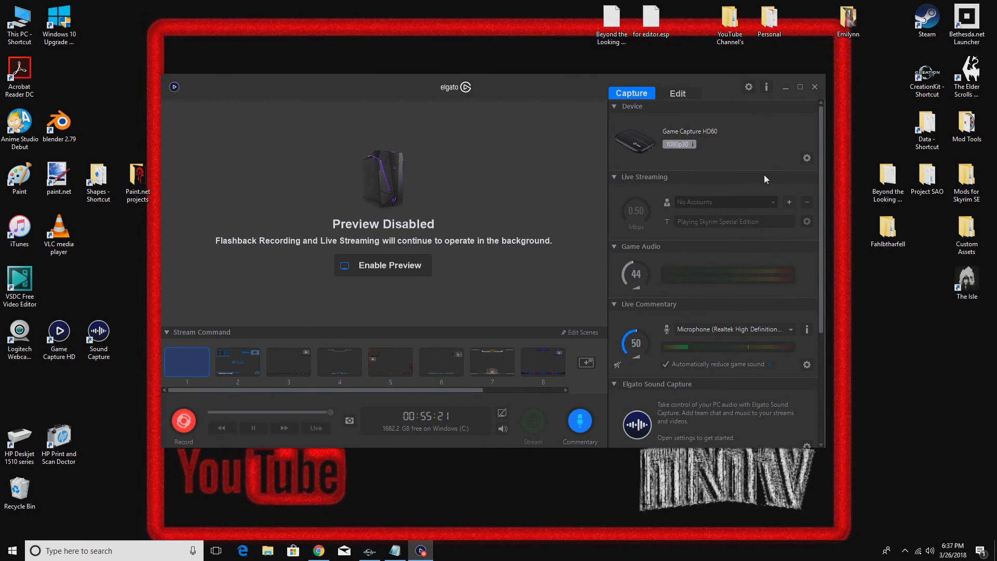
Paste the three EmpireSymbolBirthsign texture files into the Data folder's textures\0NobodyGaming\Assets\BirthSigns folder
double_click(917, 125)
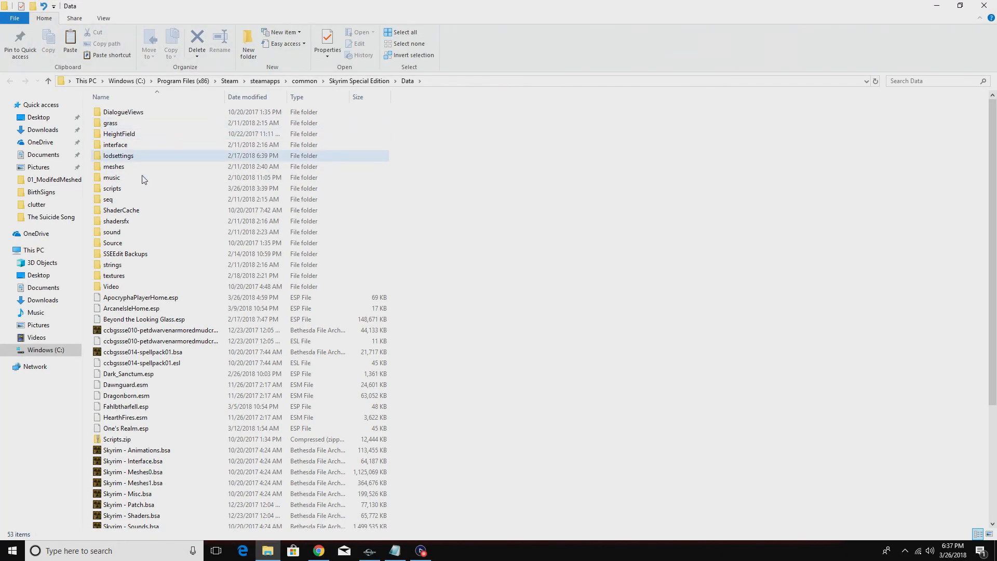
double_click(134, 276)
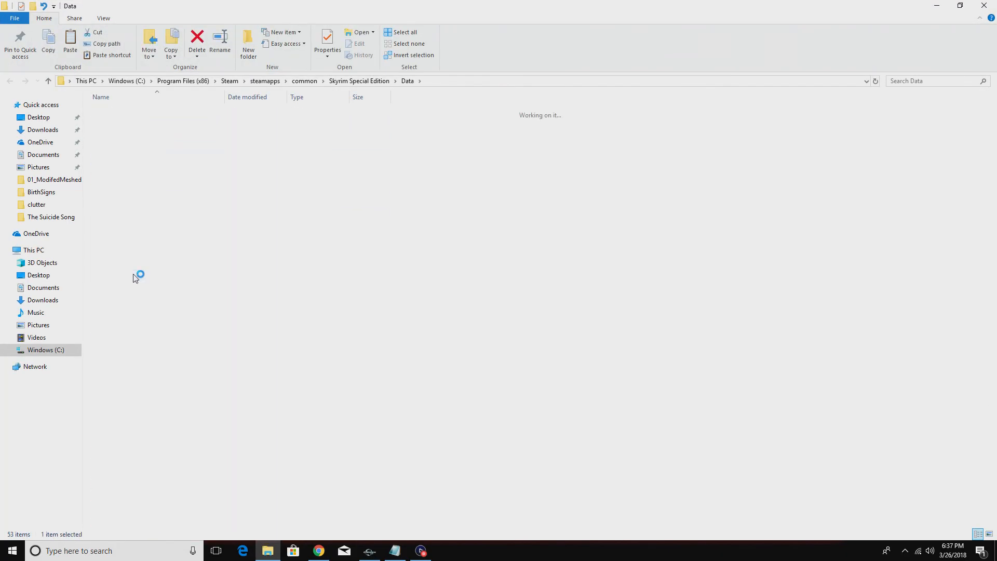
double_click(134, 123)
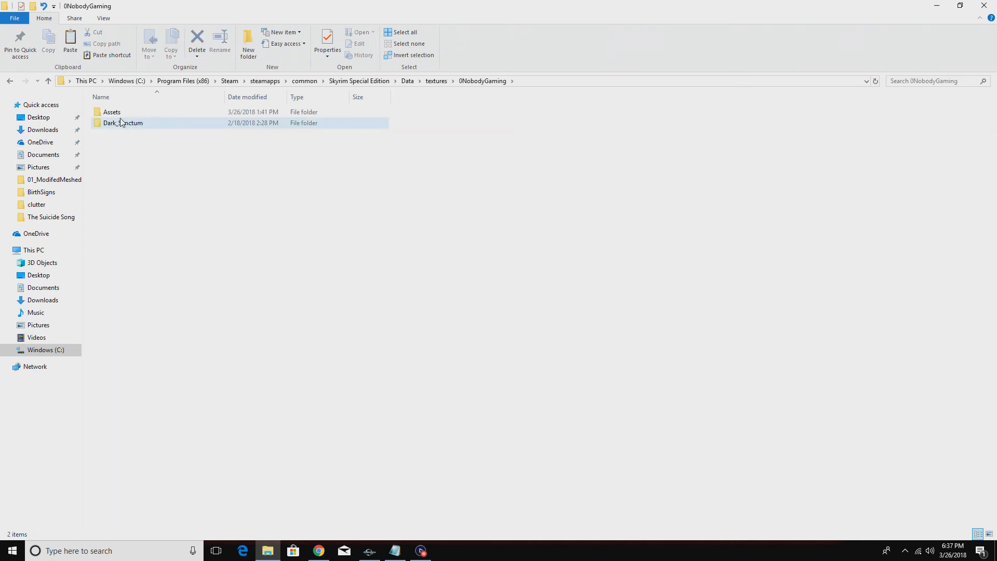
double_click(123, 113)
double_click(122, 115)
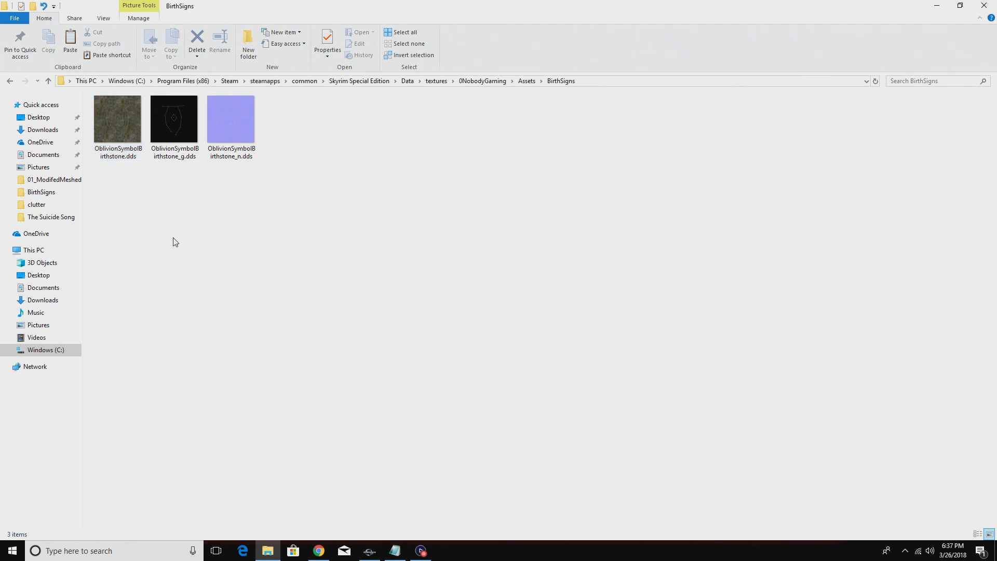
right_click(262, 255)
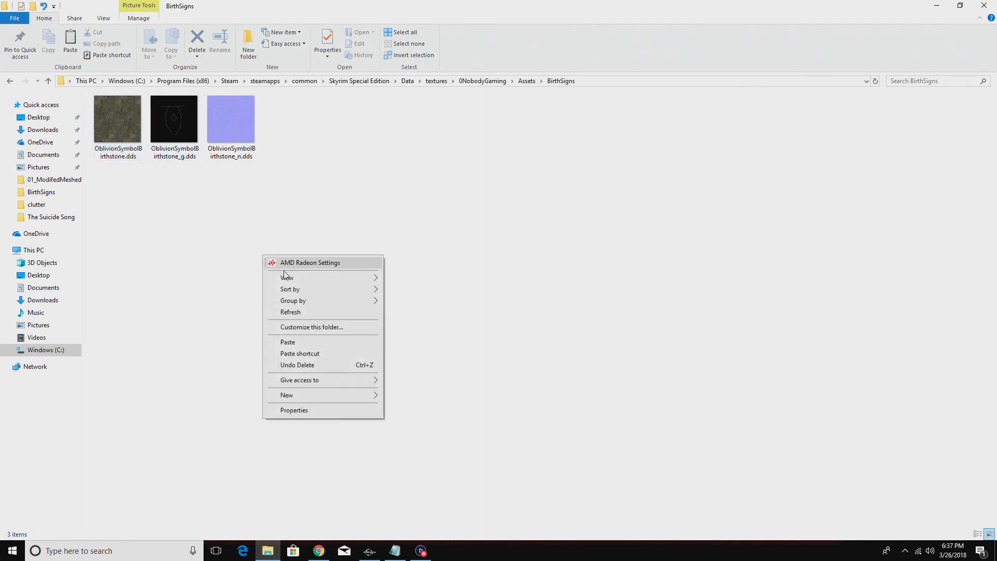
left_click(297, 341)
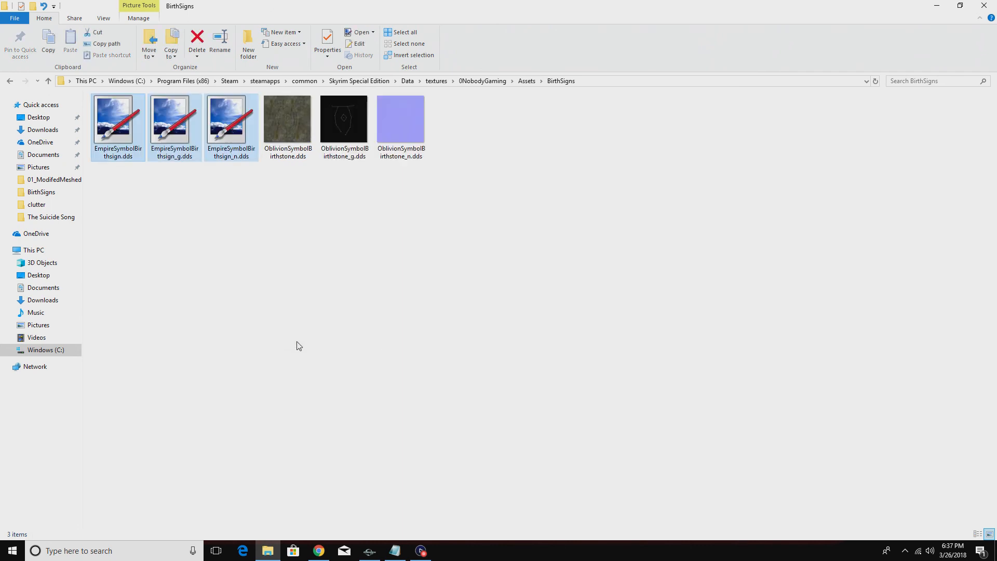
left_click(118, 158)
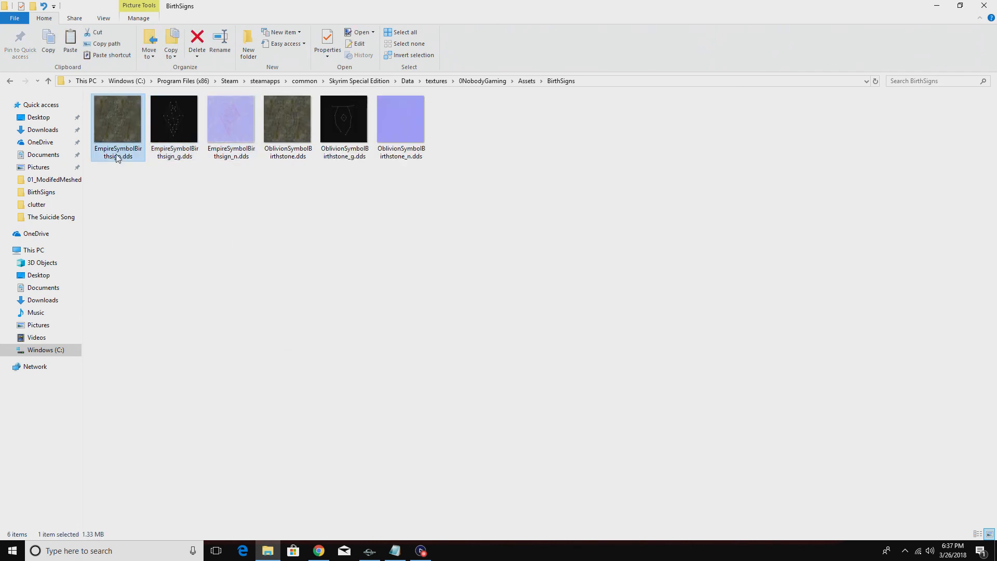
left_click(118, 157)
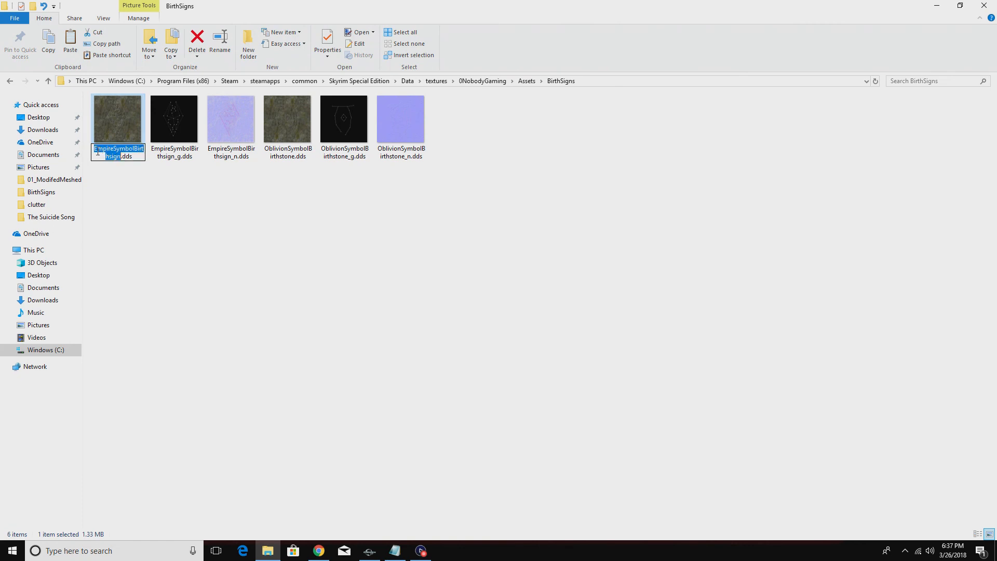
left_click(161, 294)
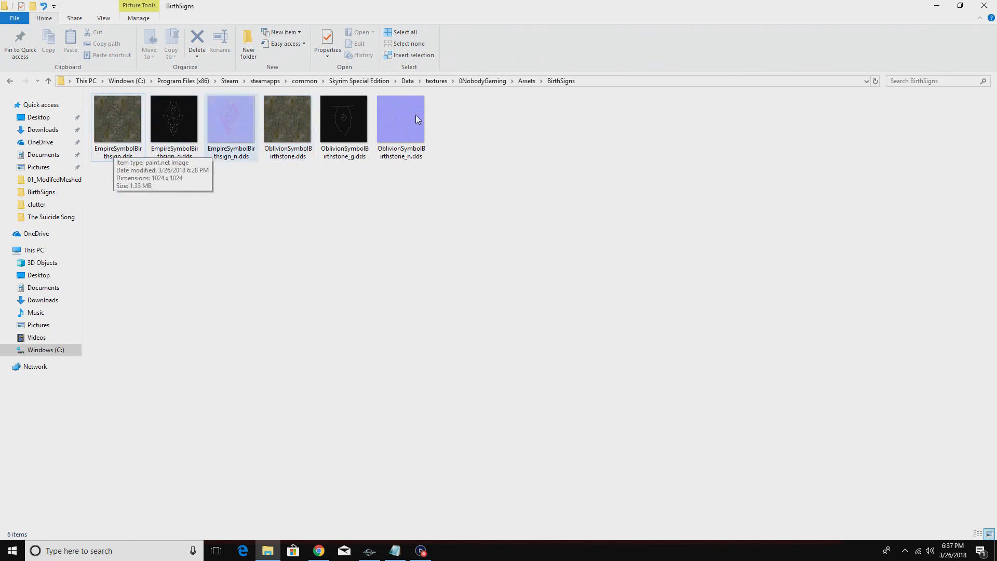
left_click(985, 8)
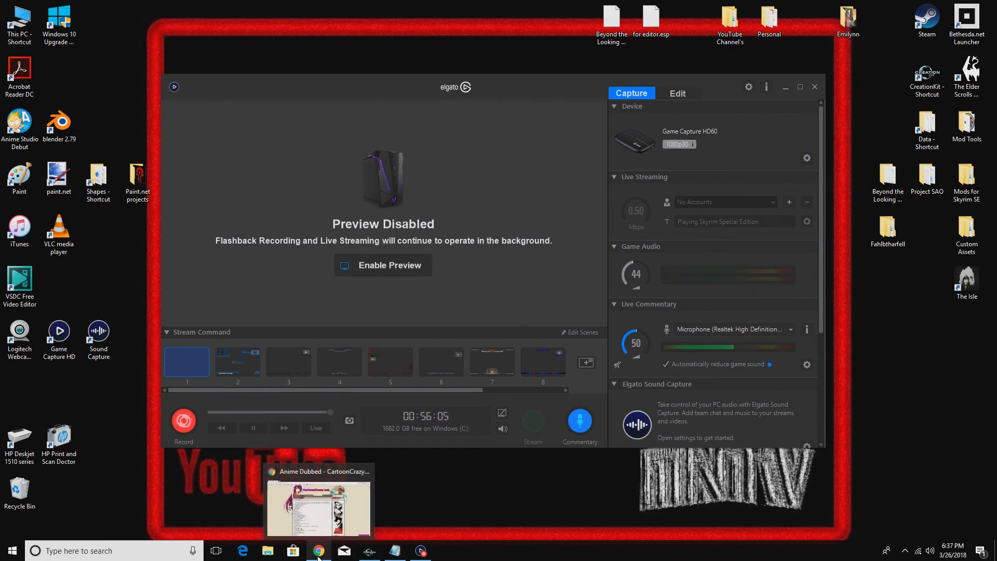
left_click(369, 550)
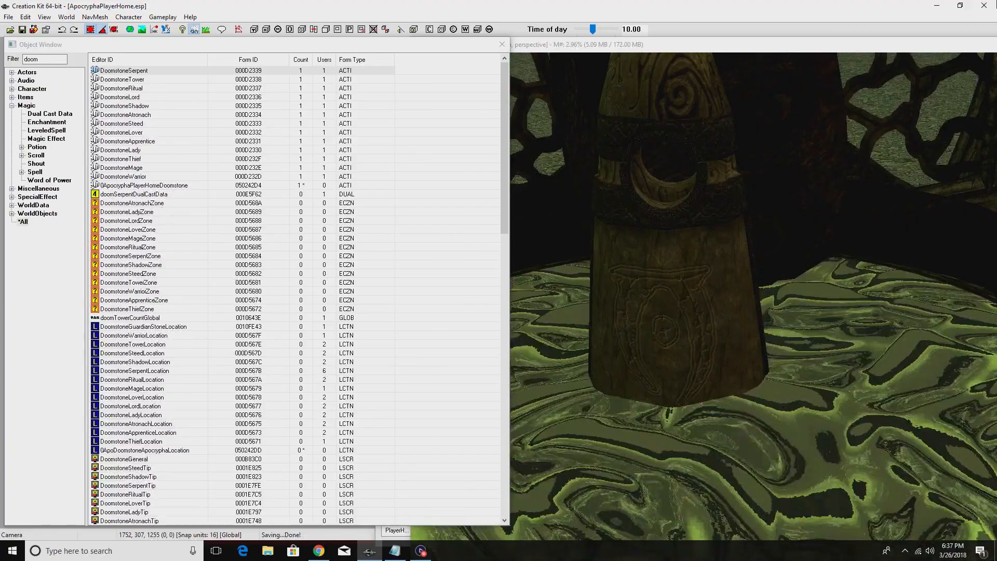
left_click(937, 10)
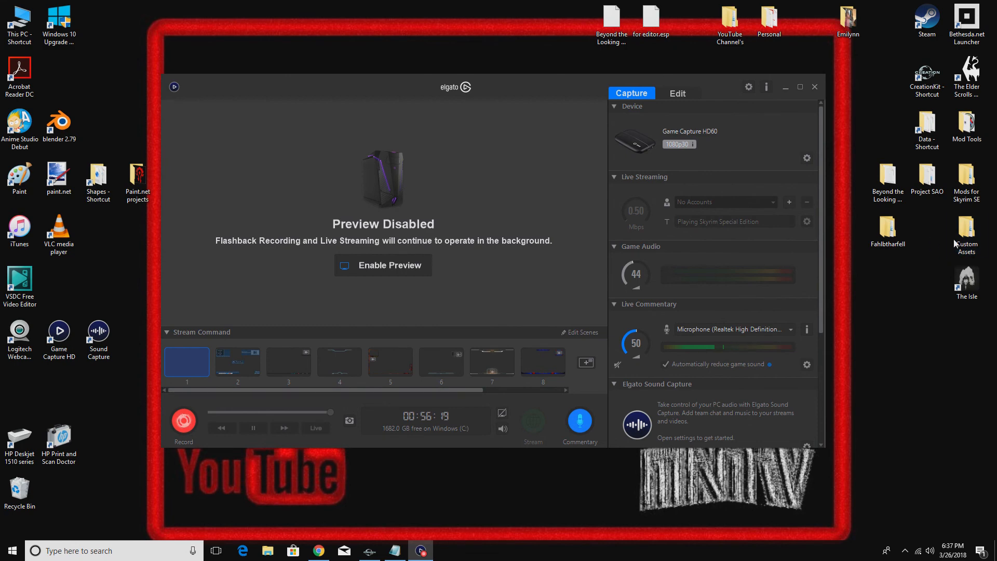
Open serpentstone.nif in NifSkope from the Data folder's meshes\clutter\powershrines\powershrine01 folder
double_click(924, 133)
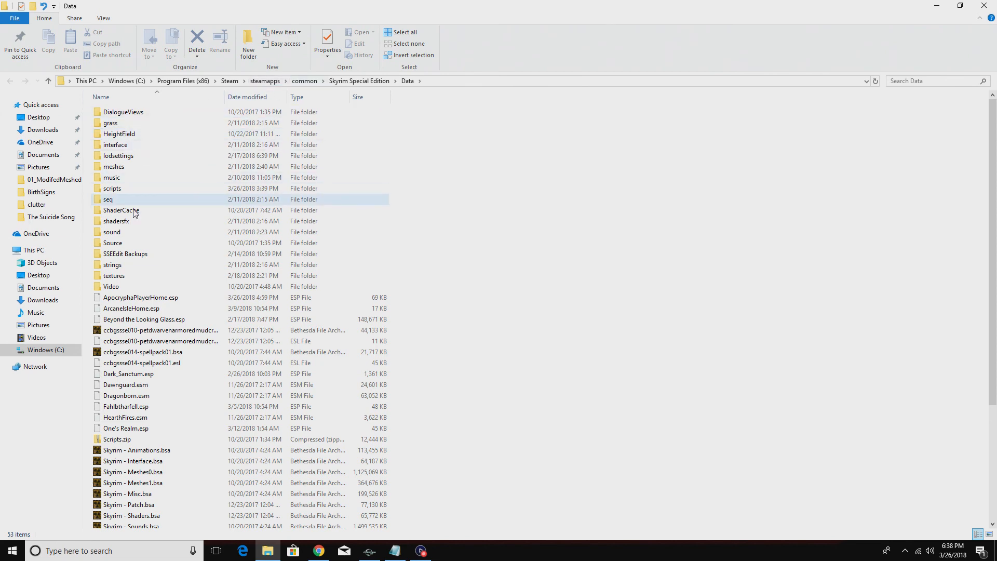
double_click(119, 167)
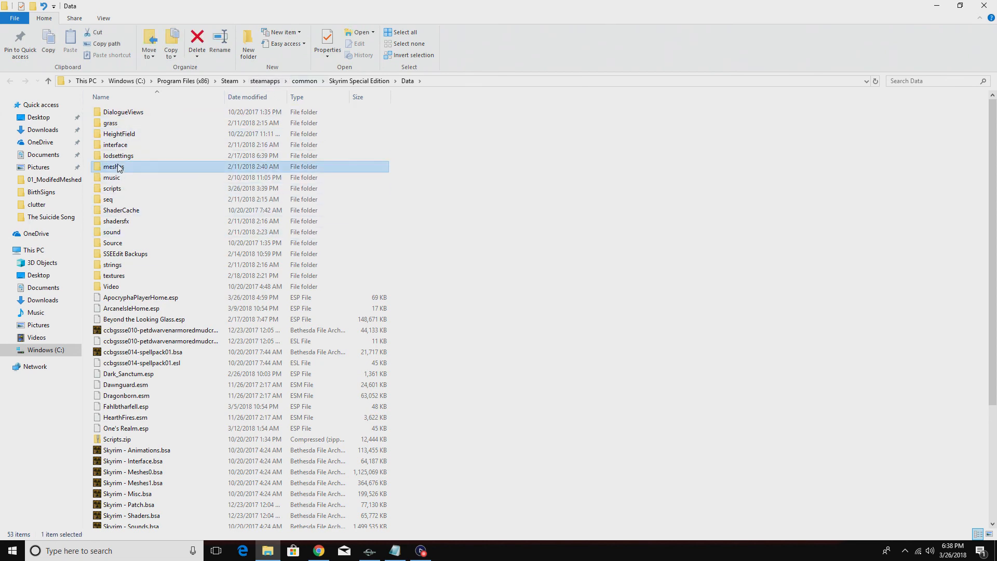
scroll(157, 255, "down", 2)
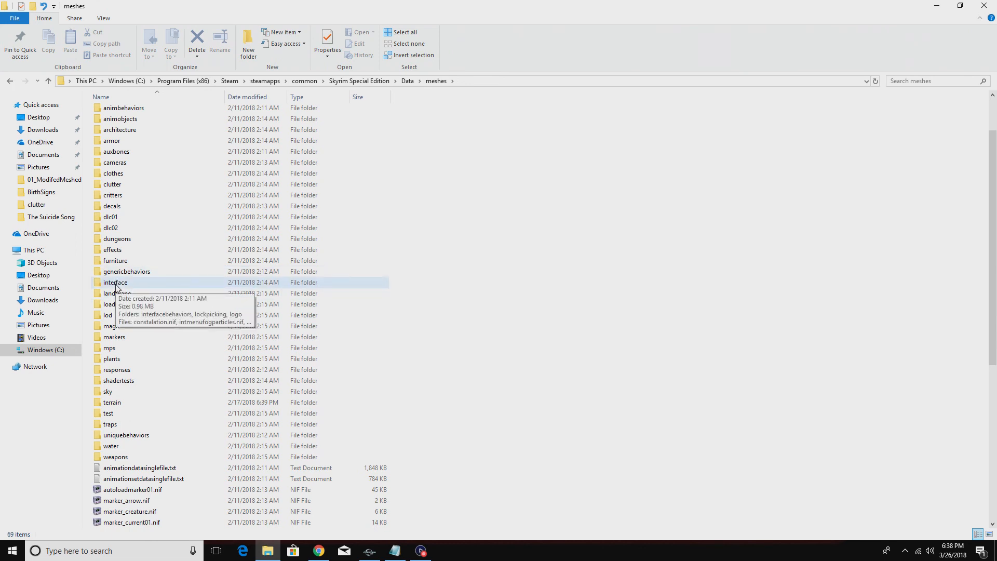
double_click(113, 186)
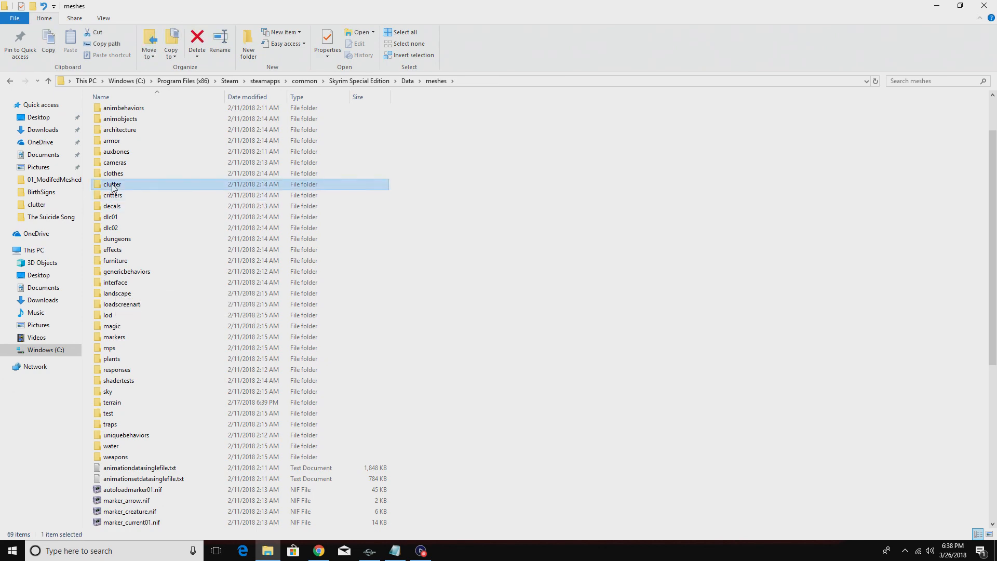
scroll(234, 330, "down", 12)
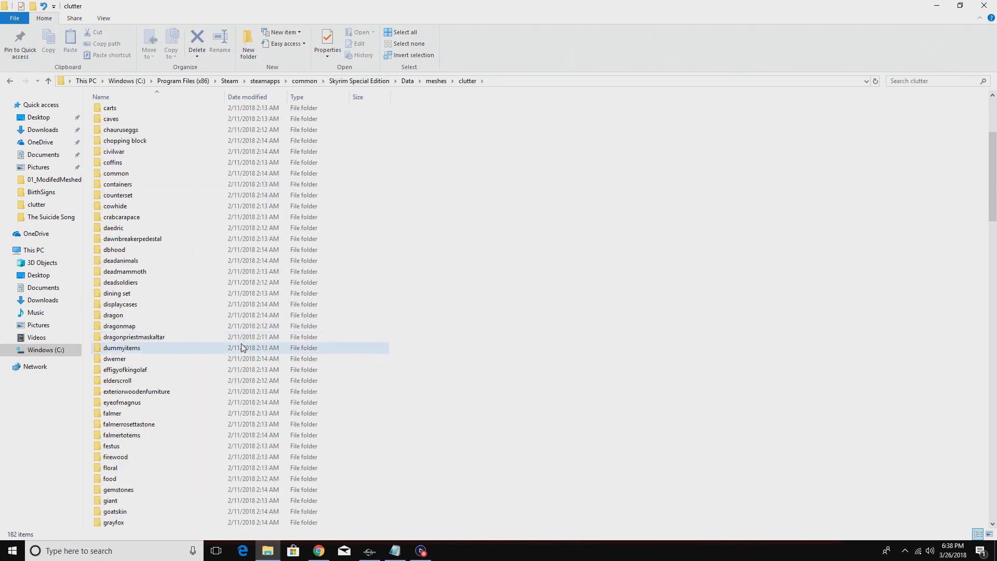
scroll(231, 451, "down", 2)
scroll(186, 470, "down", 4)
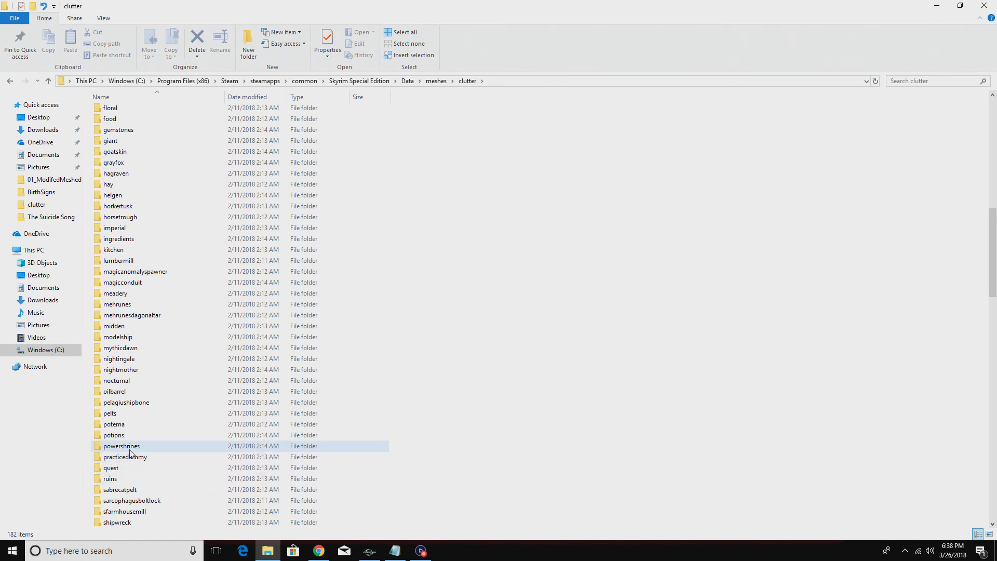
double_click(129, 448)
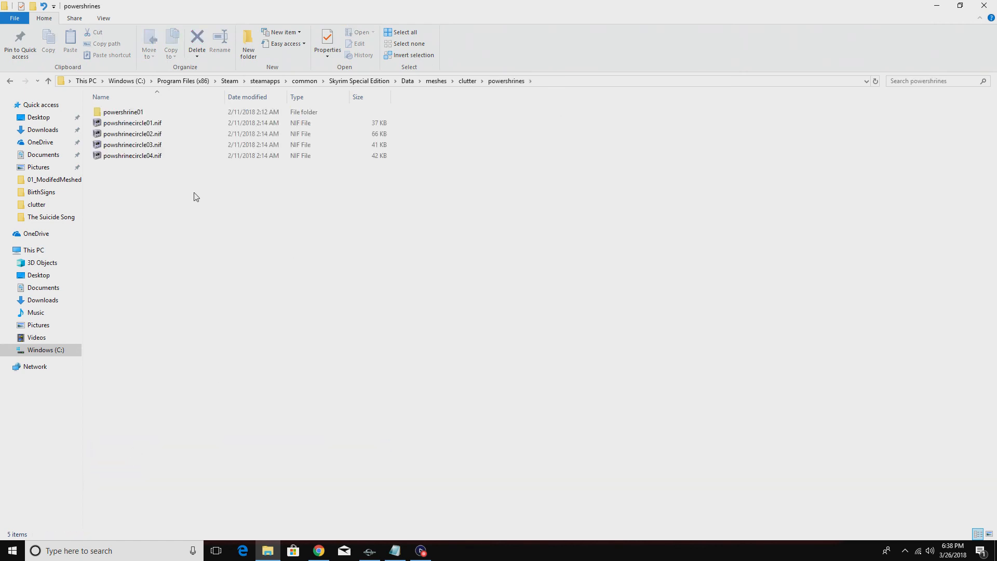
double_click(129, 113)
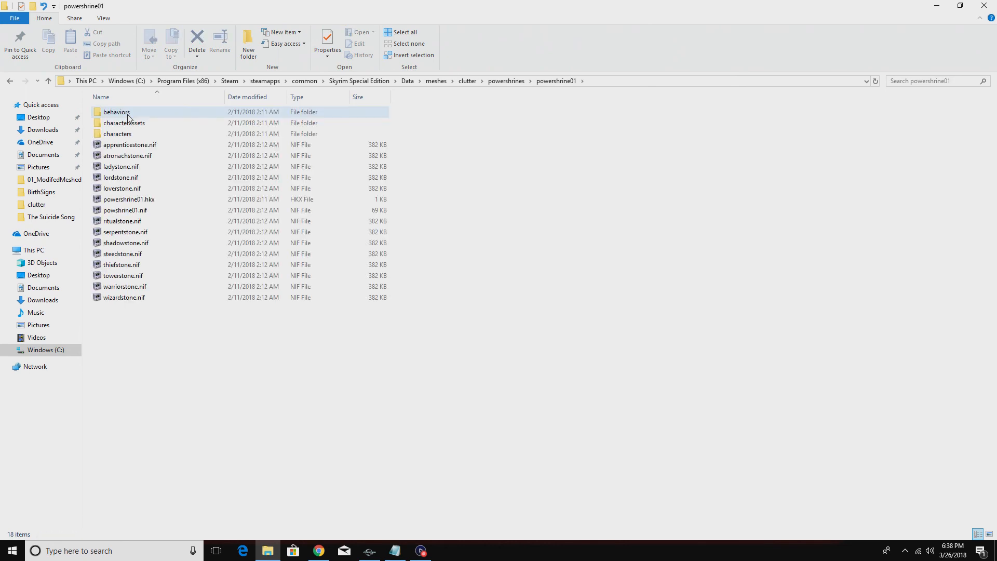
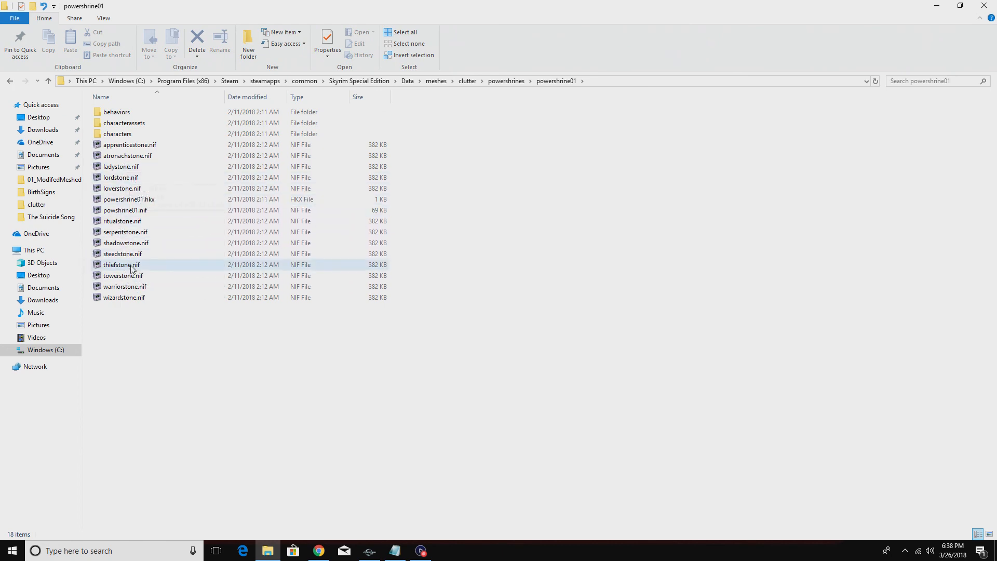
double_click(132, 236)
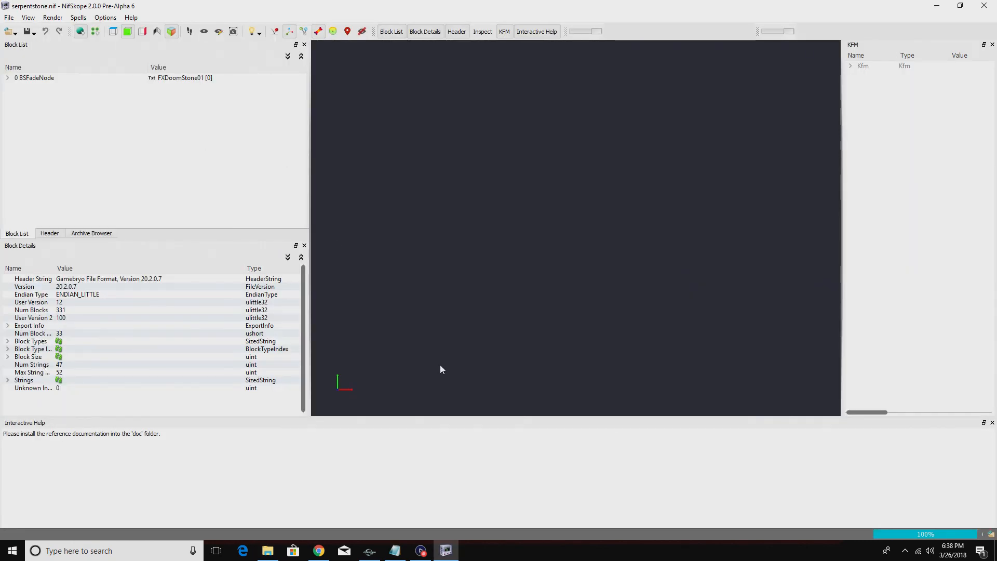
Select the obelisk shape carrying the serpent carving and display the texture paths of its BSShaderTextureSet
left_click_drag(590, 335, 588, 73)
scroll(566, 300, "up", 4)
scroll(565, 300, "up", 2)
left_click_drag(565, 300, 587, 204)
scroll(573, 205, "up", 3)
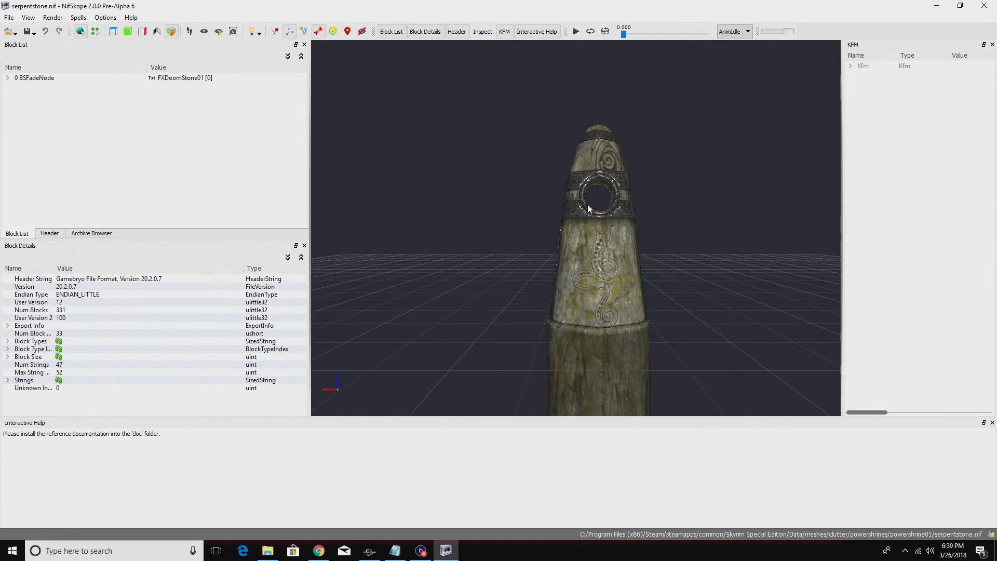
scroll(589, 209, "up", 2)
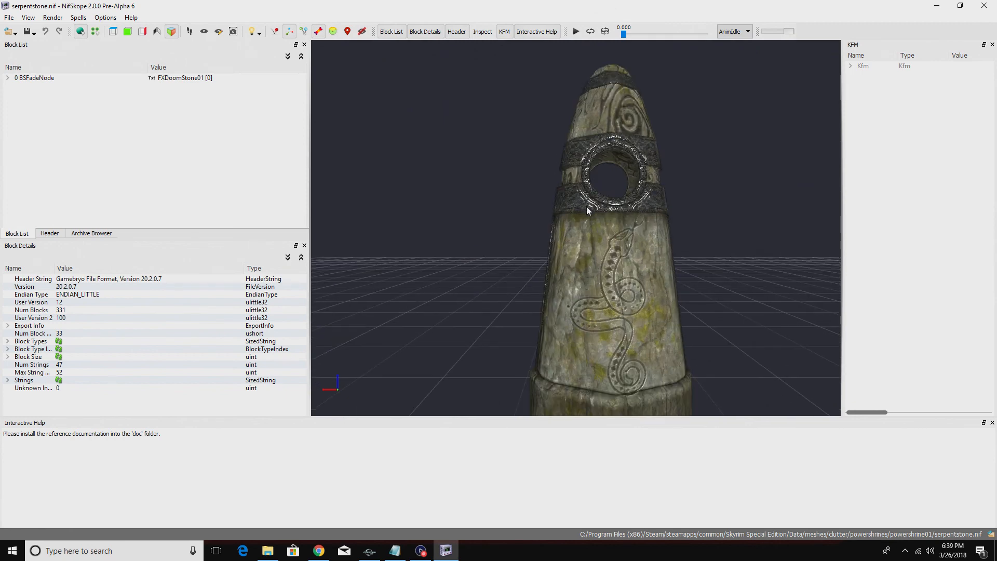
left_click(613, 310)
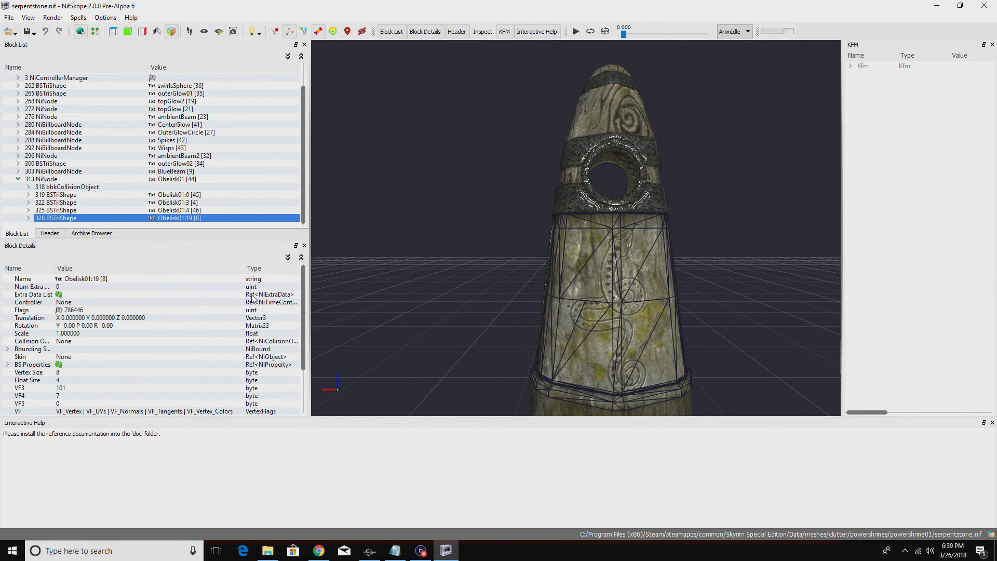
left_click(28, 218)
left_click(38, 218)
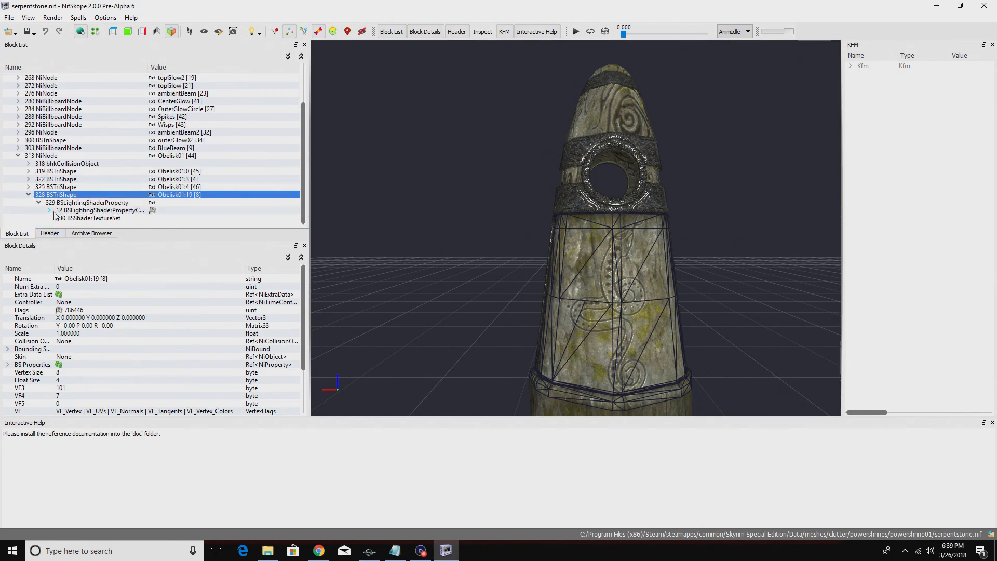
left_click(79, 220)
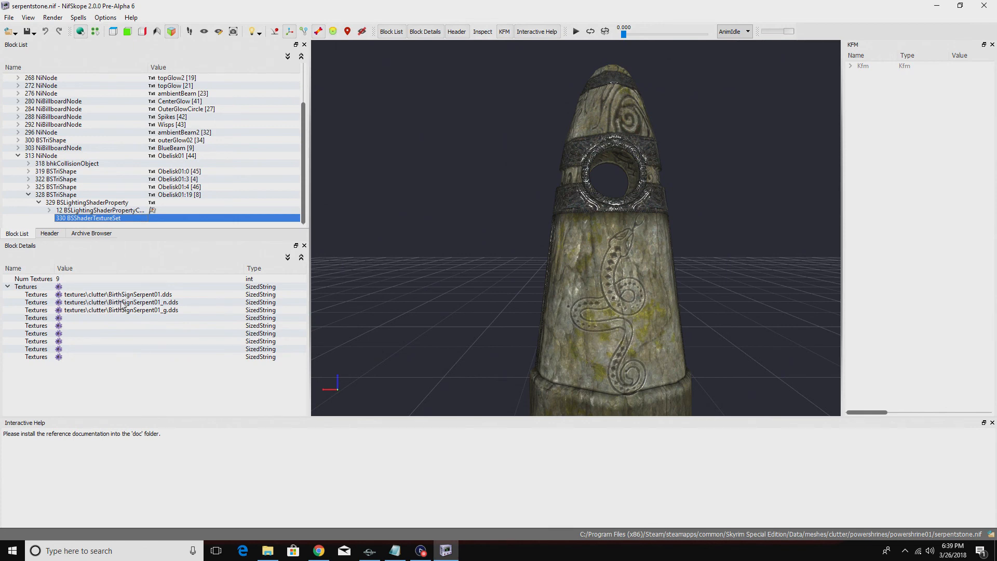
Browse File Explorer to Data\textures\0NobodyGaming\Assets\BirthSigns and arrange the folder window side by side with NifSkope
left_click(268, 552)
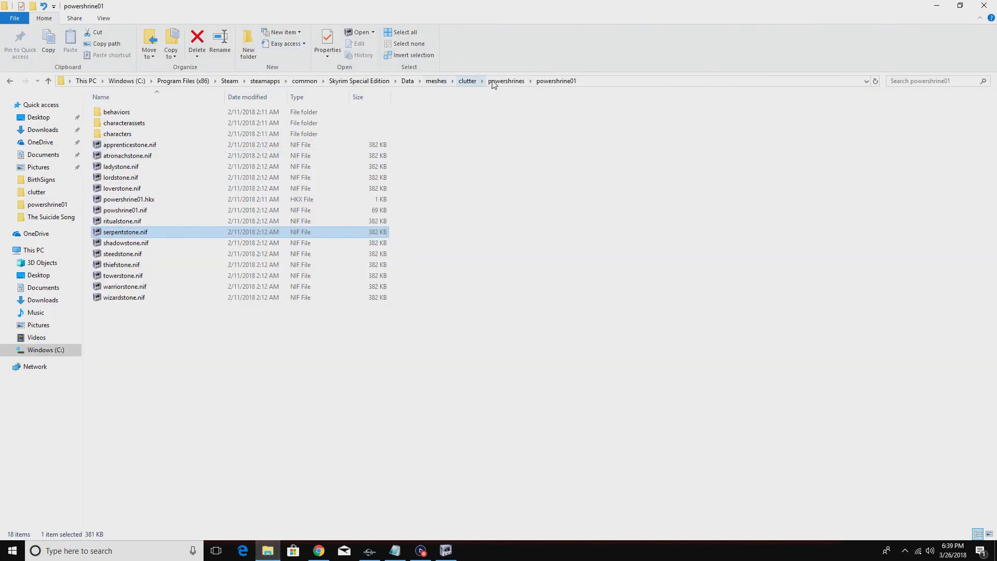
left_click(409, 81)
left_click(133, 275)
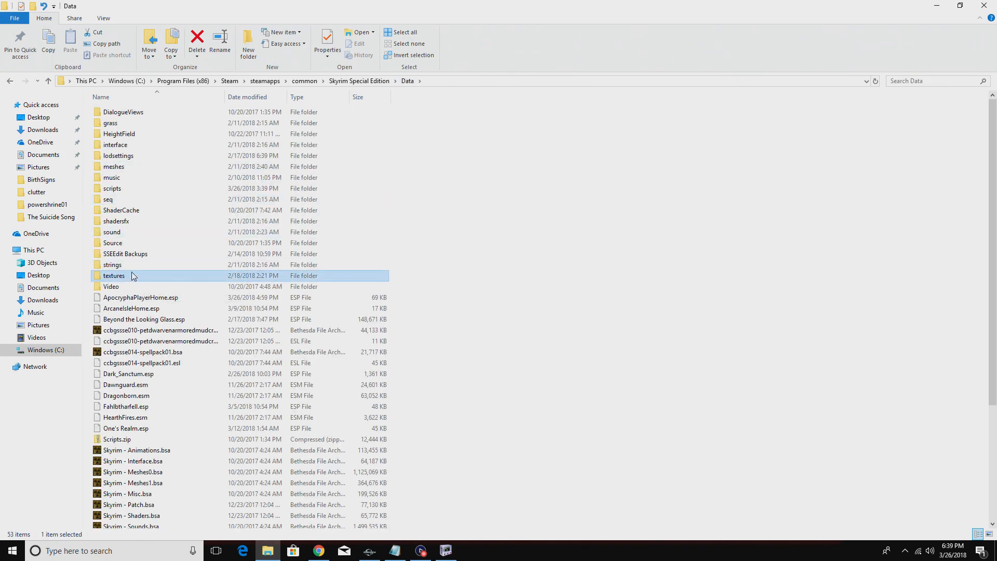
double_click(129, 277)
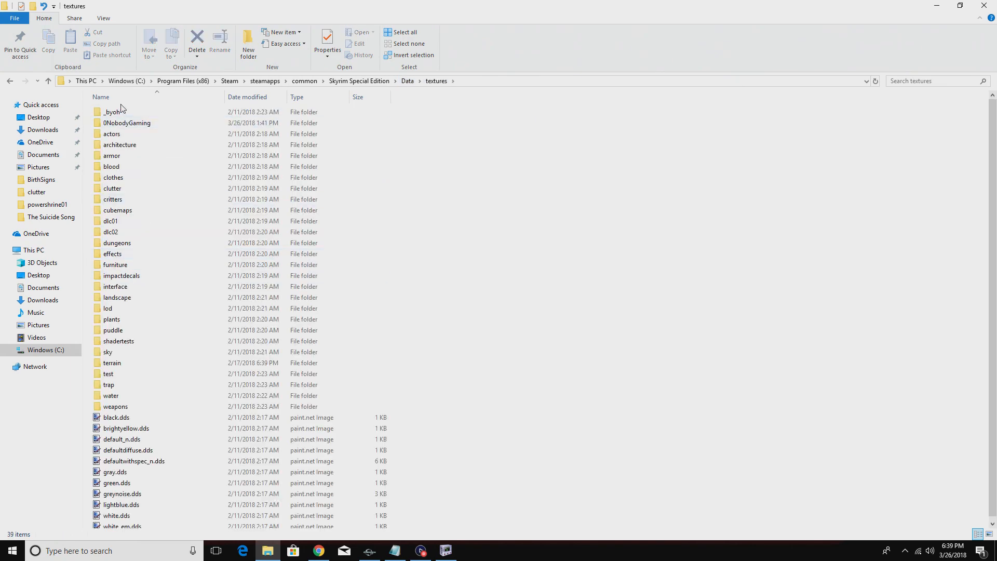
double_click(126, 125)
double_click(119, 113)
double_click(119, 113)
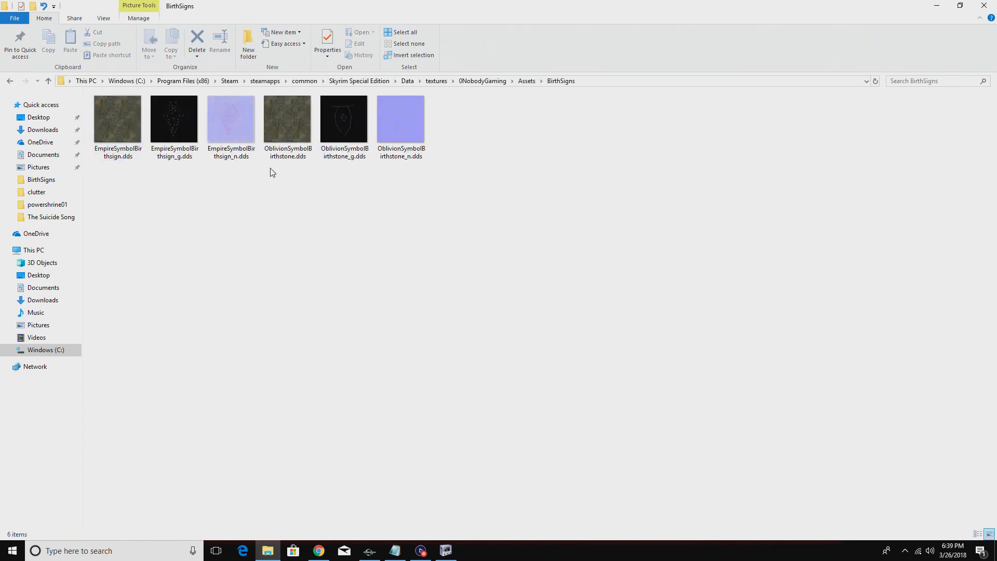
left_click_drag(370, 7, 996, 28)
left_click(241, 205)
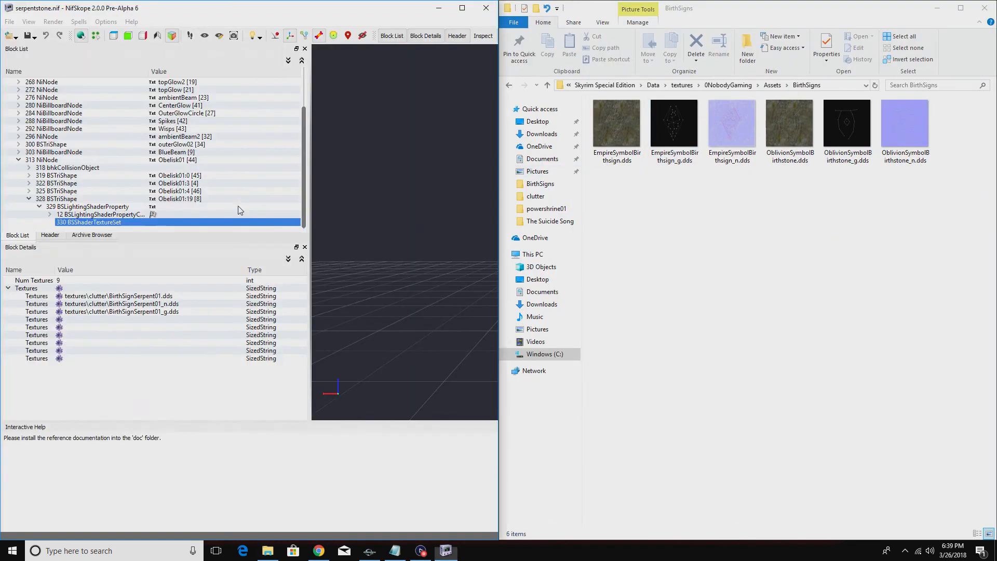
Set the first texture path of the BSShaderTextureSet to textures\0NobodyGaming\Assets\BirthSigns\EmpireSymbolBirthsign.dds
double_click(99, 297)
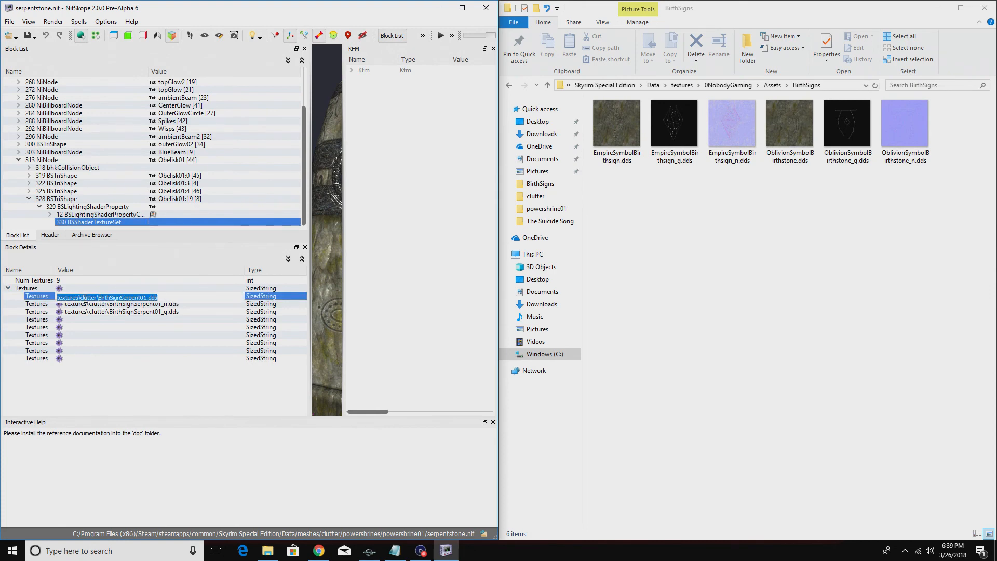
left_click(85, 297)
left_click_drag(82, 298, 146, 297)
type("0Nobo")
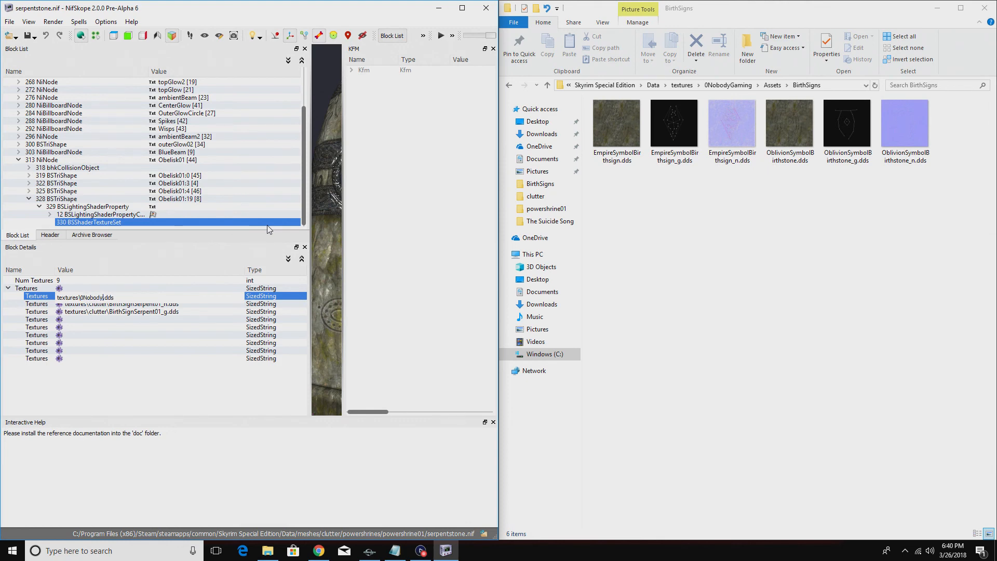
type("dyGaming")
type("\\")
type("Asse")
type("ts")
type("\\")
type("Birth")
type("S")
type("ing")
key("BackSpace")
key("BackSpace")
key("BackSpace")
key("BackSpace")
type("gns\\")
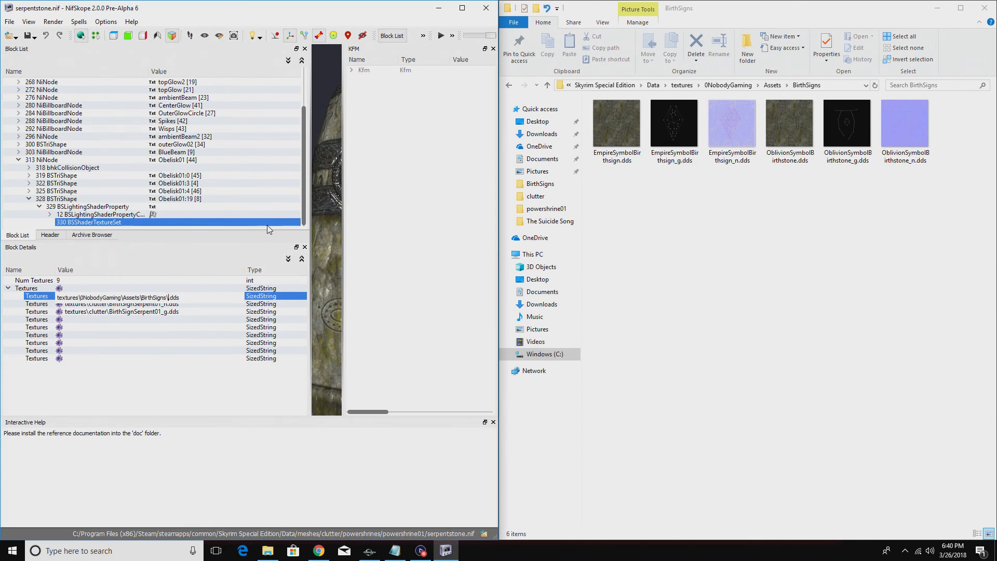
type("EmpireSymbolBirthsign")
Copy the first texture's path without its .dds extension, commit the edit, and widen the model viewport to show the obelisk
left_click_drag(224, 297, 50, 300)
key("ctrl+c")
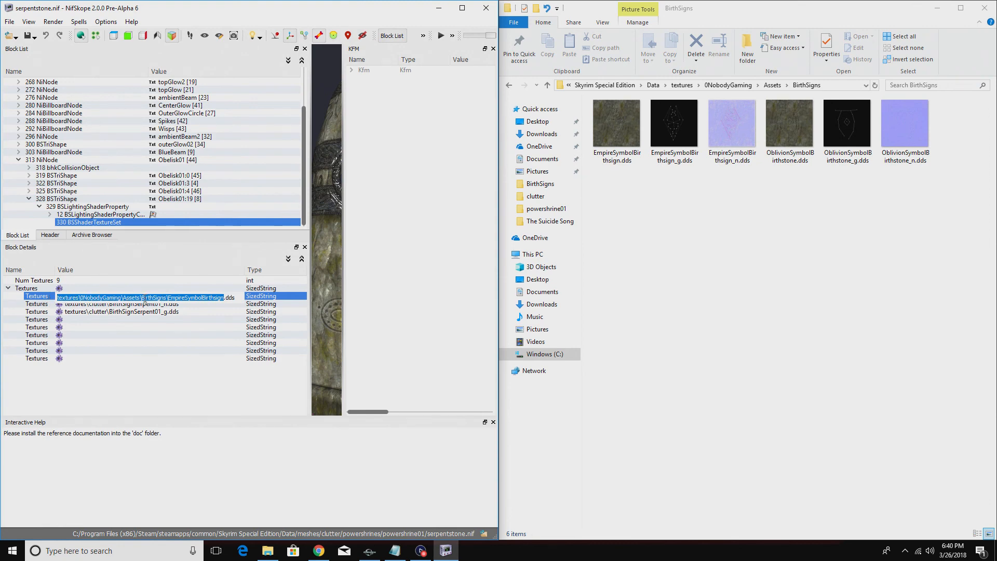
left_click(132, 328)
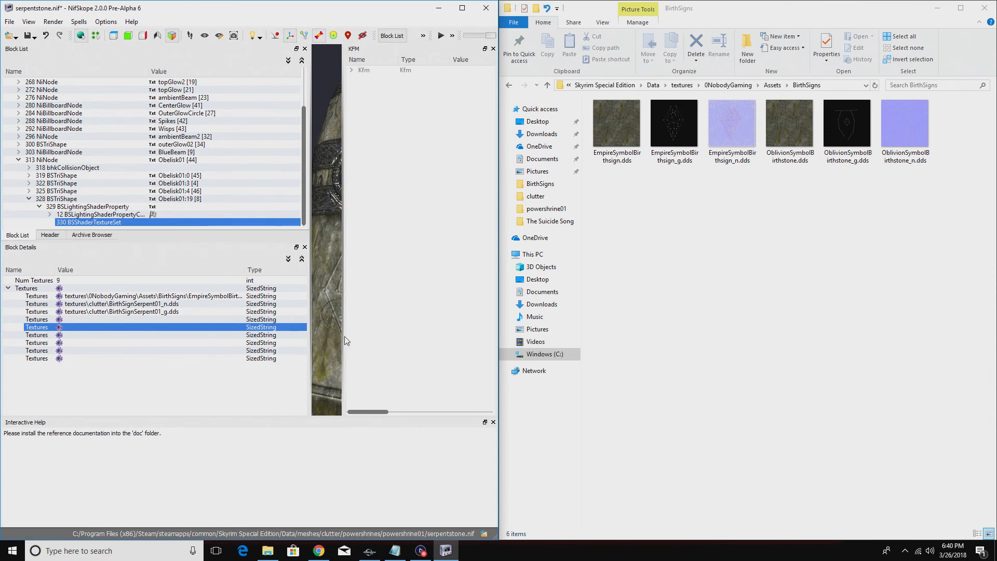
left_click_drag(344, 329, 444, 329)
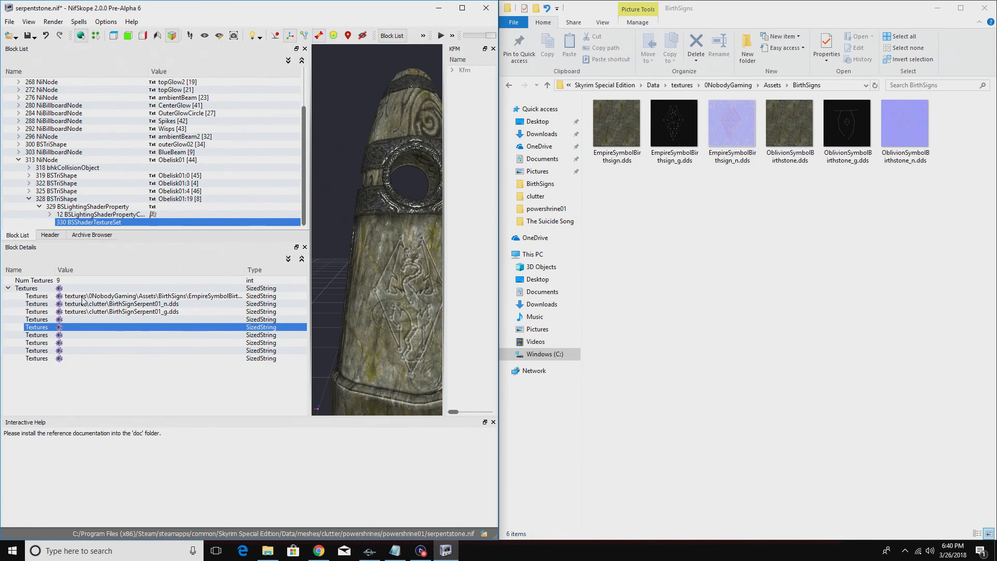
Set the second texture path to textures\0NobodyGaming\Assets\BirthSigns\EmpireSymbolBirthsign_n.dds, reusing the copied path
left_click(133, 305)
left_click(133, 305)
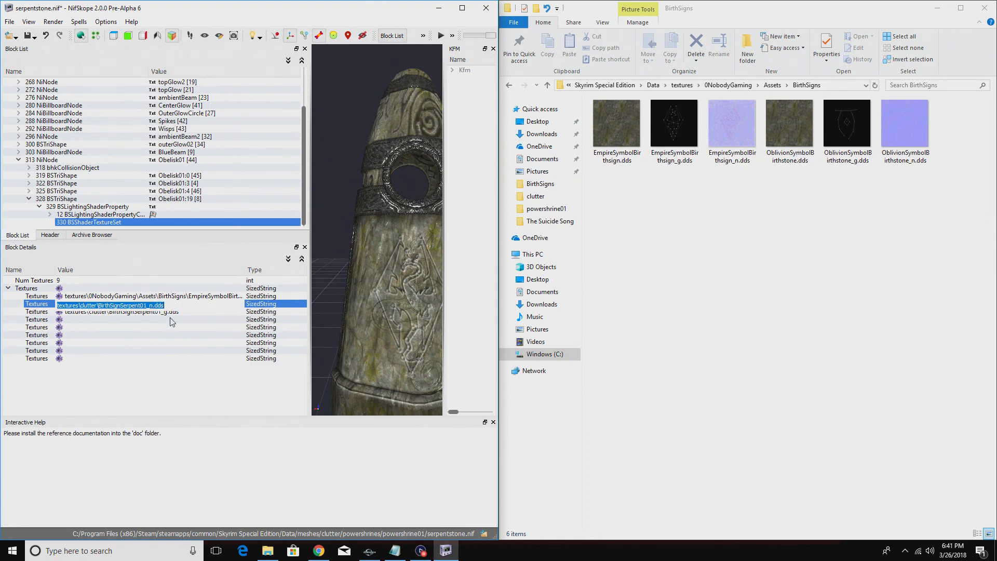
key("ctrl+v")
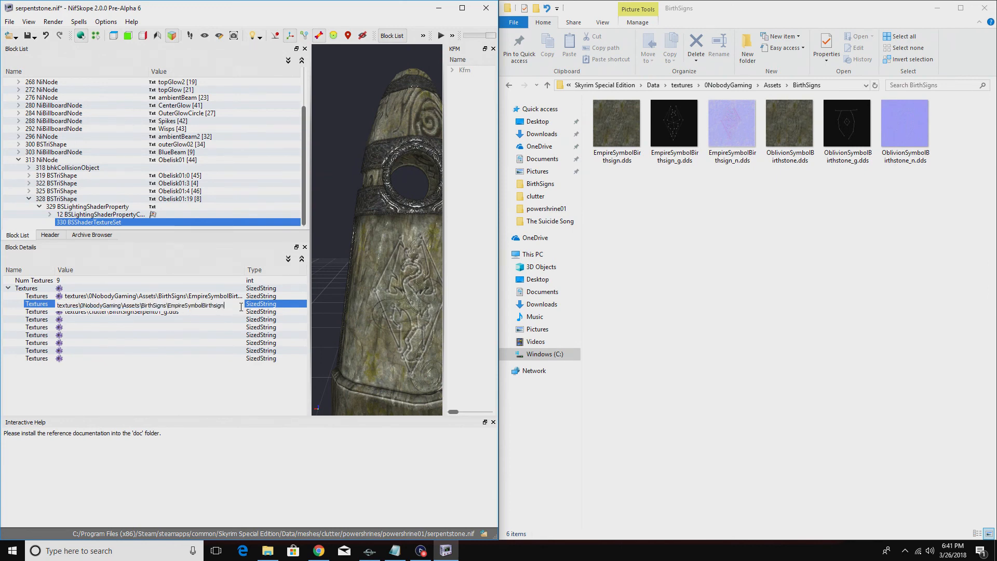
type("_n.dds")
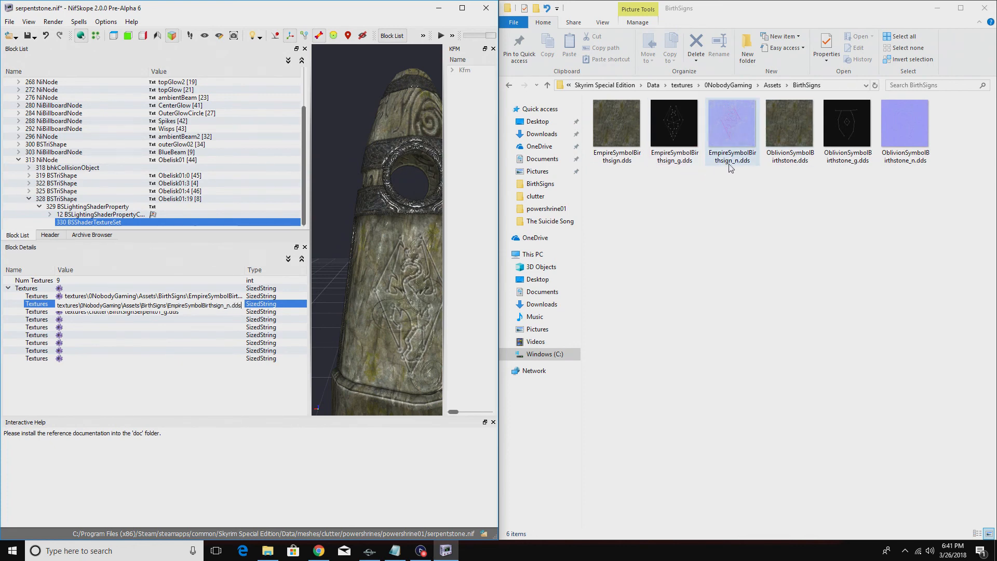
left_click(150, 314)
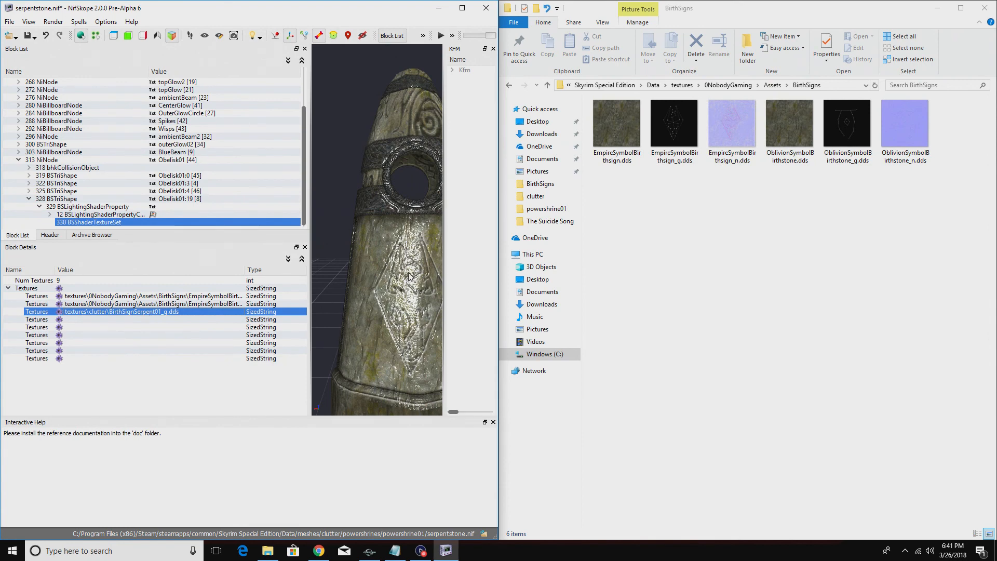
Replace the third texture path with textures\0NobodyGaming\Assets\BirthSigns\EmpireSymbolBirthsign_g.dds, reusing the copied path
double_click(111, 314)
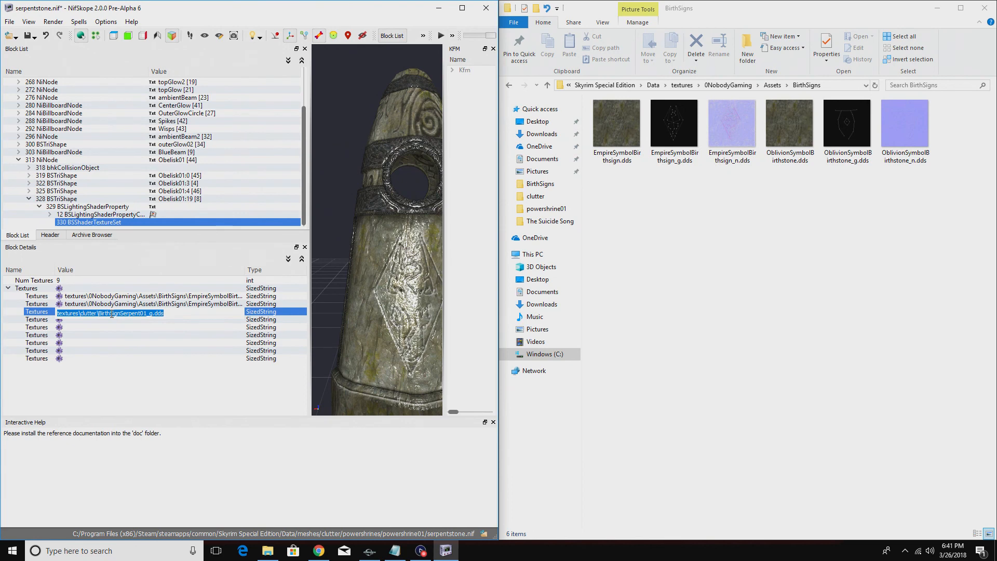
left_click(141, 314)
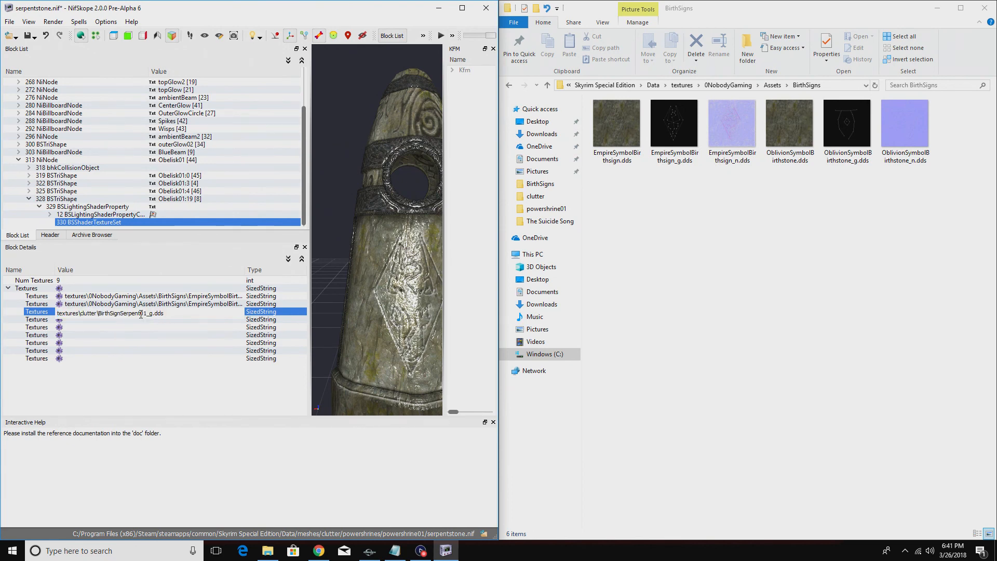
key("shift+End")
key("shift+Home")
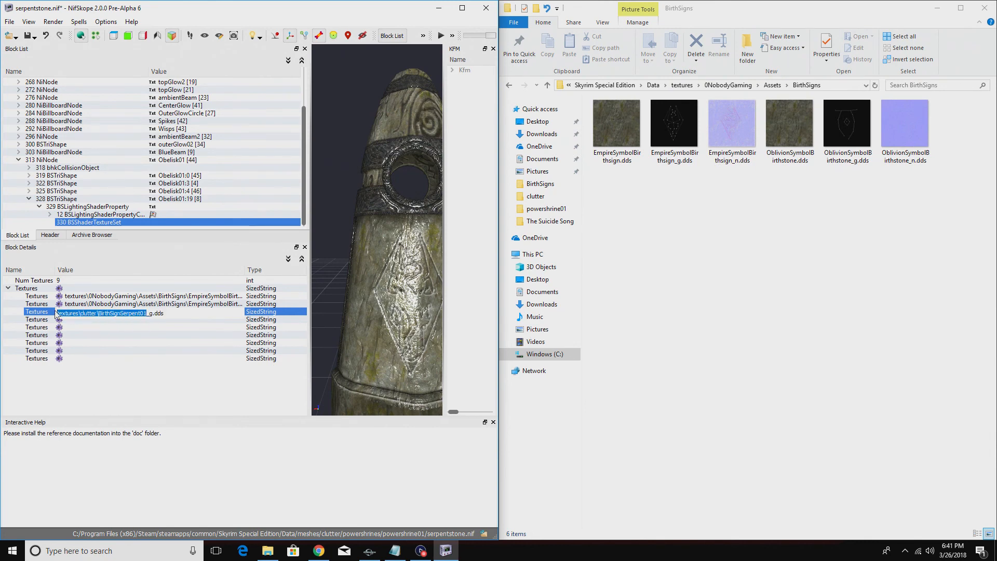
key("ctrl+v")
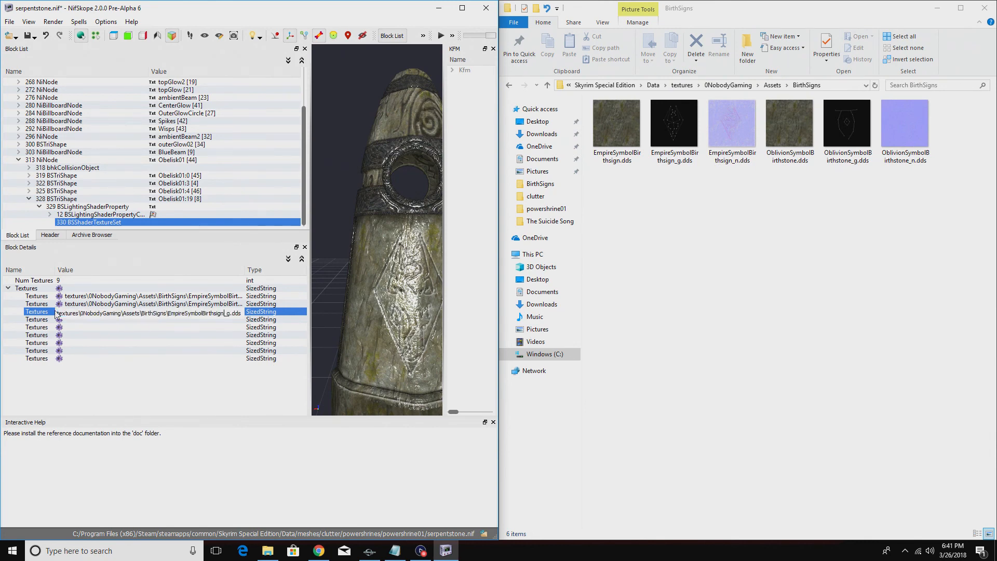
left_click(201, 328)
left_click(194, 312)
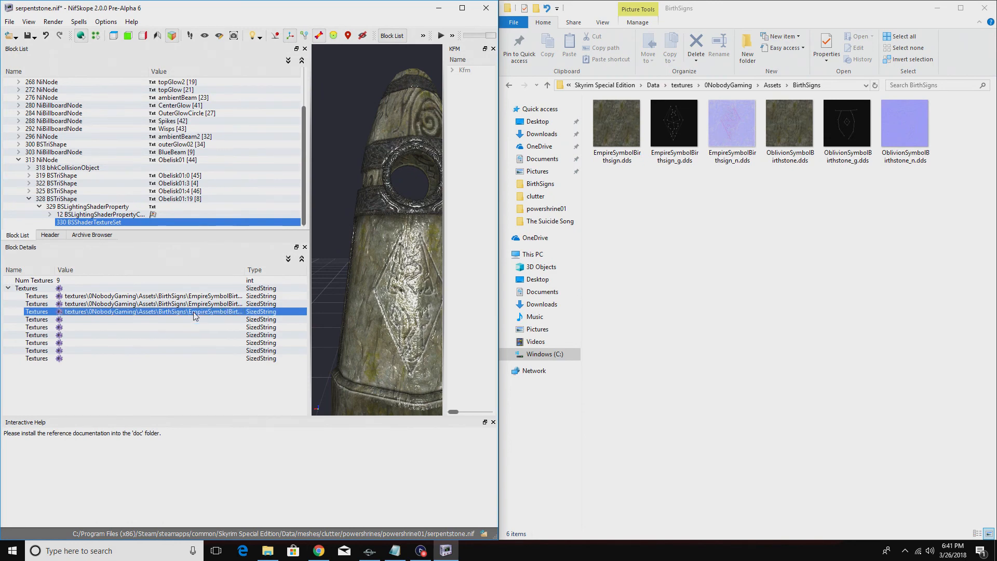
Save the retextured mesh as EmpireSymbolStone.nif in the Data folder's meshes\01_ModifedMeshed folder
left_click(9, 22)
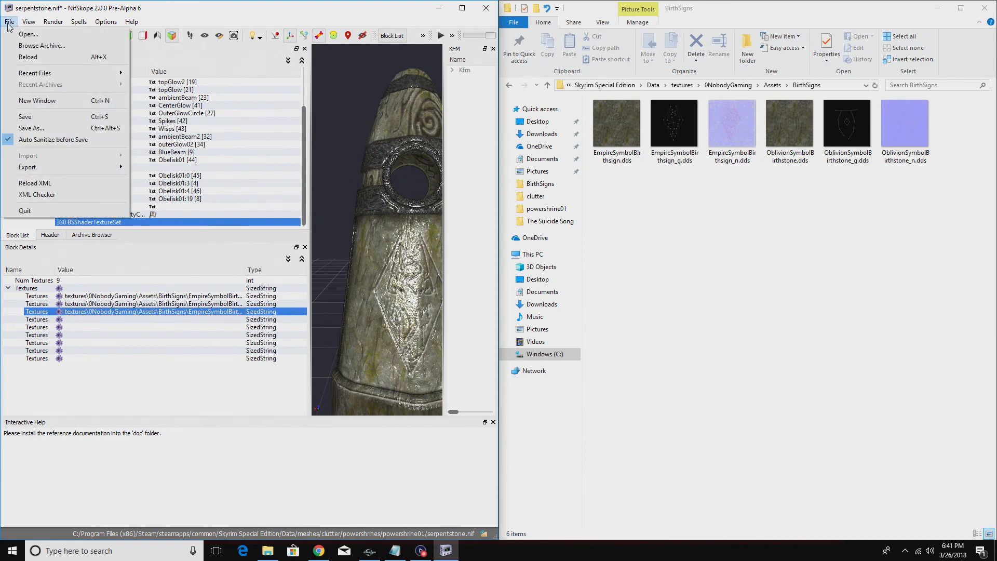
left_click(35, 128)
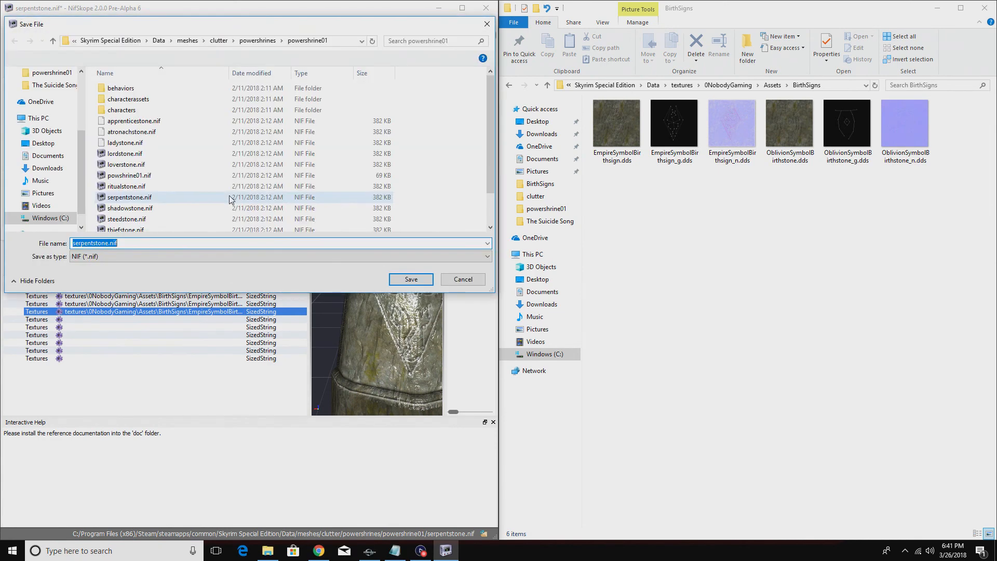
left_click(180, 42)
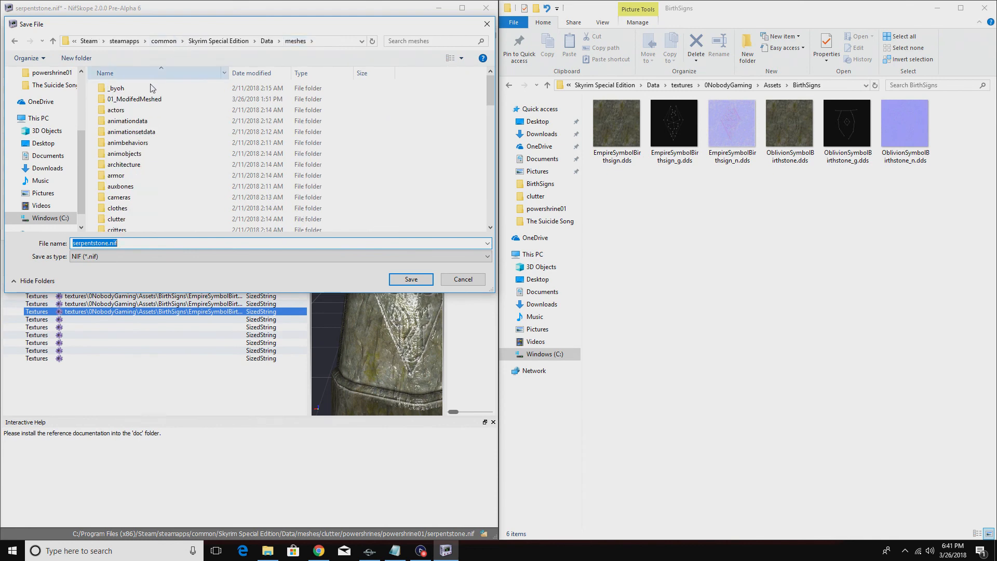
double_click(144, 101)
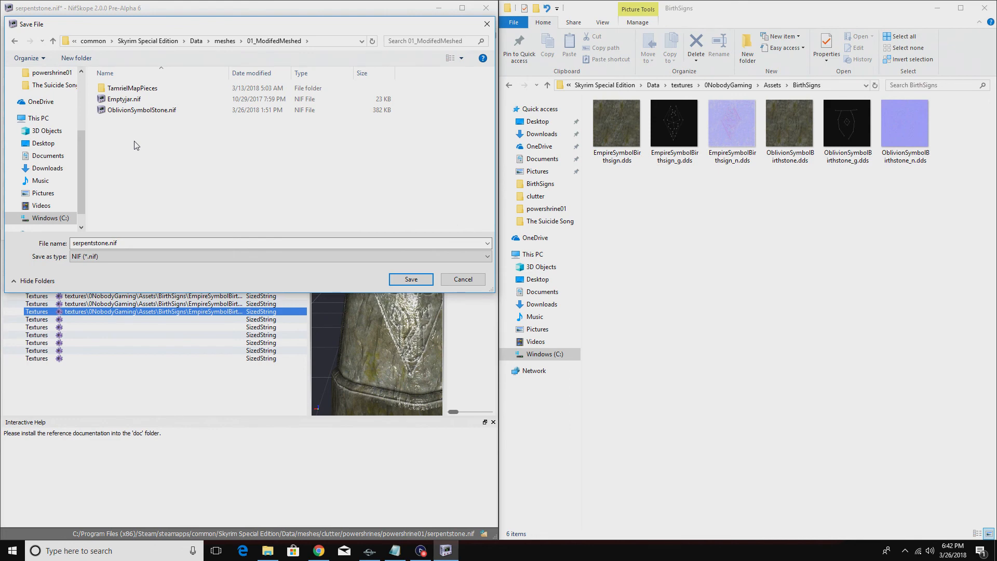
left_click(141, 112)
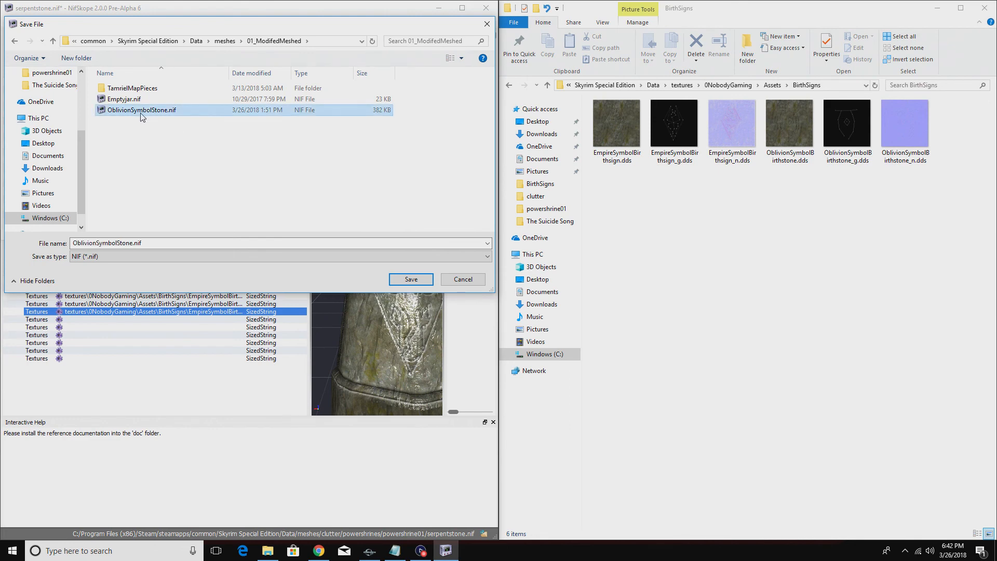
left_click(98, 243)
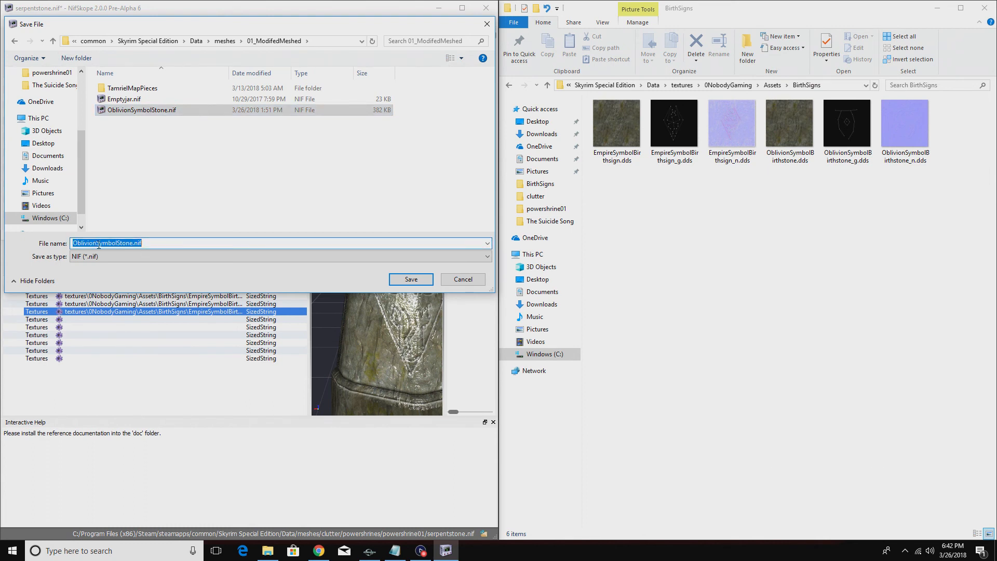
left_click_drag(98, 243, 55, 243)
type("Empire")
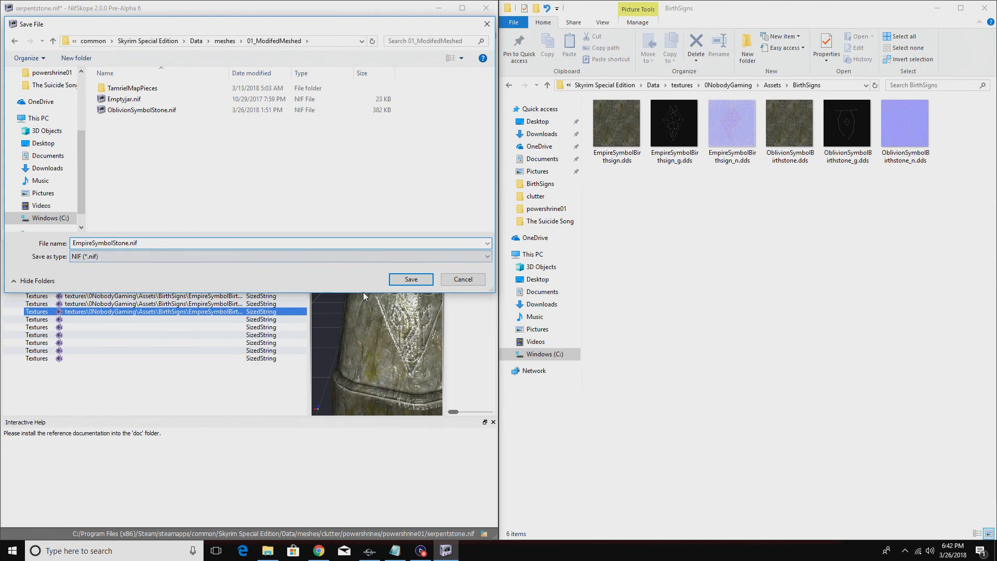
left_click(412, 279)
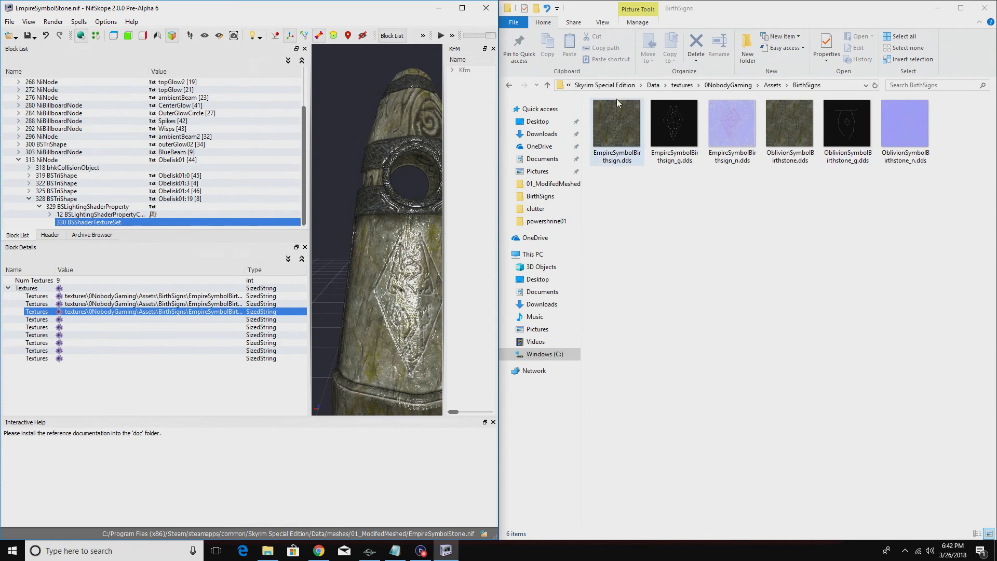
Close the BirthSigns folder window and NifSkope, and switch to the Creation Kit with ApocryphaPlayerHome.esp loaded
left_click(985, 12)
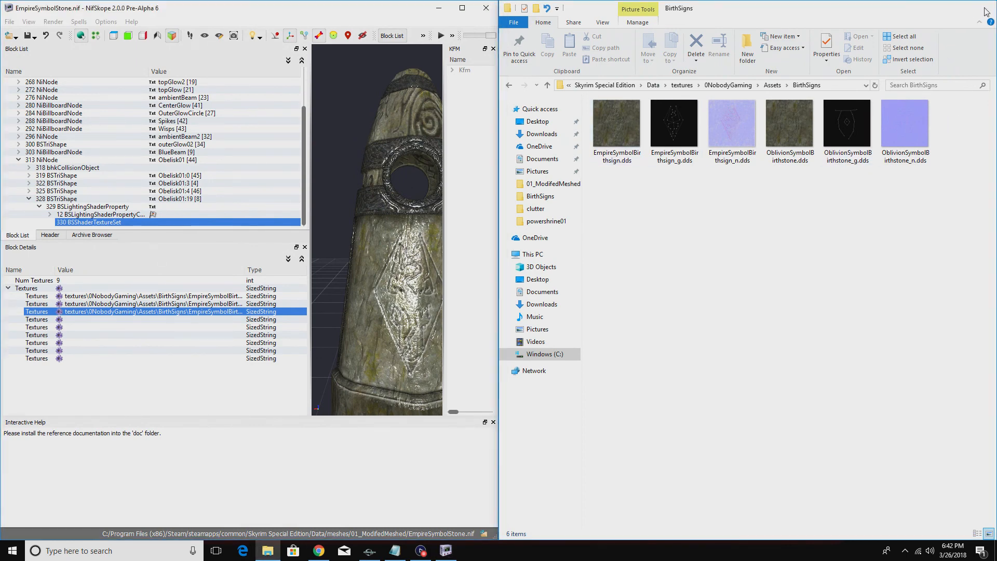
left_click(986, 11)
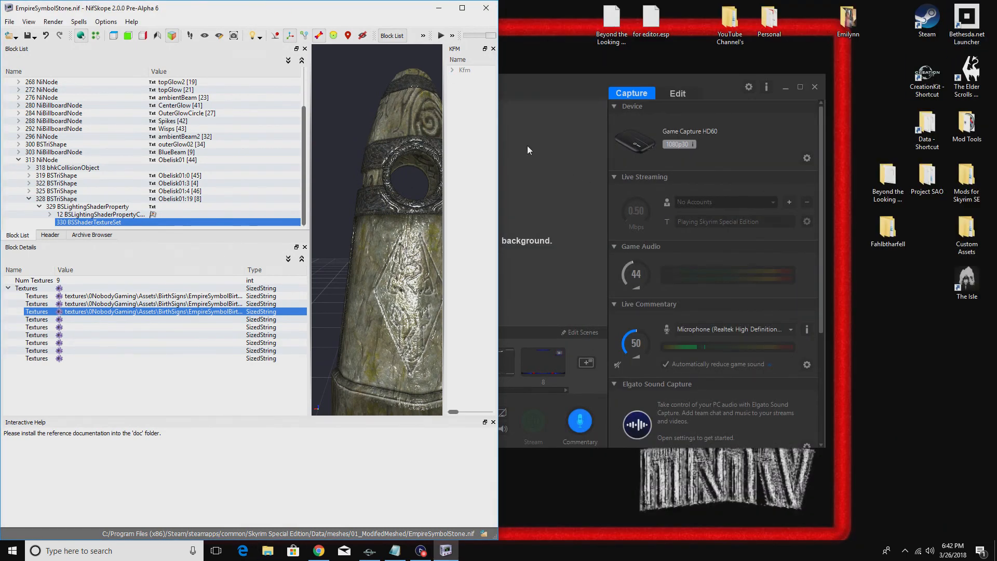
left_click(485, 9)
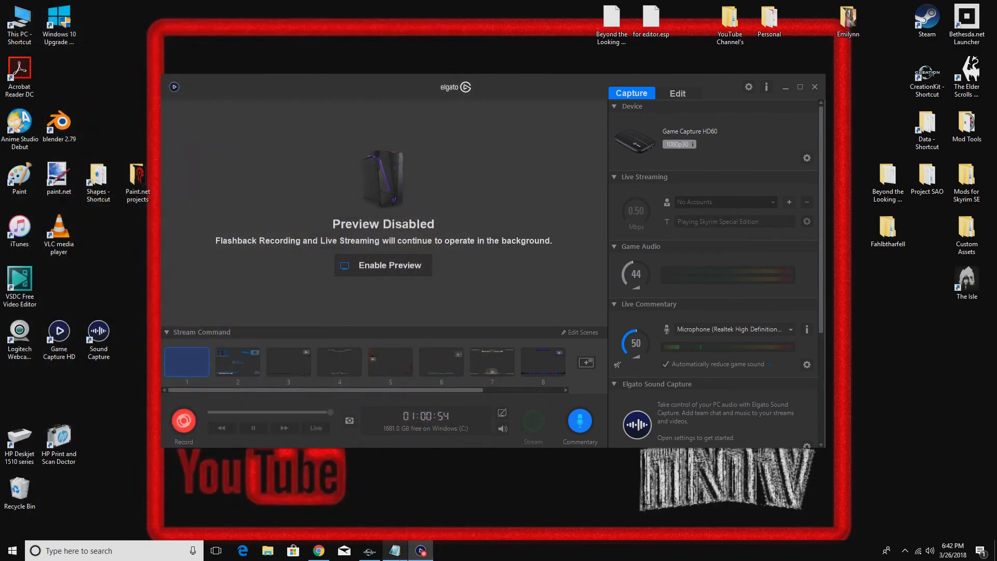
left_click(373, 552)
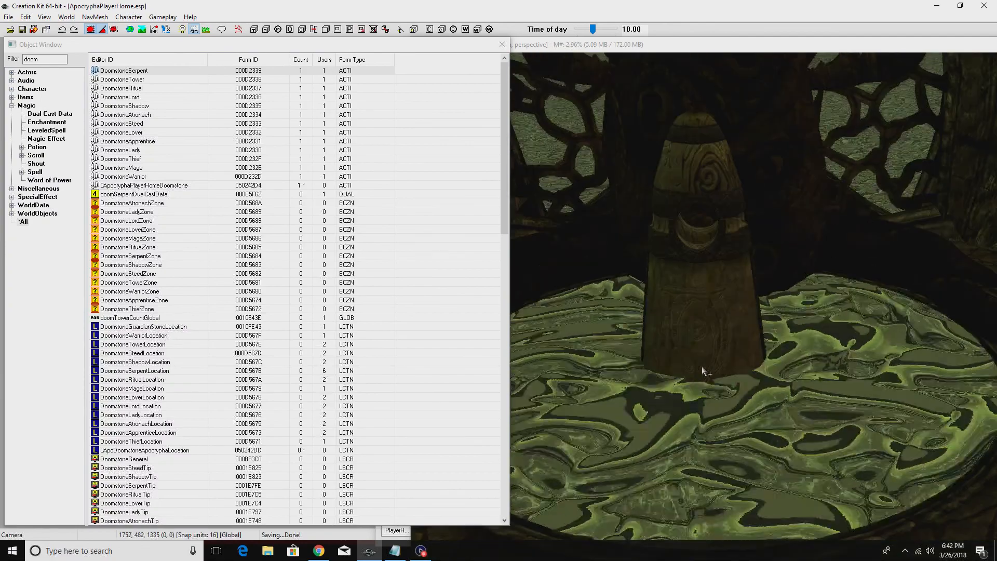
scroll(701, 372, "down", 4)
left_click_drag(701, 372, 731, 358)
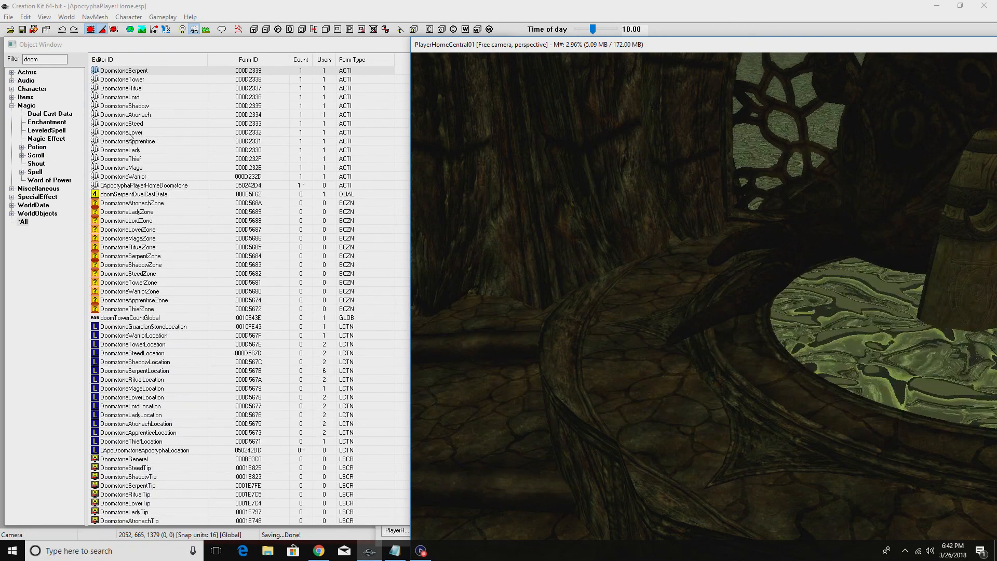
Duplicate the DoomstoneSerpent activator in the Object Window
left_click(125, 72)
right_click(125, 74)
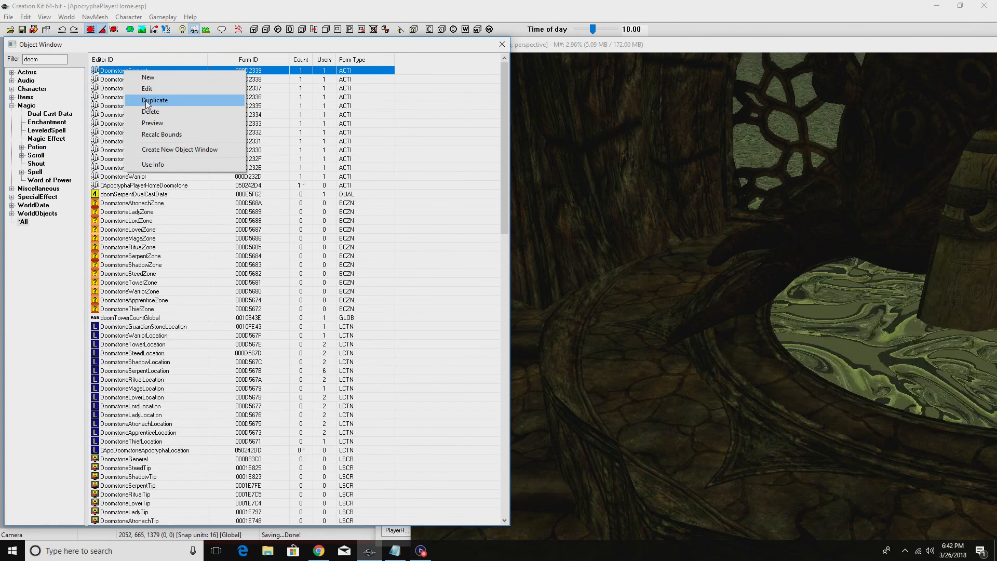
left_click(147, 101)
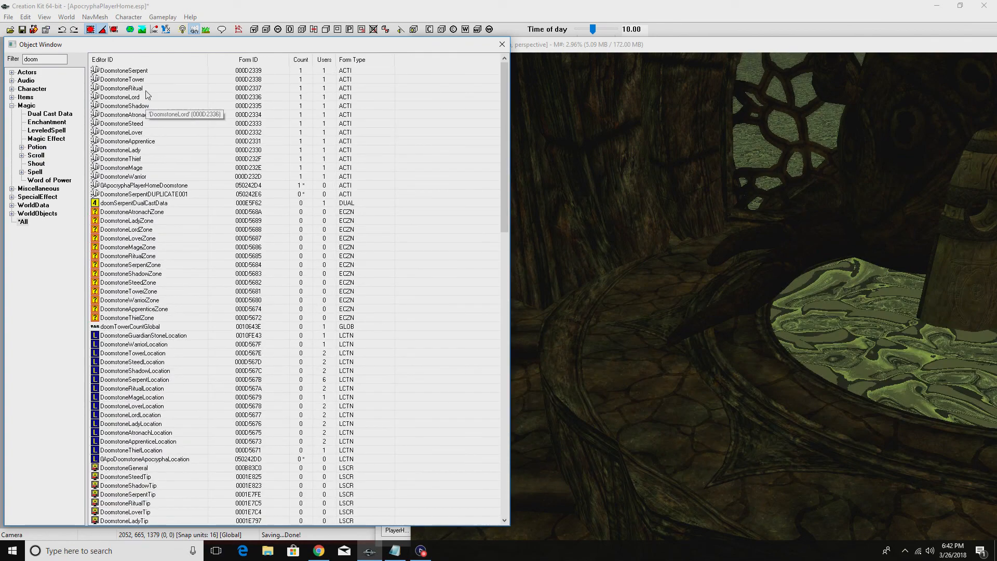
Rename the duplicated serpent doomstone activator to 0ApoEmpireDoomstoneExample, renaming the existing object instead of creating a new one
left_click(133, 195)
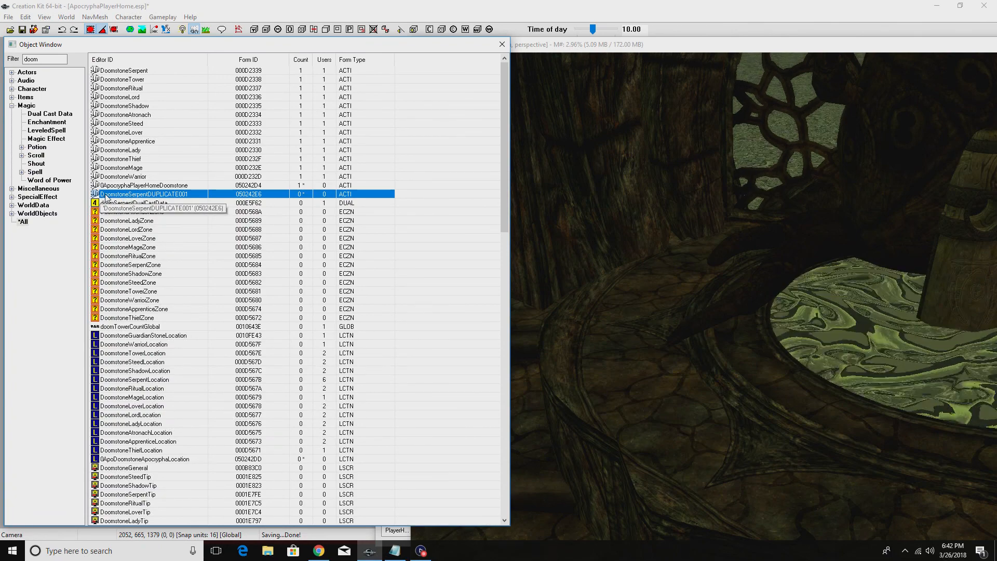
left_click(107, 195)
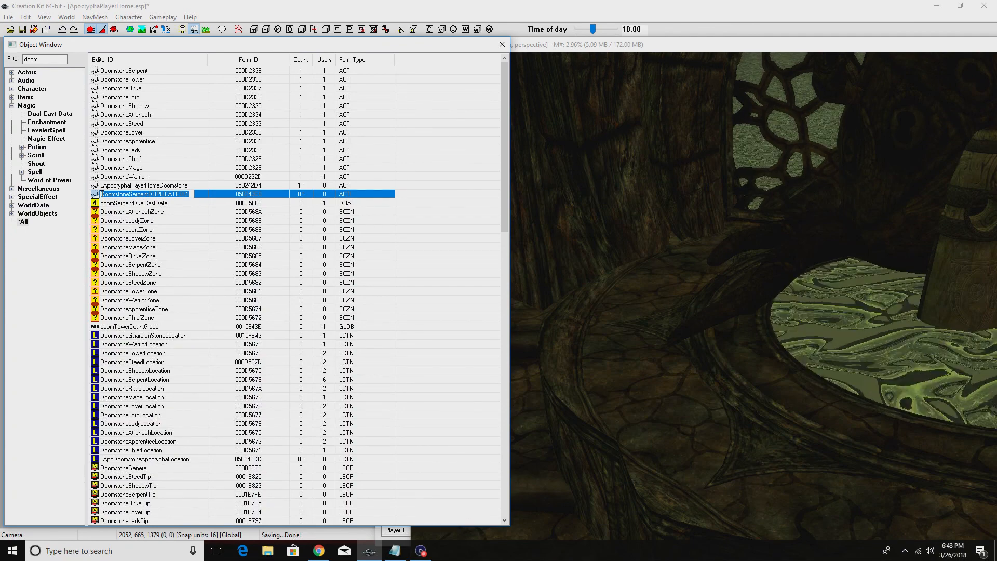
type("0Apo")
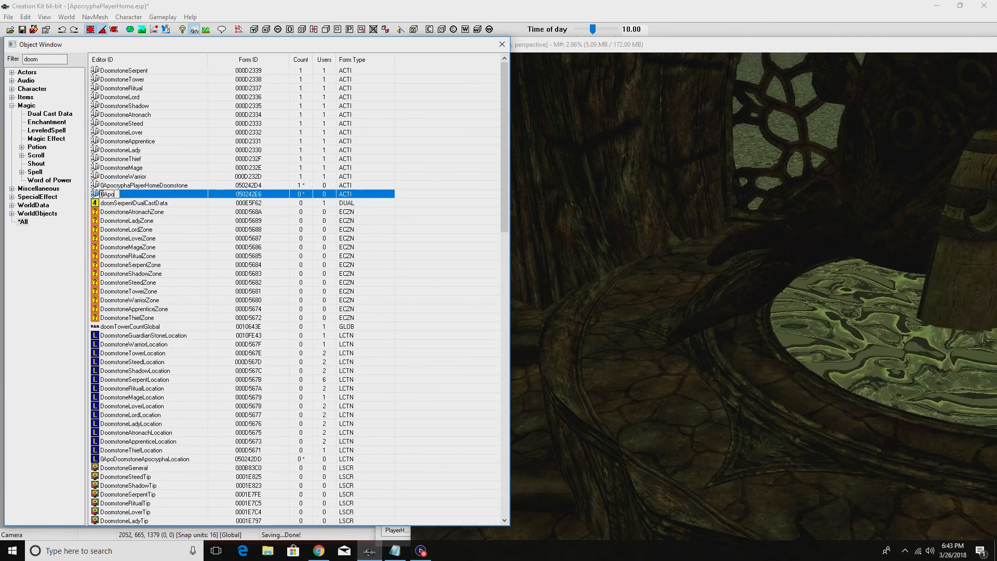
type("Emipe")
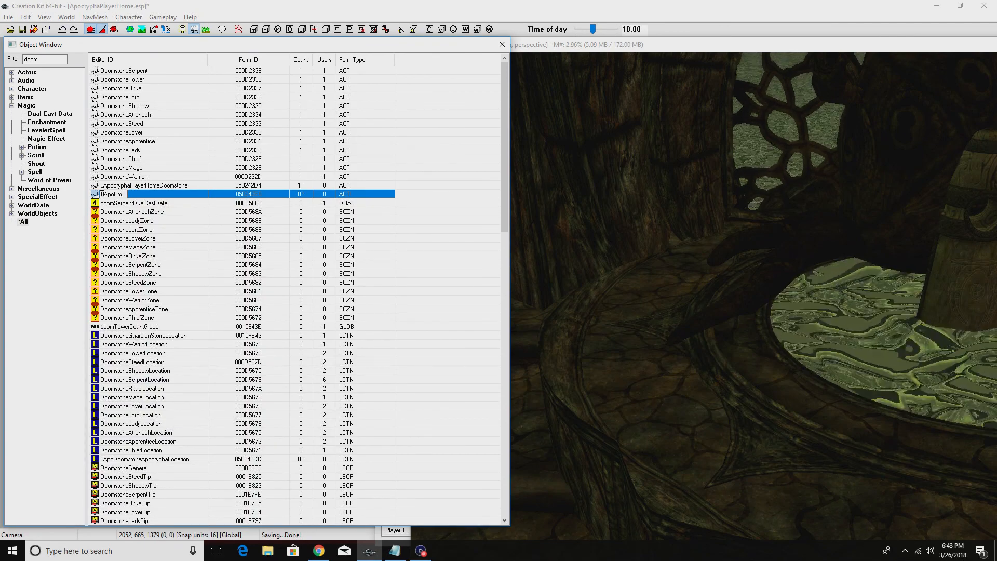
type("ire")
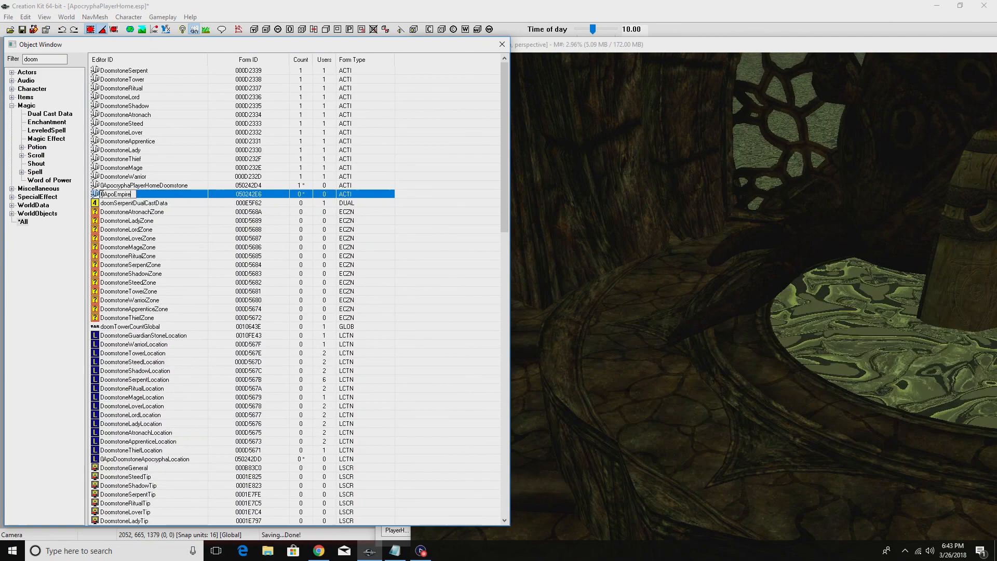
type("DoomStone")
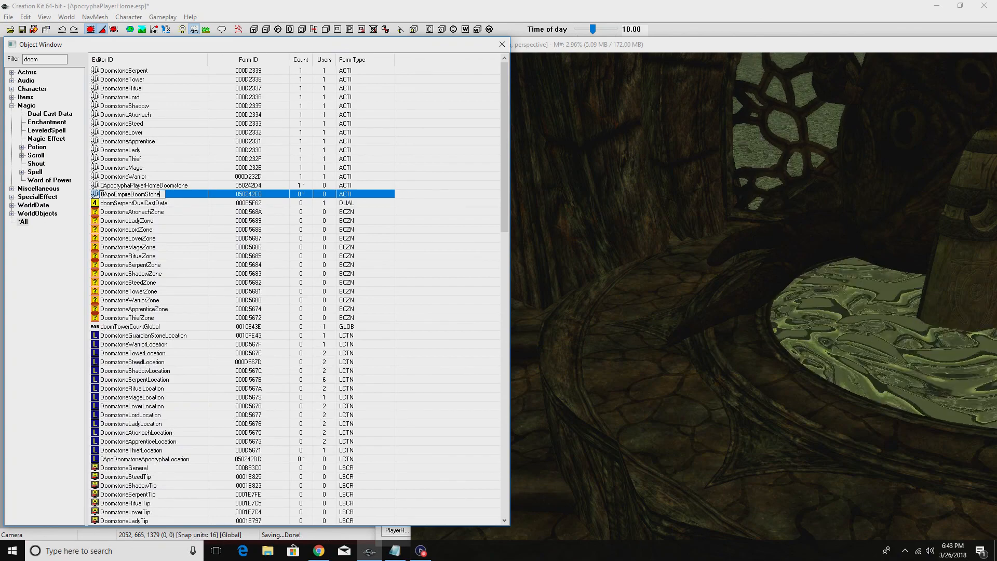
type("Exam")
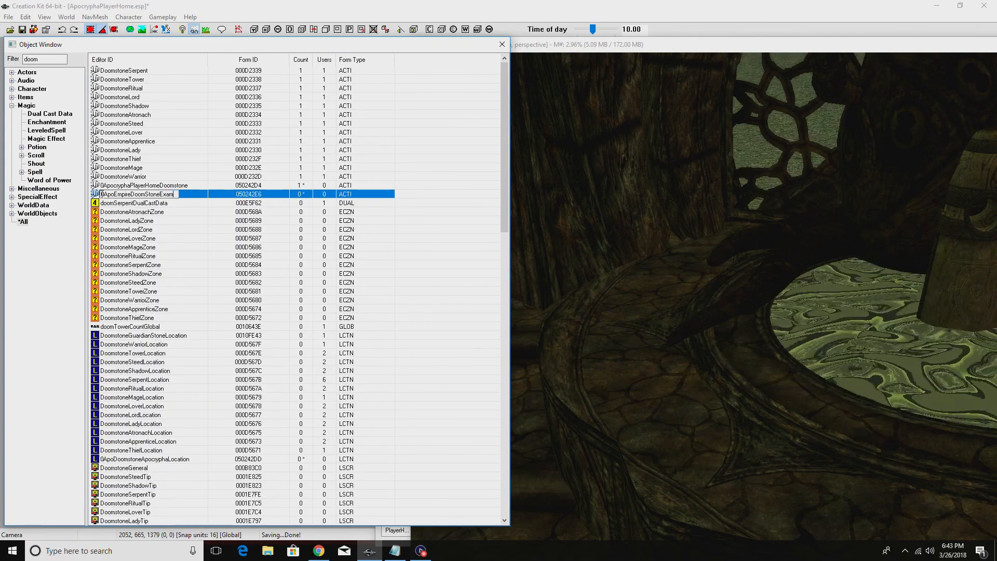
type("ple")
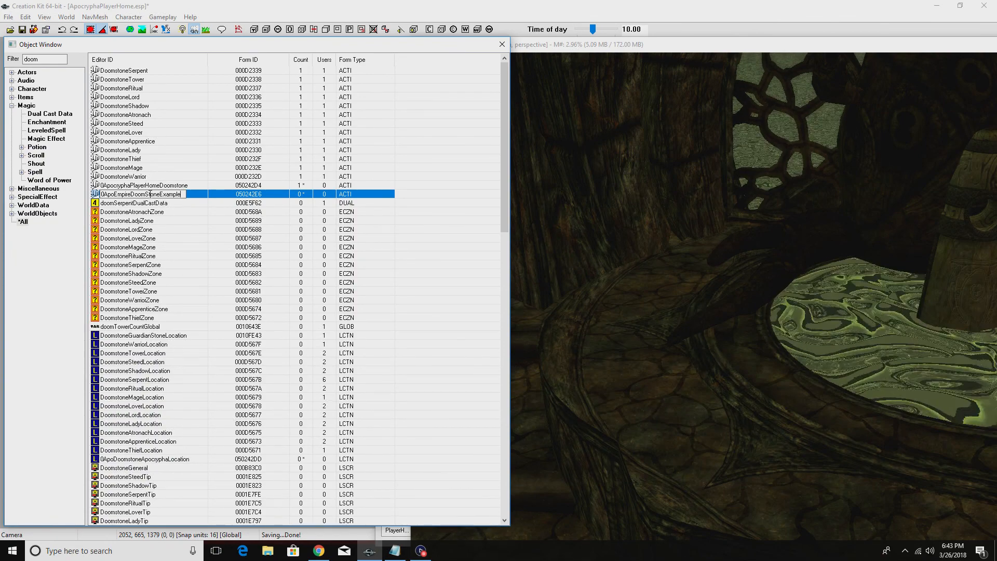
key("BackSpace")
type("s")
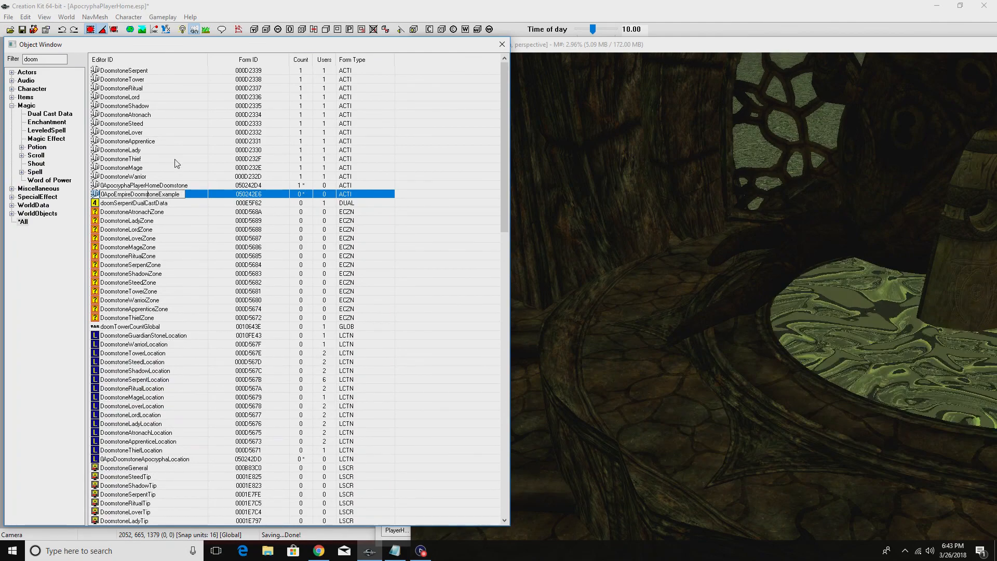
key("Return")
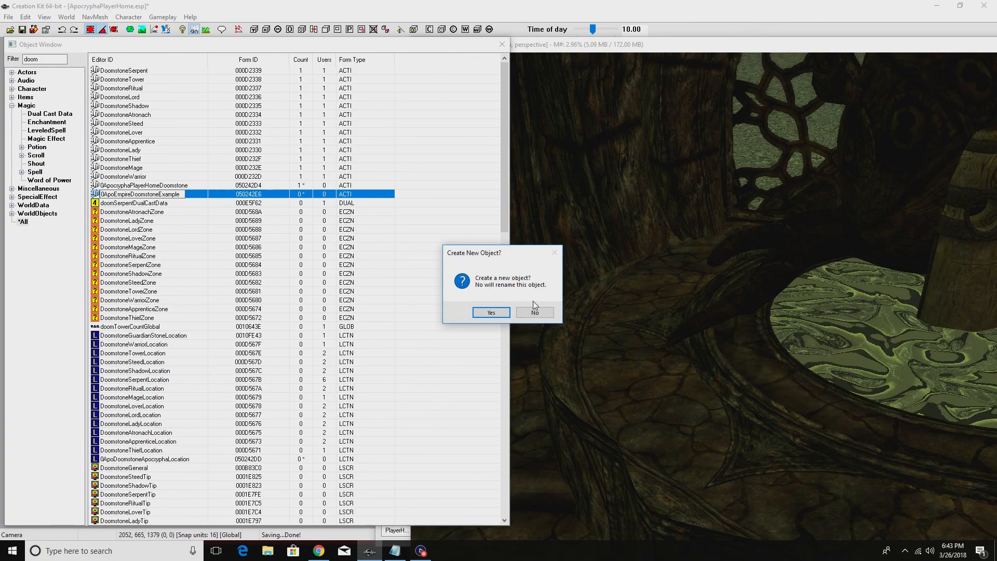
left_click(535, 313)
left_click(539, 312)
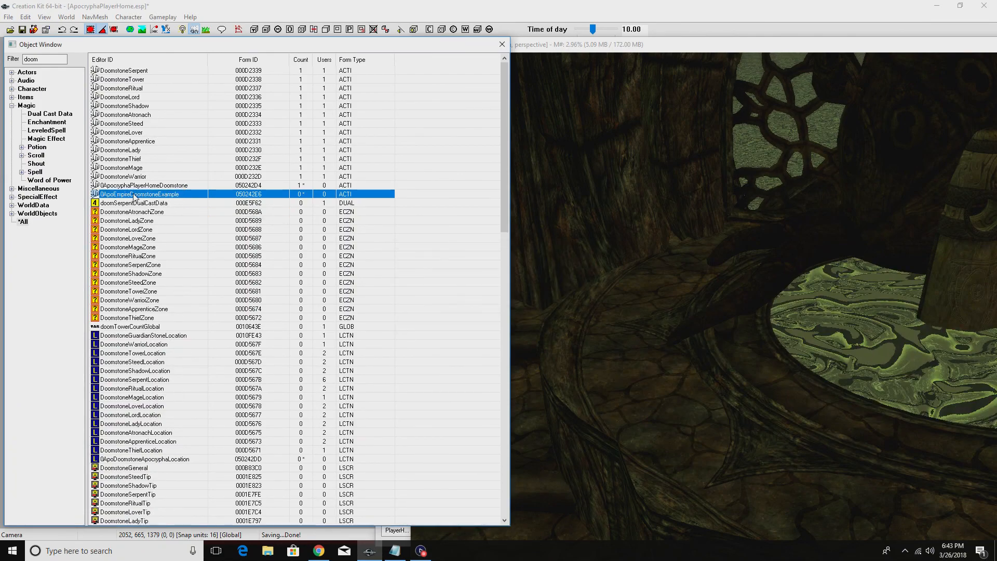
Set the 0ApoEmpireDoomstoneExample activator's model to EmpireSymbolStone.nif from the 01_ModifedMeshed folder, and save the plugin
double_click(134, 194)
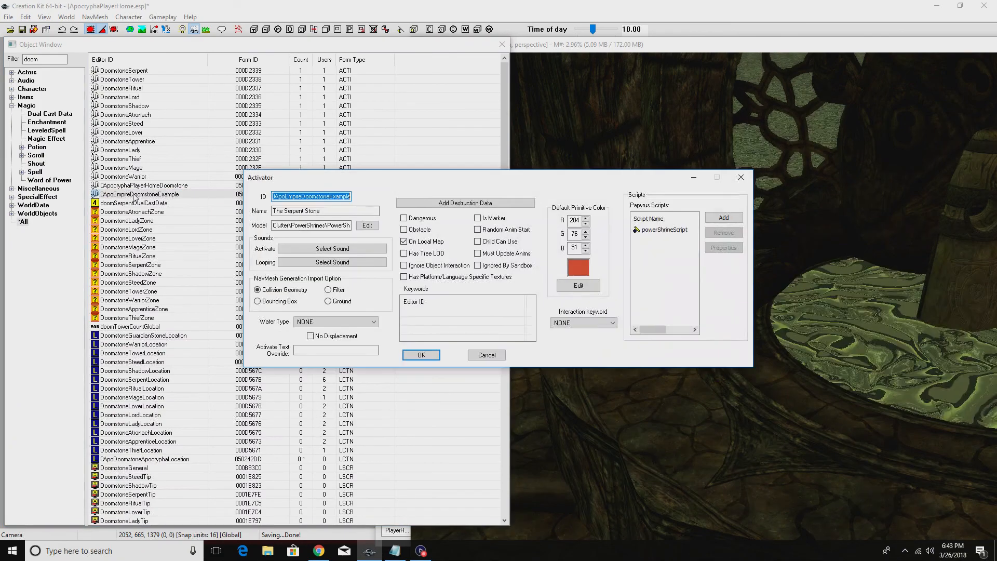
left_click(368, 225)
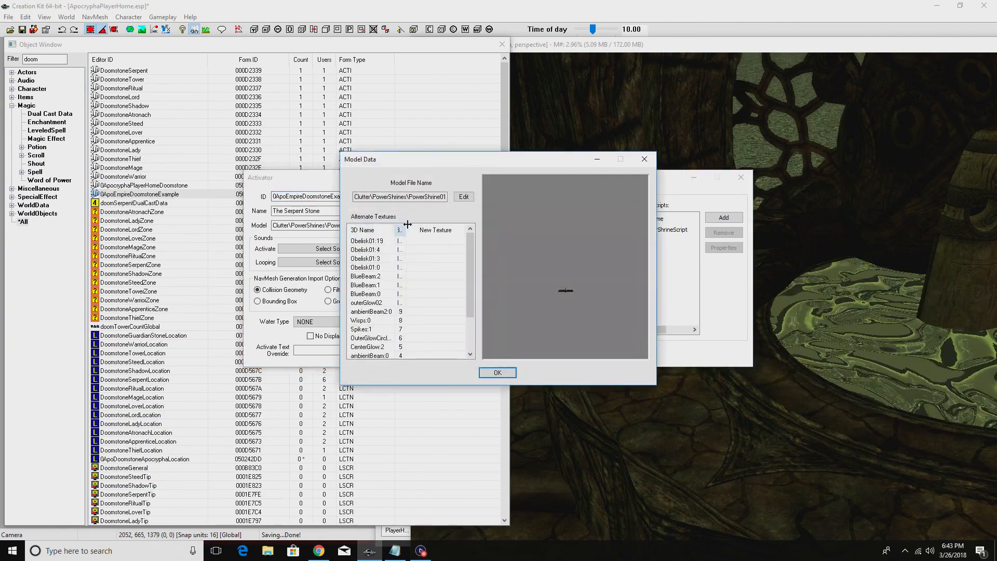
left_click(463, 197)
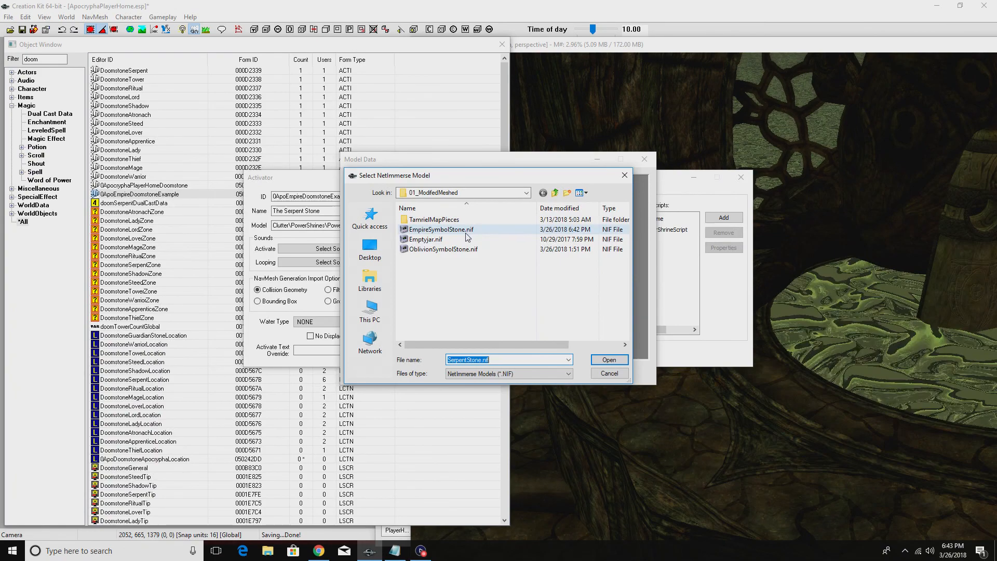
left_click(436, 232)
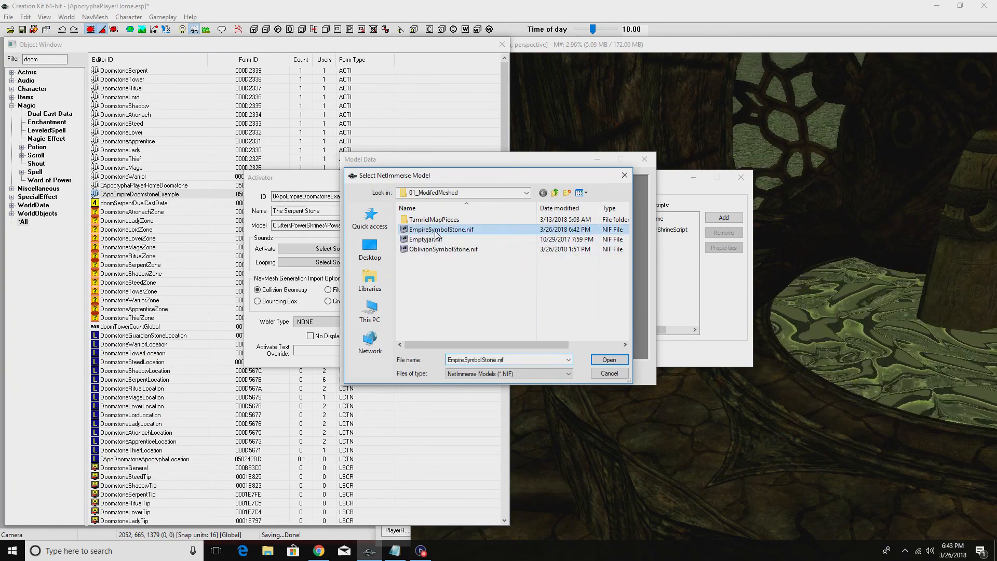
left_click(609, 360)
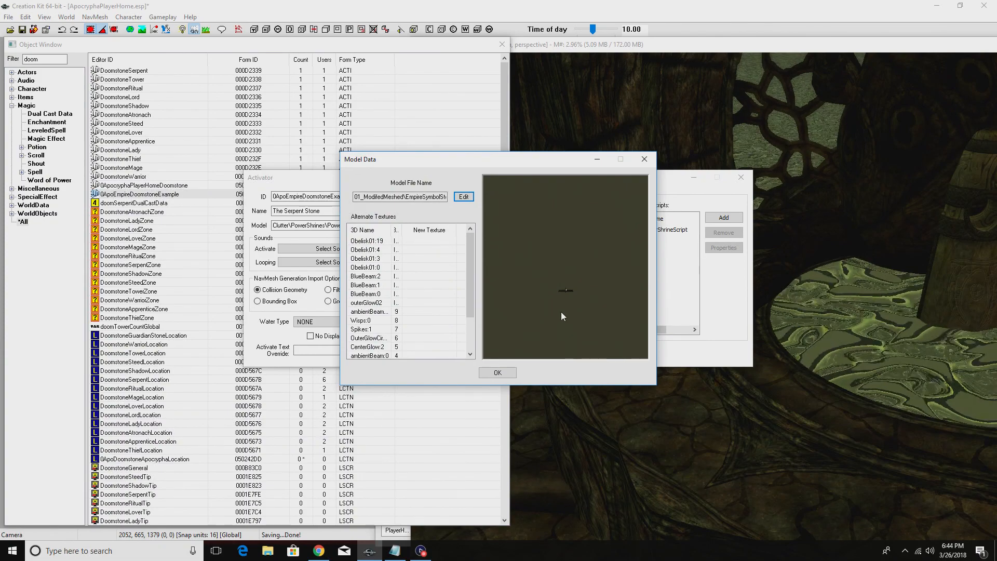
left_click(503, 372)
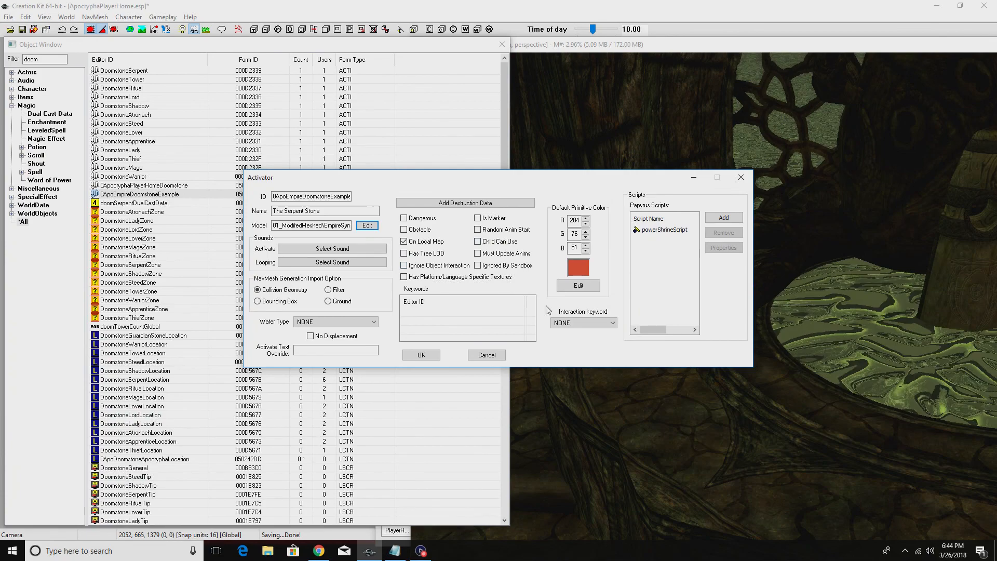
left_click(423, 353)
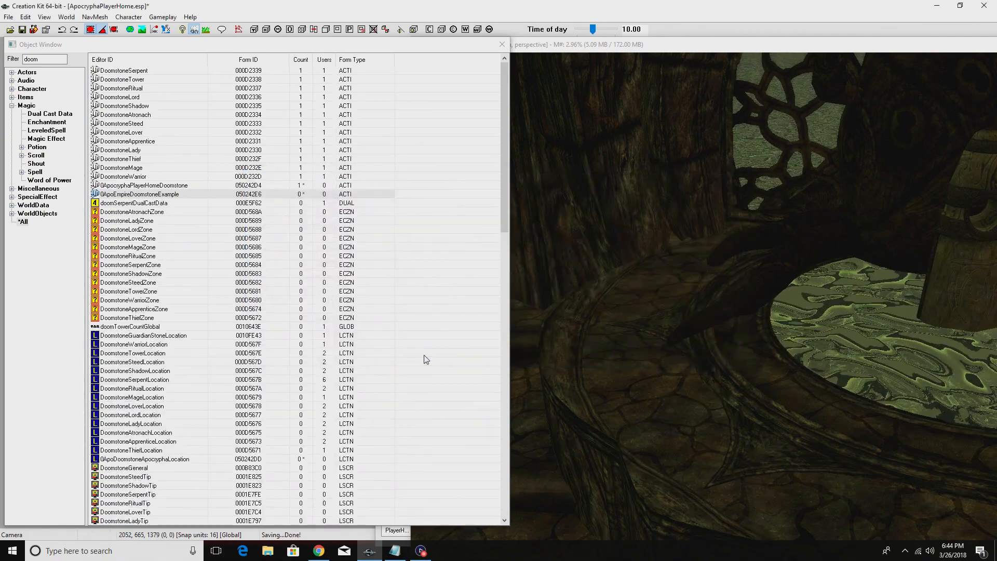
left_click(21, 30)
Try placing 0ApoEmpireDoomstoneExample on the floor of the PlayerHomeCentral01 cell, and delete the placed reference
left_click_drag(134, 196, 639, 370)
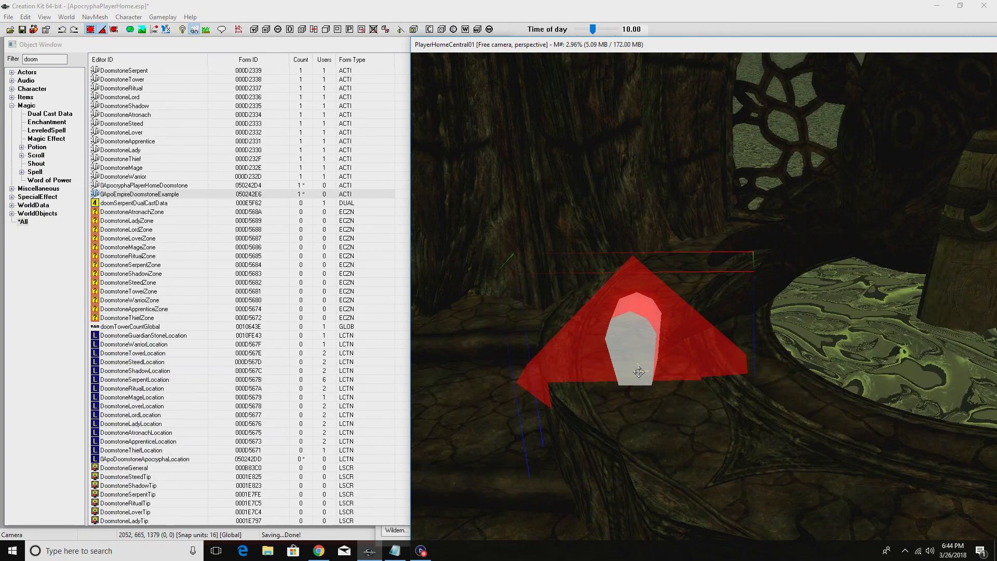
key("Delete")
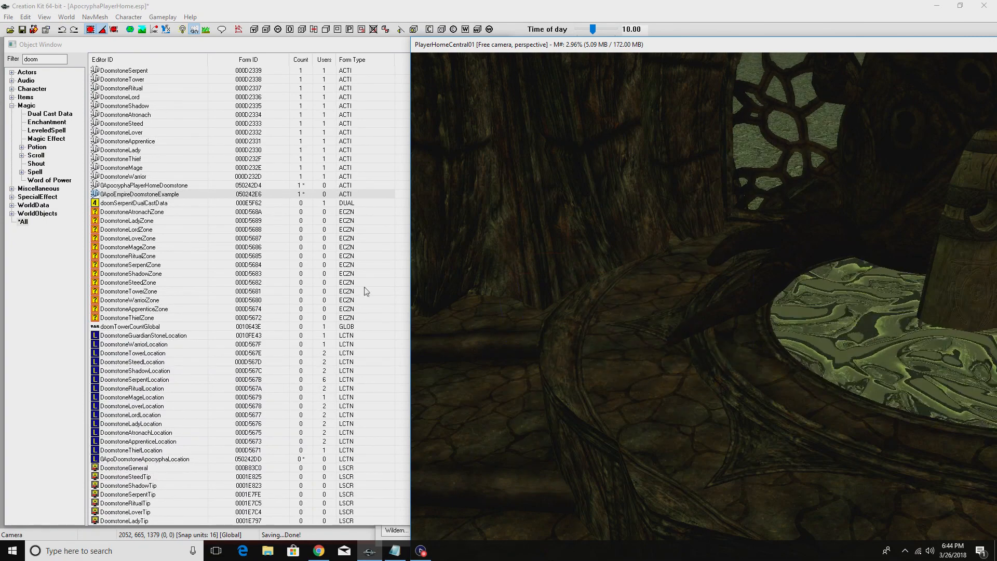
Change the 0ApoEmpireDoomstoneExample activator's display name to Empire Doomstone
left_click(133, 196)
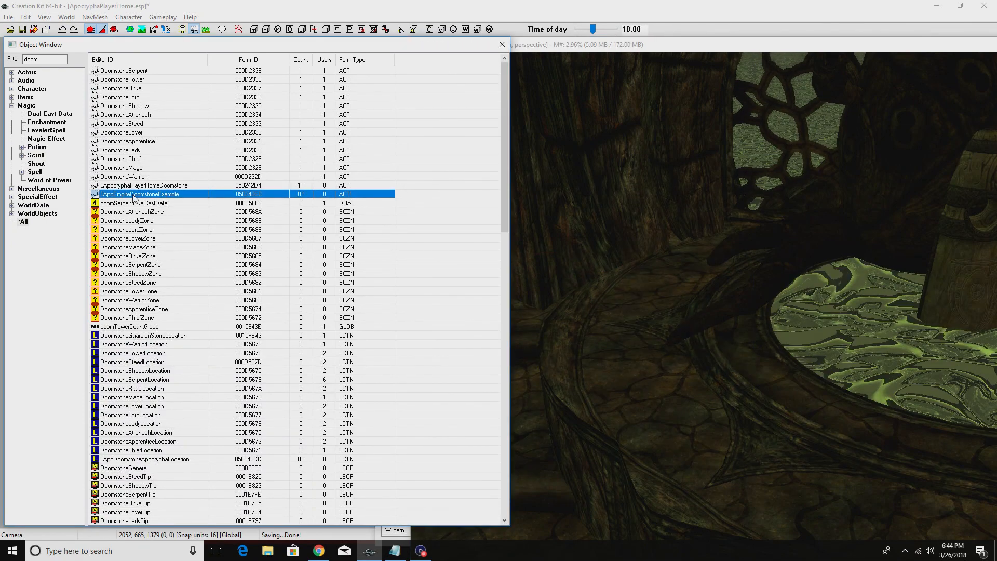
double_click(133, 196)
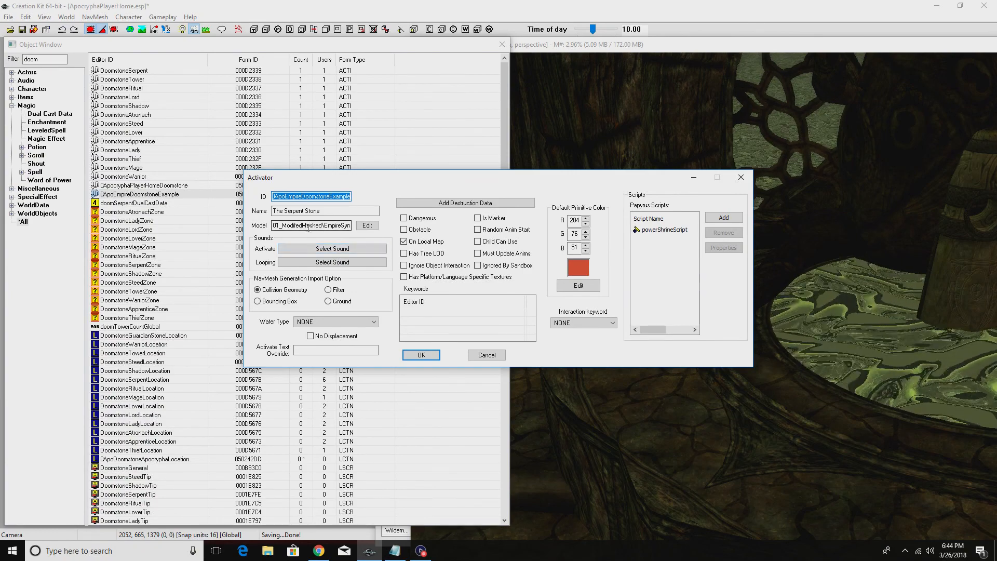
left_click_drag(323, 211, 263, 213)
type("Empire Doom")
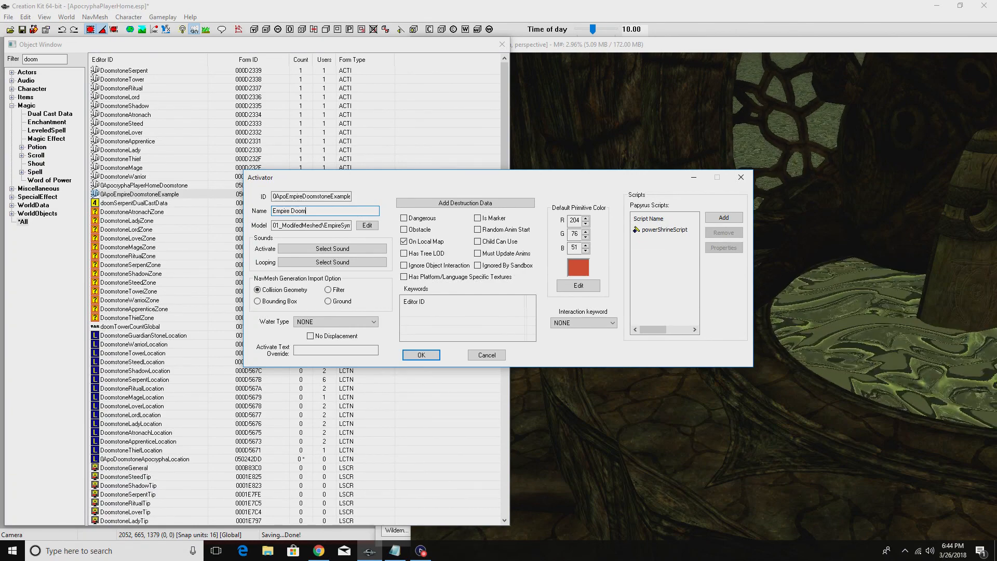
type(" St")
type("s")
type("tone")
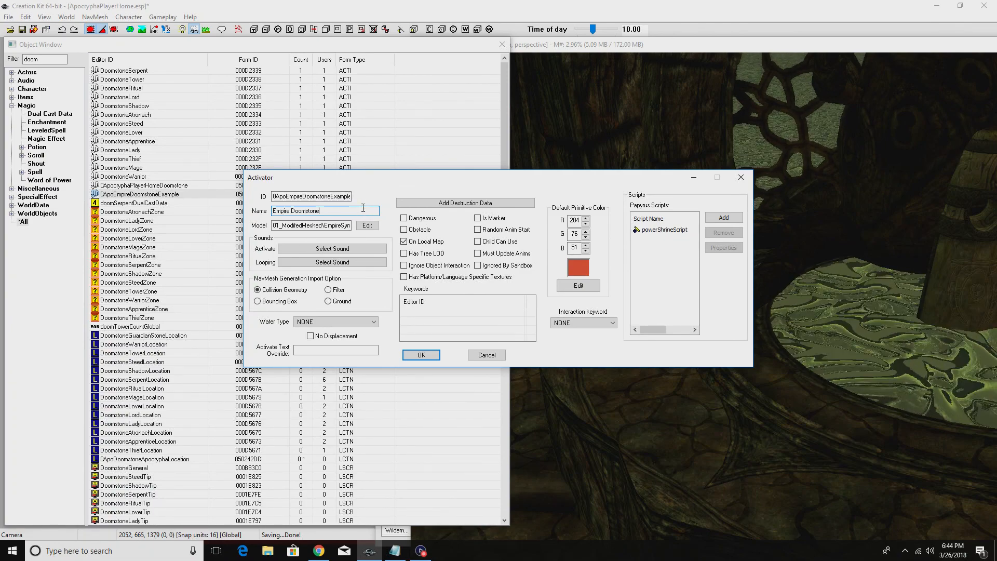
Inspect the activator's model preview, reselect EmpireSymbolStone.nif as its model file, and accept the activator's changes
left_click(367, 225)
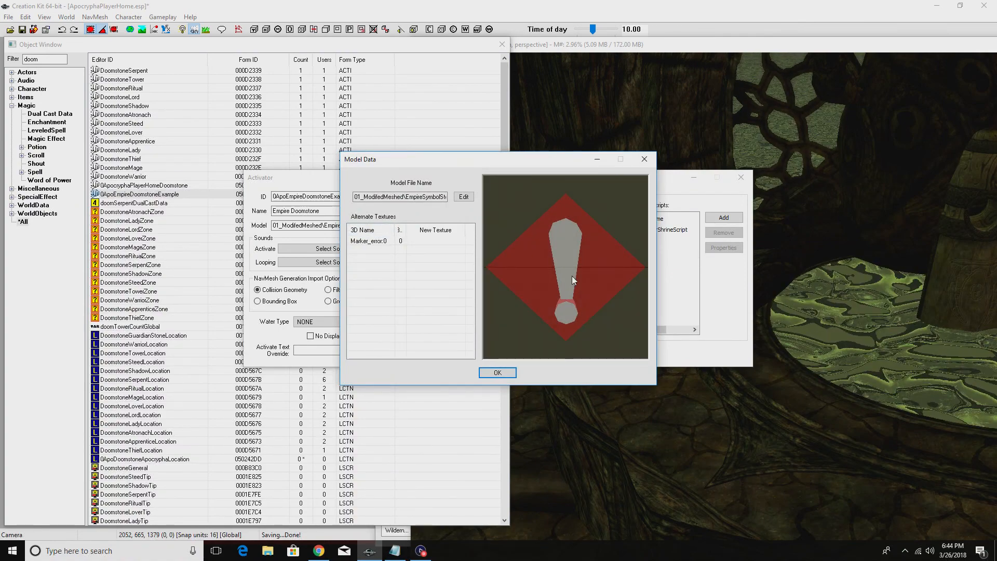
left_click_drag(572, 276, 566, 293)
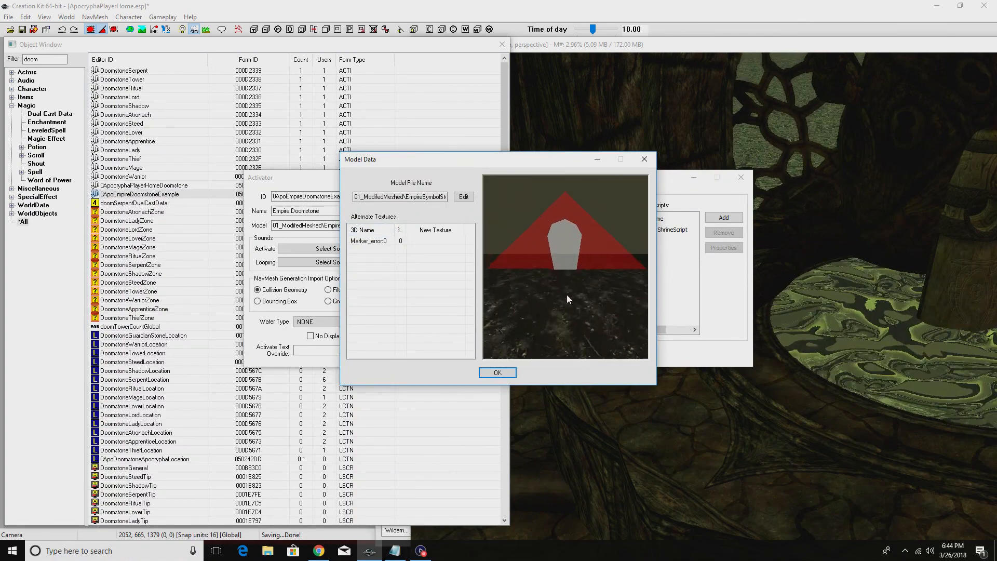
left_click(460, 201)
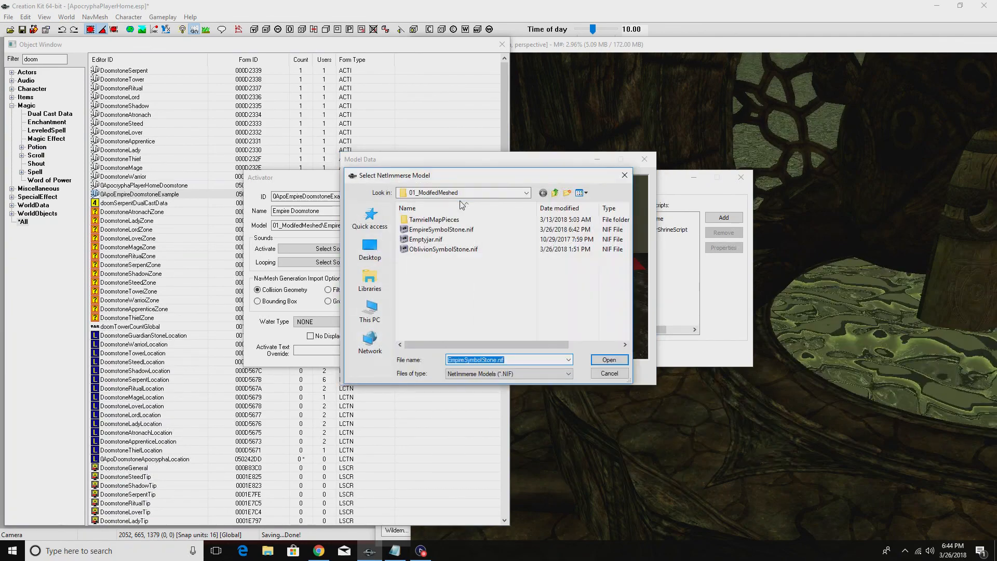
left_click(441, 195)
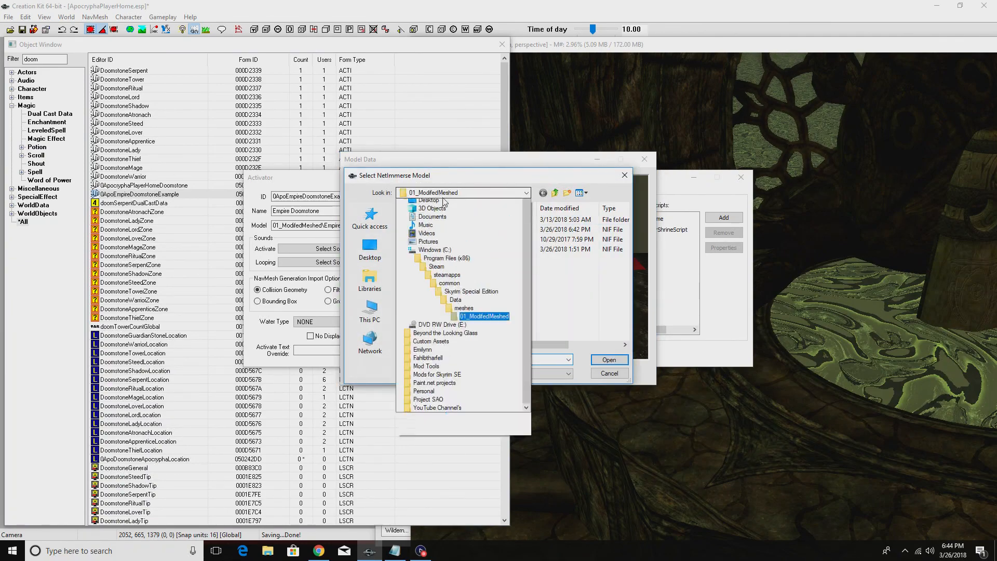
left_click(447, 195)
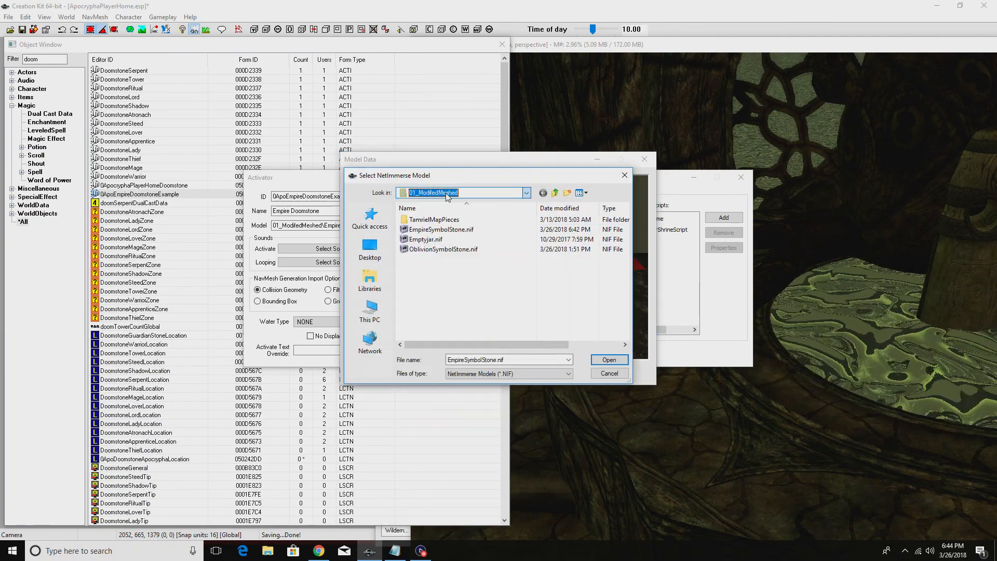
left_click(448, 232)
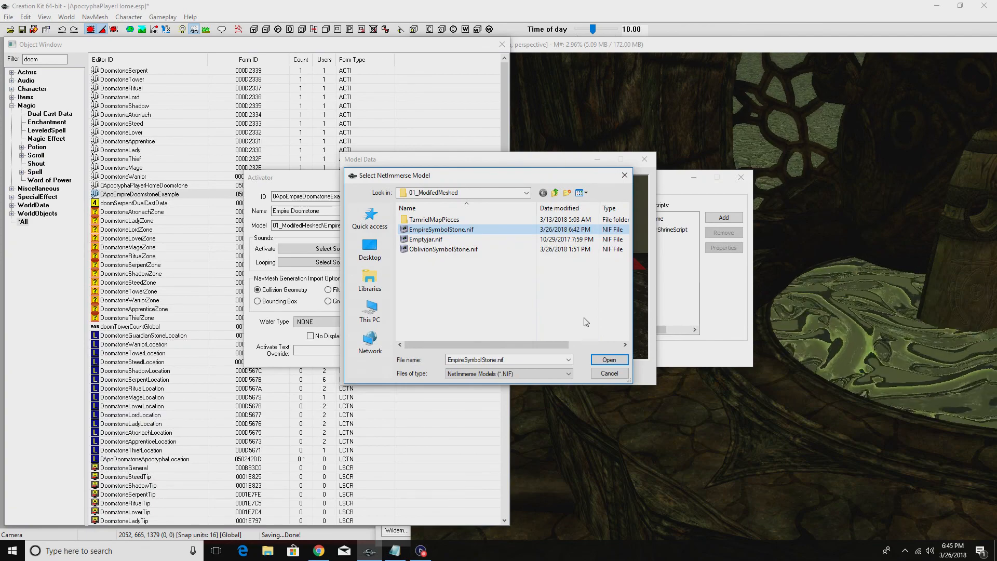
left_click(608, 359)
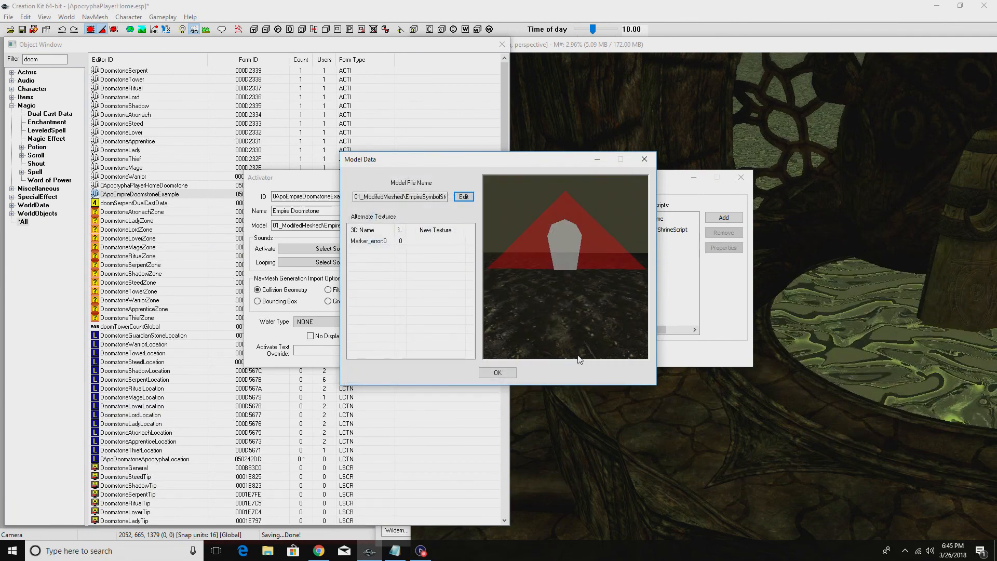
left_click(507, 374)
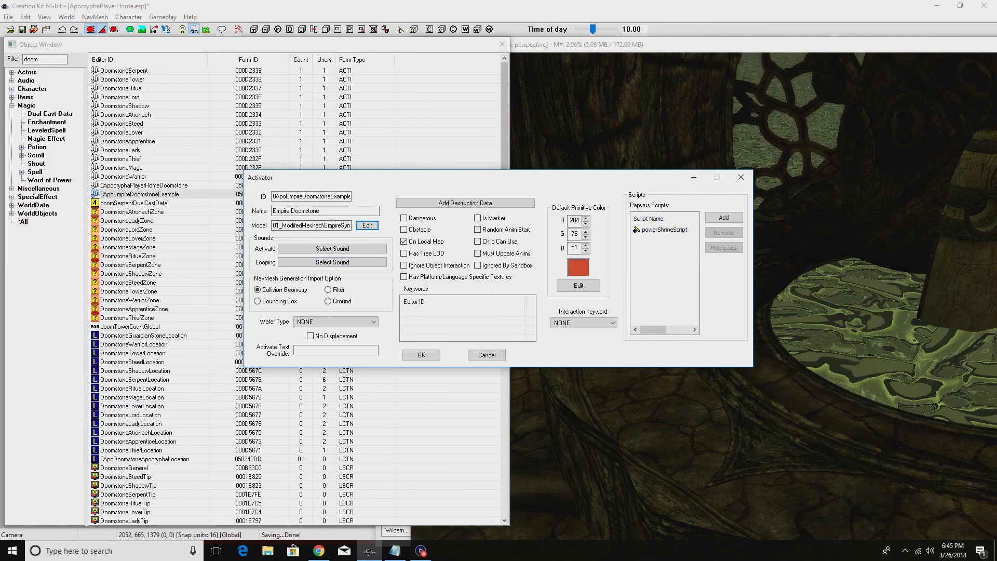
left_click(430, 356)
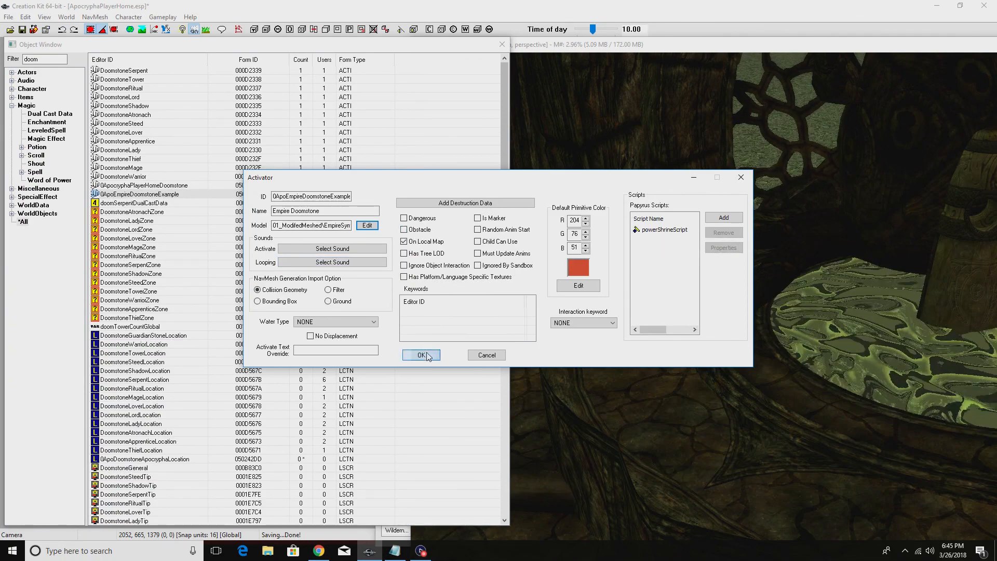
Test-place 0ApoEmpireDoomstoneExample in PlayerHomeCentral01 again, delete it, and place 0ApocryphaPlayerHomeDoomstone there for comparison
left_click_drag(139, 196, 671, 377)
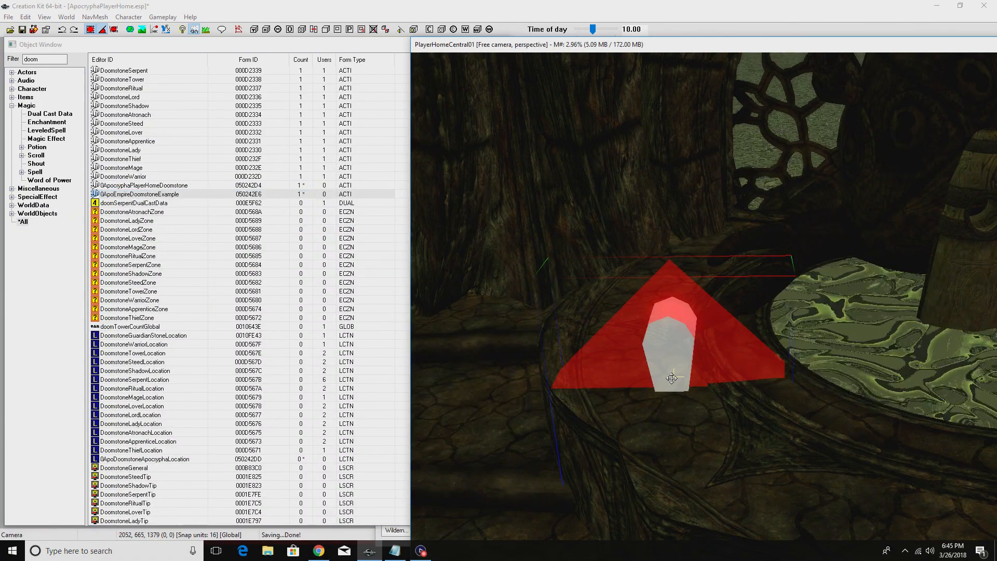
key("Delete")
left_click_drag(132, 187, 640, 383)
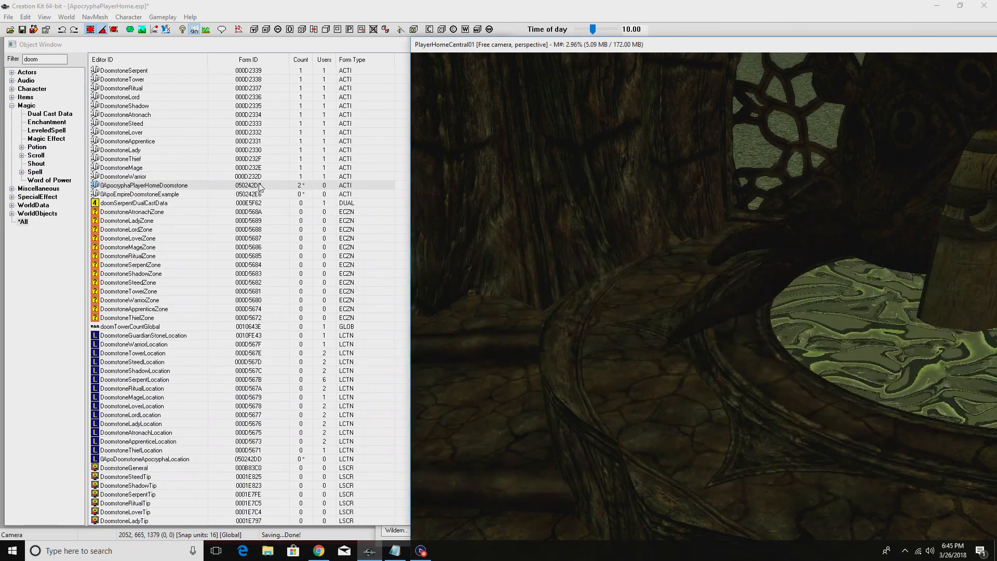
Open the model data of the 0ApoEmpireDoomstoneExample activator and check its full model file path
left_click(119, 195)
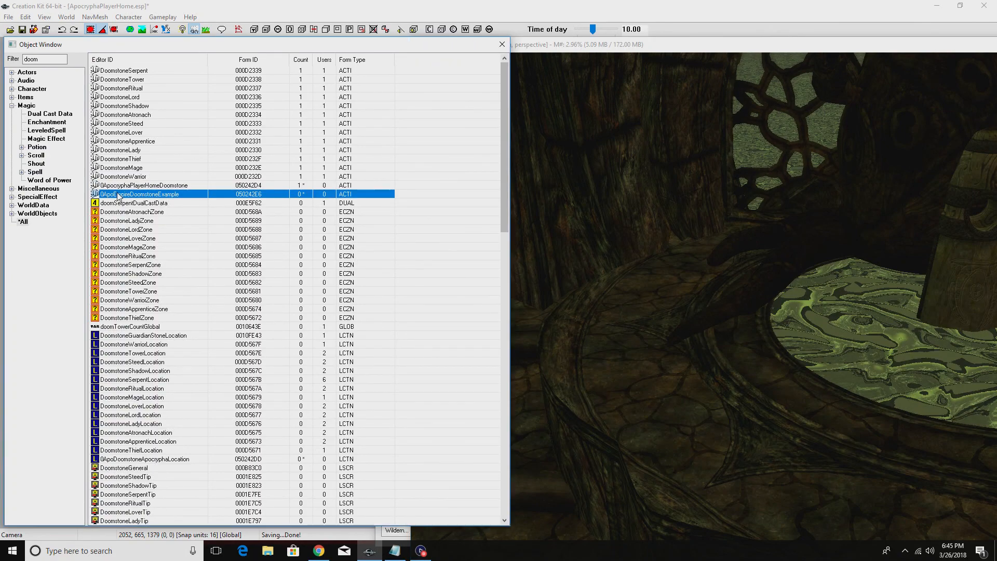
double_click(119, 195)
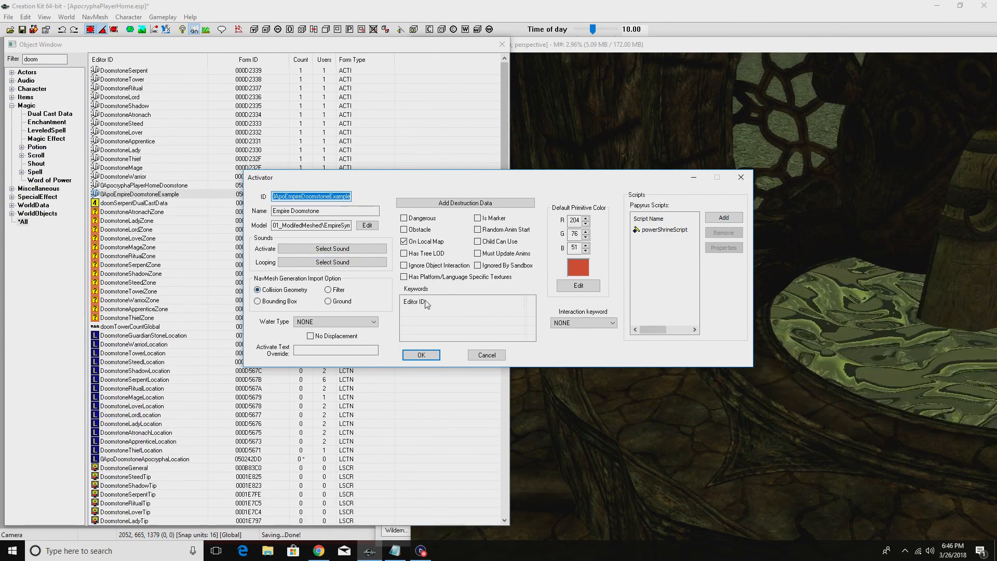
left_click(367, 225)
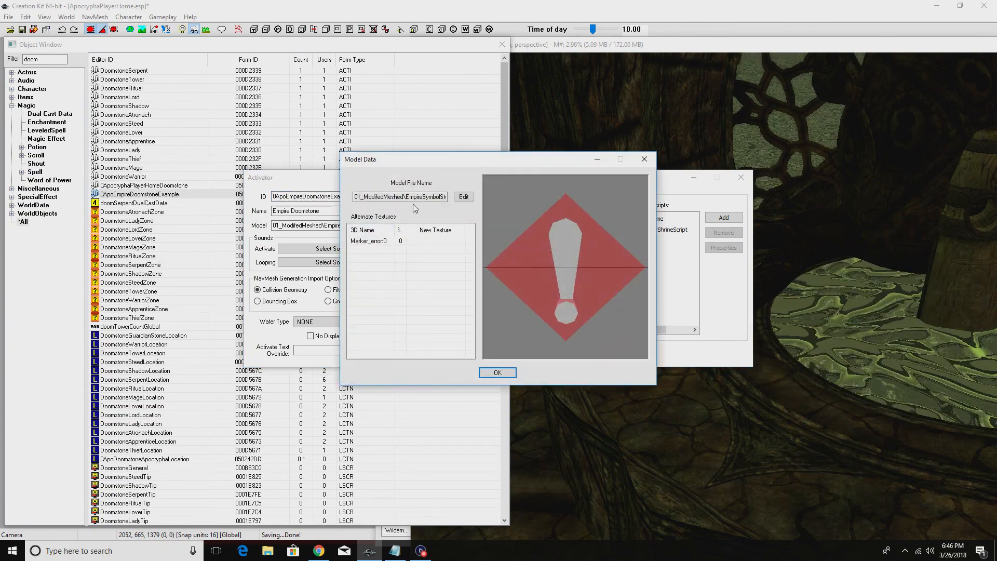
left_click_drag(441, 196, 473, 202)
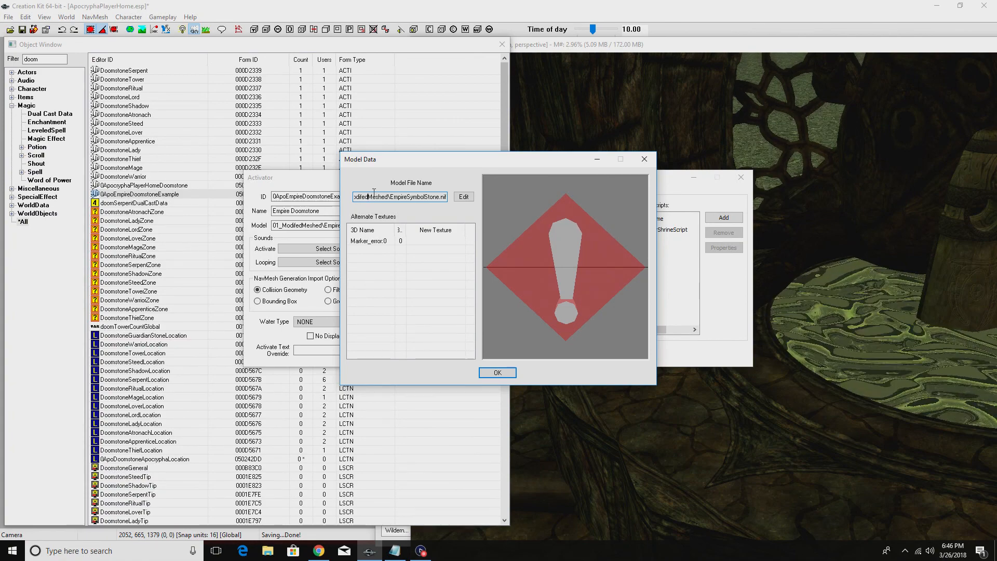
left_click_drag(401, 193, 445, 199)
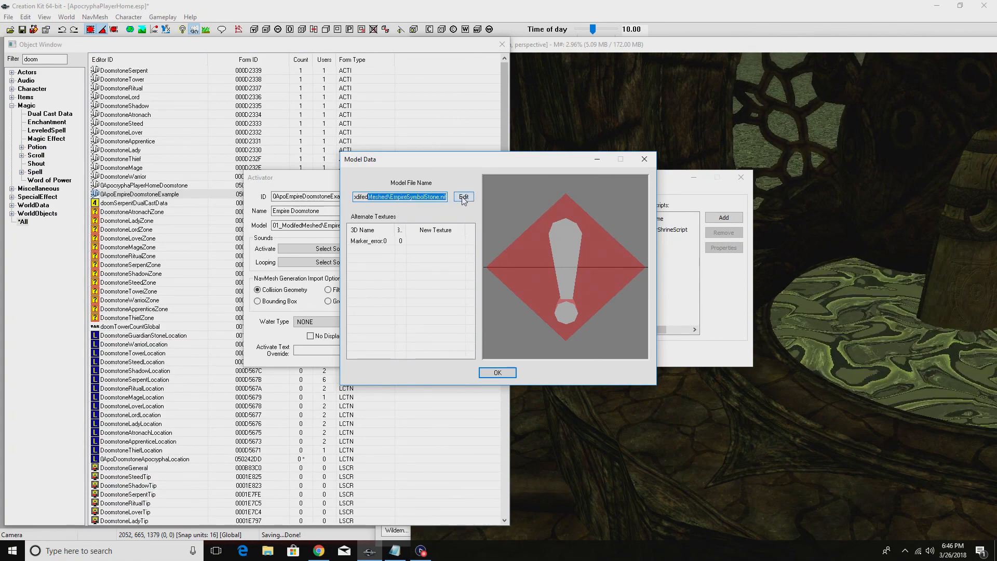
Try OblivionSymbolStone.nif as the activator's model and examine it in the preview for comparison
left_click(464, 197)
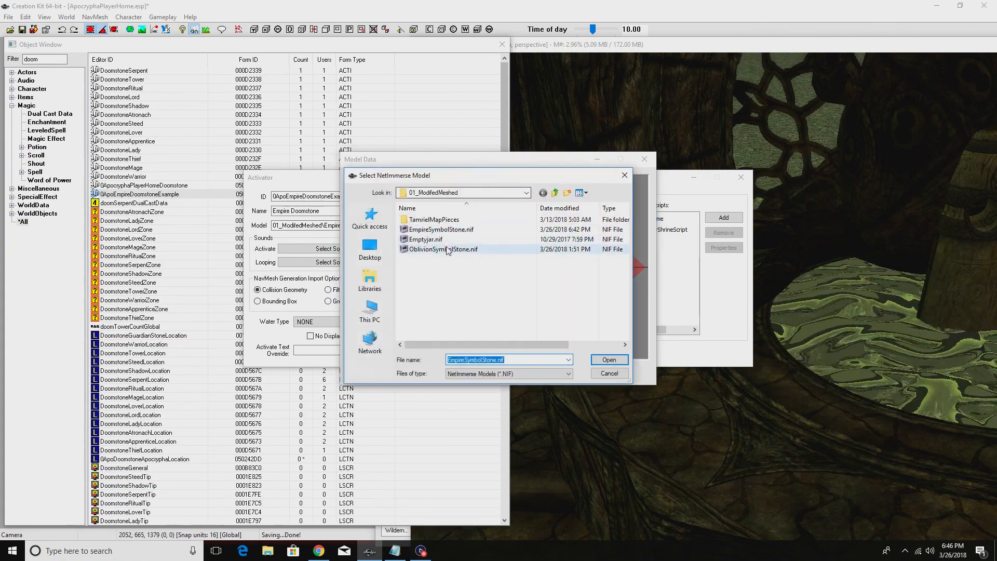
left_click(446, 250)
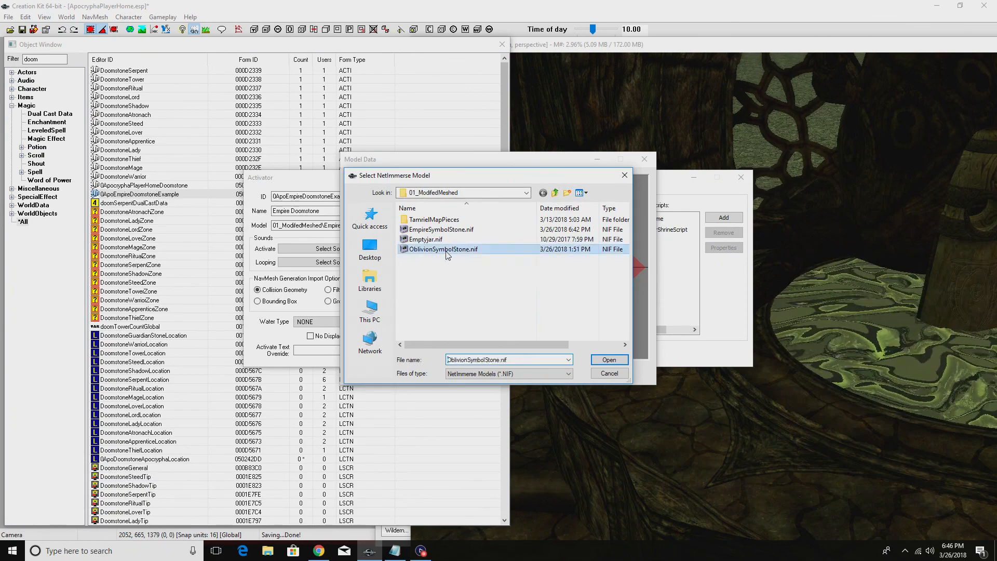
left_click(609, 360)
left_click_drag(563, 272, 570, 363)
left_click_drag(574, 278, 573, 326)
Reselect EmpireSymbolStone.nif as the model, check its alternate texture entry, and cancel out of the activator's settings
left_click(459, 198)
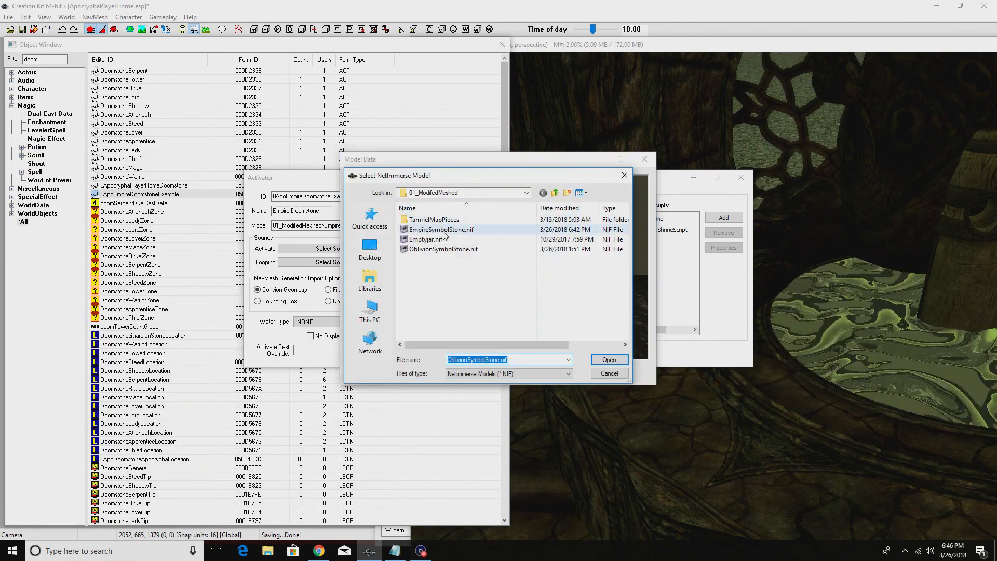
left_click(441, 230)
left_click(609, 359)
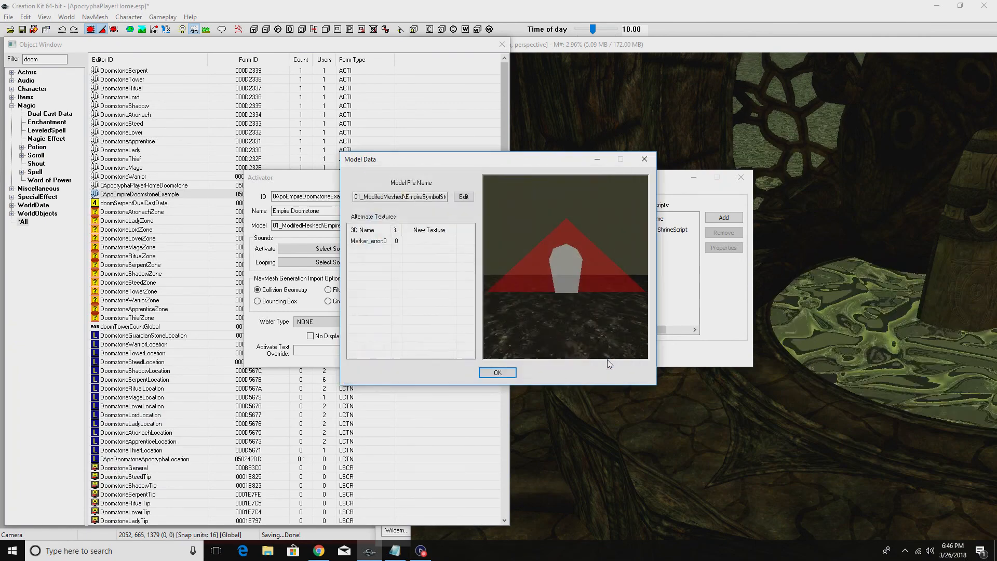
left_click(378, 241)
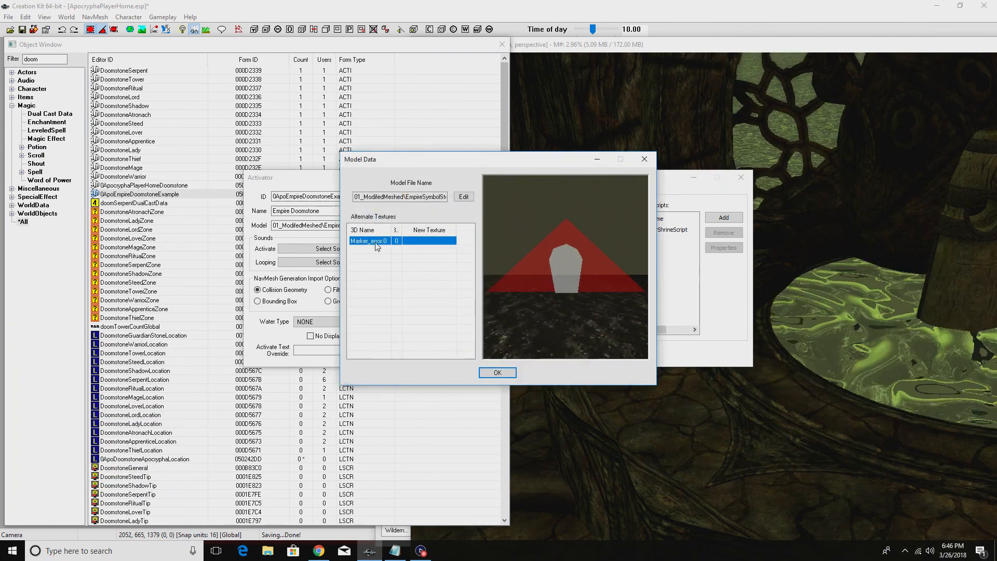
left_click(645, 159)
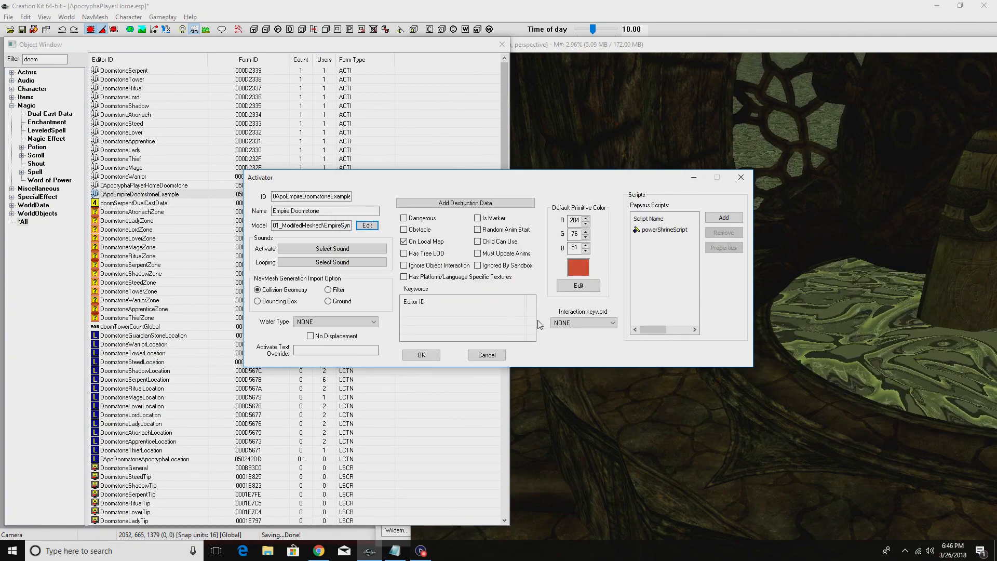
left_click(490, 358)
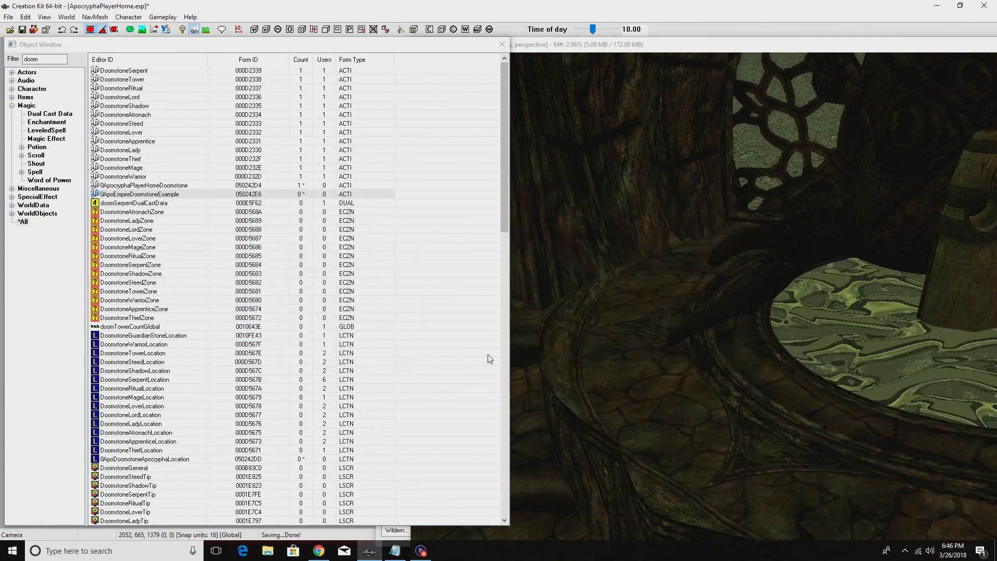
Switch to the Skyrim Data folder, browse to meshes\01_ModifedMeshed, and open EmpireSymbolStone.nif in NifSkope
left_click(369, 555)
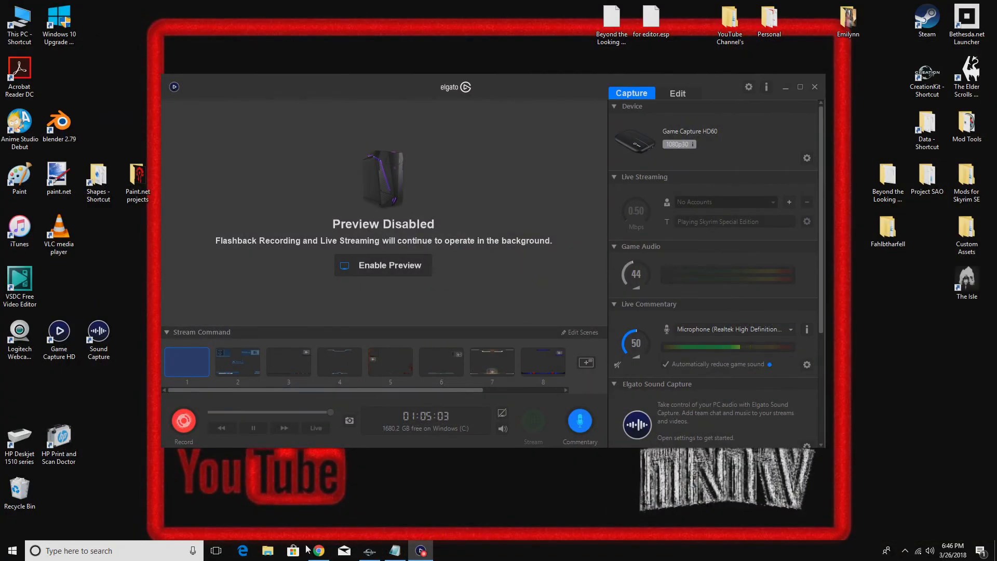
double_click(937, 130)
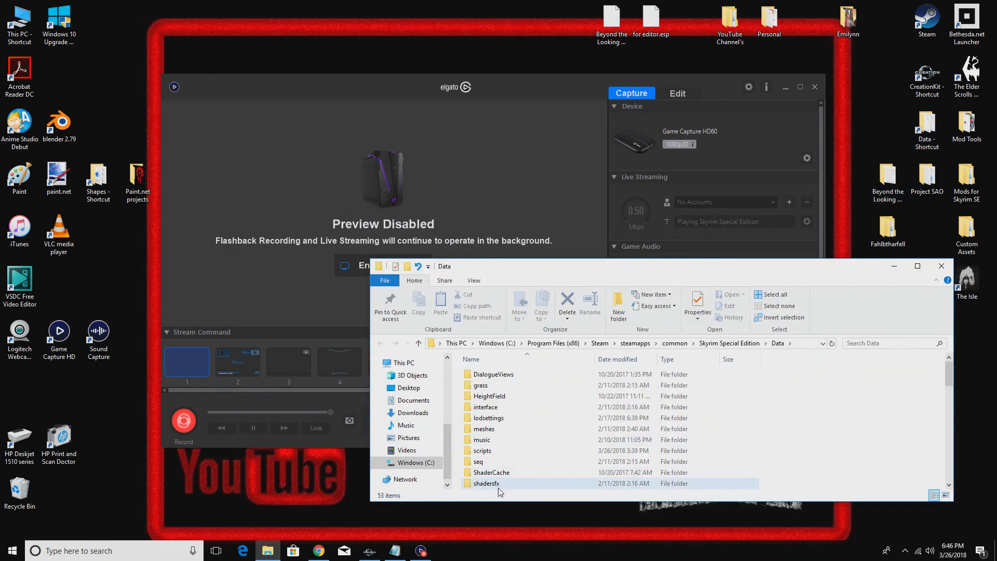
scroll(500, 419, "down", 1)
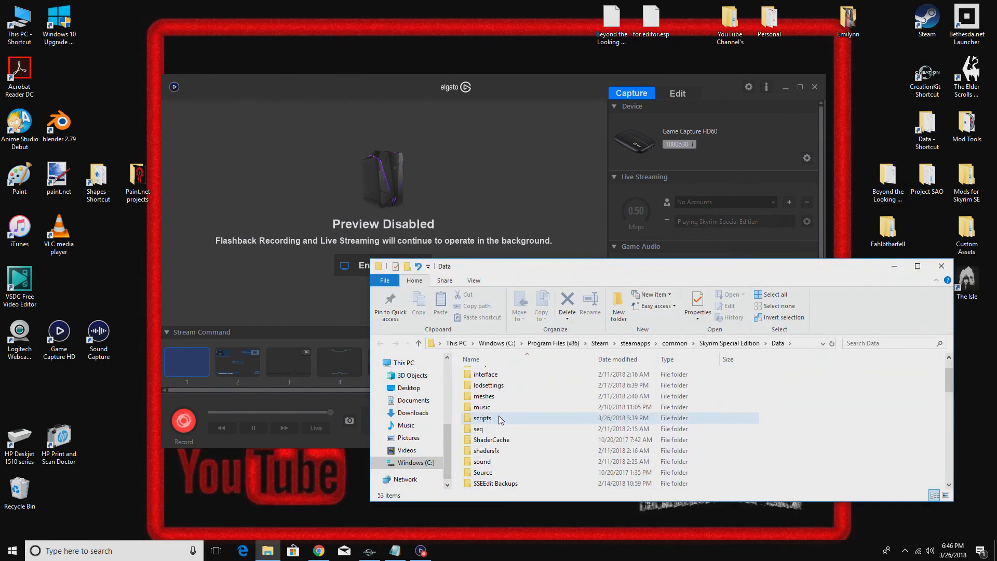
scroll(500, 419, "up", 1)
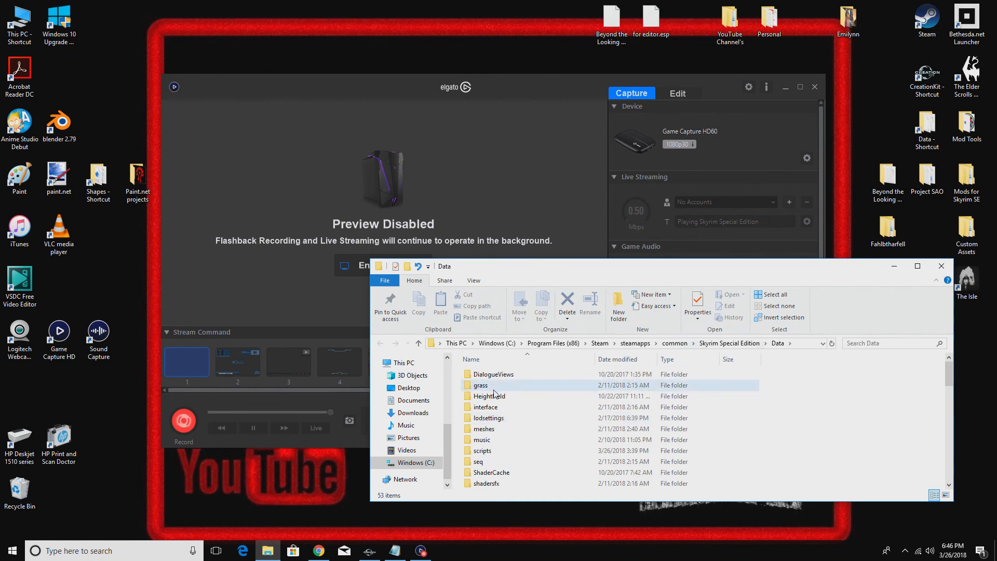
double_click(498, 429)
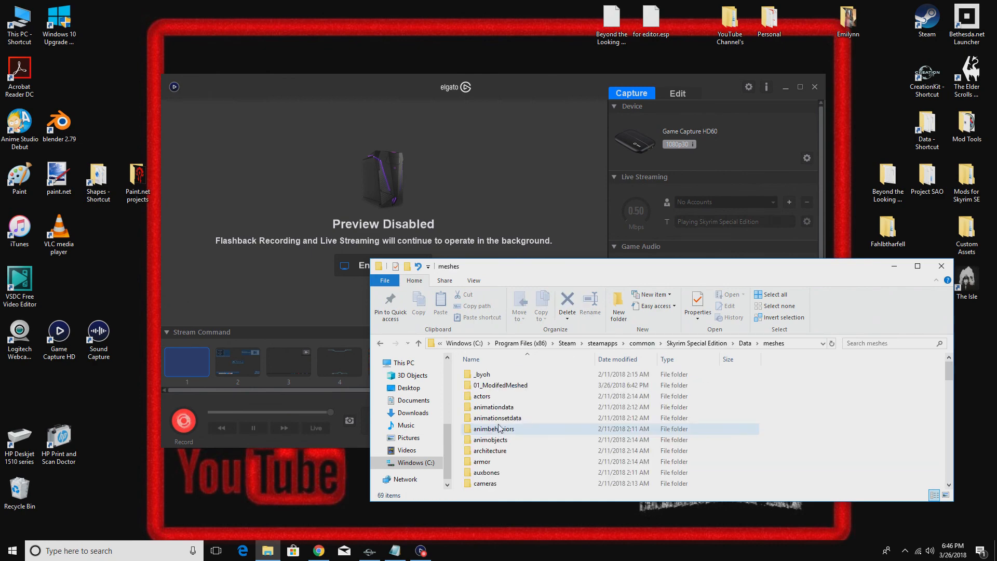
double_click(500, 385)
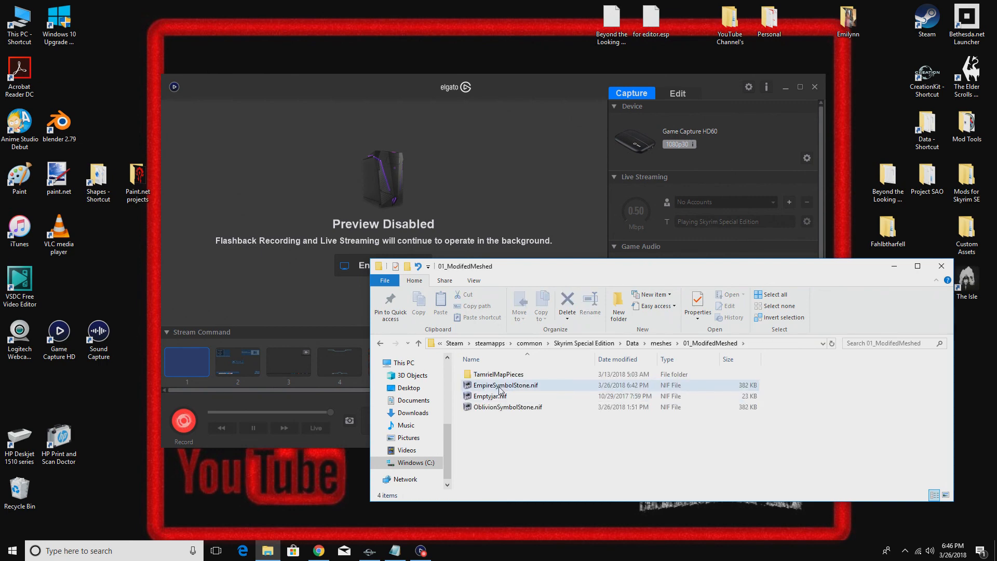
double_click(499, 388)
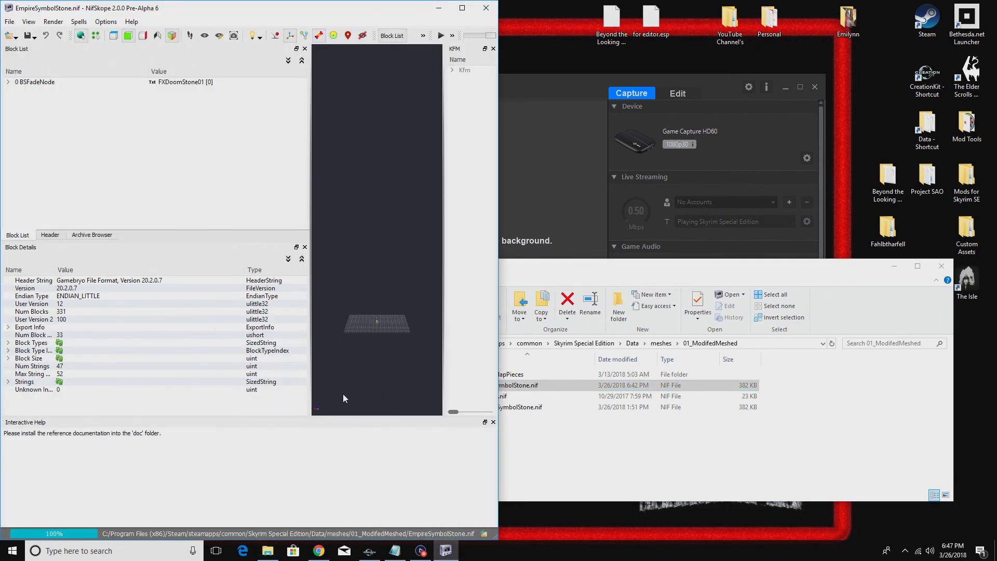
Examine the front symbol texture on the doomstone mesh up close
scroll(385, 372, "up", 5)
scroll(373, 352, "up", 3)
left_click_drag(374, 353, 354, 263)
scroll(381, 304, "up", 1)
scroll(381, 304, "up", 3)
mouse_move(379, 305)
left_mouse_down()
mouse_move(359, 292)
mouse_move(384, 308)
left_mouse_up()
scroll(376, 310, "up", 4)
scroll(384, 311, "up", 3)
scroll(384, 312, "up", 2)
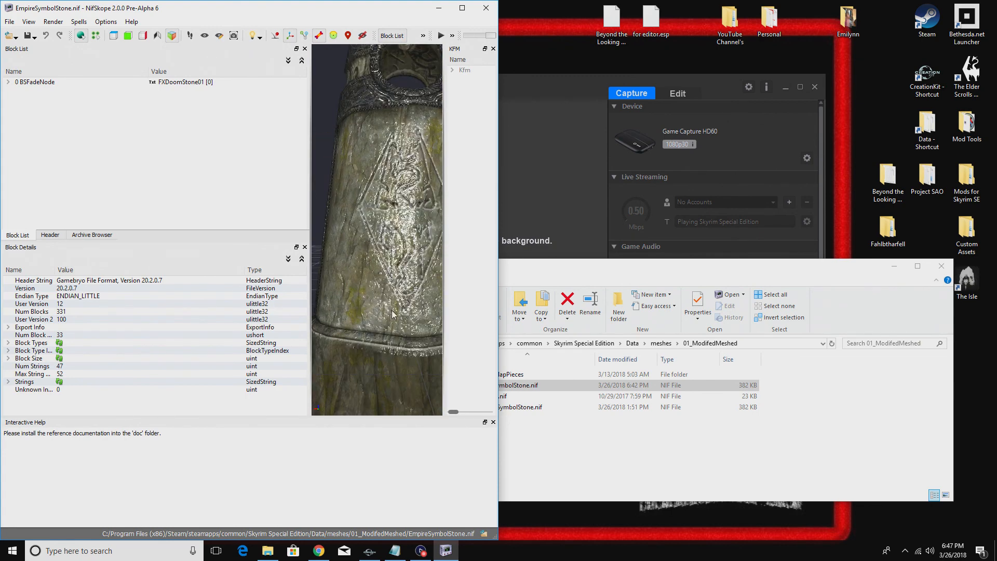
Select the symbol's Obelisk01:19 shape and check the texture paths in its BSShaderTextureSet
left_click(397, 244)
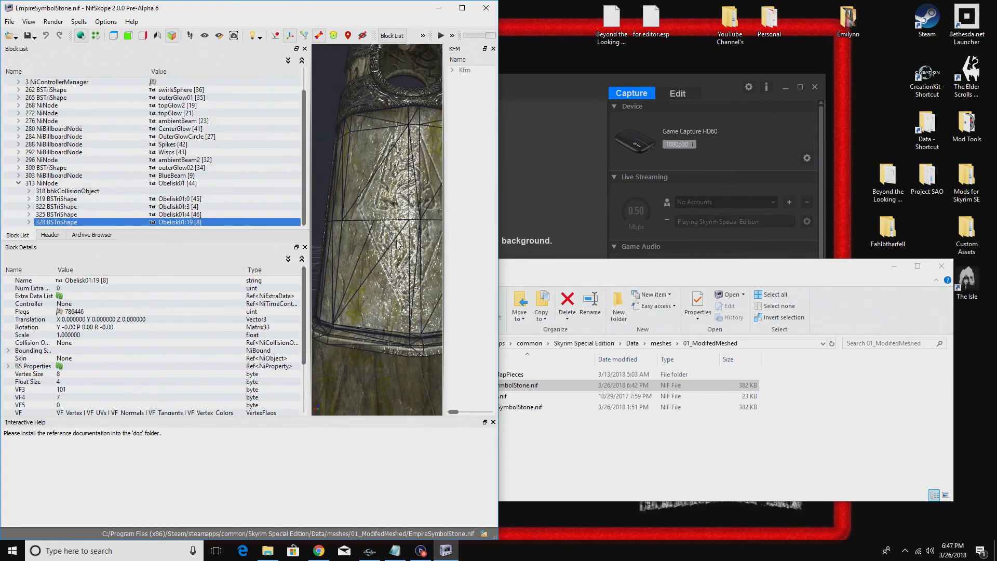
left_click(29, 223)
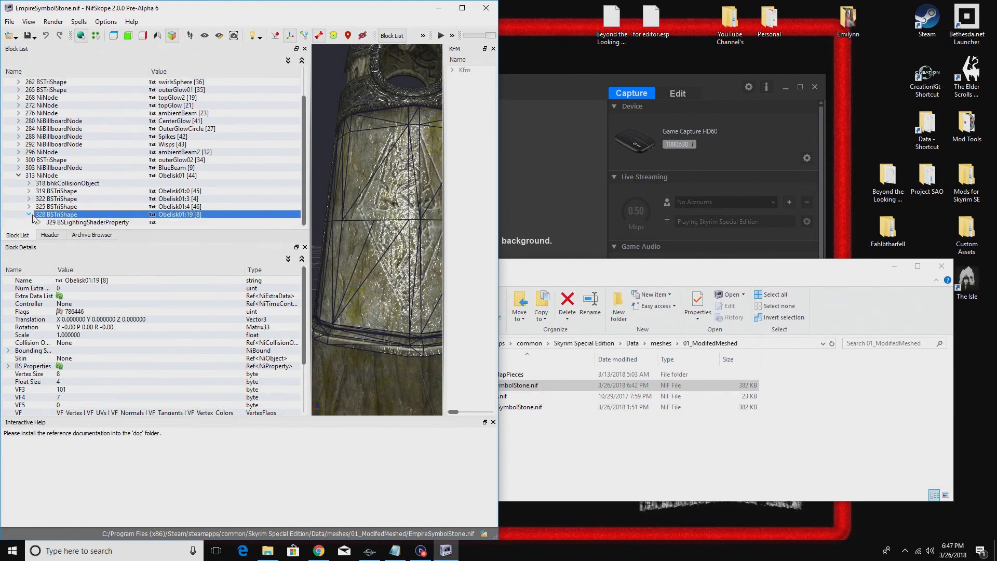
left_click(39, 223)
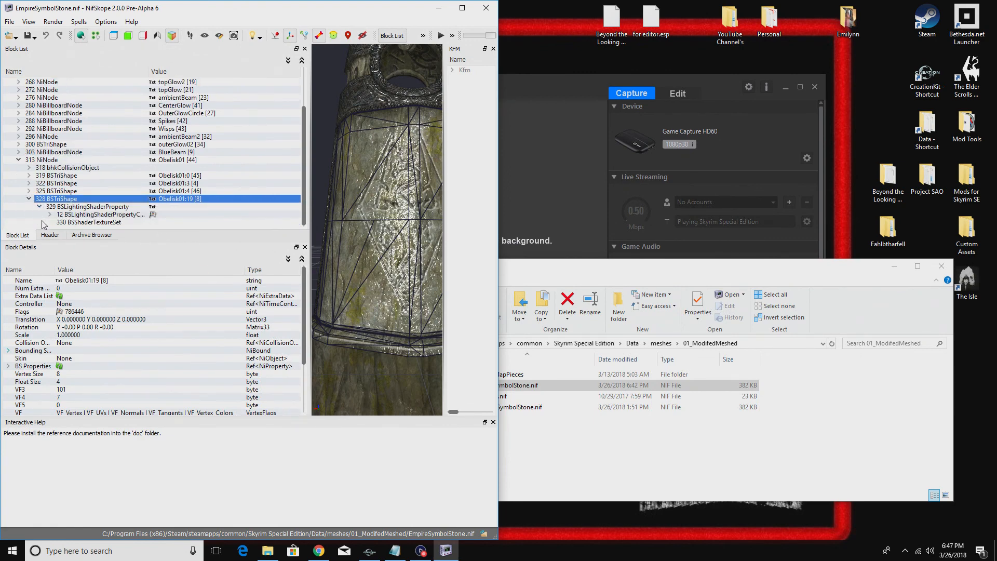
left_click(87, 224)
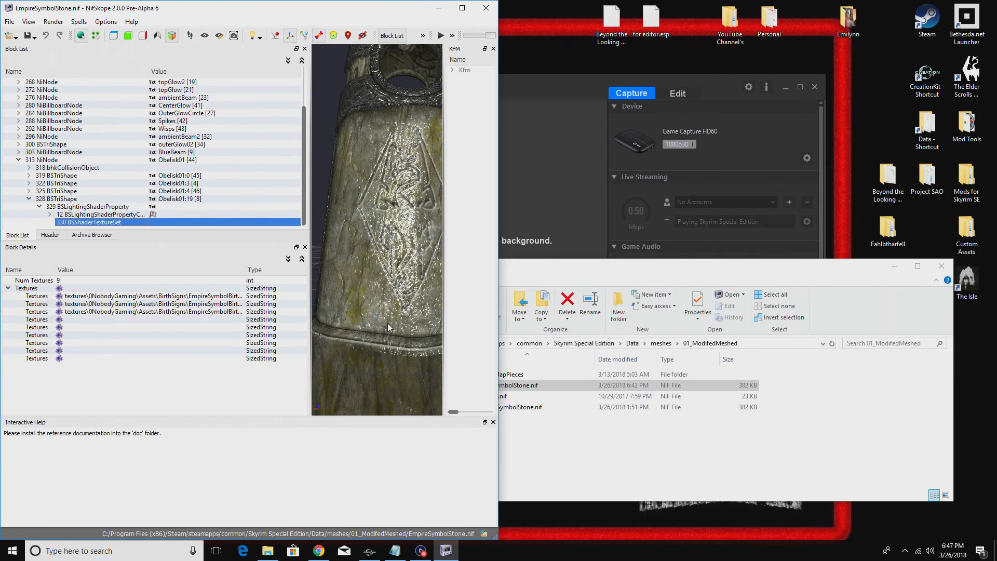
Save EmpireSymbolStone.nif, then close NifSkope and the mesh folder
left_click(28, 37)
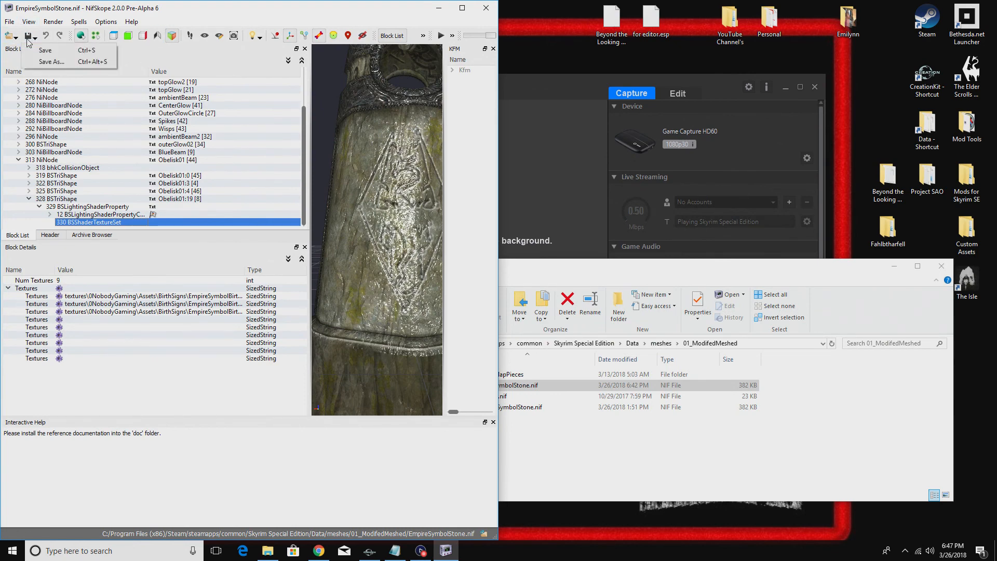
left_click(46, 51)
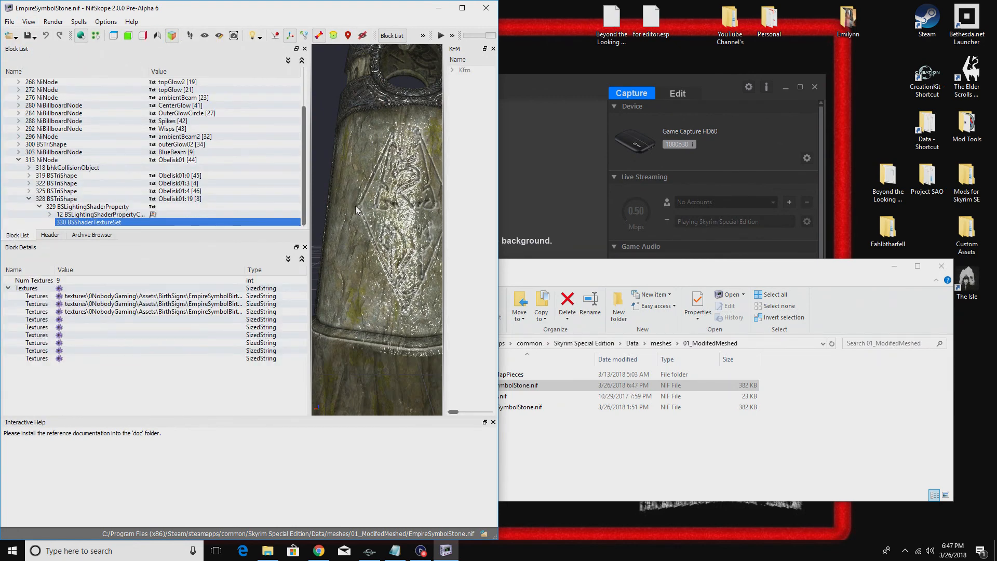
left_click(485, 8)
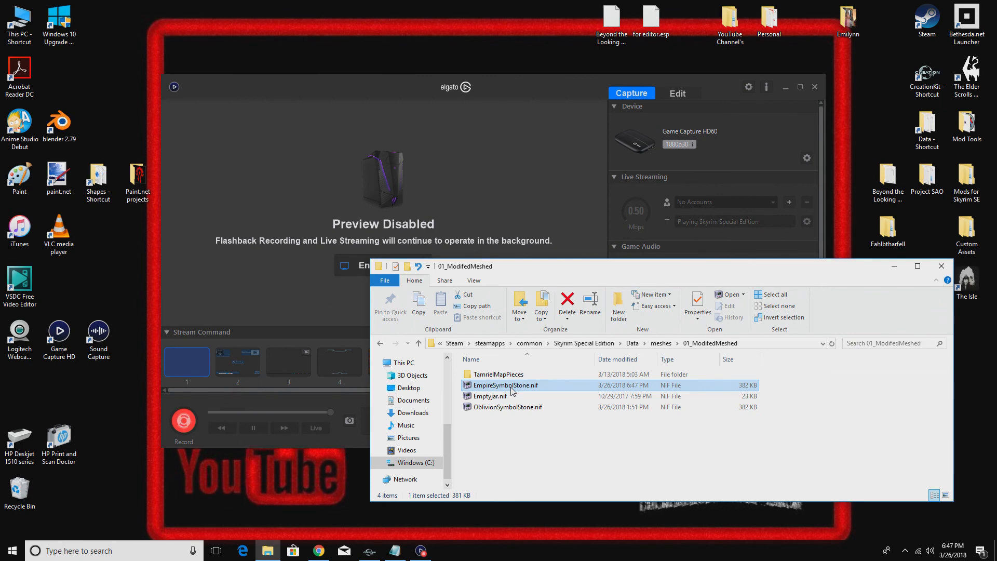
left_click(941, 265)
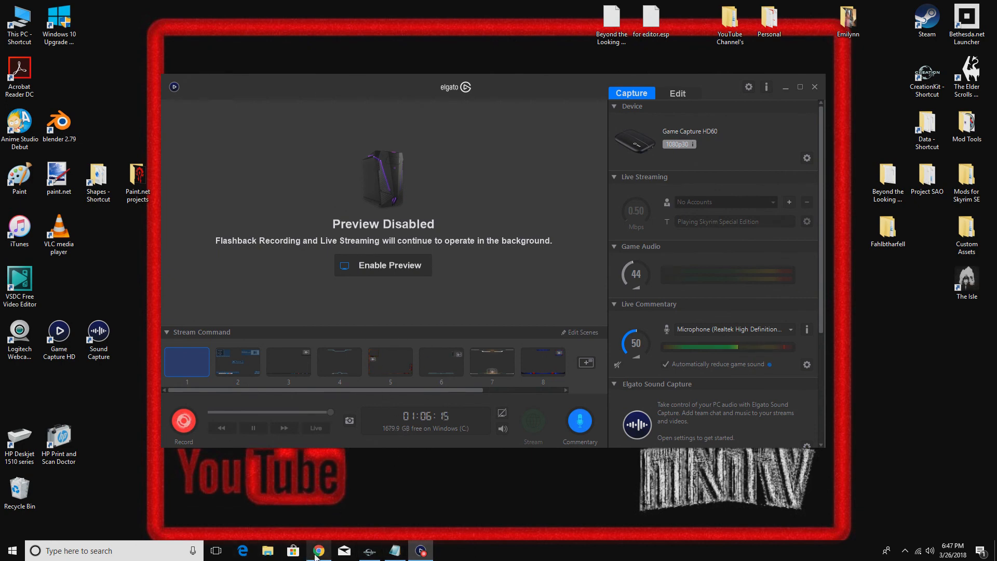
Switch back to Creation Kit, place 0ApoEmpireDoomstoneExample on the floor beside the pool in PlayerHomeCentral01, and raise it above the floor
left_click(374, 555)
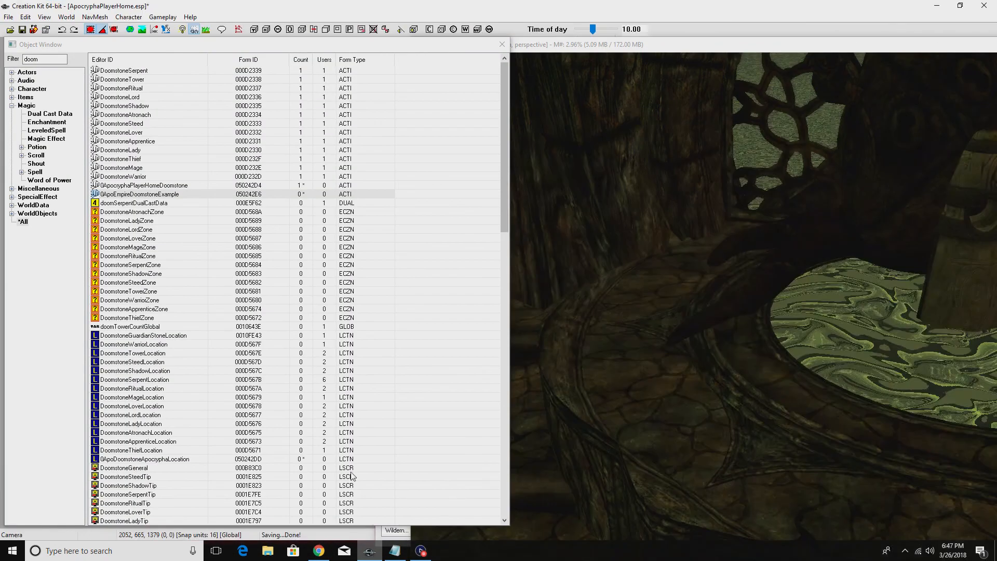
left_click(119, 194)
left_click_drag(130, 196, 638, 279)
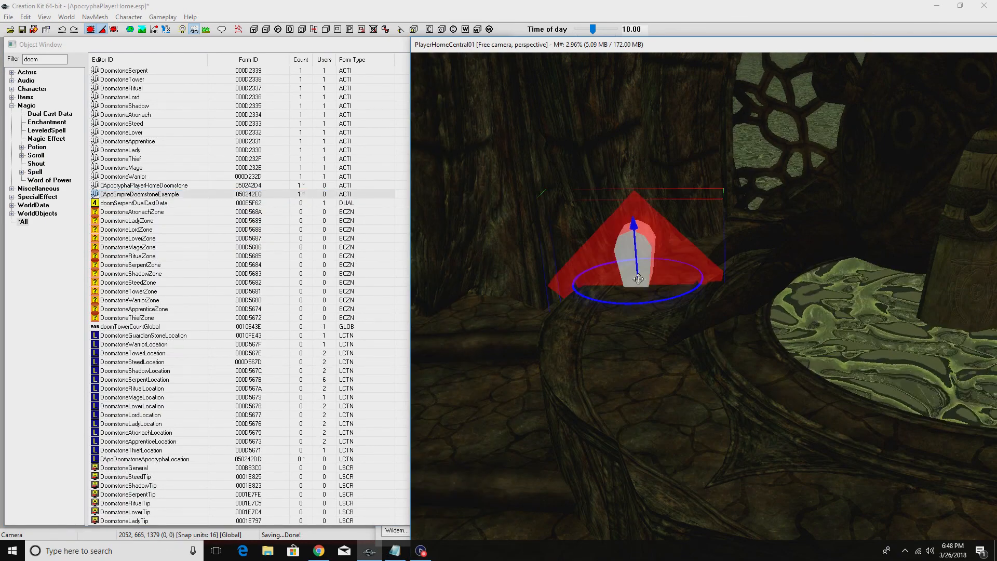
left_click_drag(632, 228, 613, 122)
key("f")
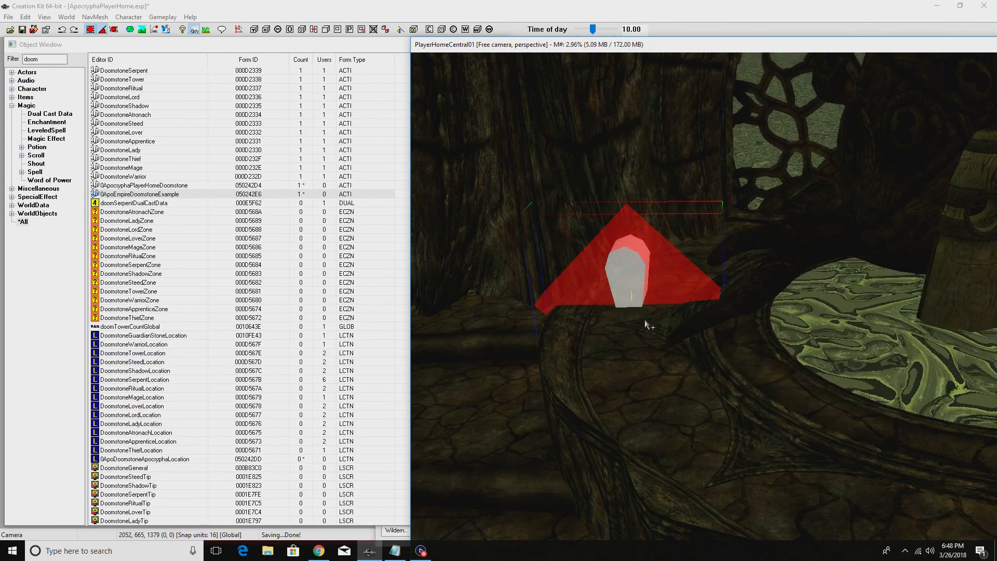
key("f")
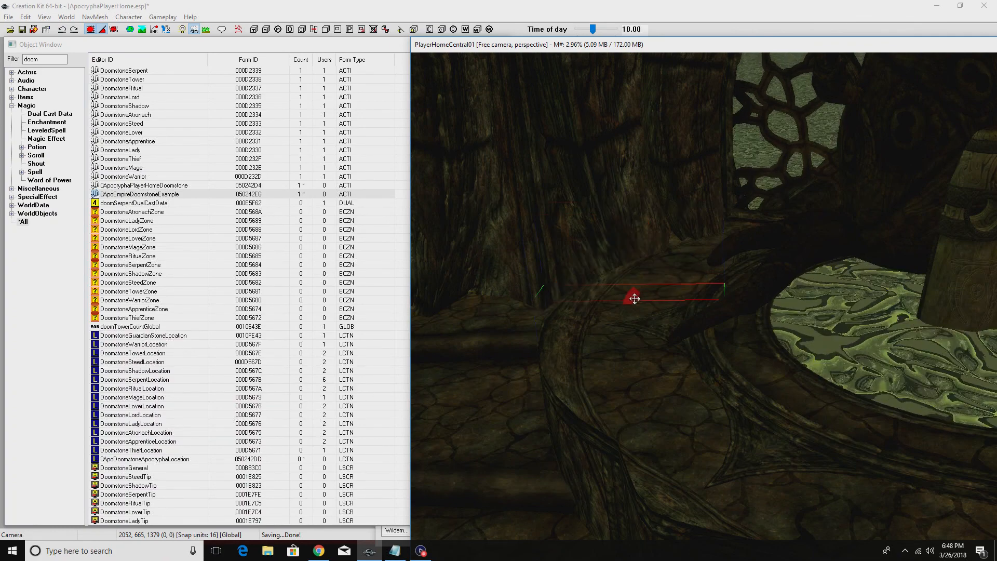
key("z")
left_click_drag(631, 320, 619, 143)
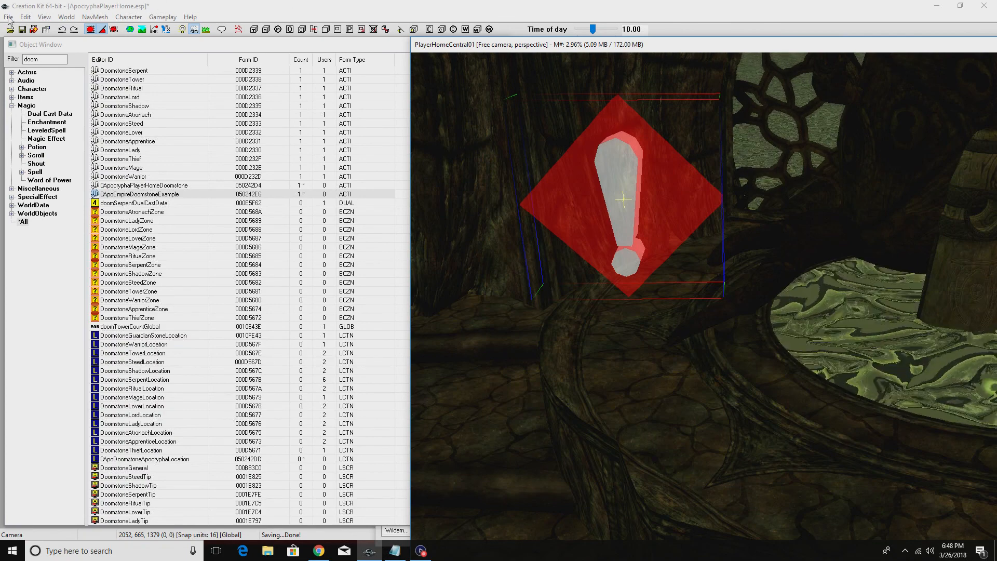
Save ApocryphaPlayerHome.esp, then close Creation Kit, forcing the unresponsive program to end
left_click(31, 28)
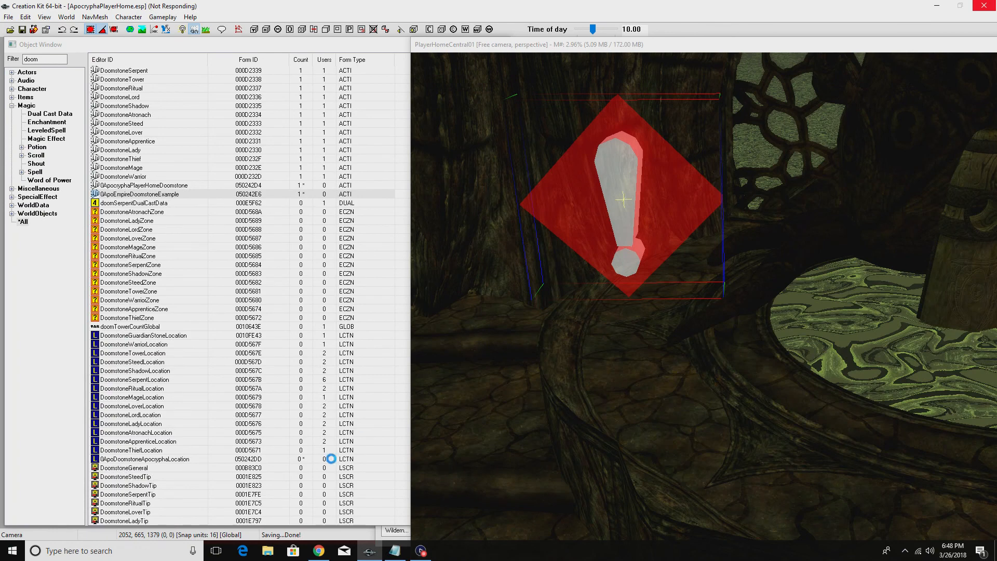
mouse_move(416, 557)
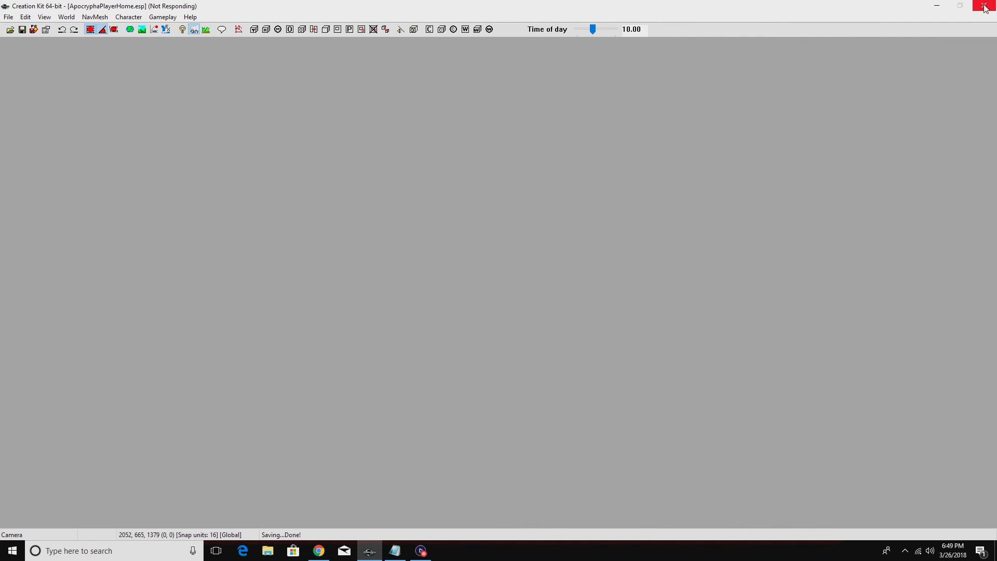
left_click(374, 557)
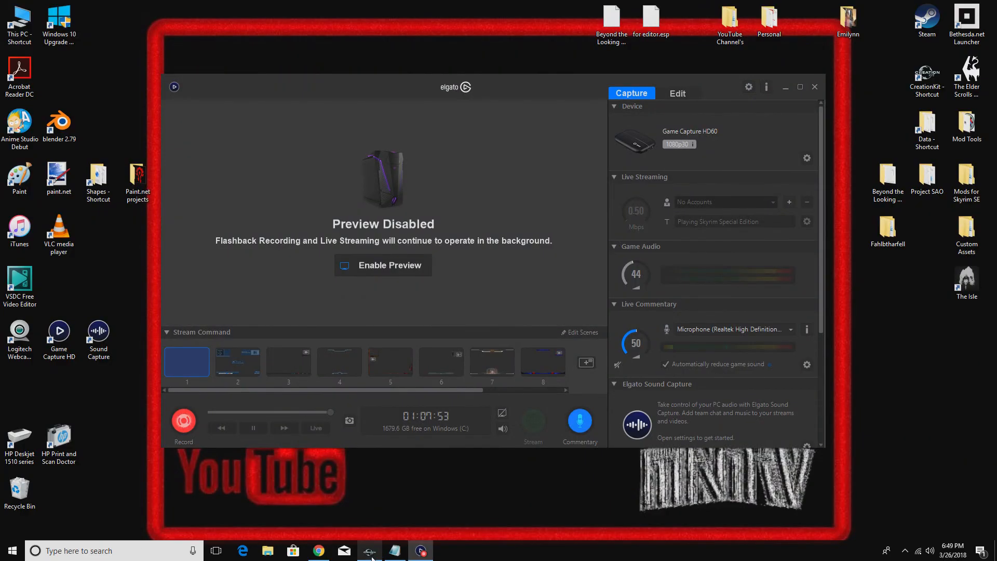
left_click(374, 558)
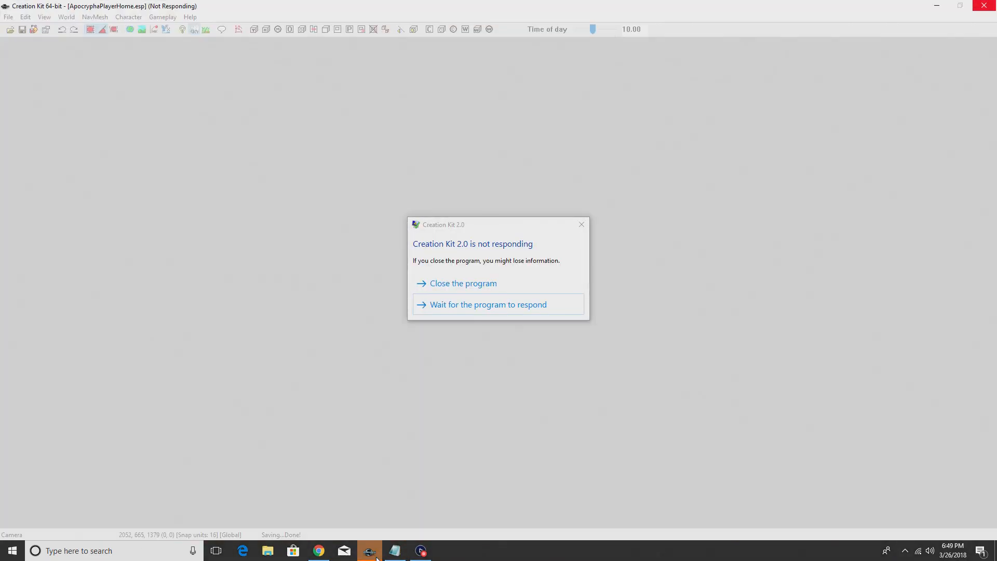
left_click(474, 286)
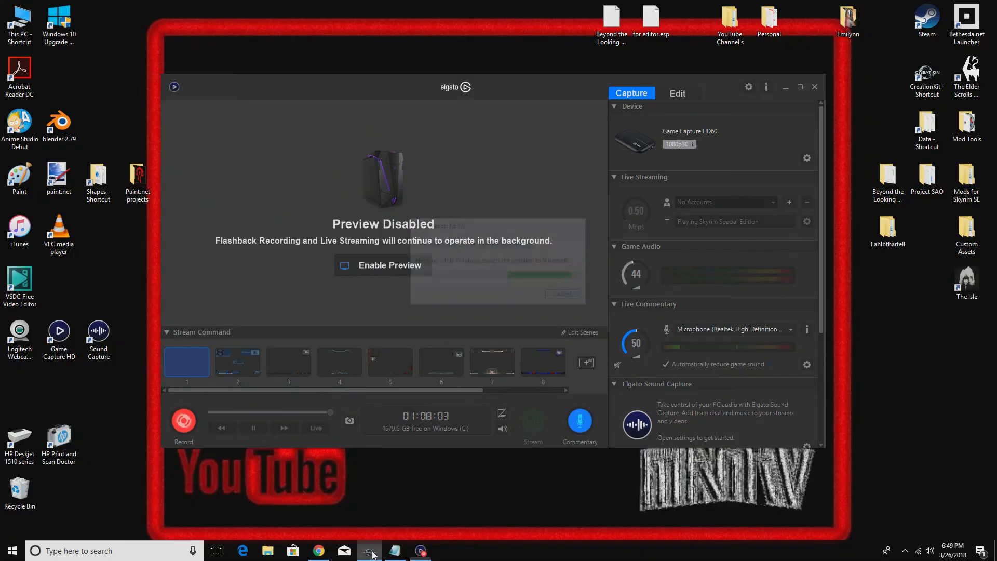
Open the Skyrim Special Edition launcher from the desktop and start the game
double_click(967, 80)
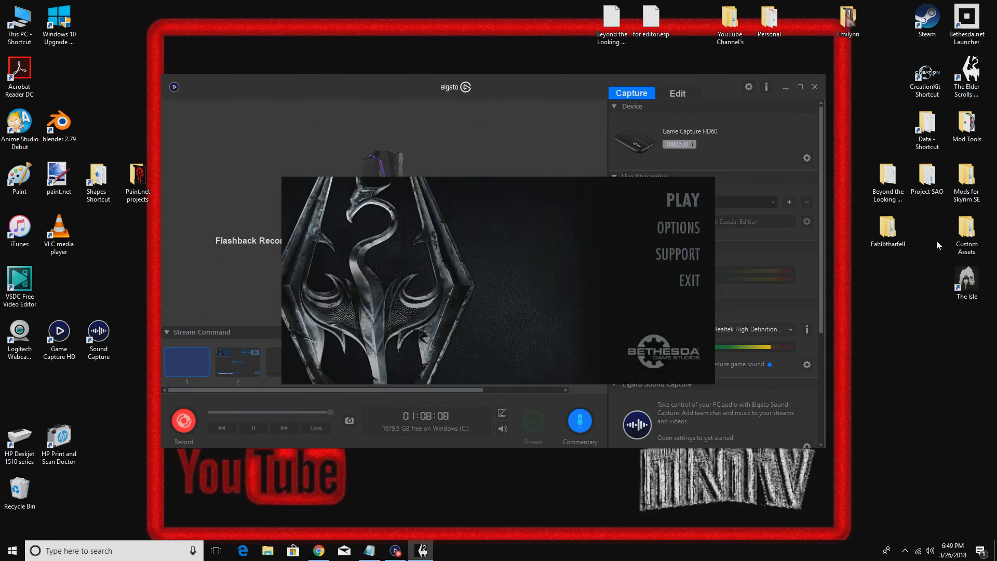
left_click(684, 202)
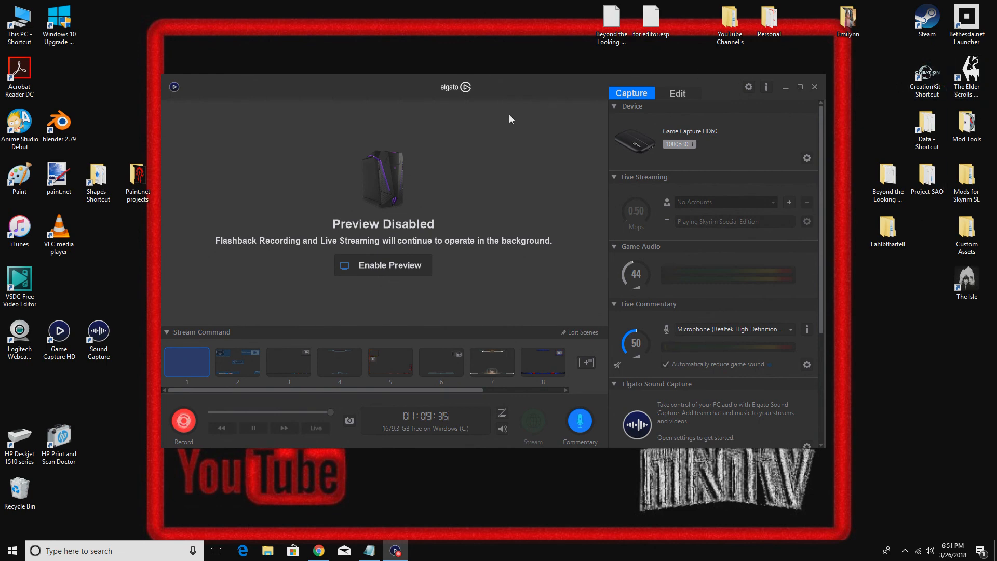
Switch to Chrome and close its browser window while the game is starting
left_click(905, 554)
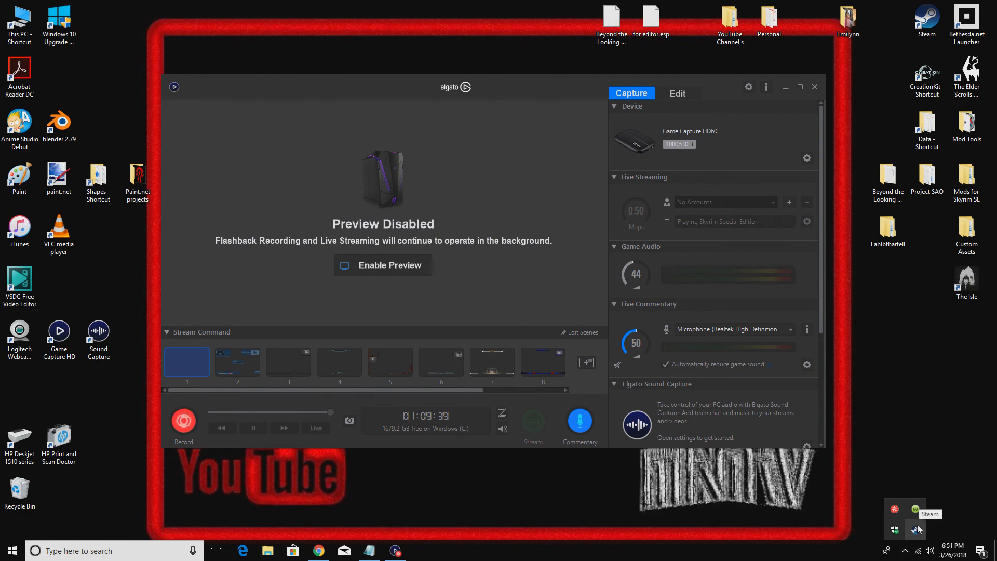
left_click(905, 551)
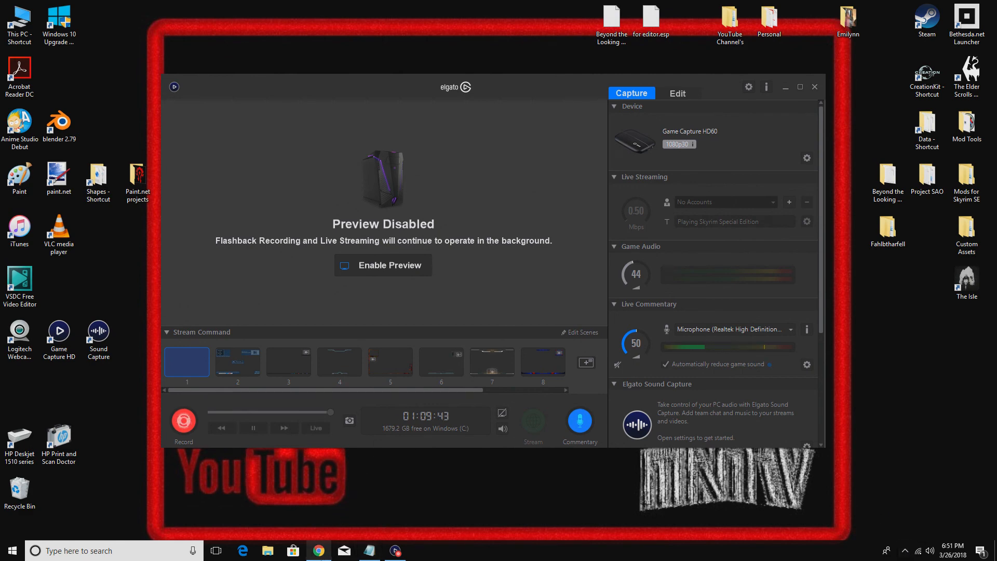
mouse_move(320, 558)
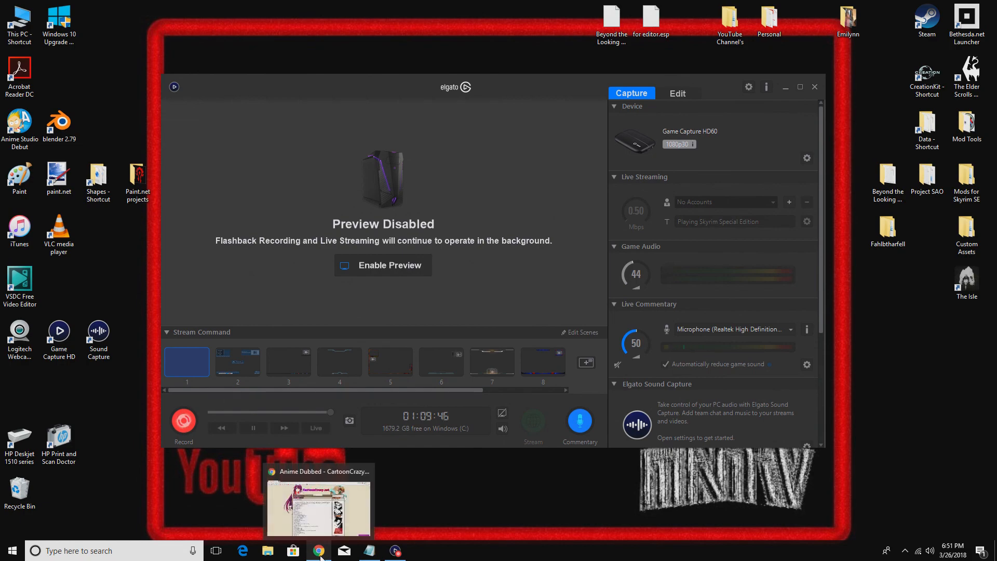
left_click(320, 558)
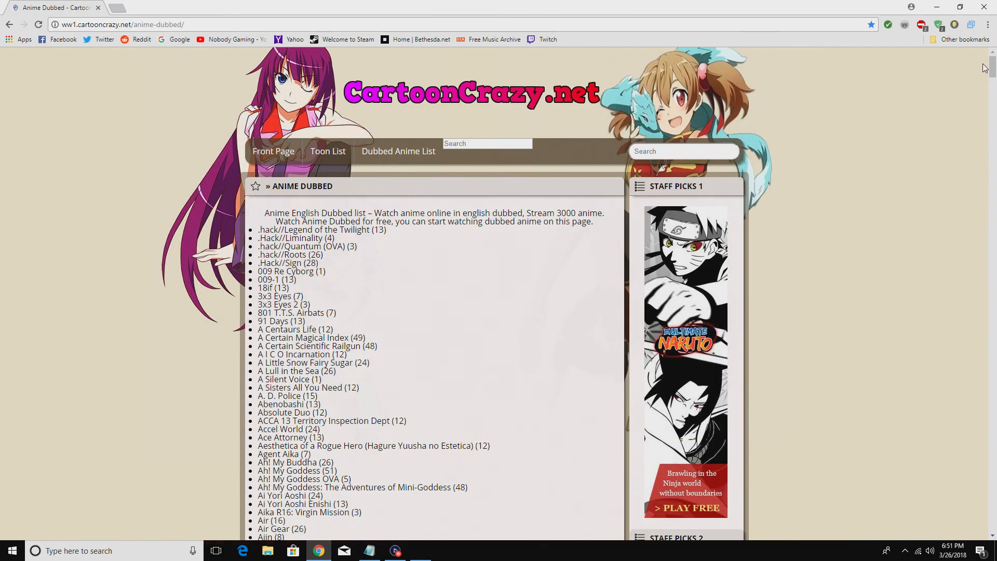
left_click(983, 8)
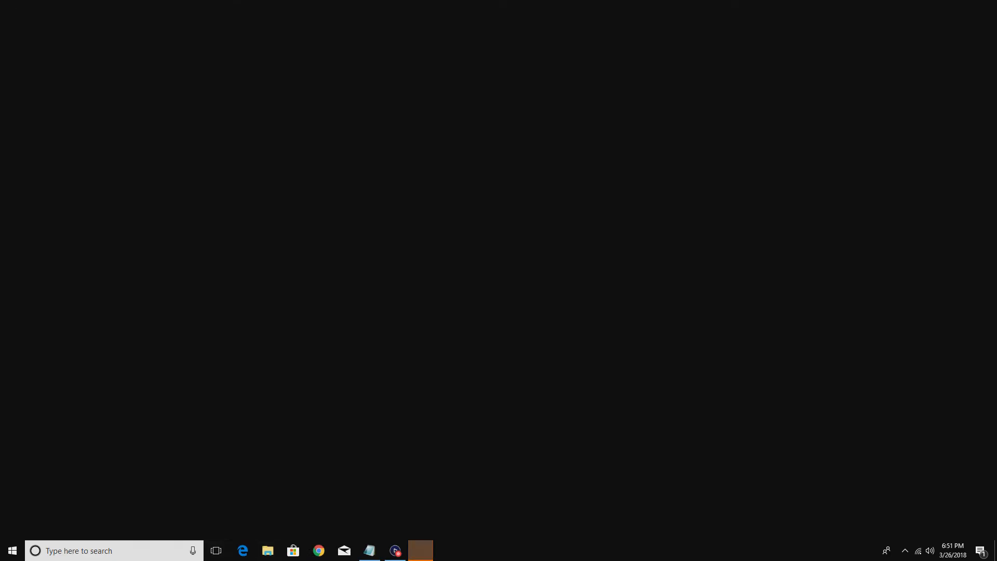